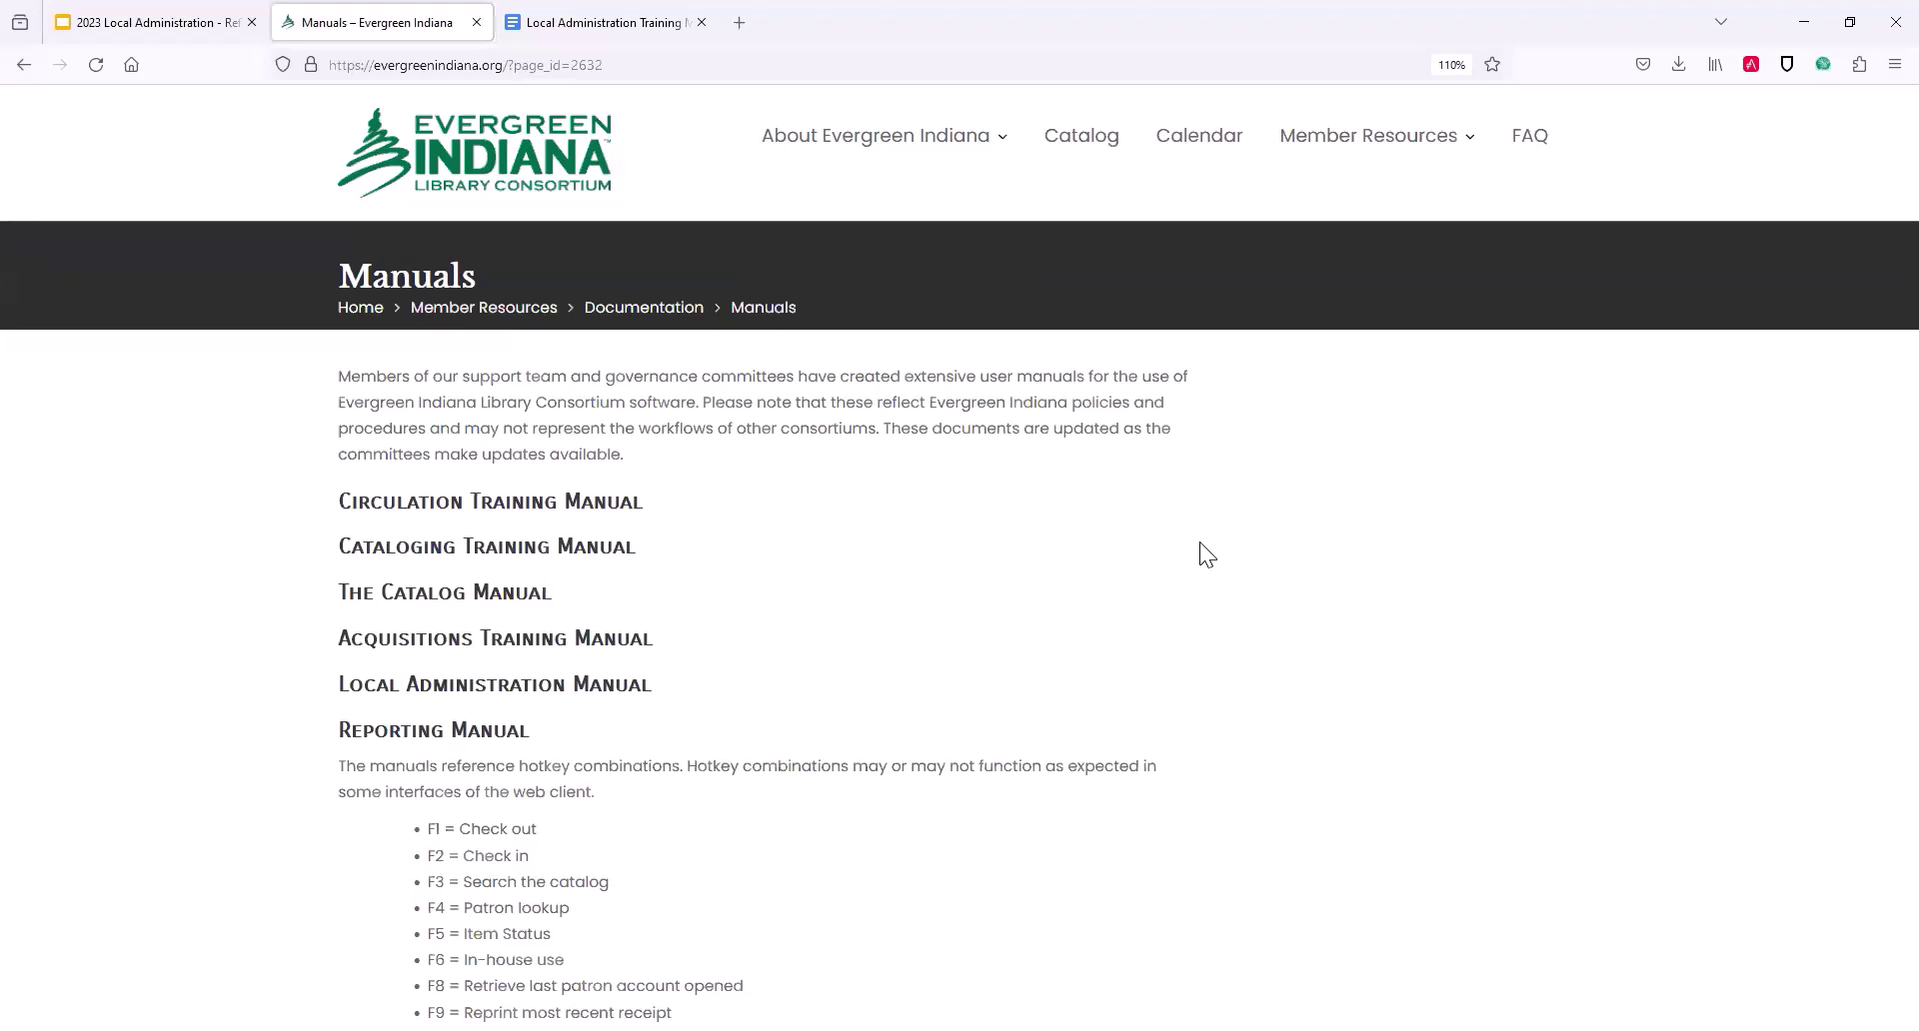
Trim the address bar URL to load the Evergreen Indiana home page.
click(506, 66)
drag(506, 66, 328, 66)
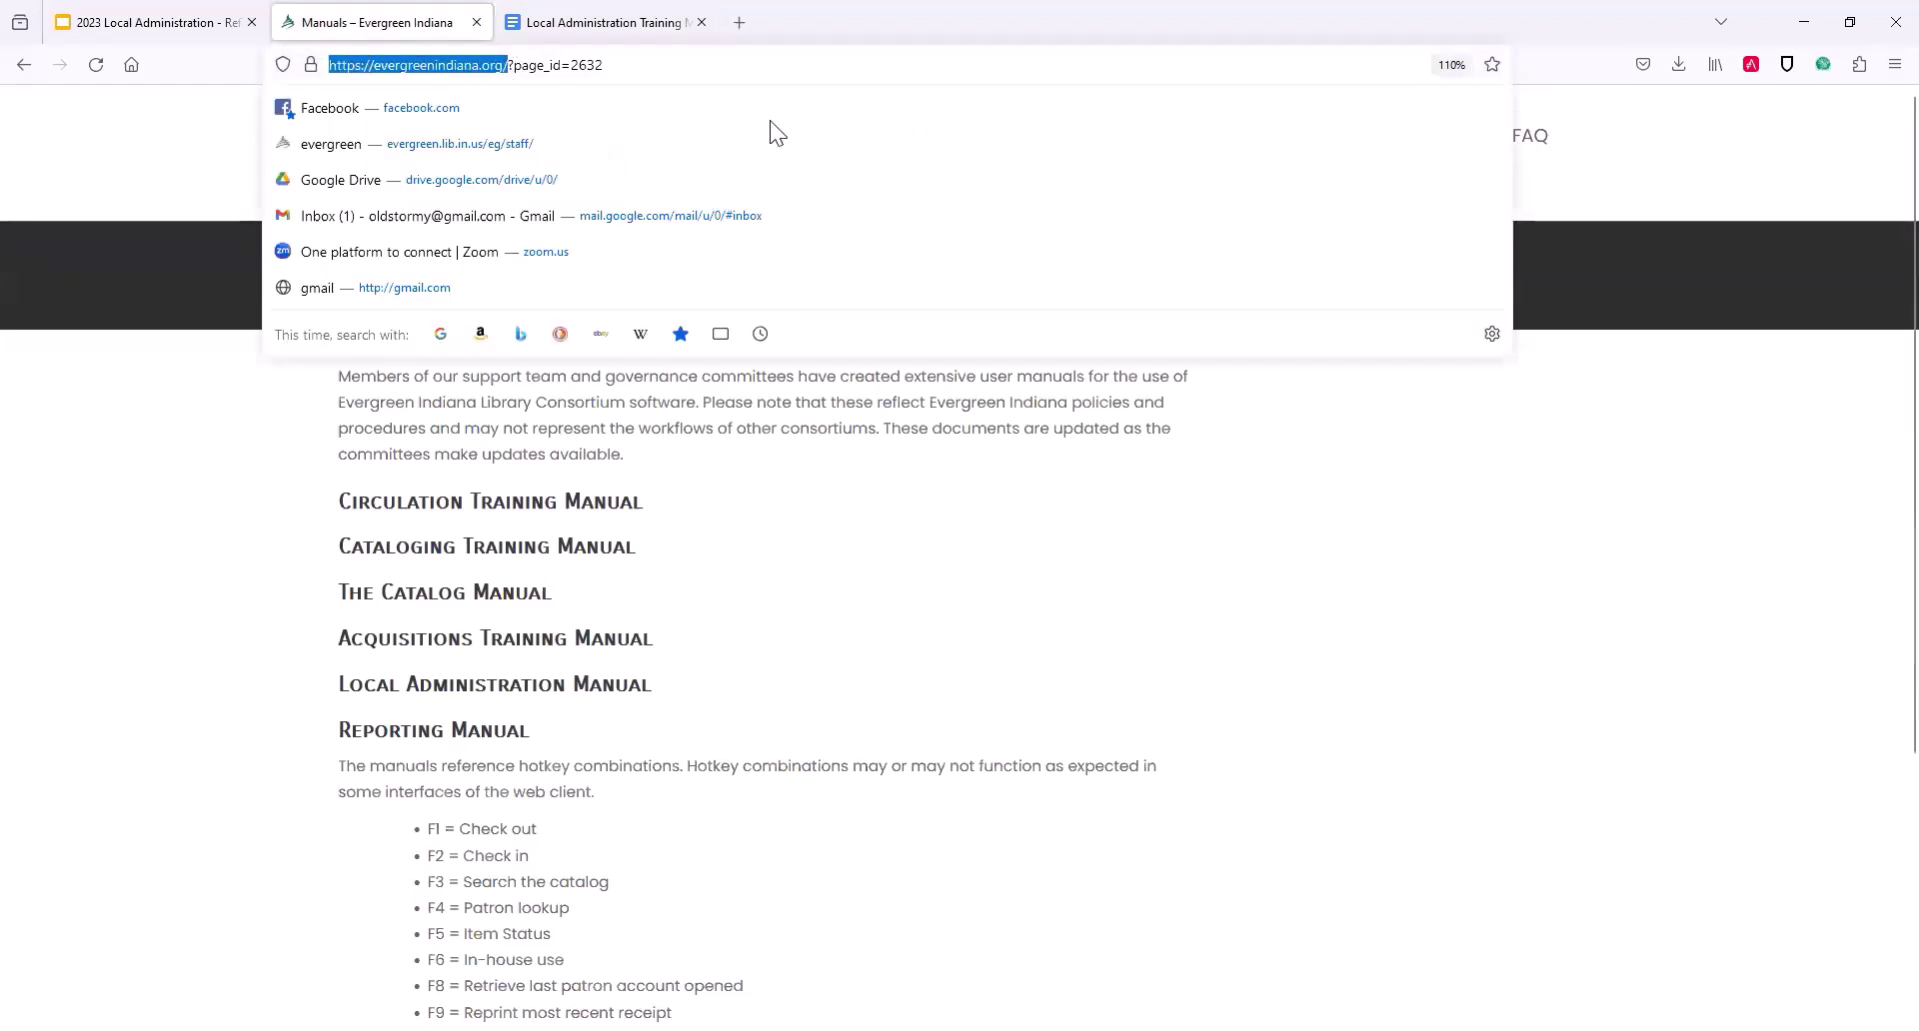
click(1157, 656)
click(463, 152)
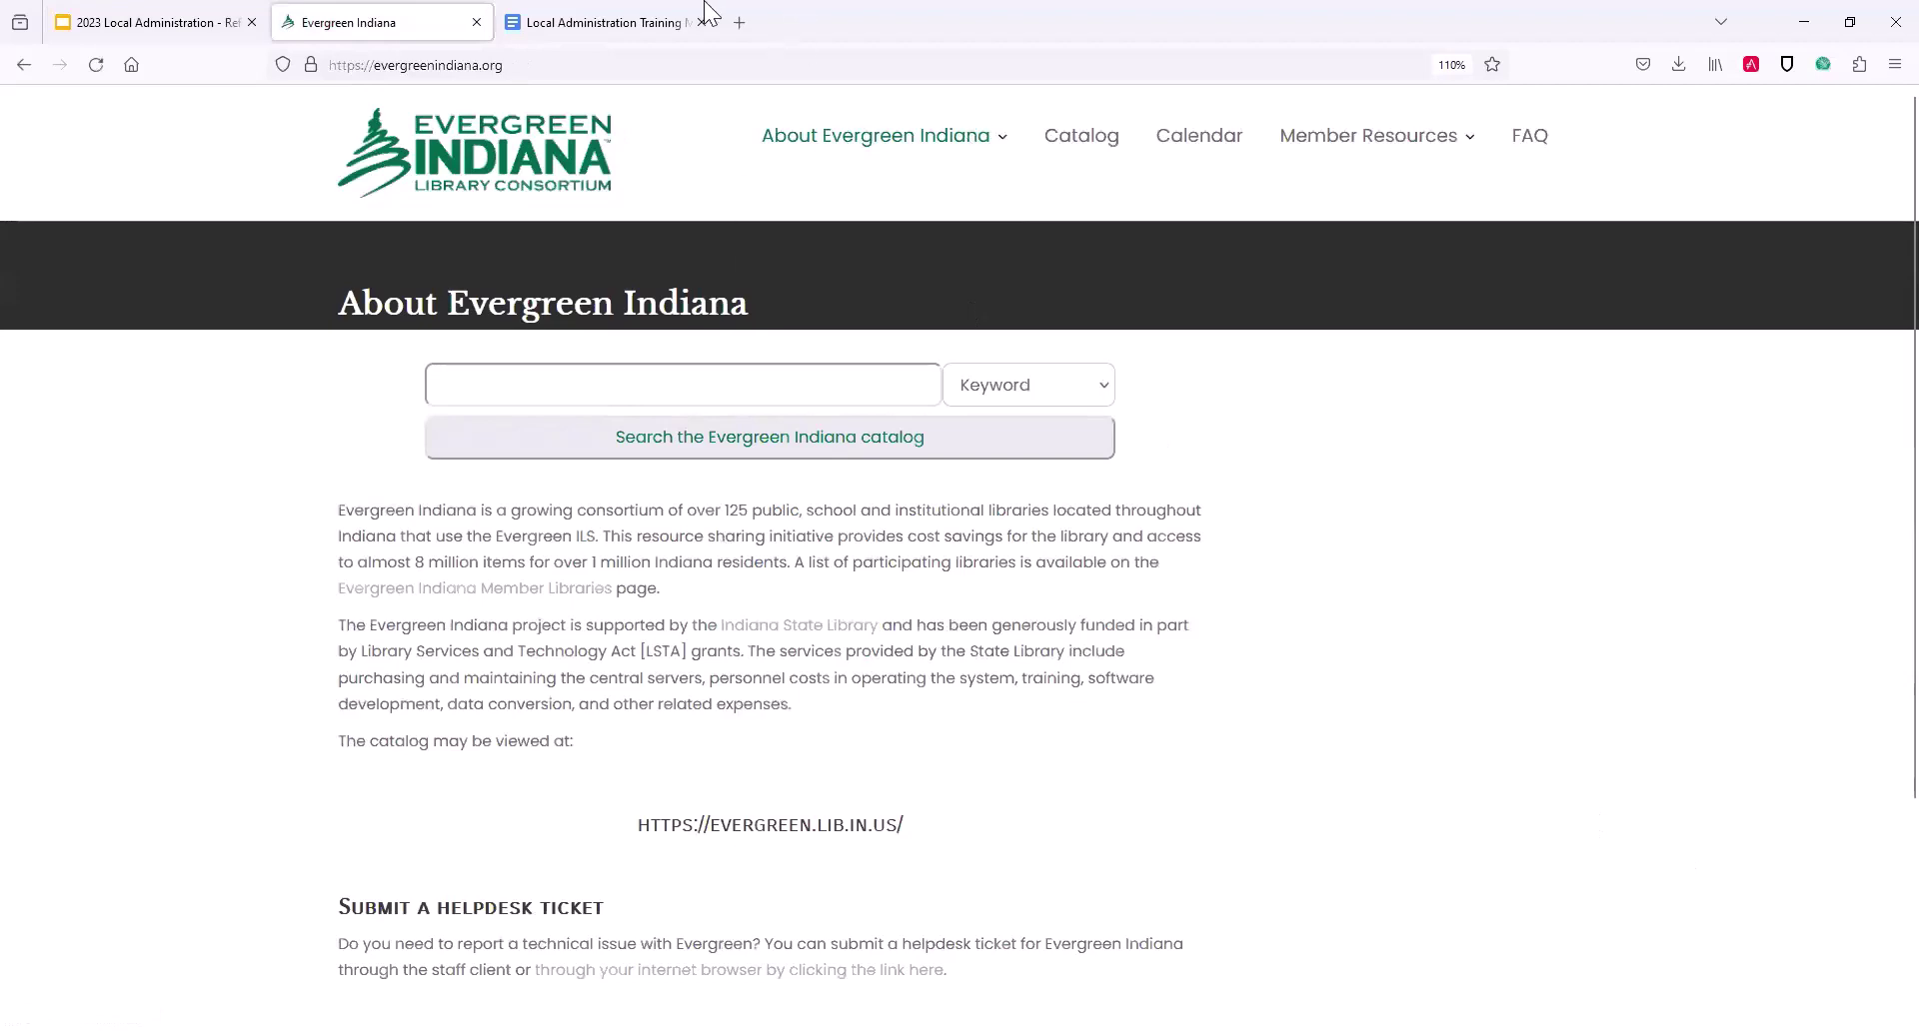
Open the Training Server sign-in page through Member Resources > Training.
click(160, 22)
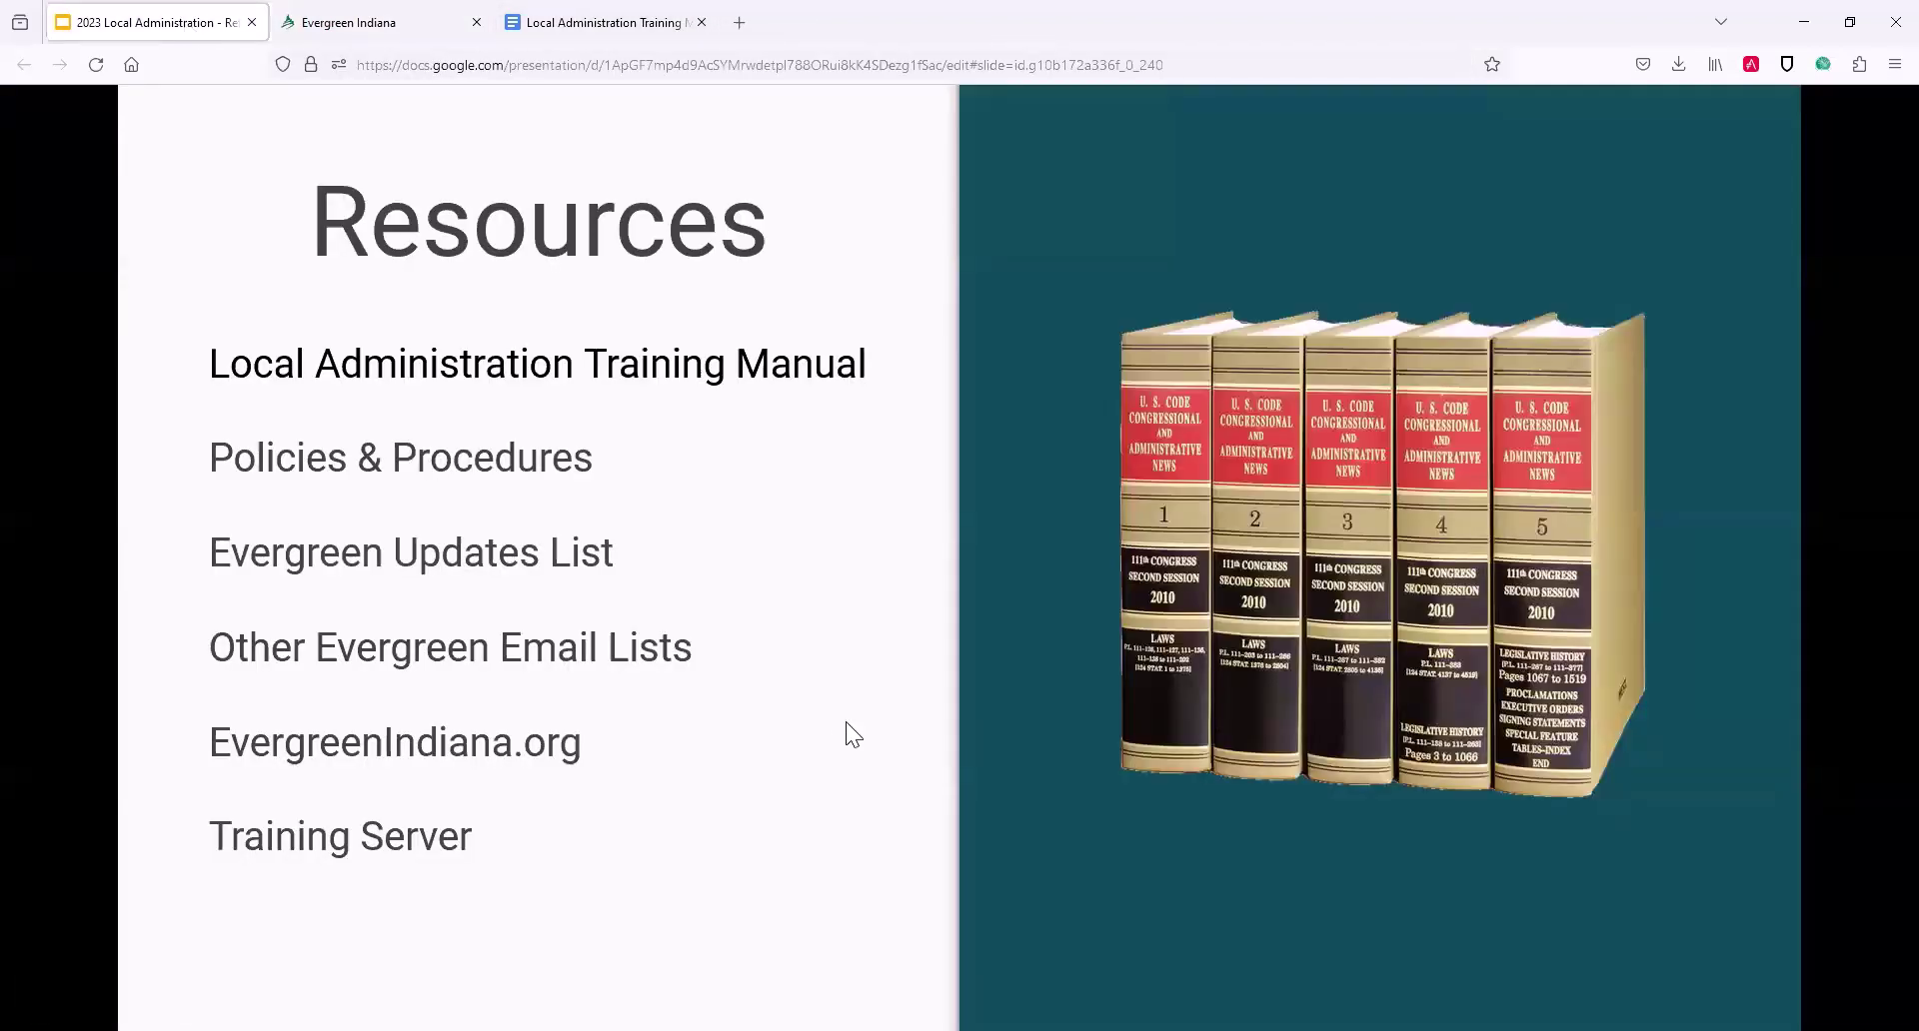
click(327, 846)
click(606, 20)
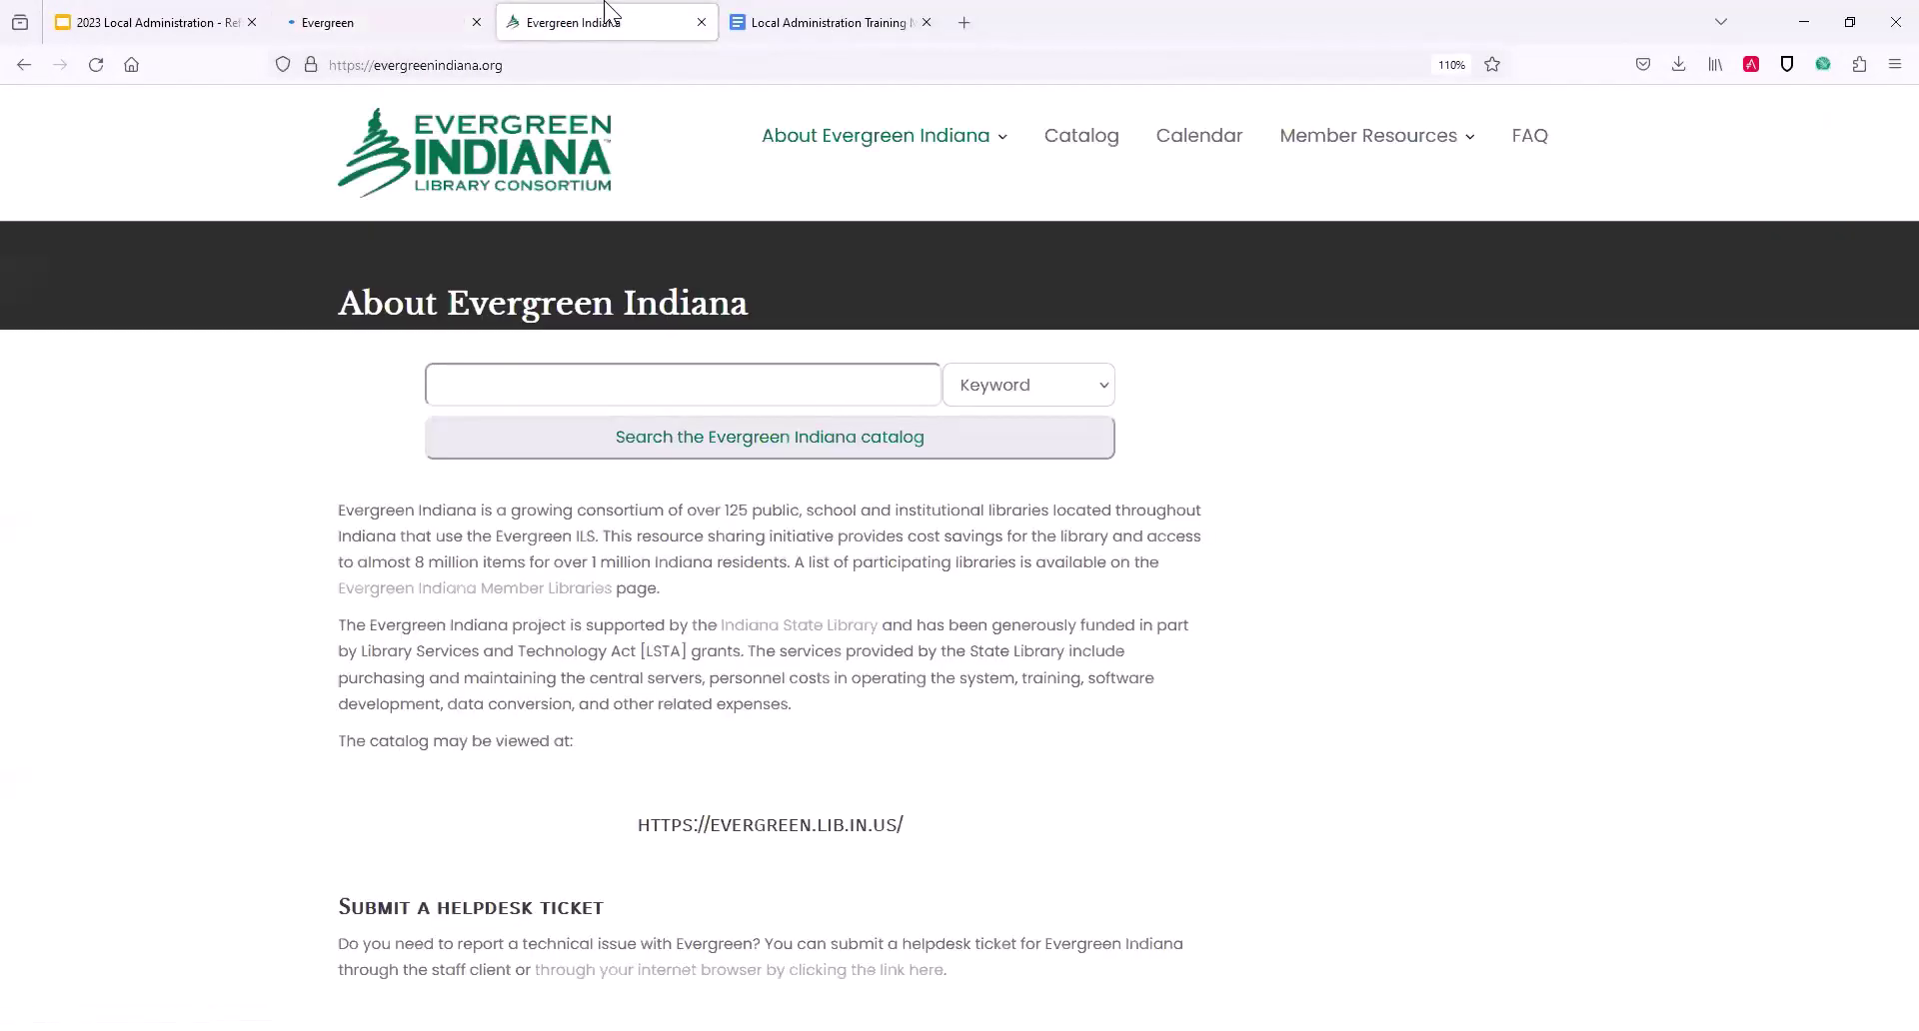
mouse_move(1396, 152)
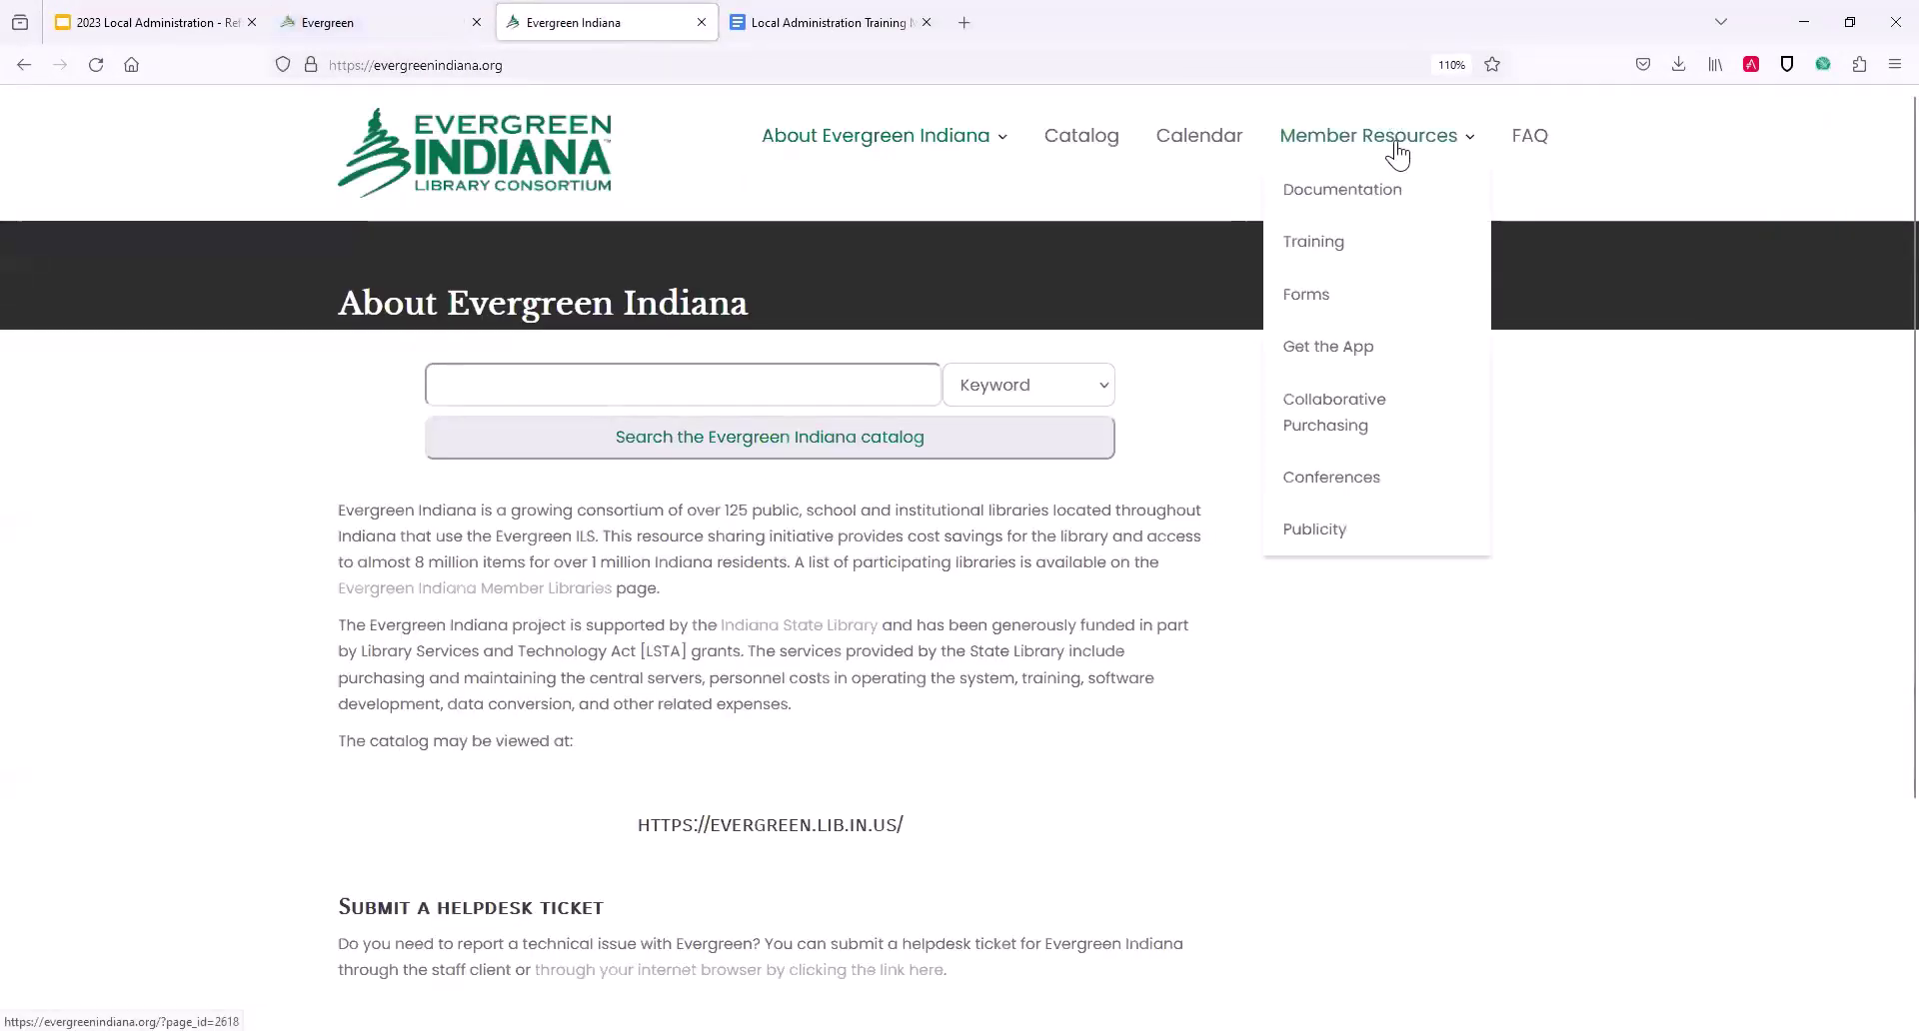
mouse_move(1317, 244)
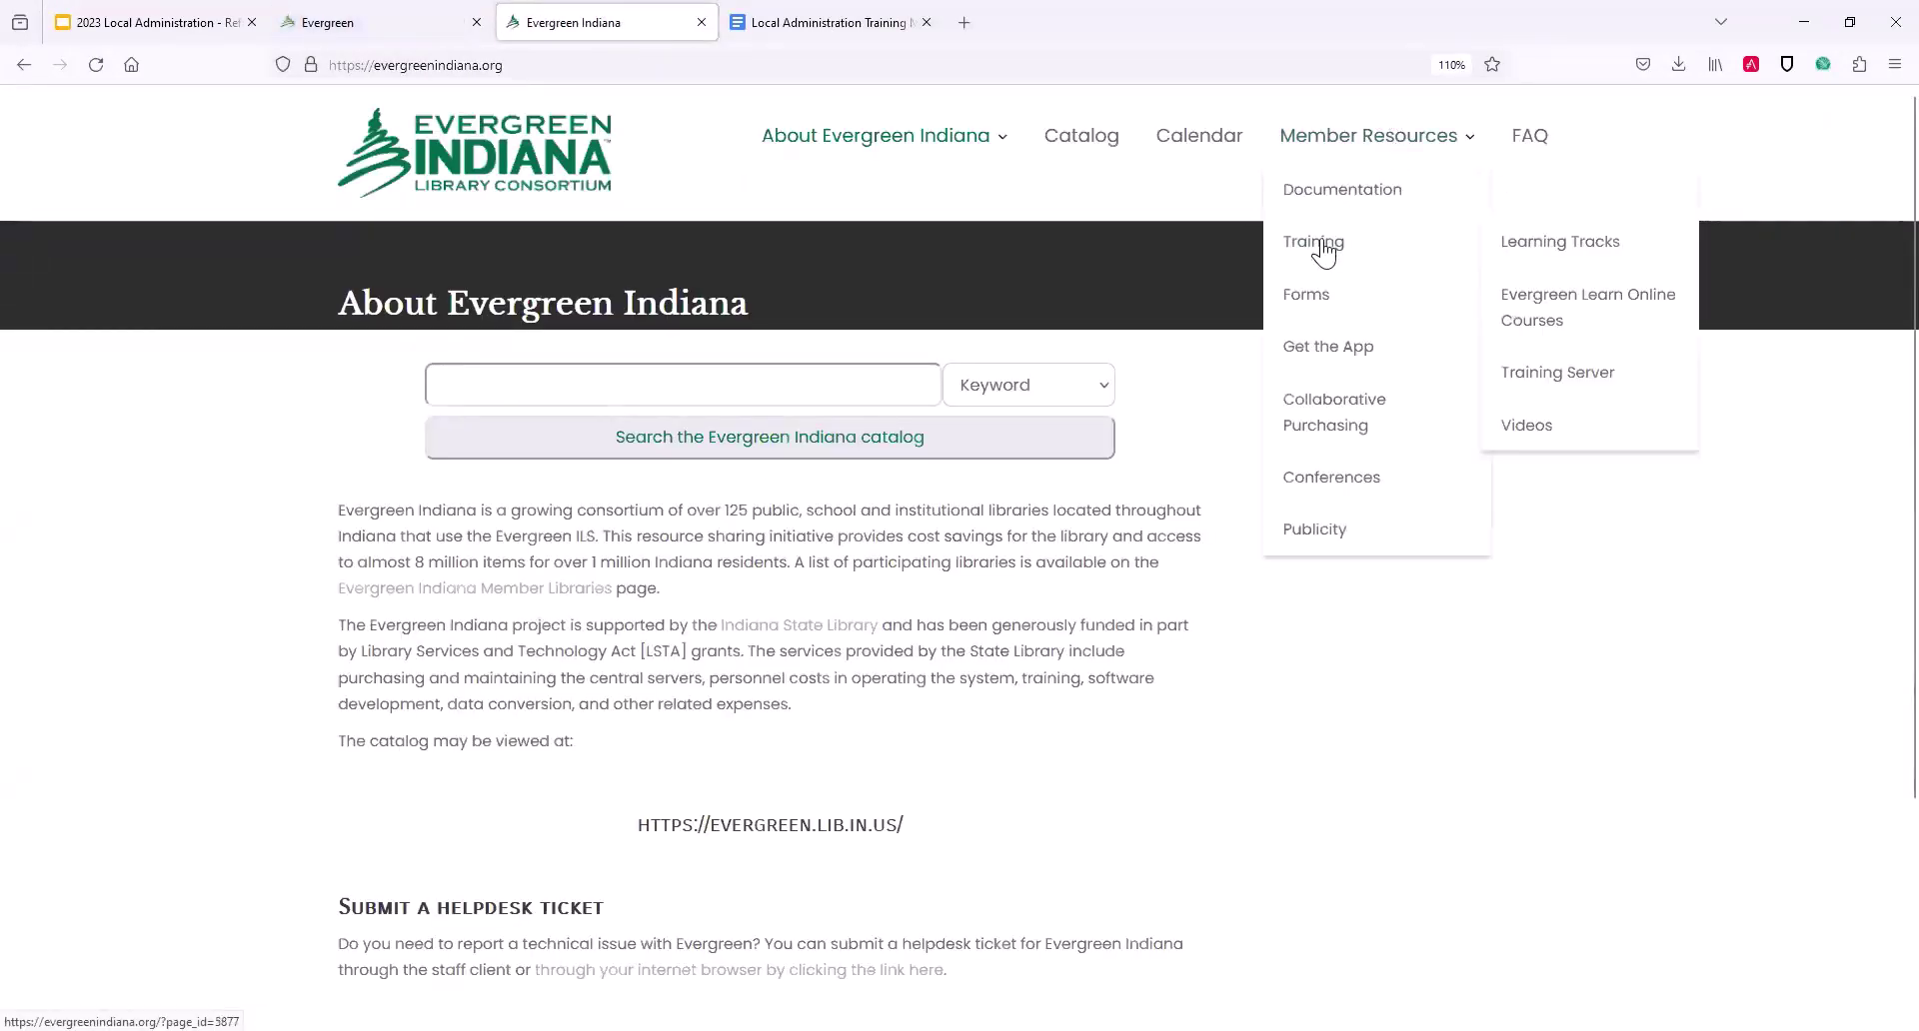
click(1583, 378)
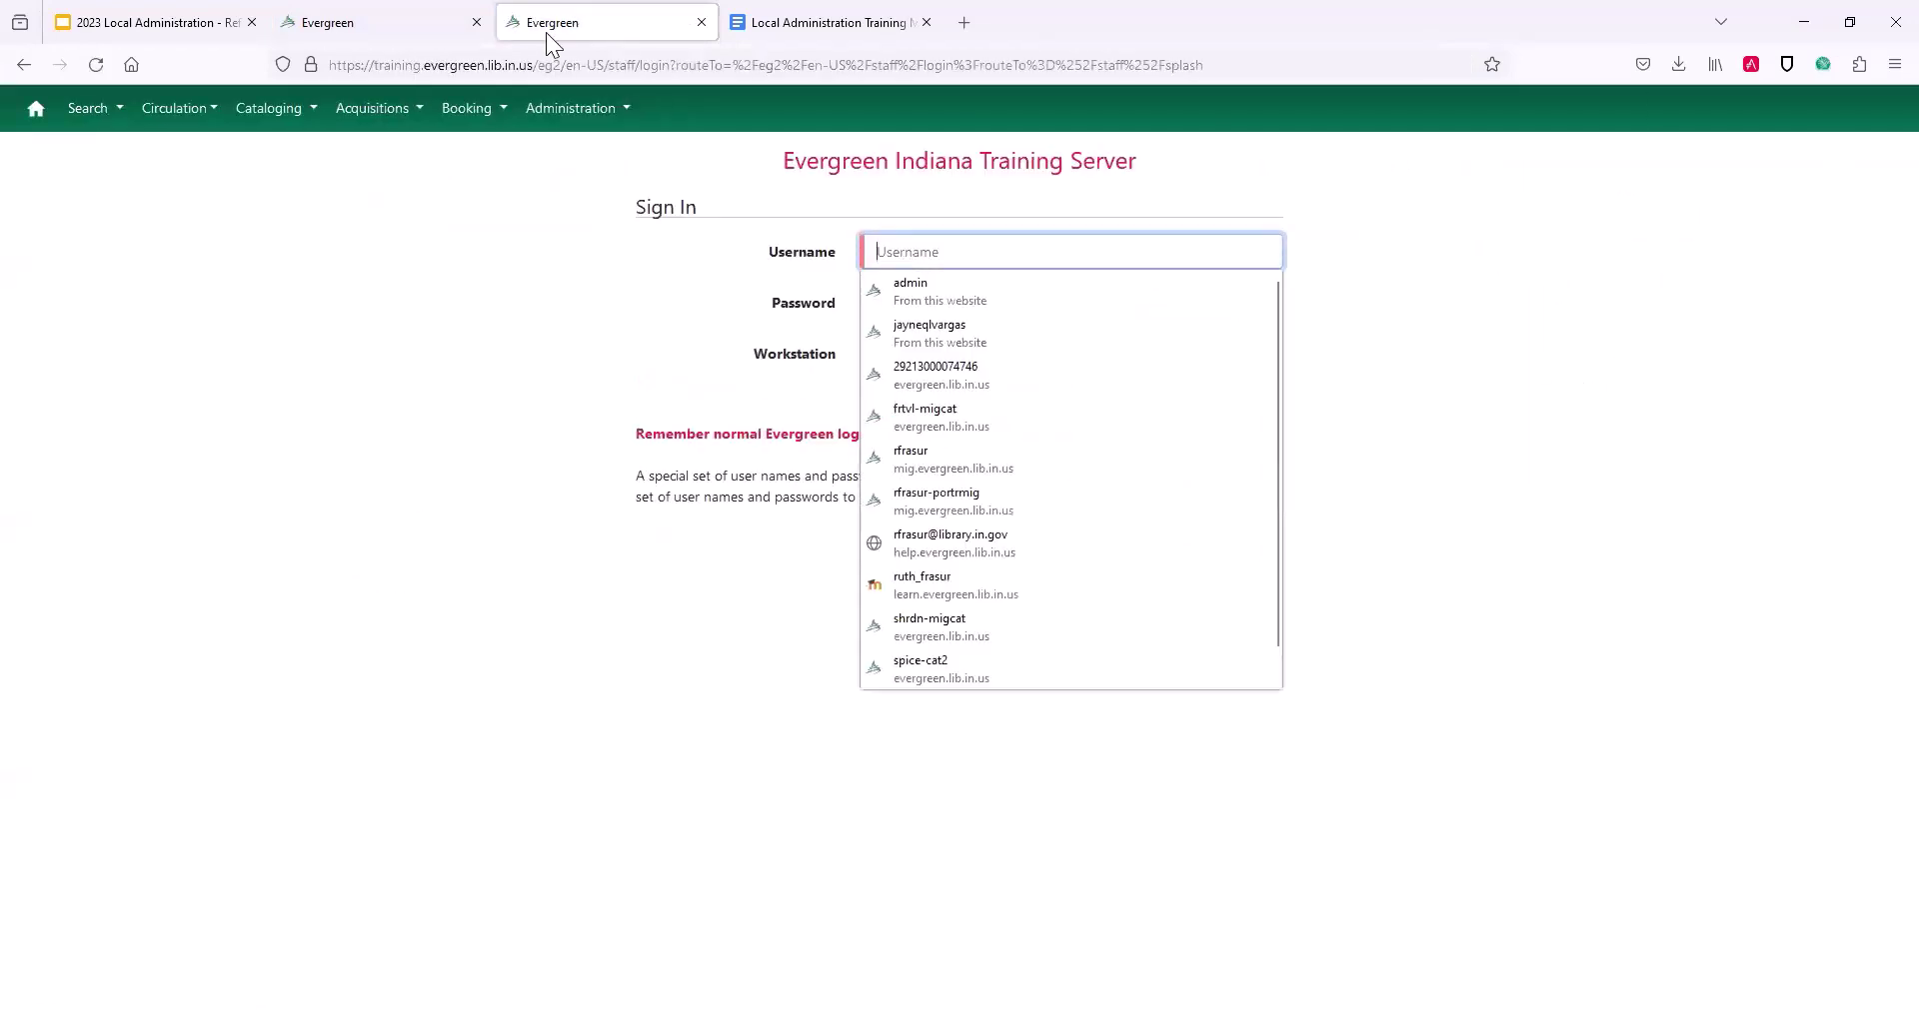
Dismiss the saved-login suggestions and open the practice usernames list via the 'here' link.
click(548, 385)
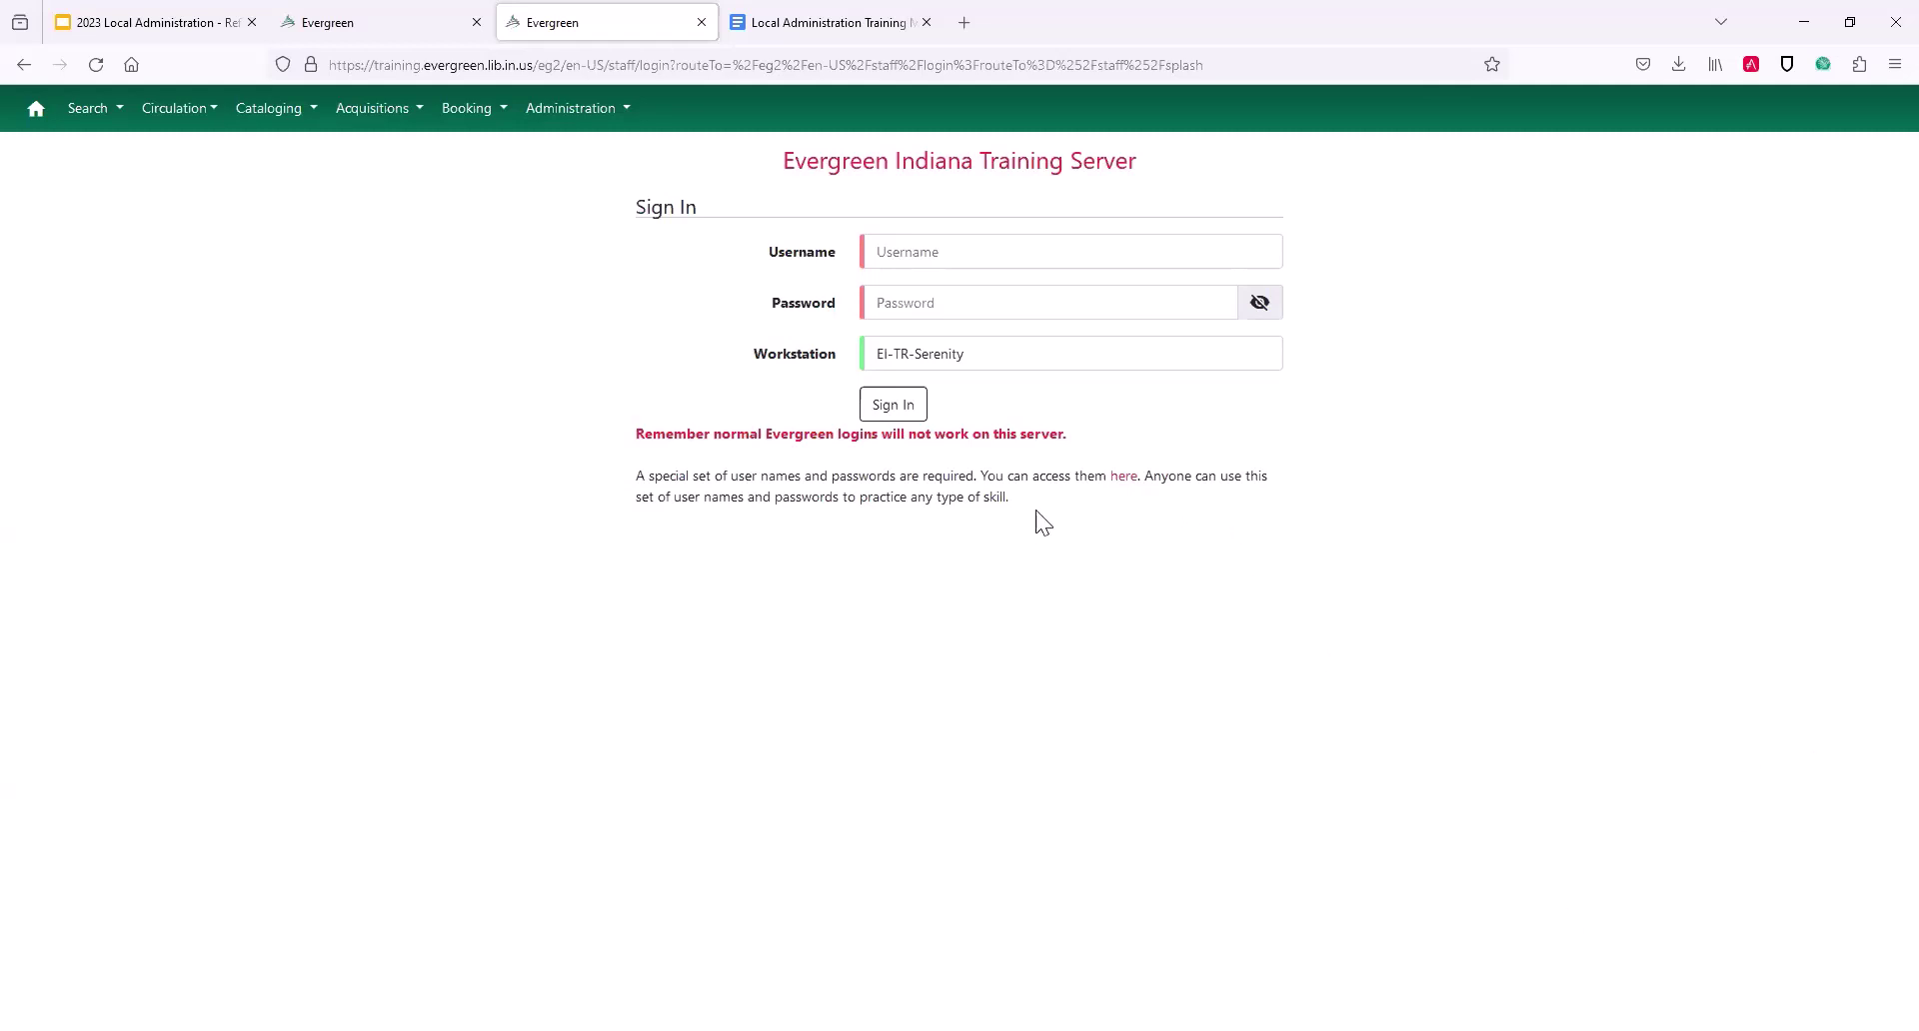
click(1124, 478)
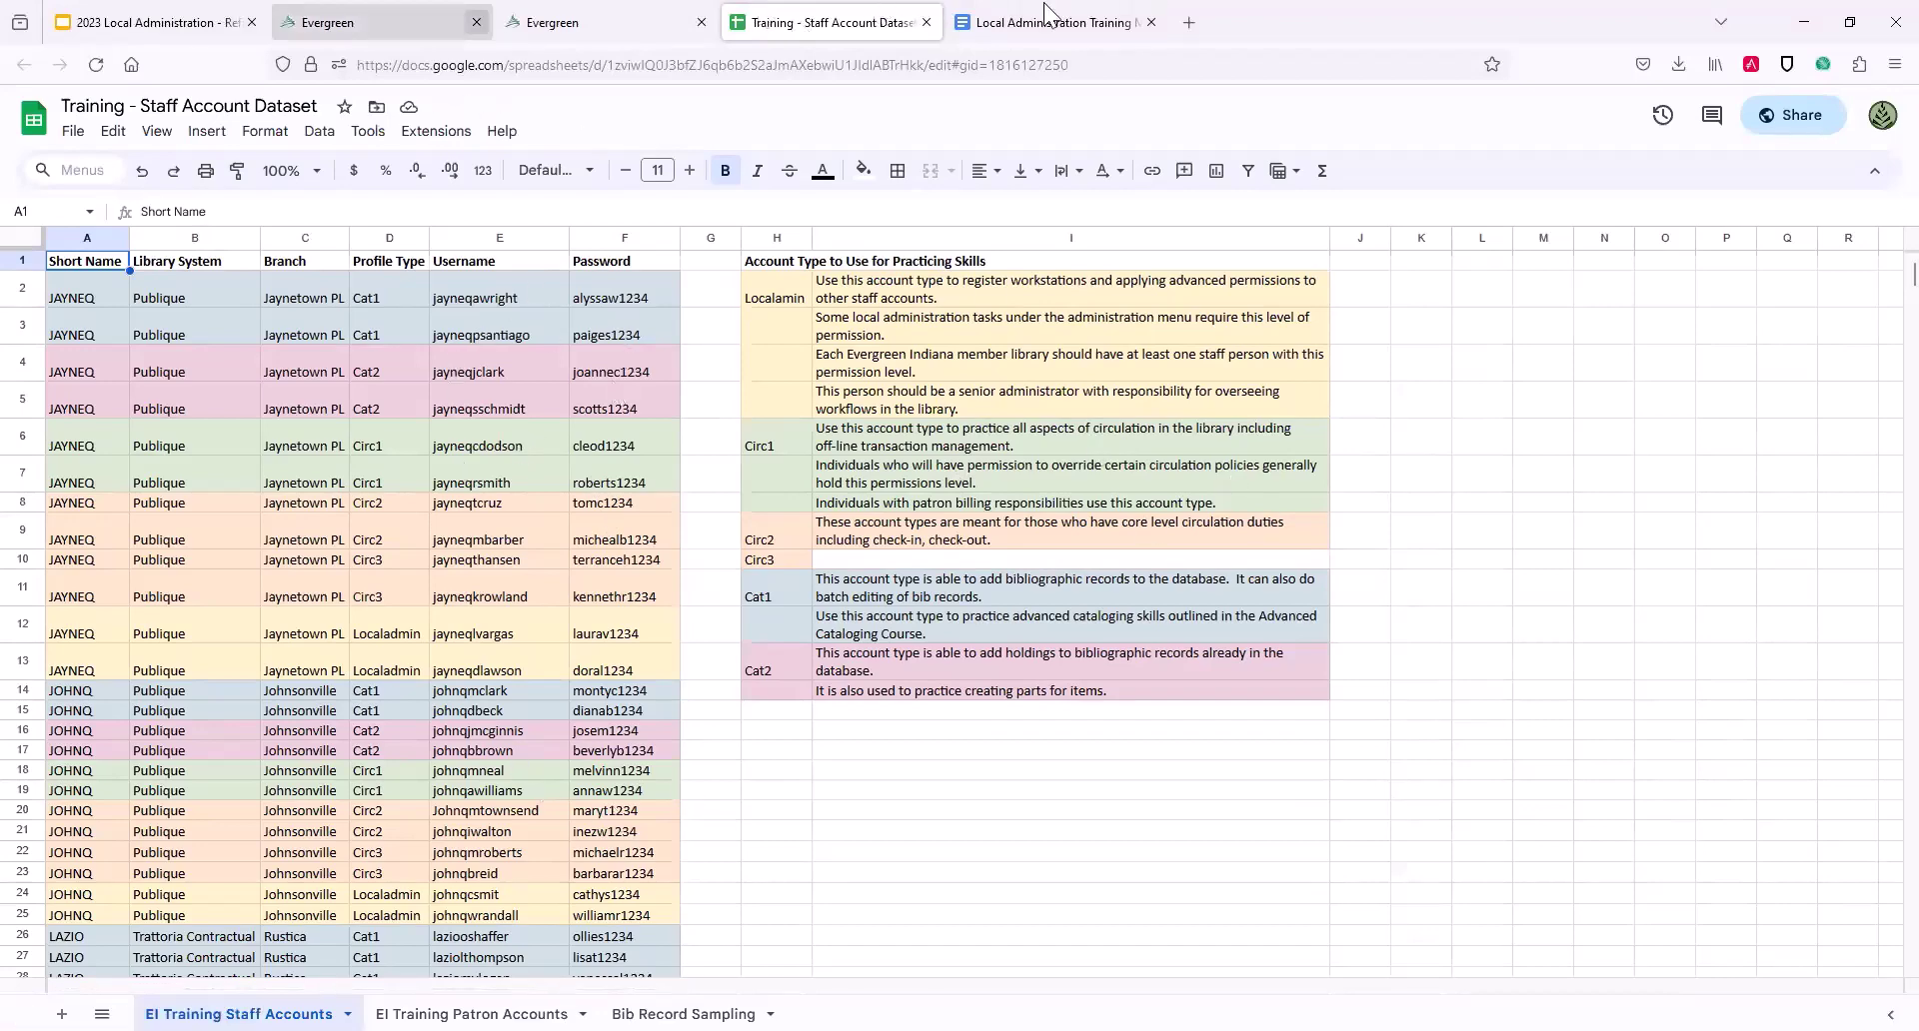
Close the training manual, staff account dataset, Training Server and Evergreen website tabs.
click(1067, 25)
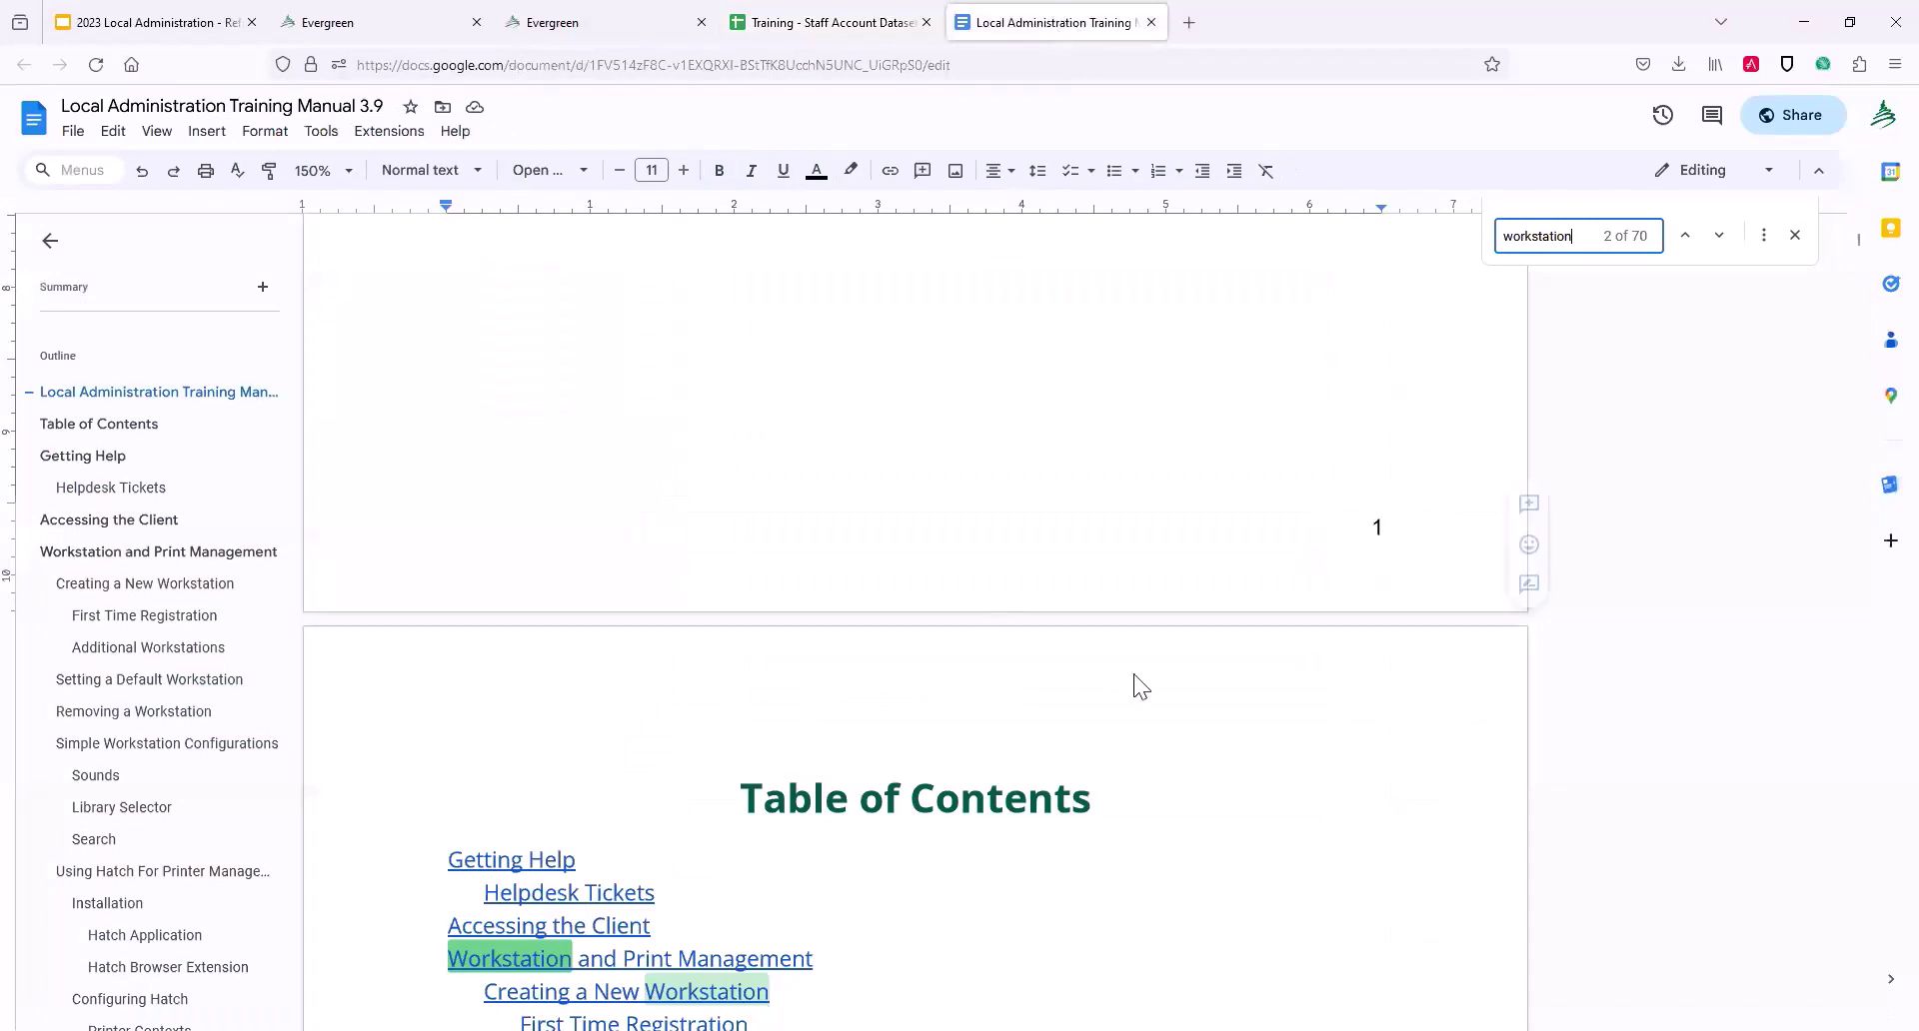
click(1191, 792)
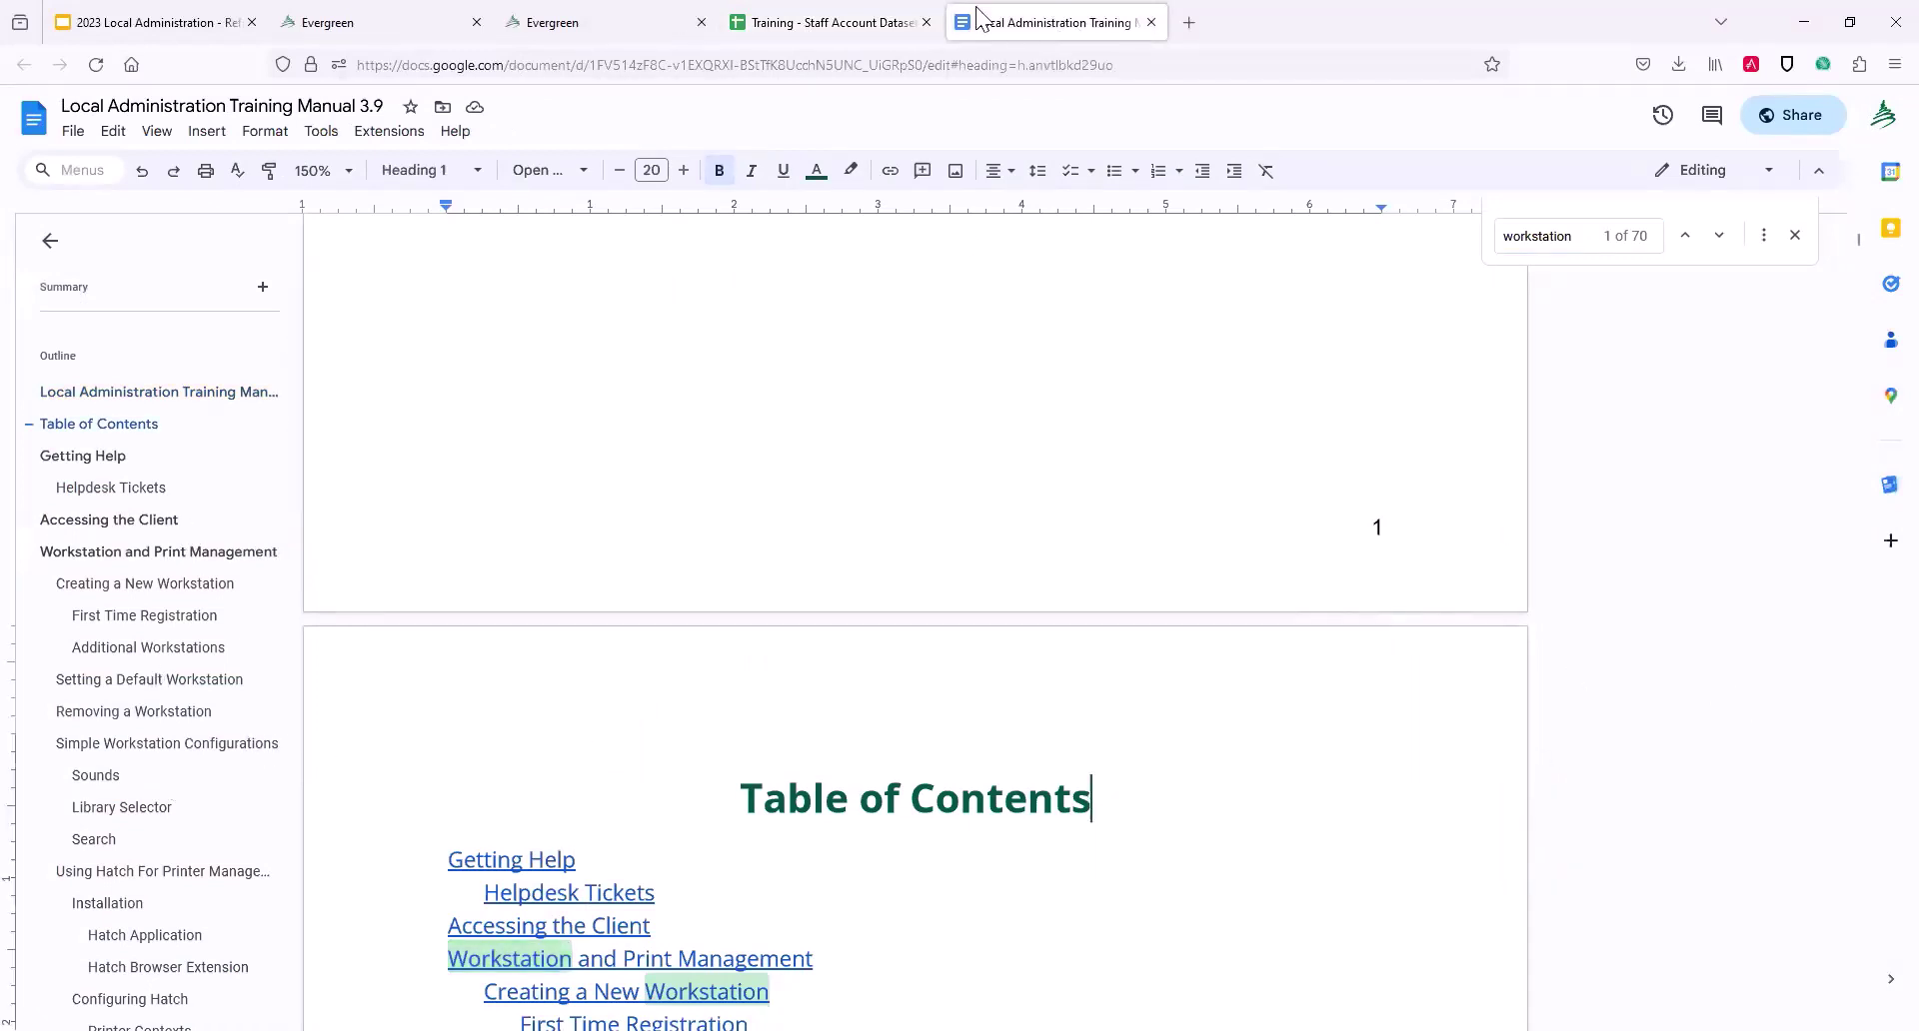
click(1151, 22)
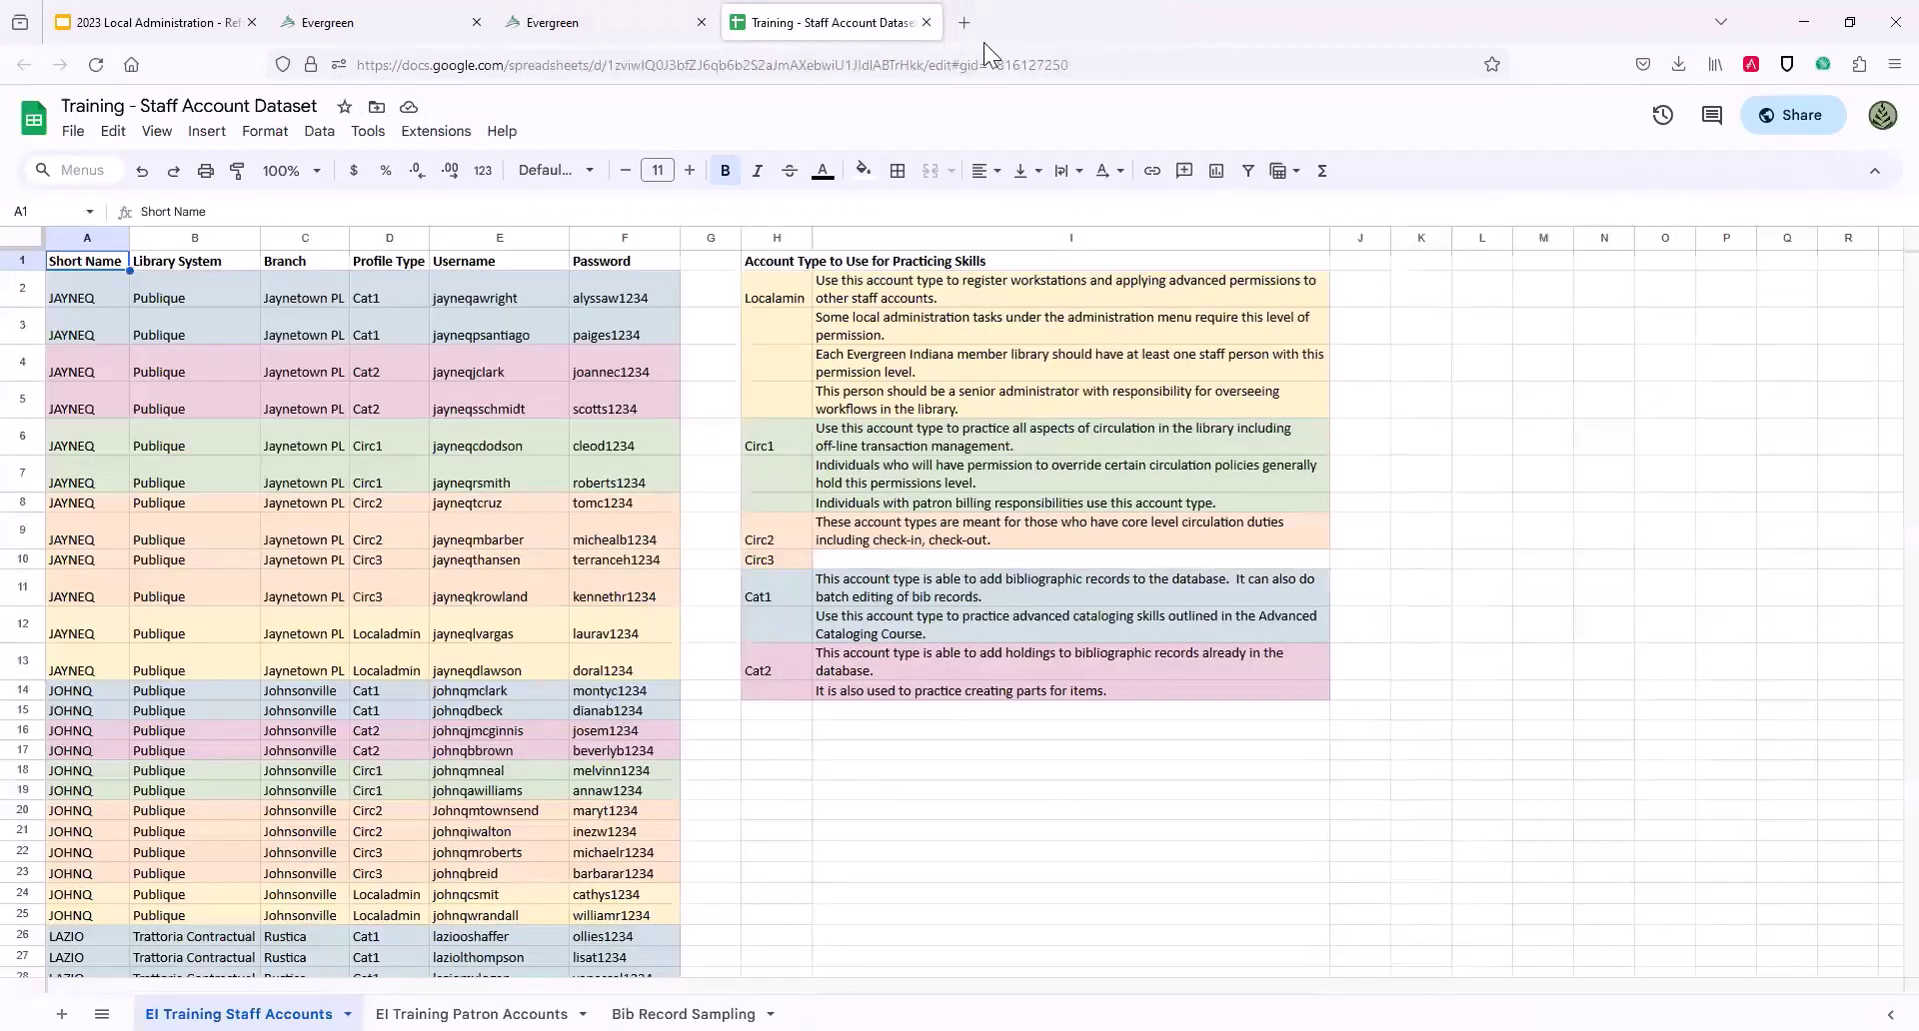
click(926, 22)
click(702, 22)
click(476, 22)
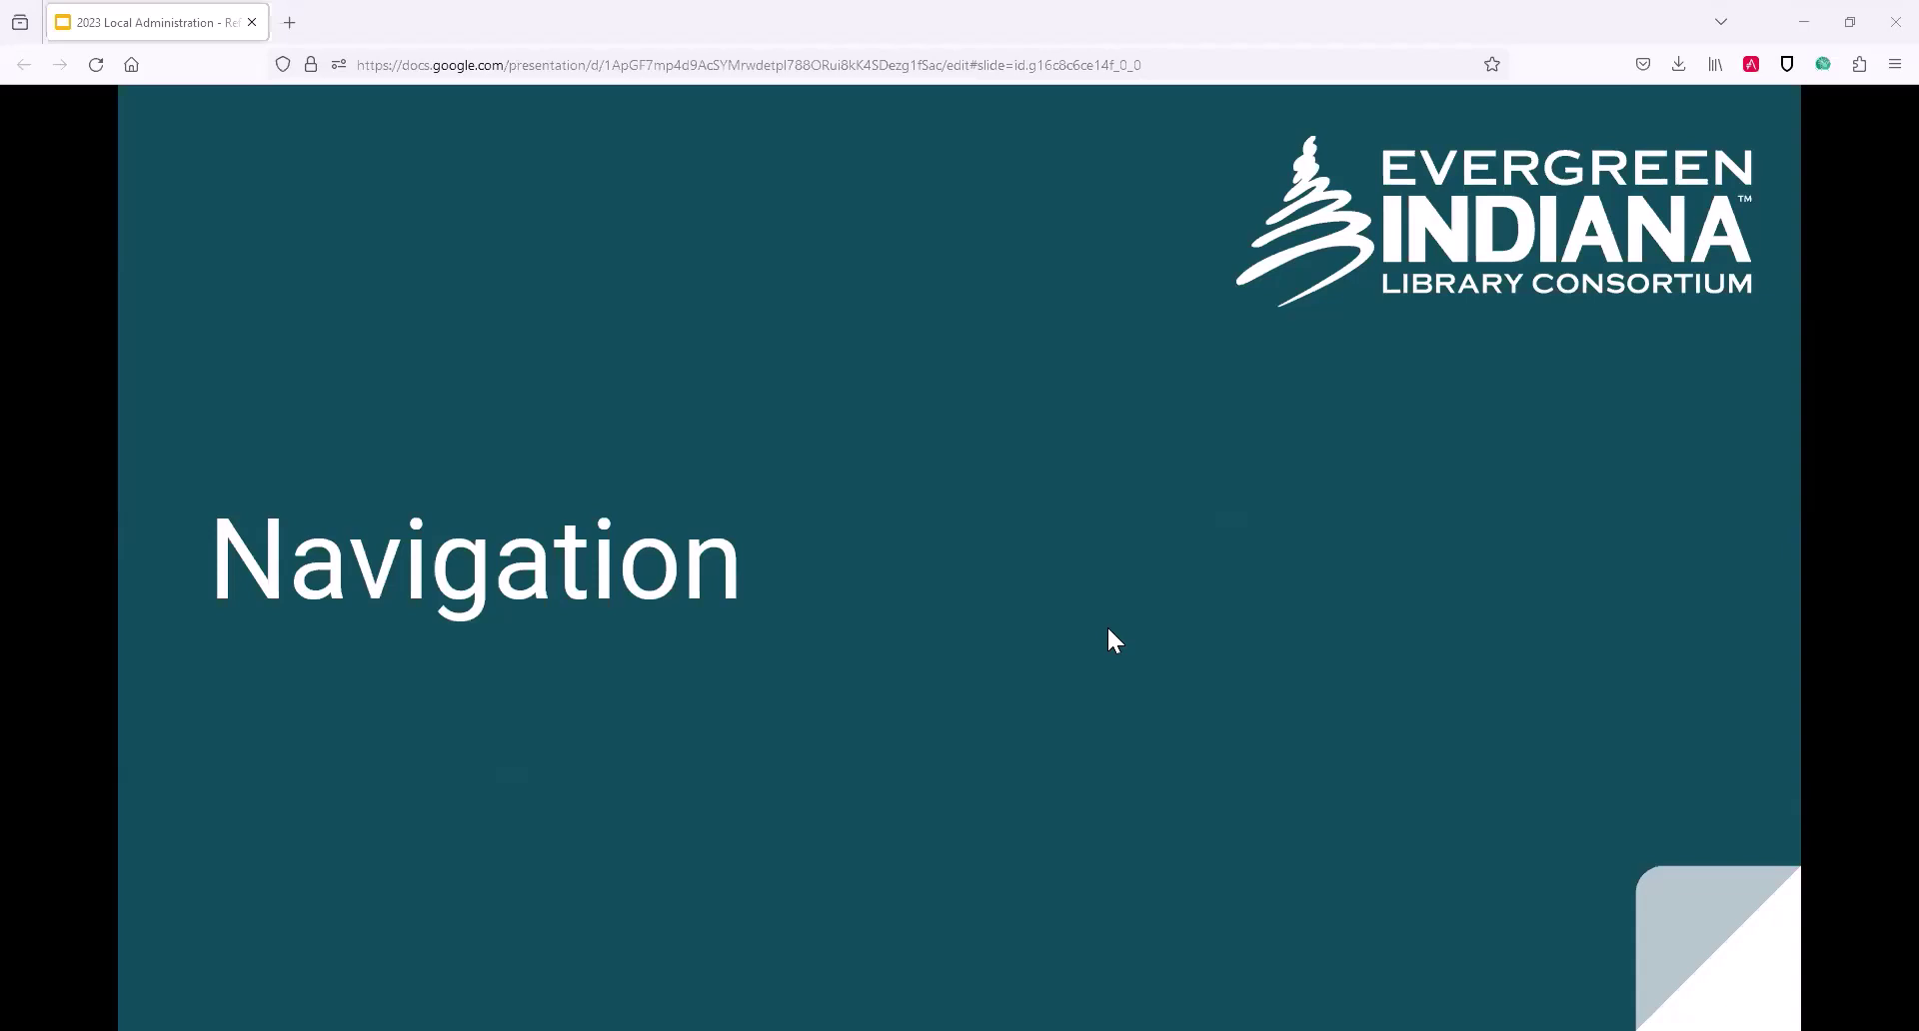
Advance to the Accessing Local Administration Menu slide and open a new blank tab.
click(1106, 626)
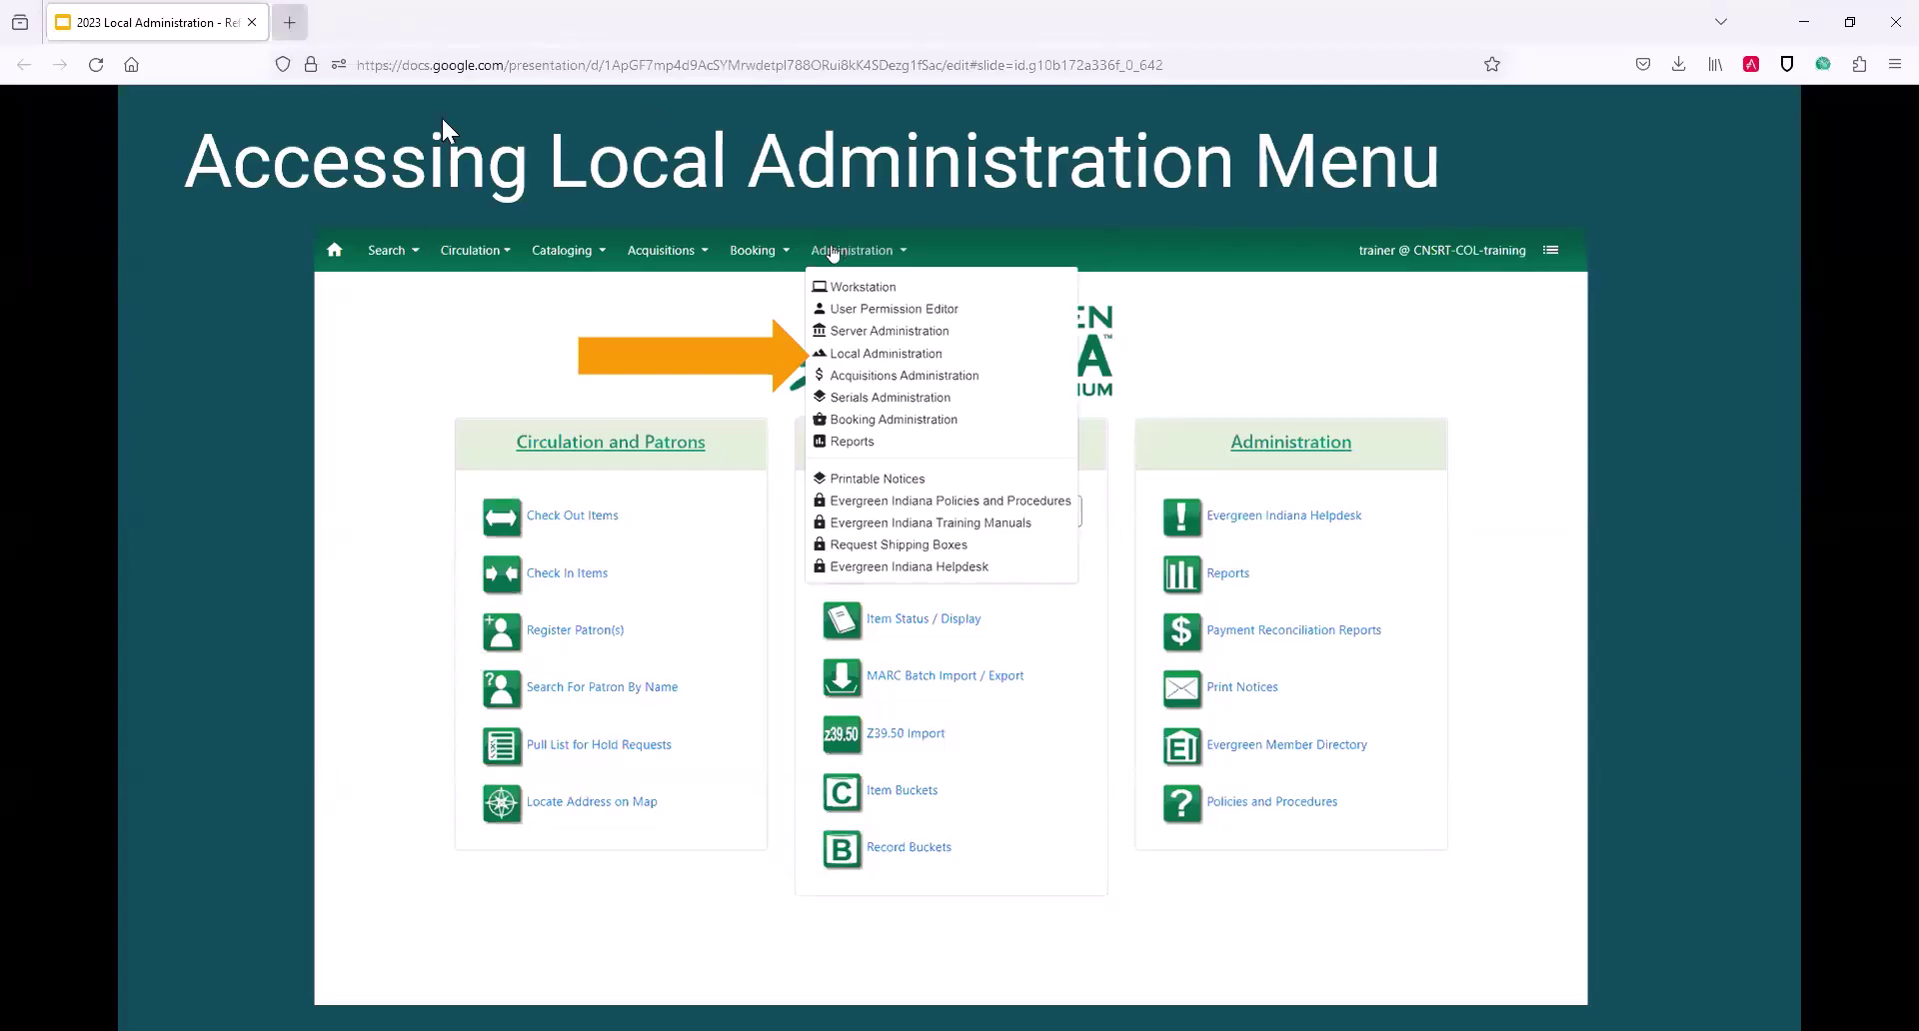
click(289, 22)
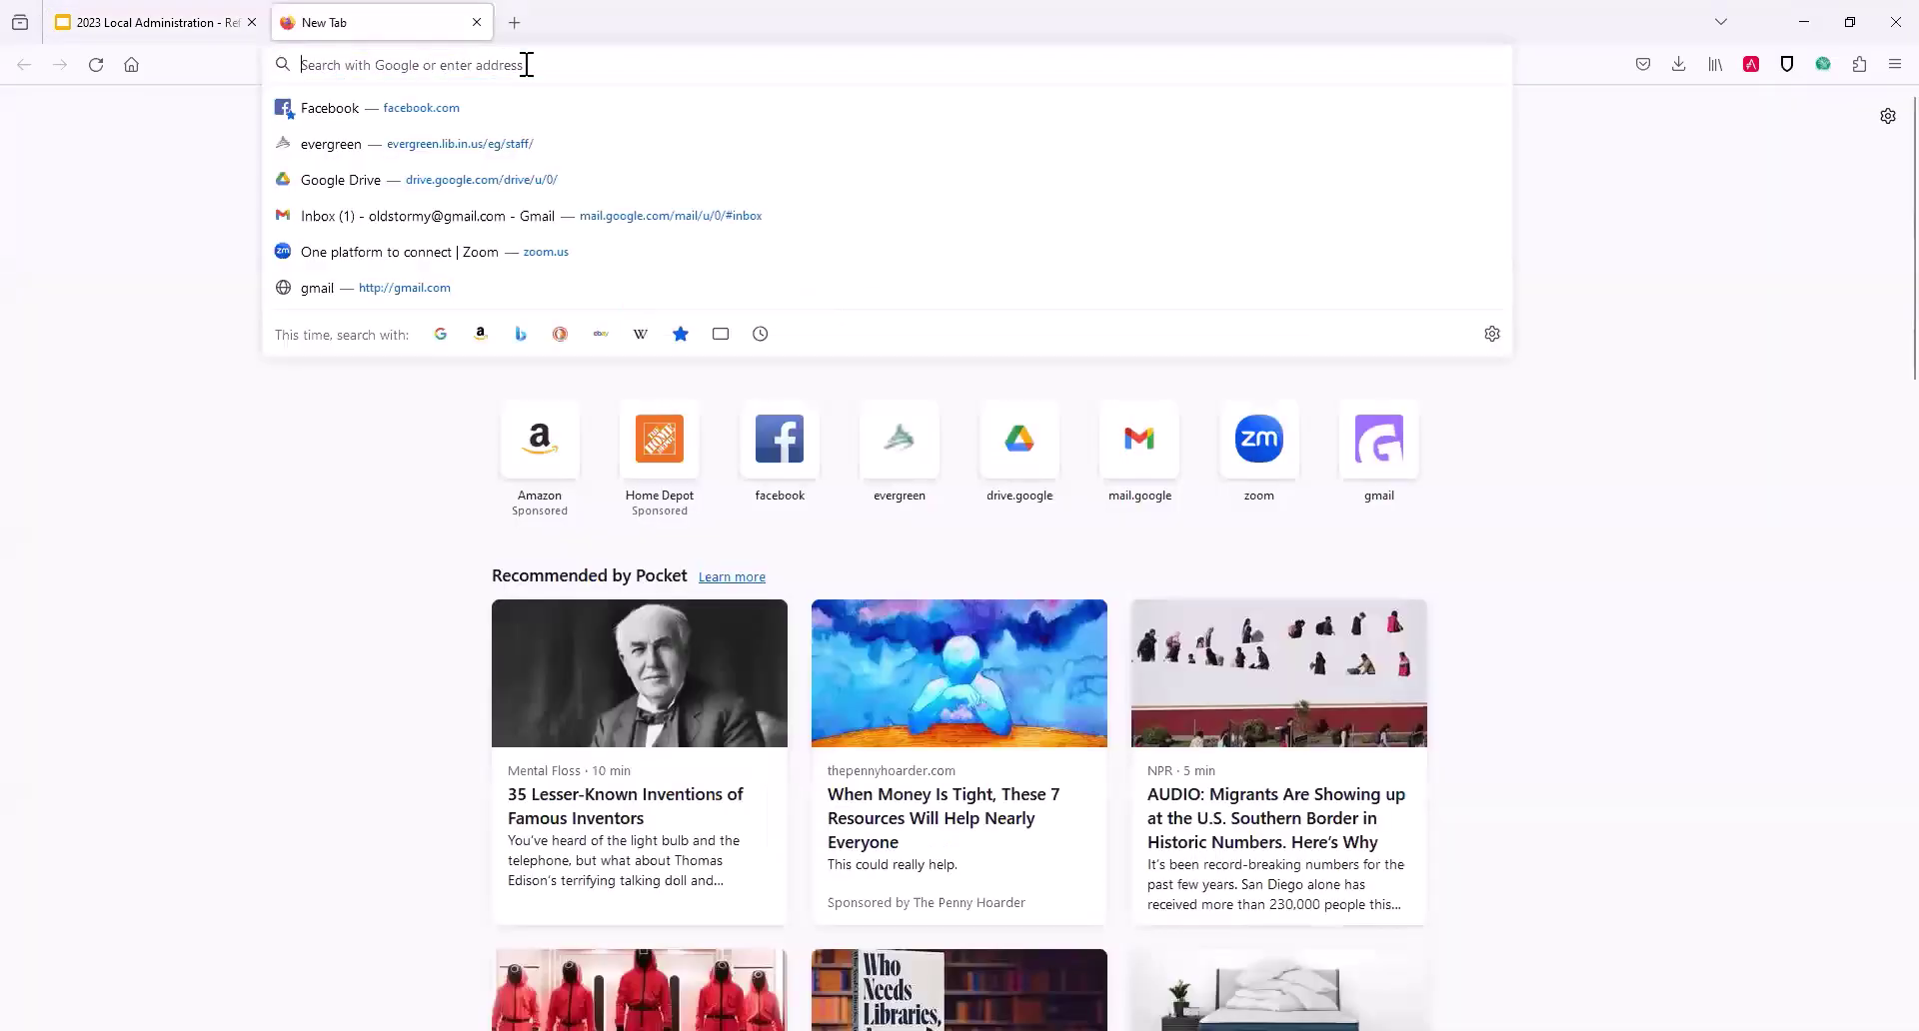
Open the live Evergreen staff client and sign in with the staff username at the laptop workstation.
text(evergreen.lib.in.us/)
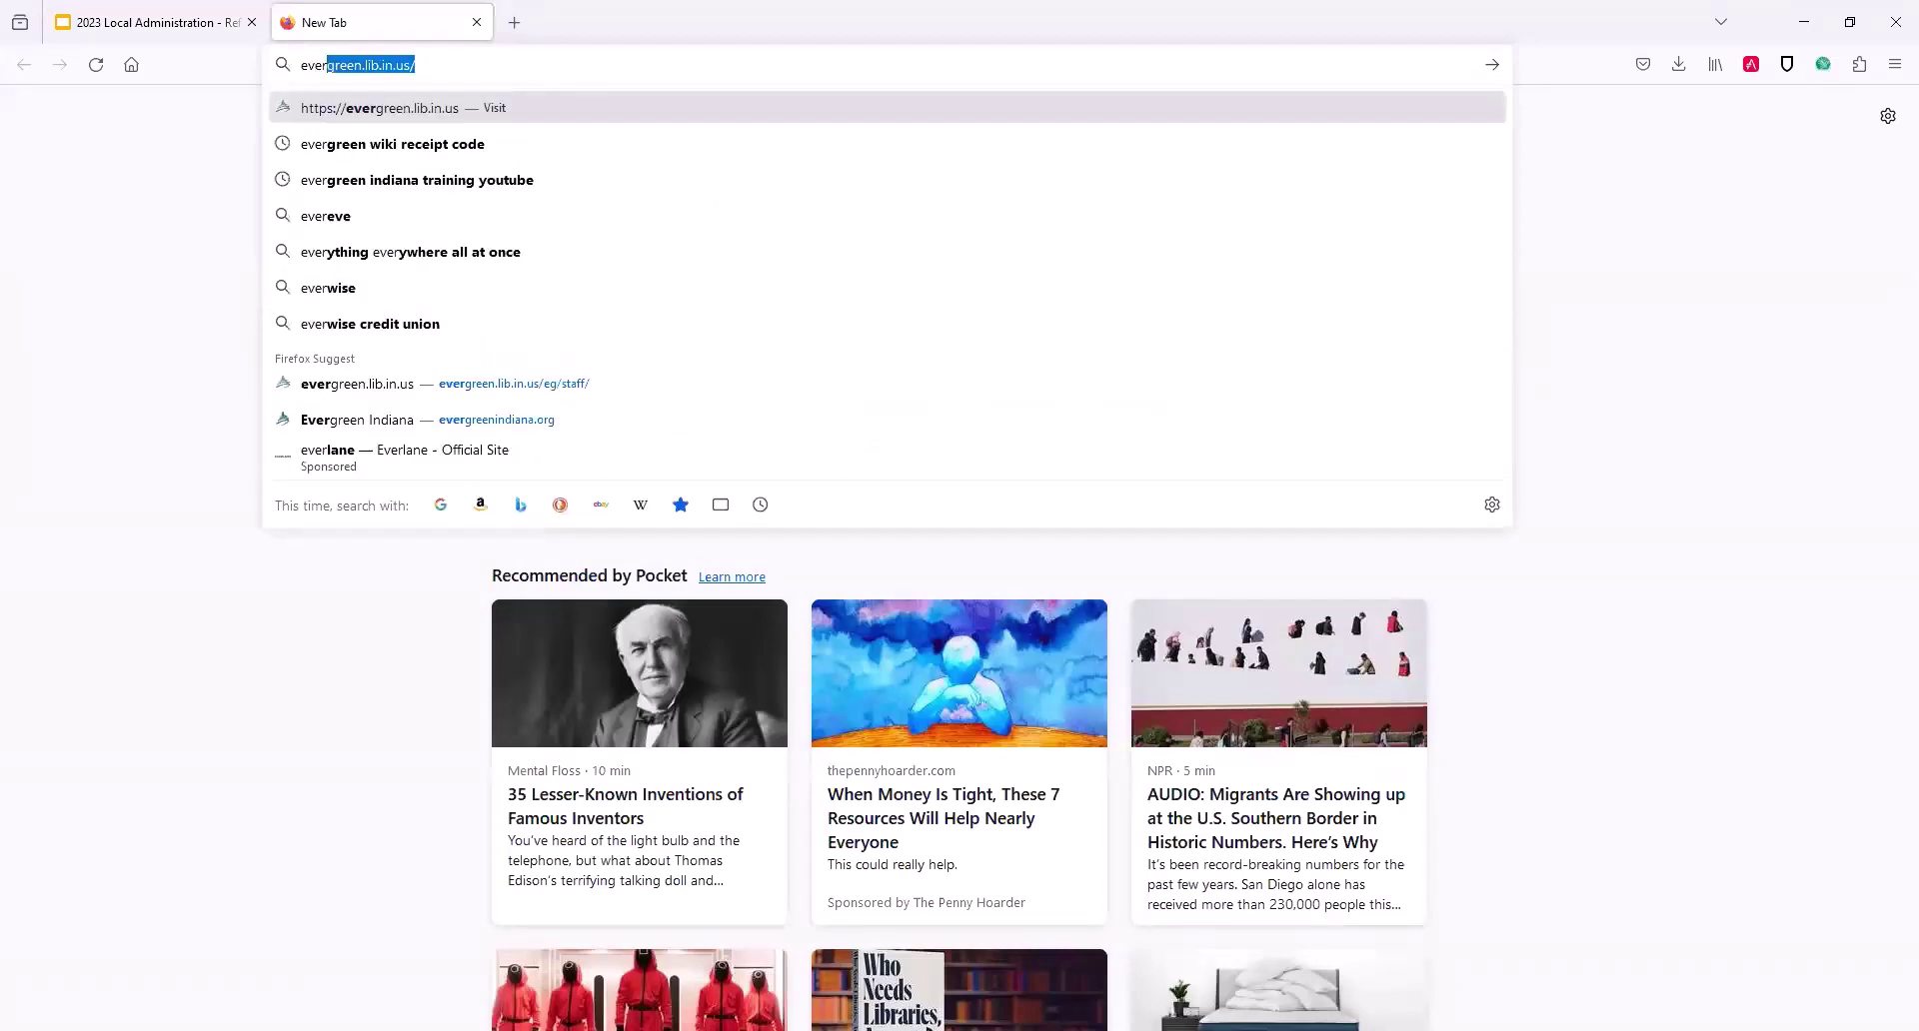
click(470, 384)
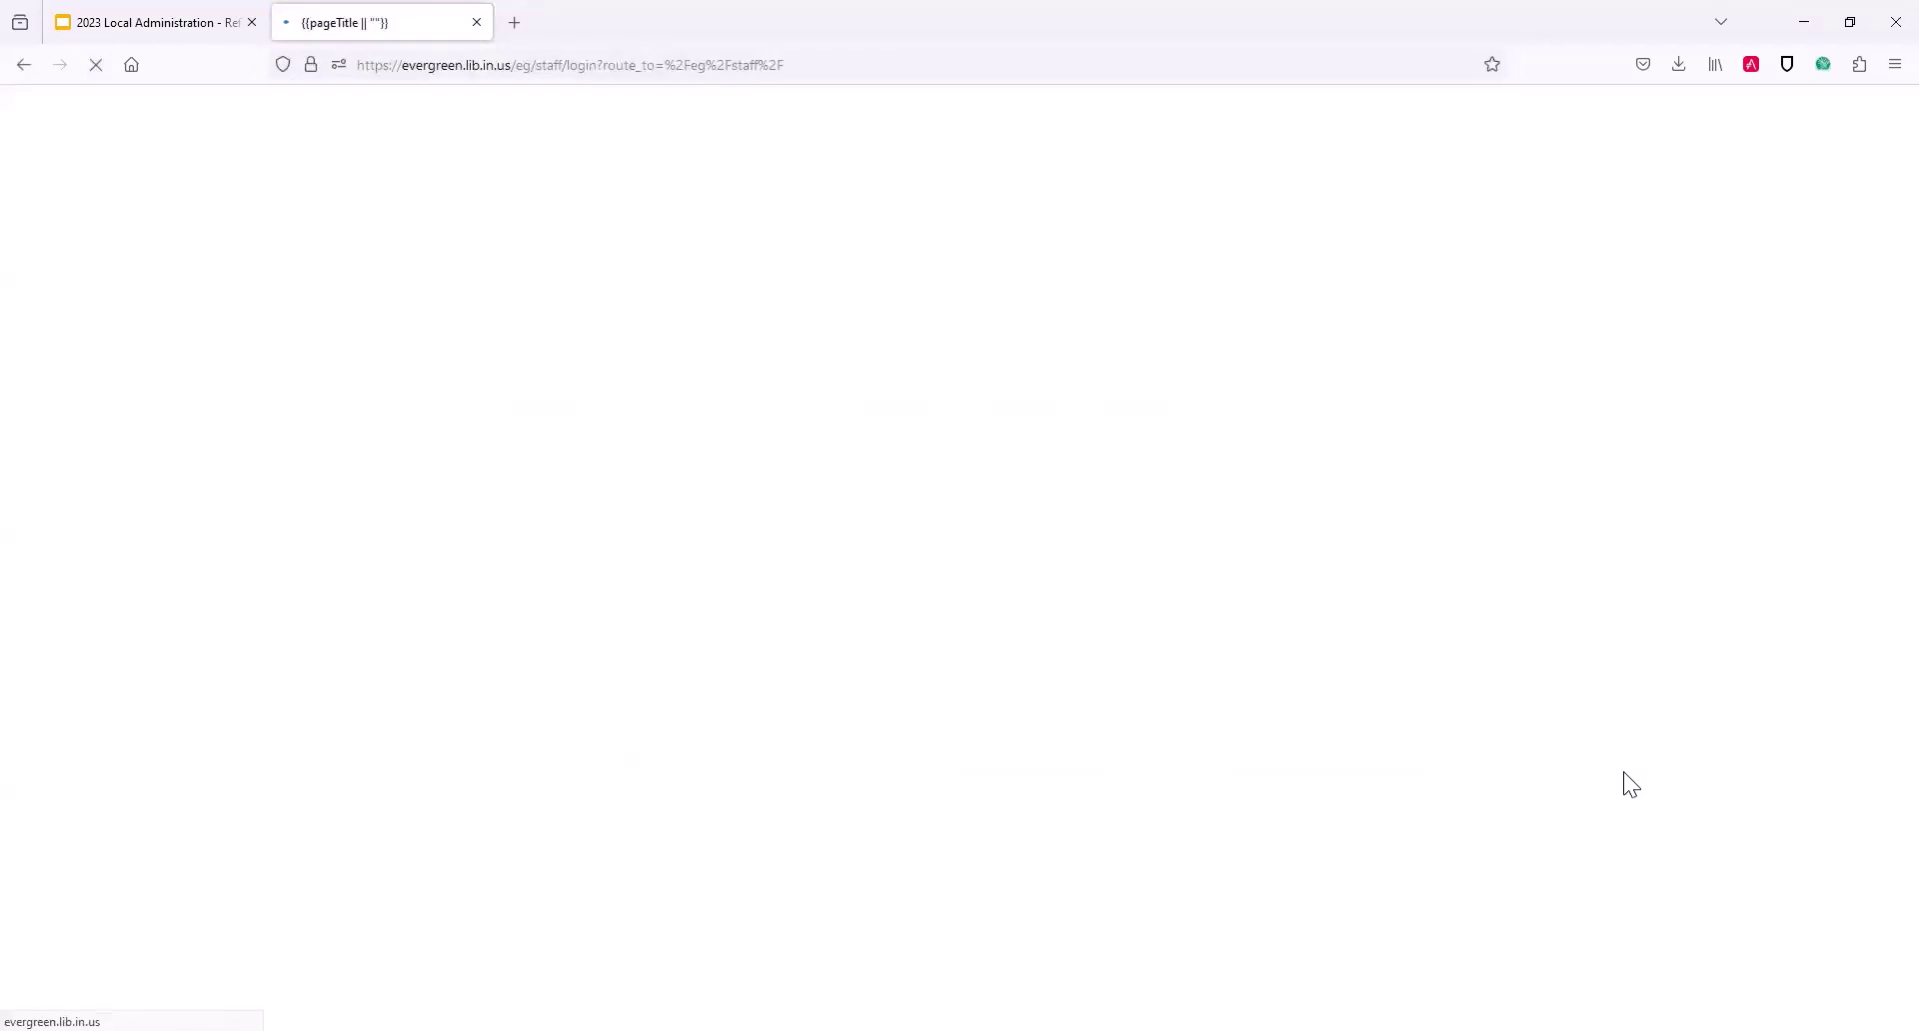
click(922, 296)
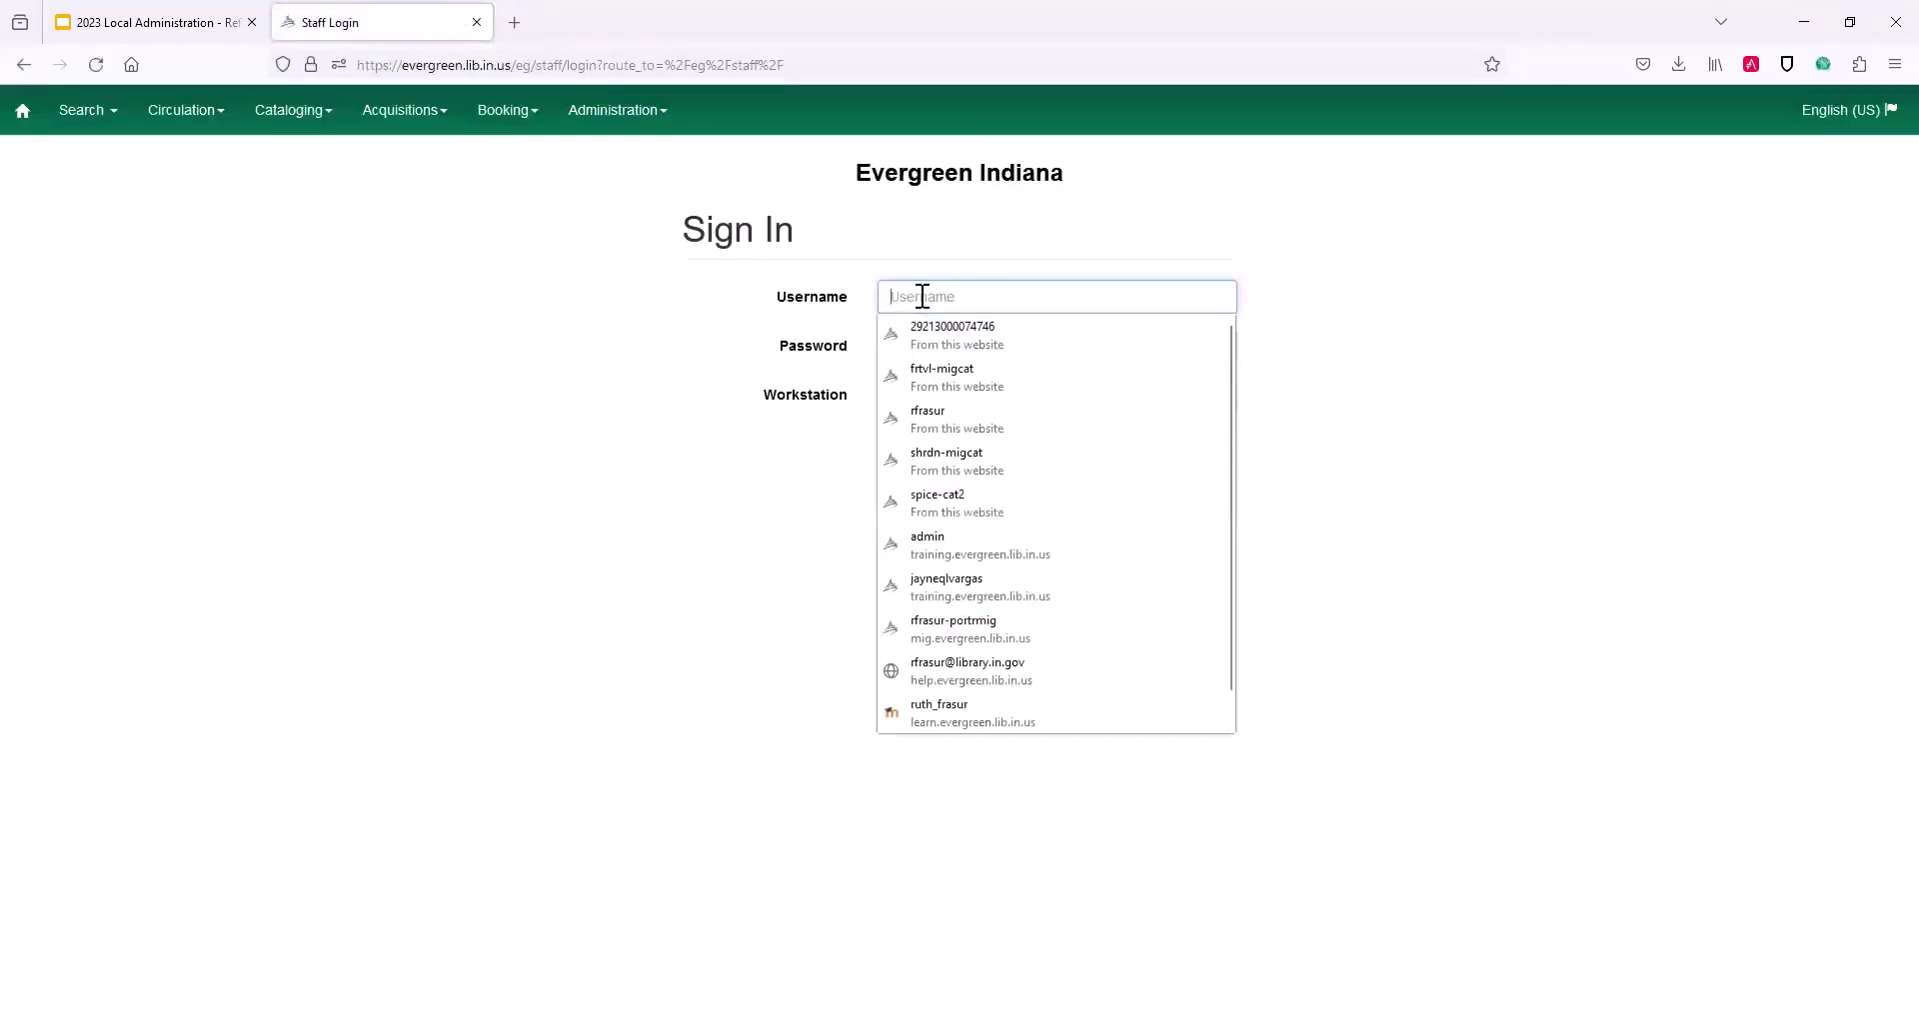
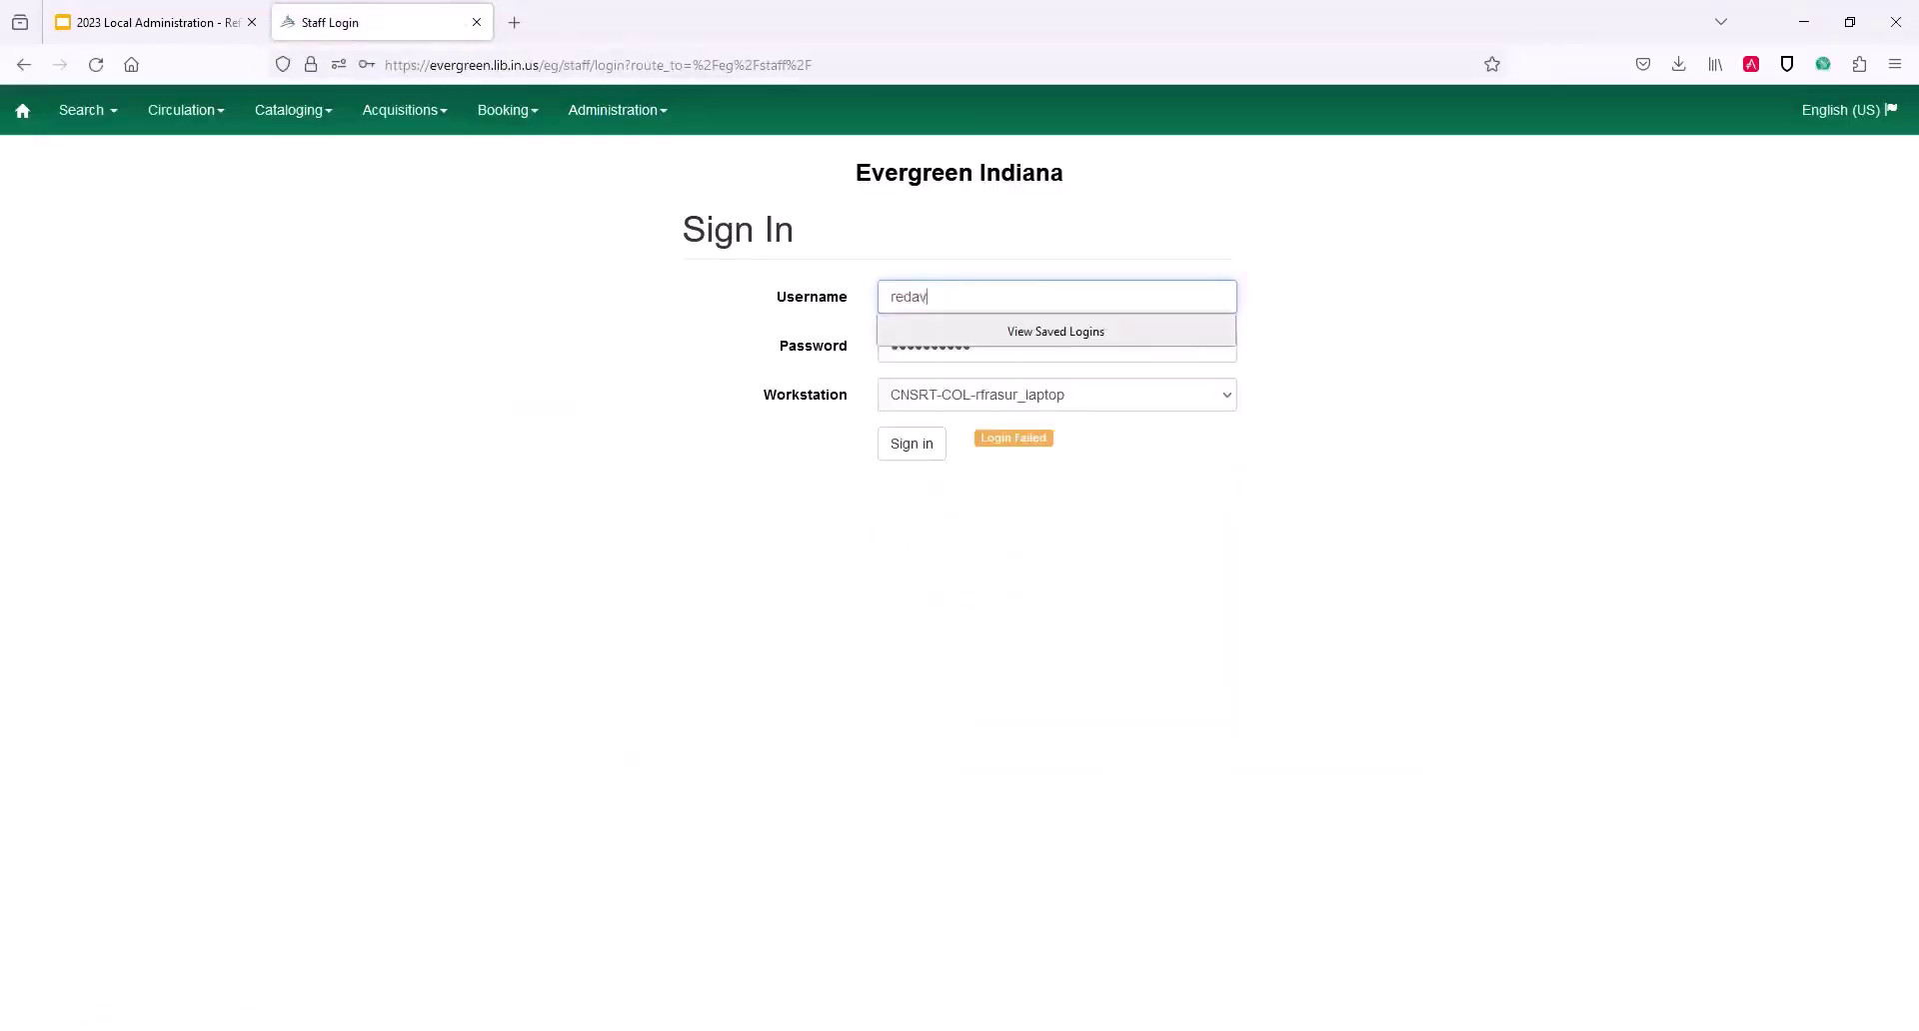
key(Return)
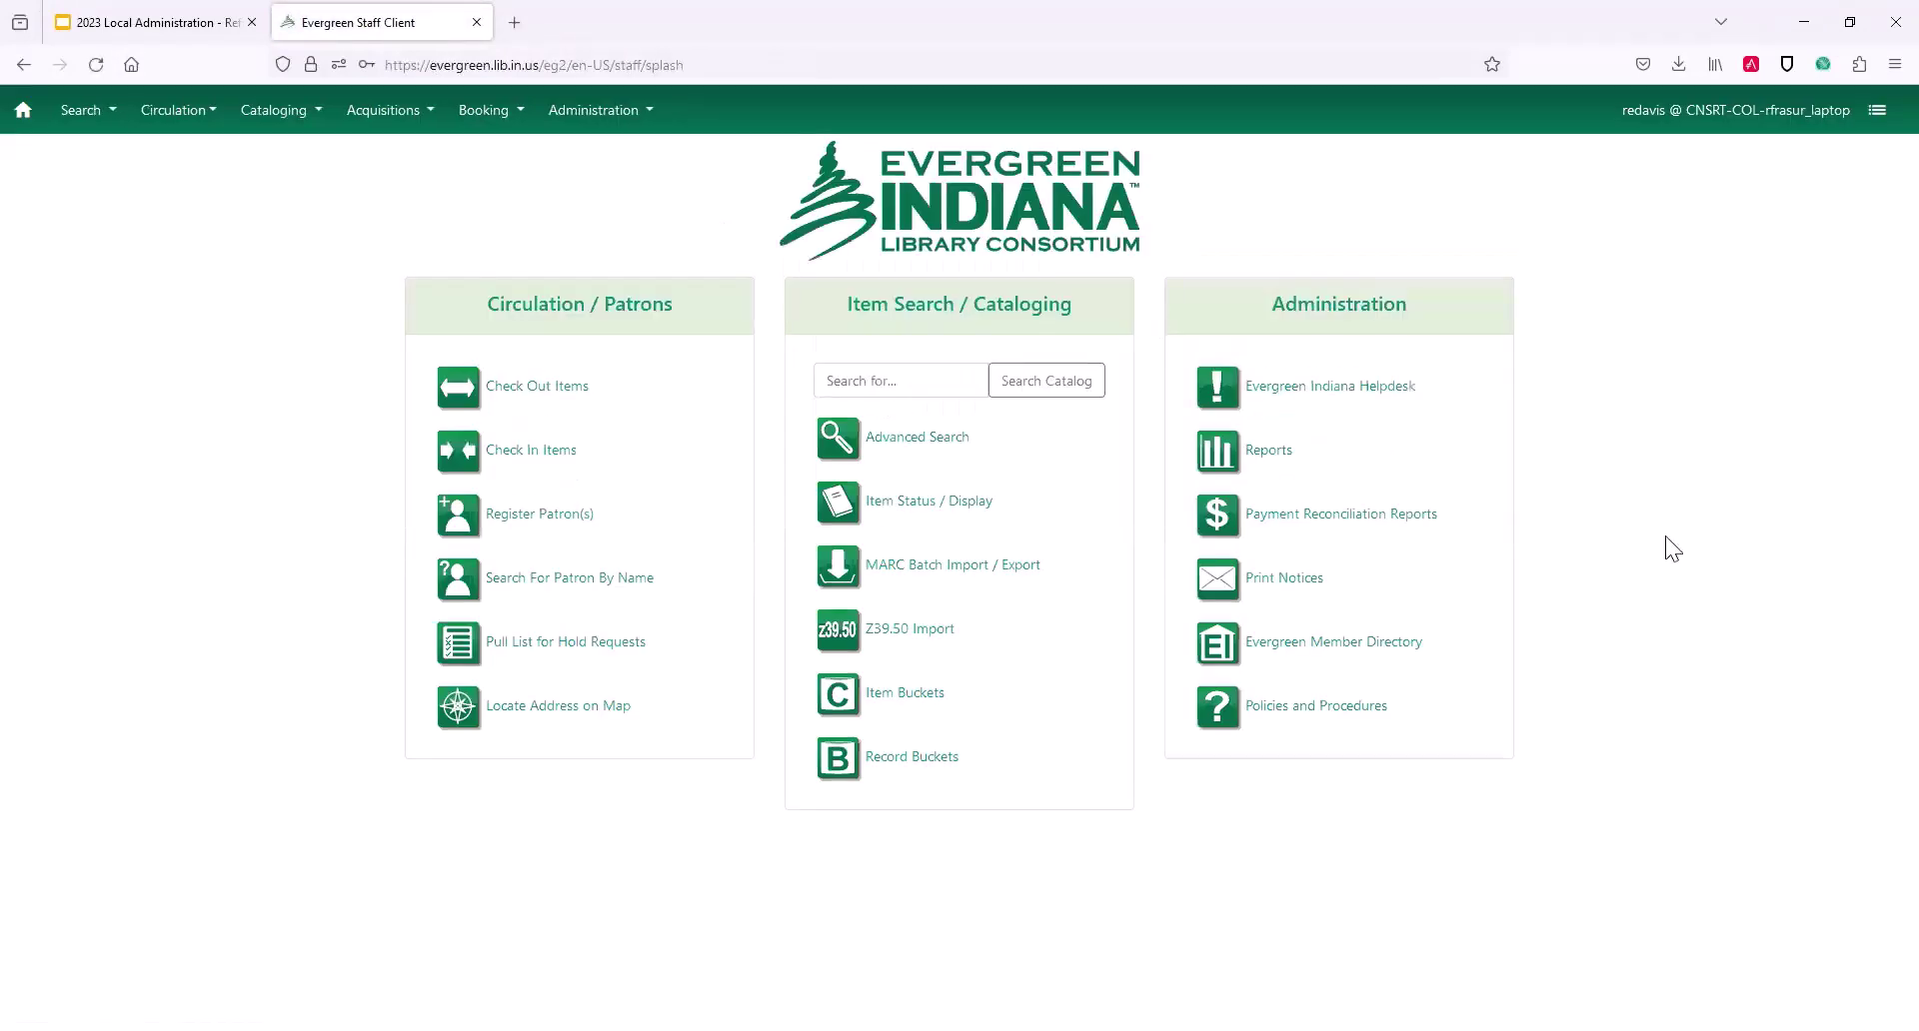
Go to Administration > Local Administration in the staff client, then open a new tab.
click(777, 120)
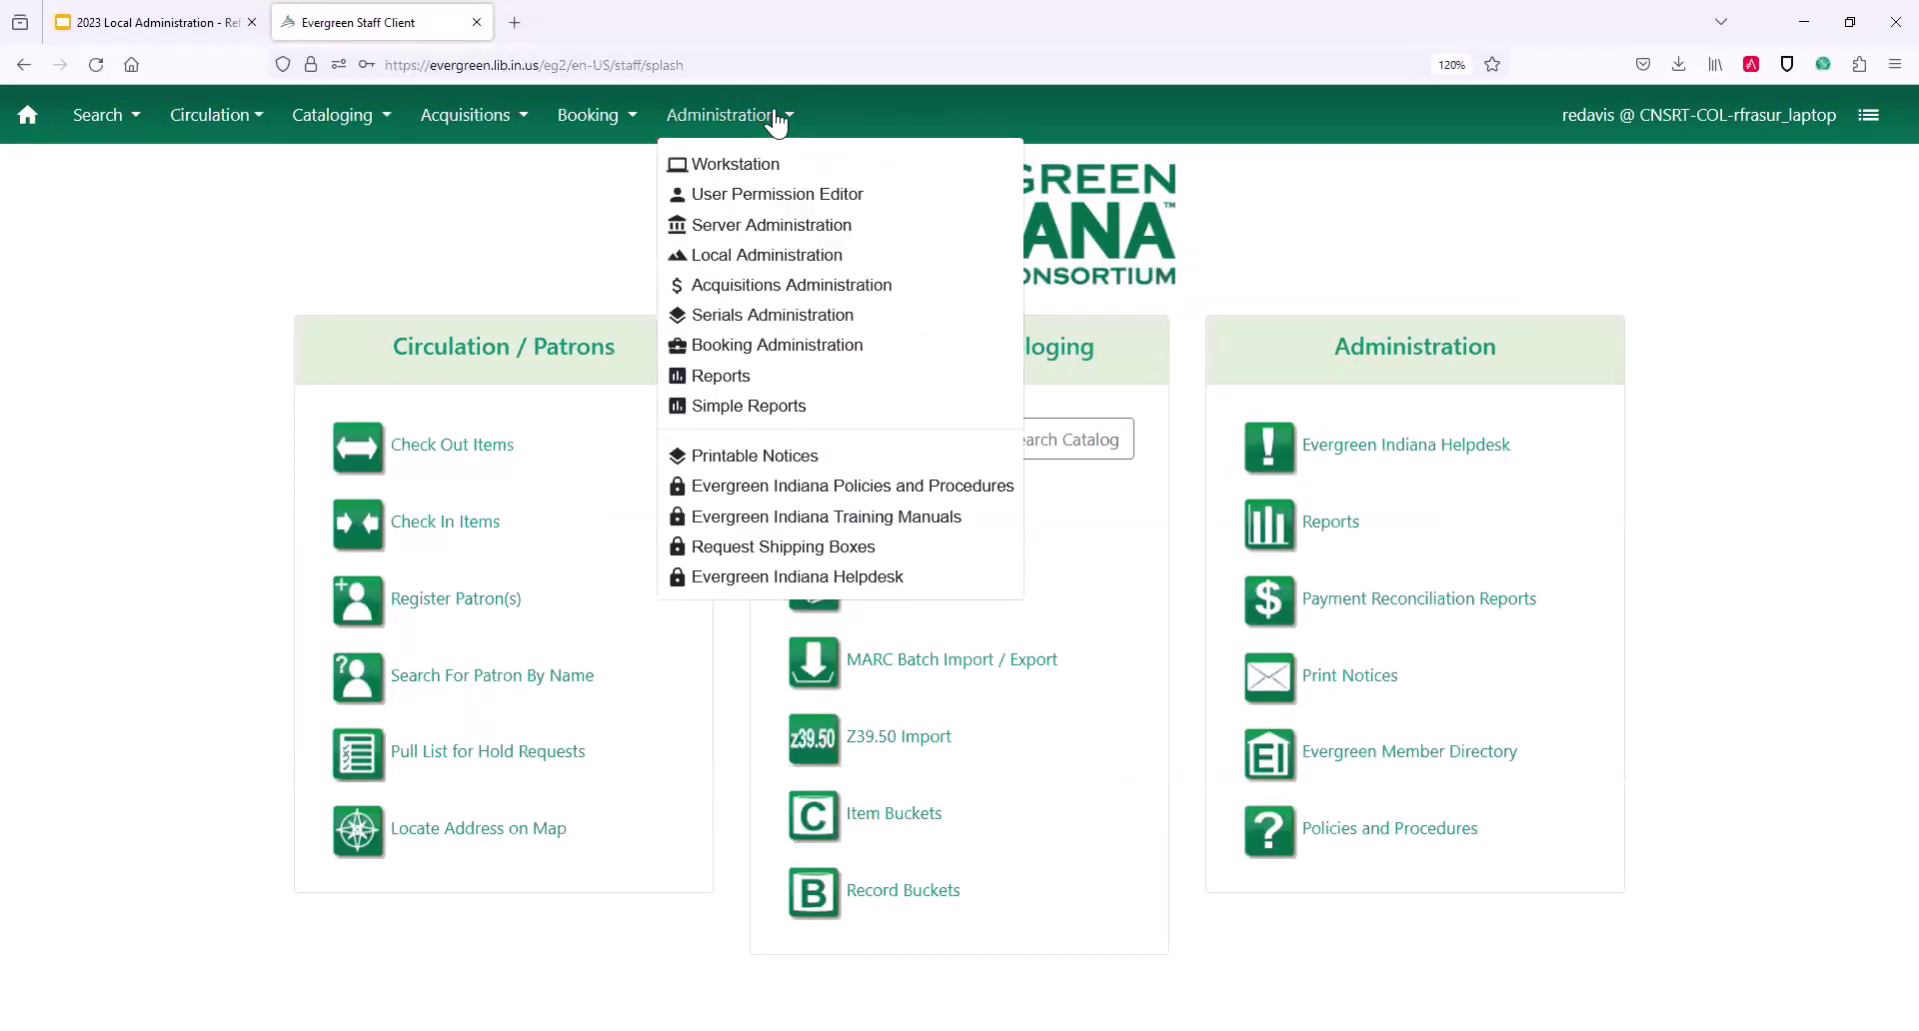
click(736, 255)
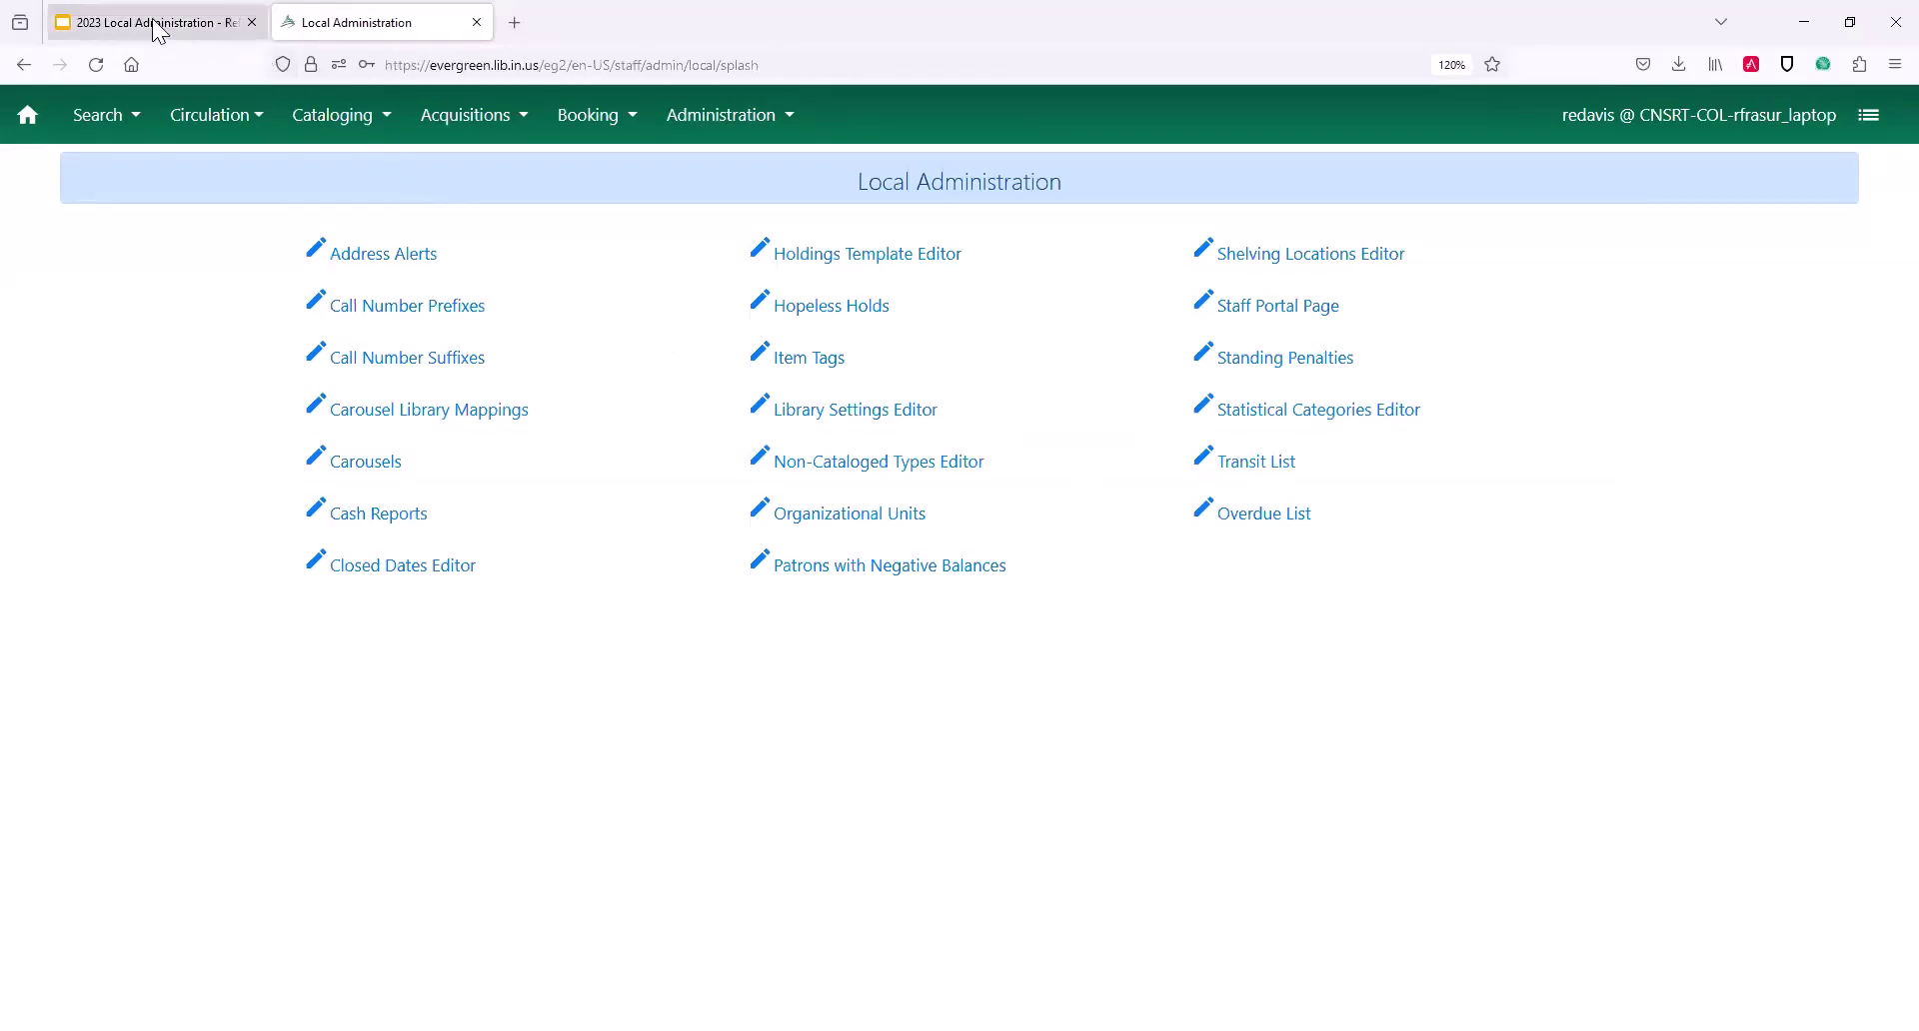
click(528, 30)
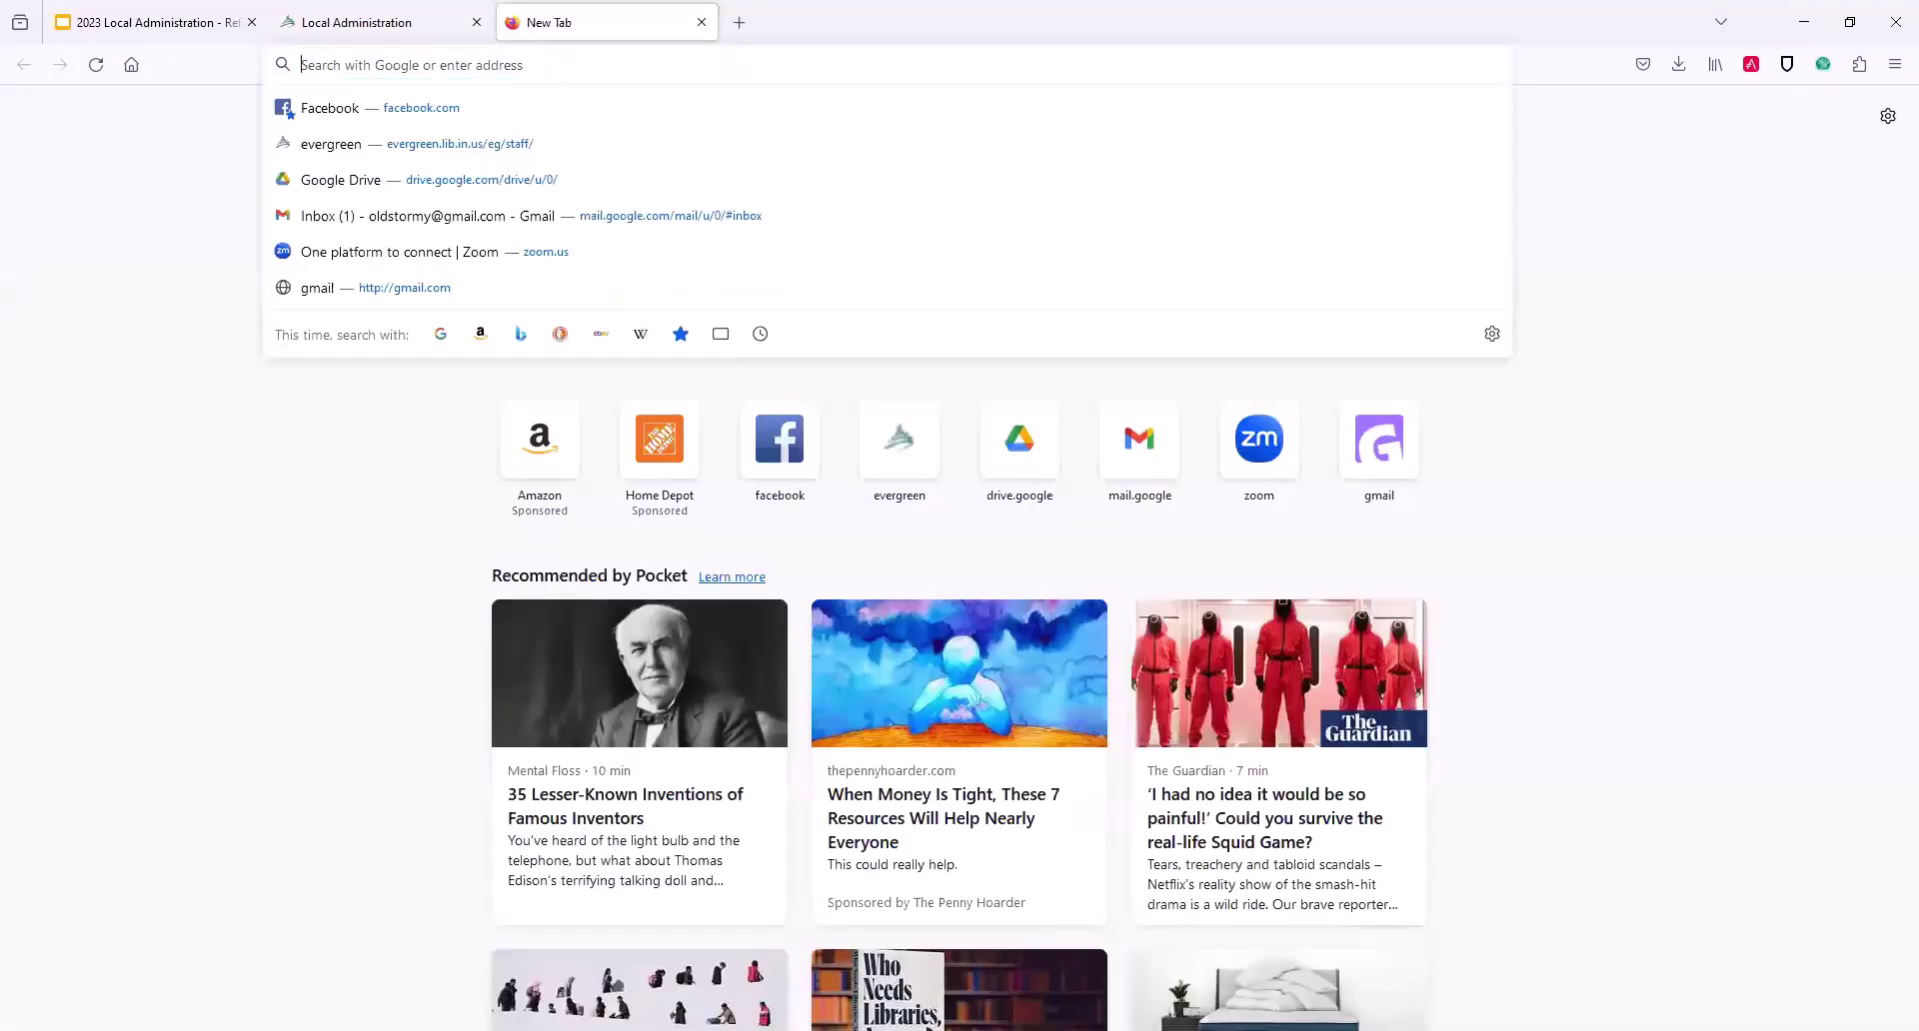
Load evergreenindiana.org and open the Staff Profile Permissions Guide from Policies and Procedures.
text(evergreen)
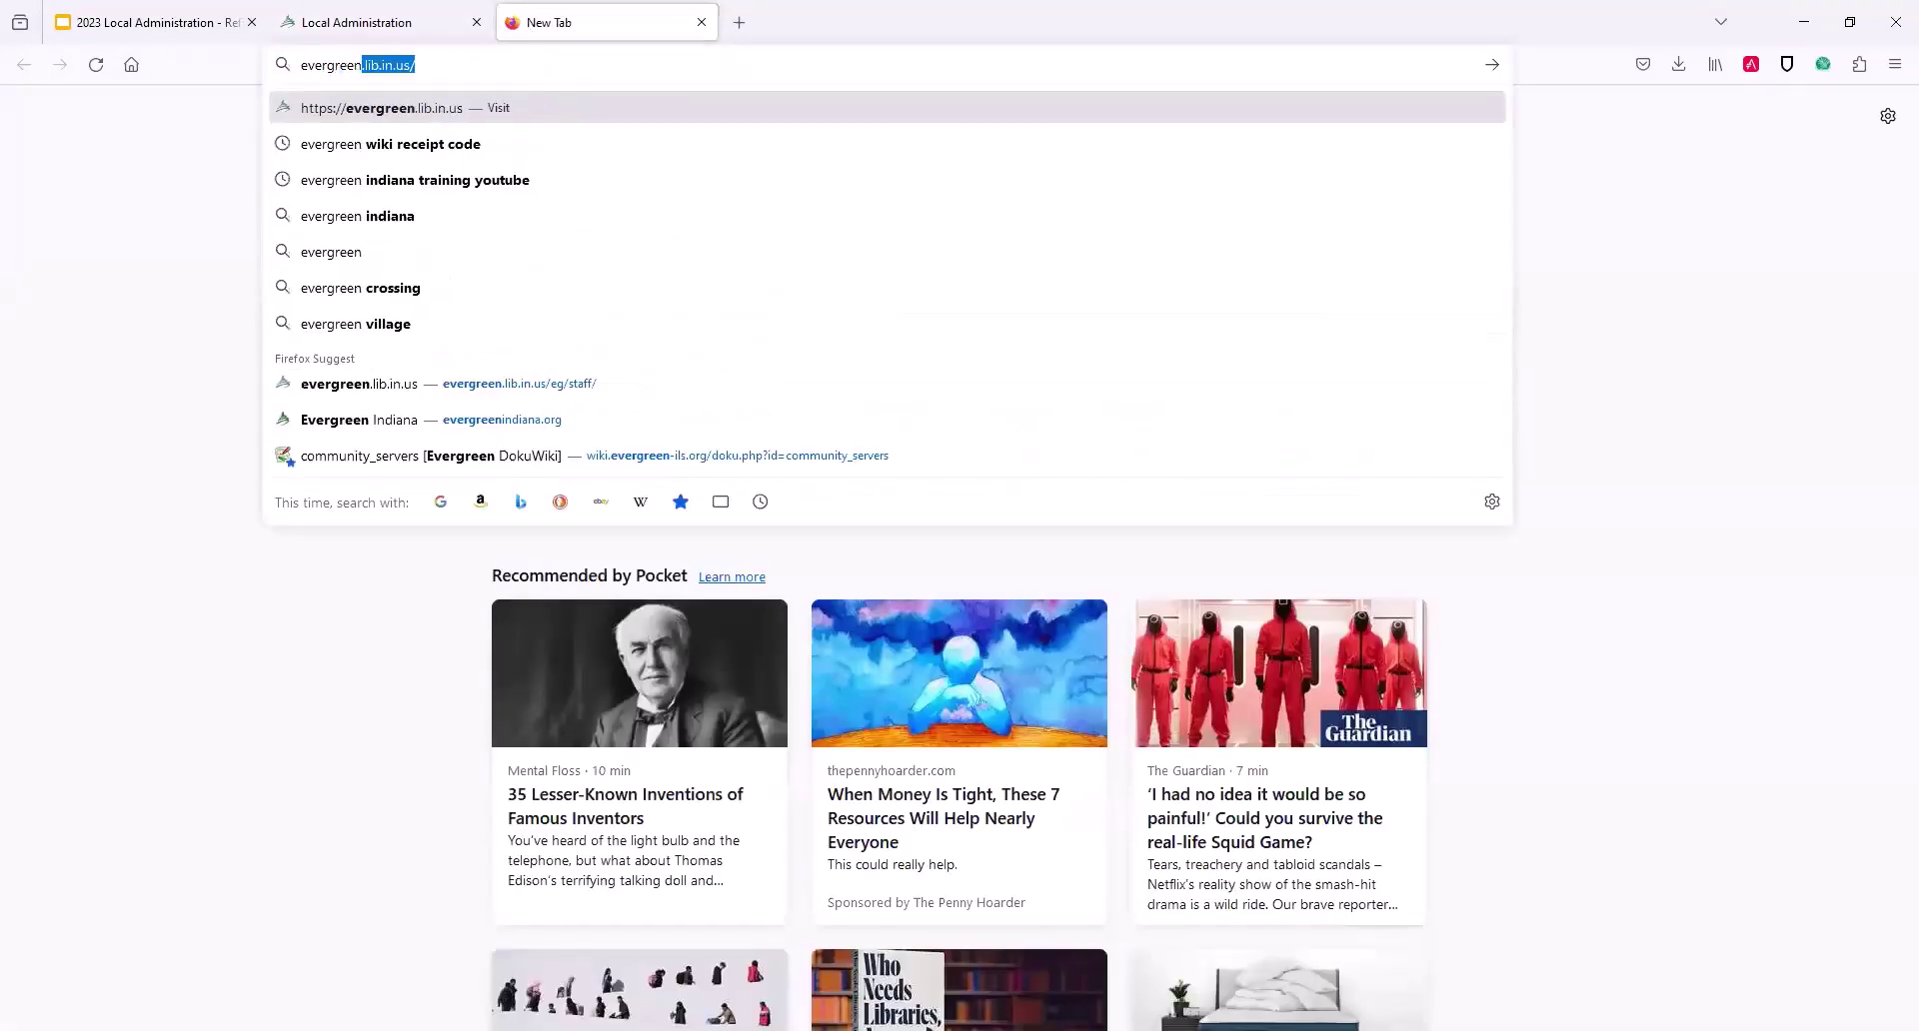
text(iana)
key(Return)
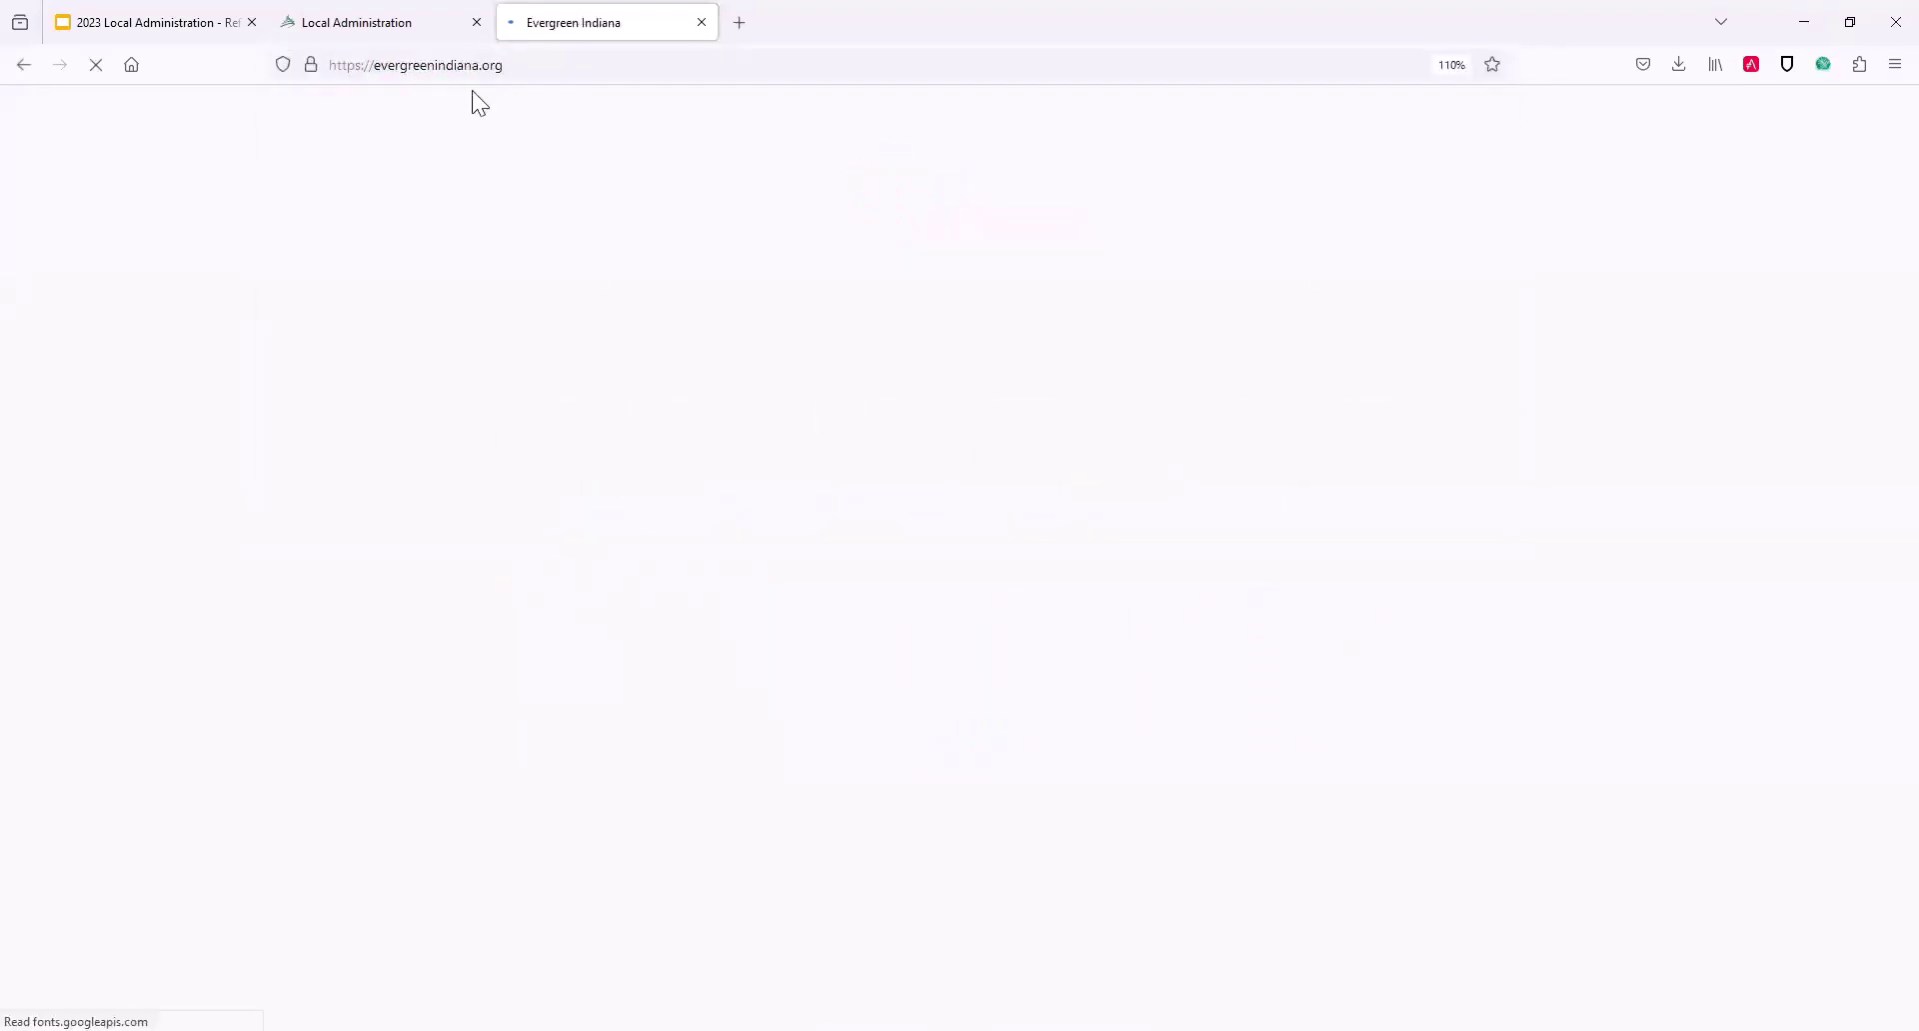
mouse_move(915, 129)
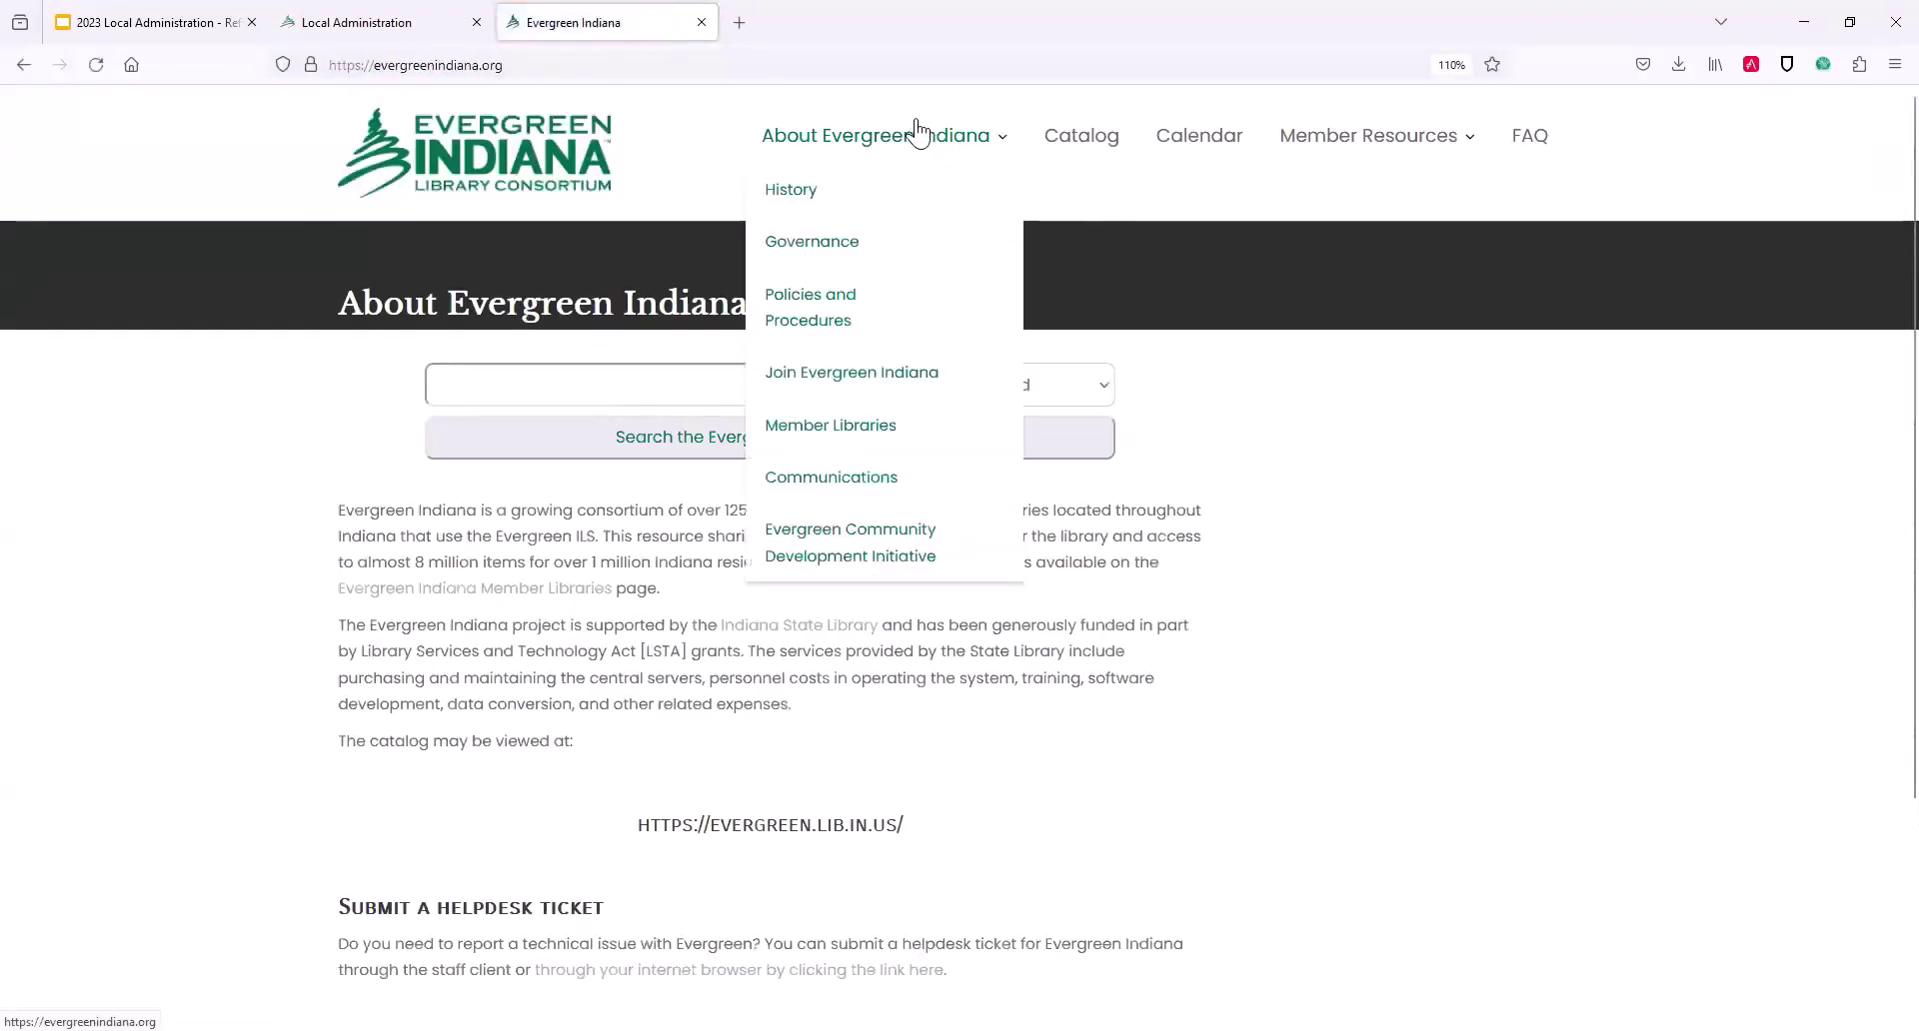
click(829, 300)
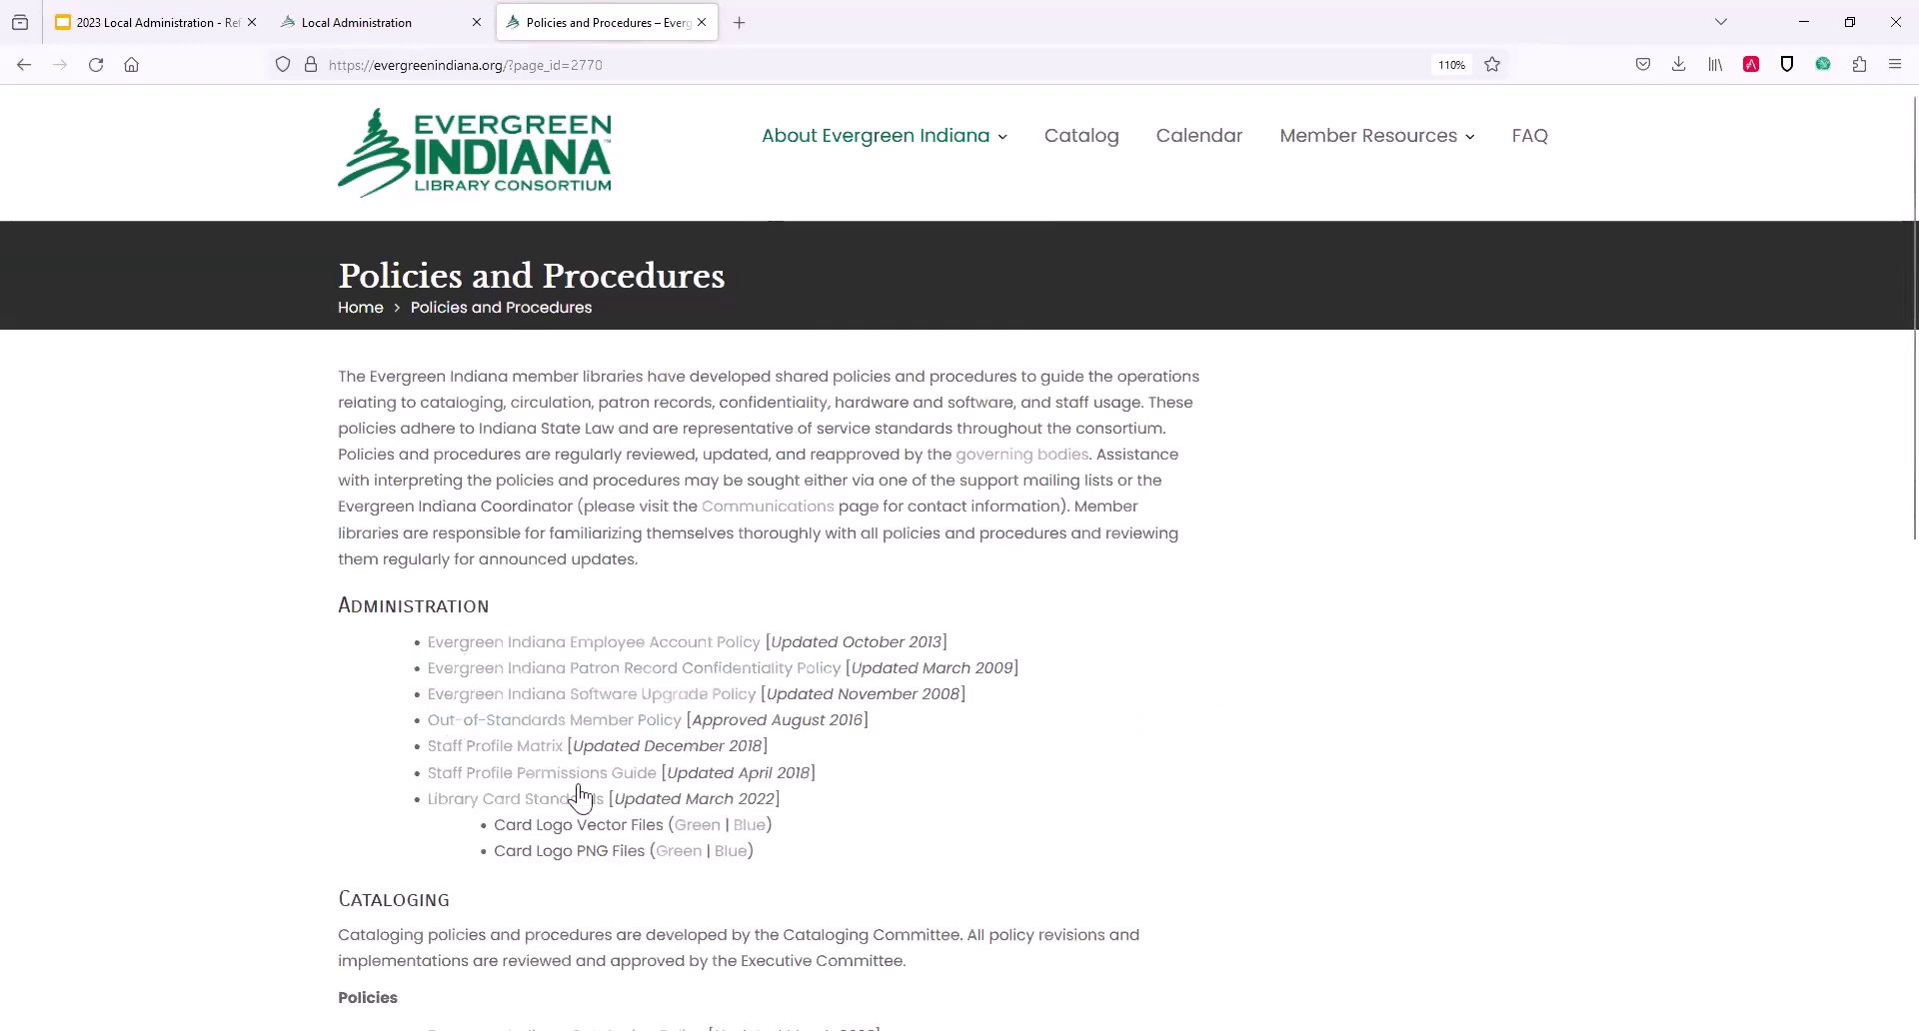
click(487, 778)
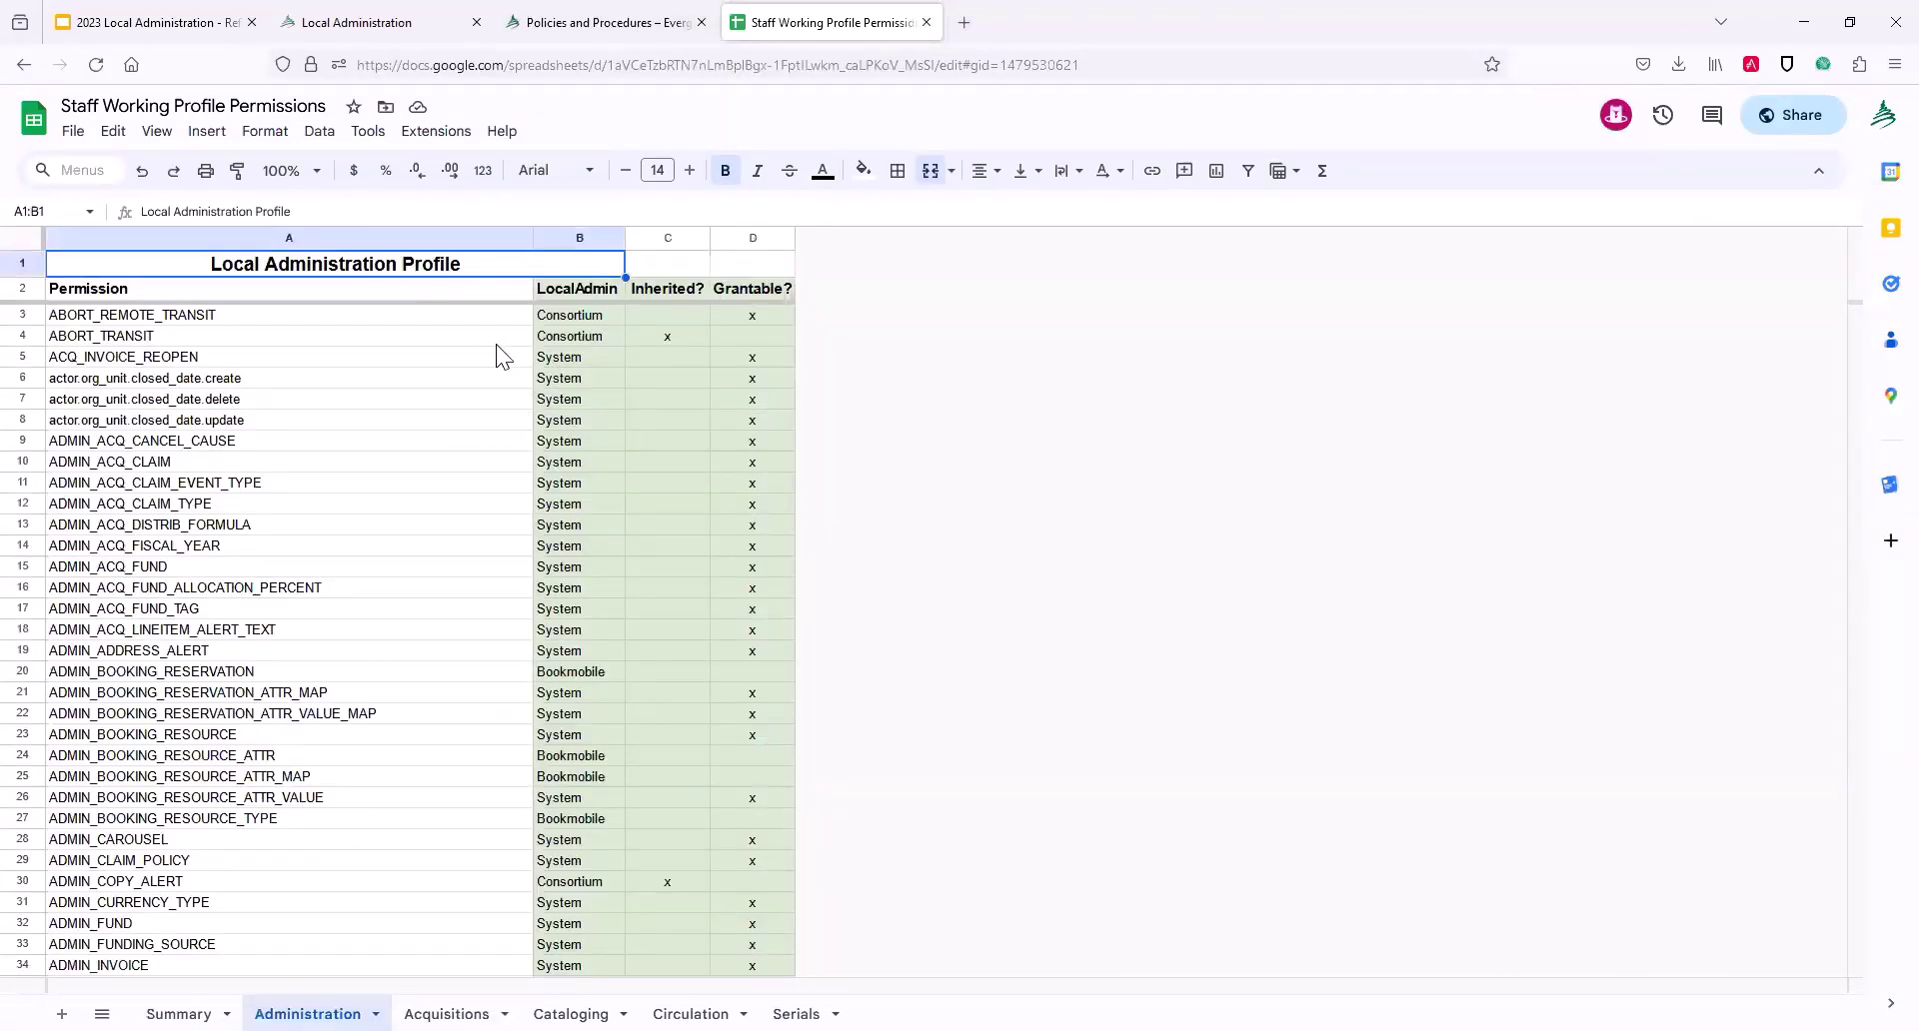
Scroll through the Local Administration Profile permissions, then advance to the Local Administration slide.
scroll(495, 356, down, 10)
scroll(482, 687, down, 20)
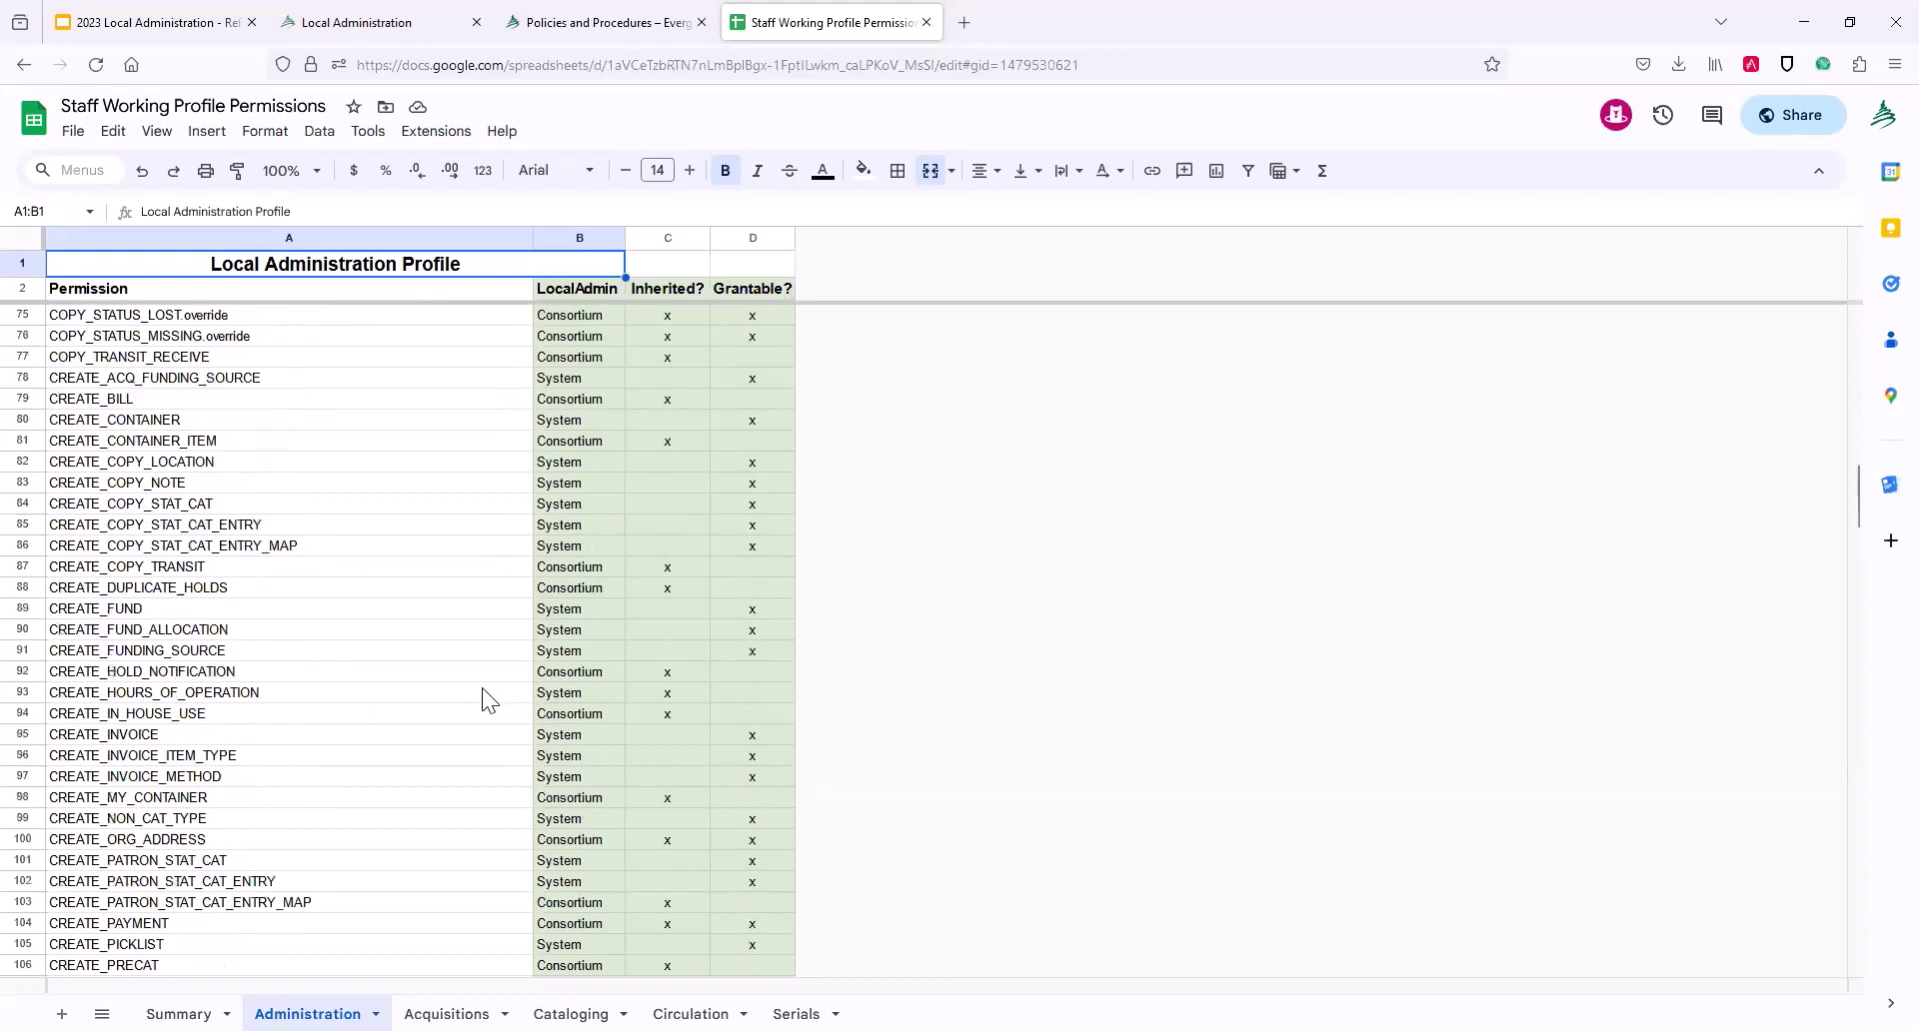
scroll(482, 699, down, 8)
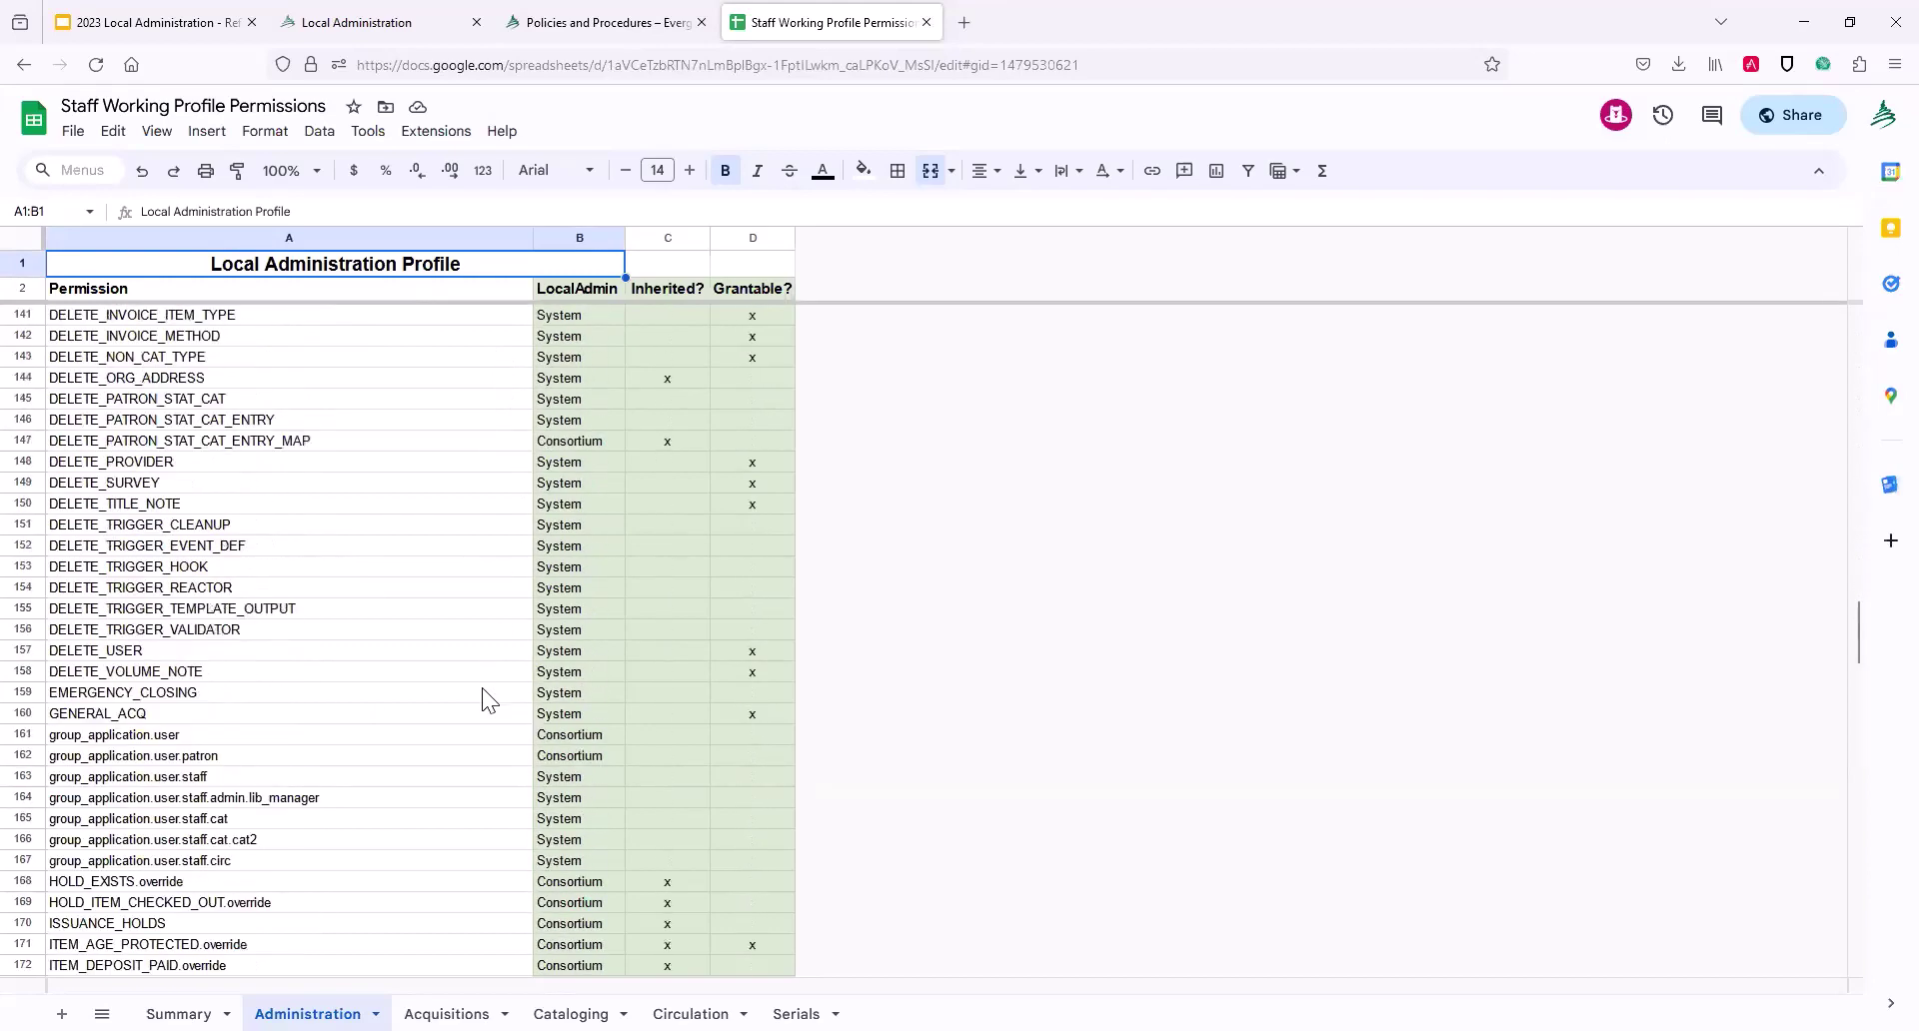
scroll(482, 698, down, 8)
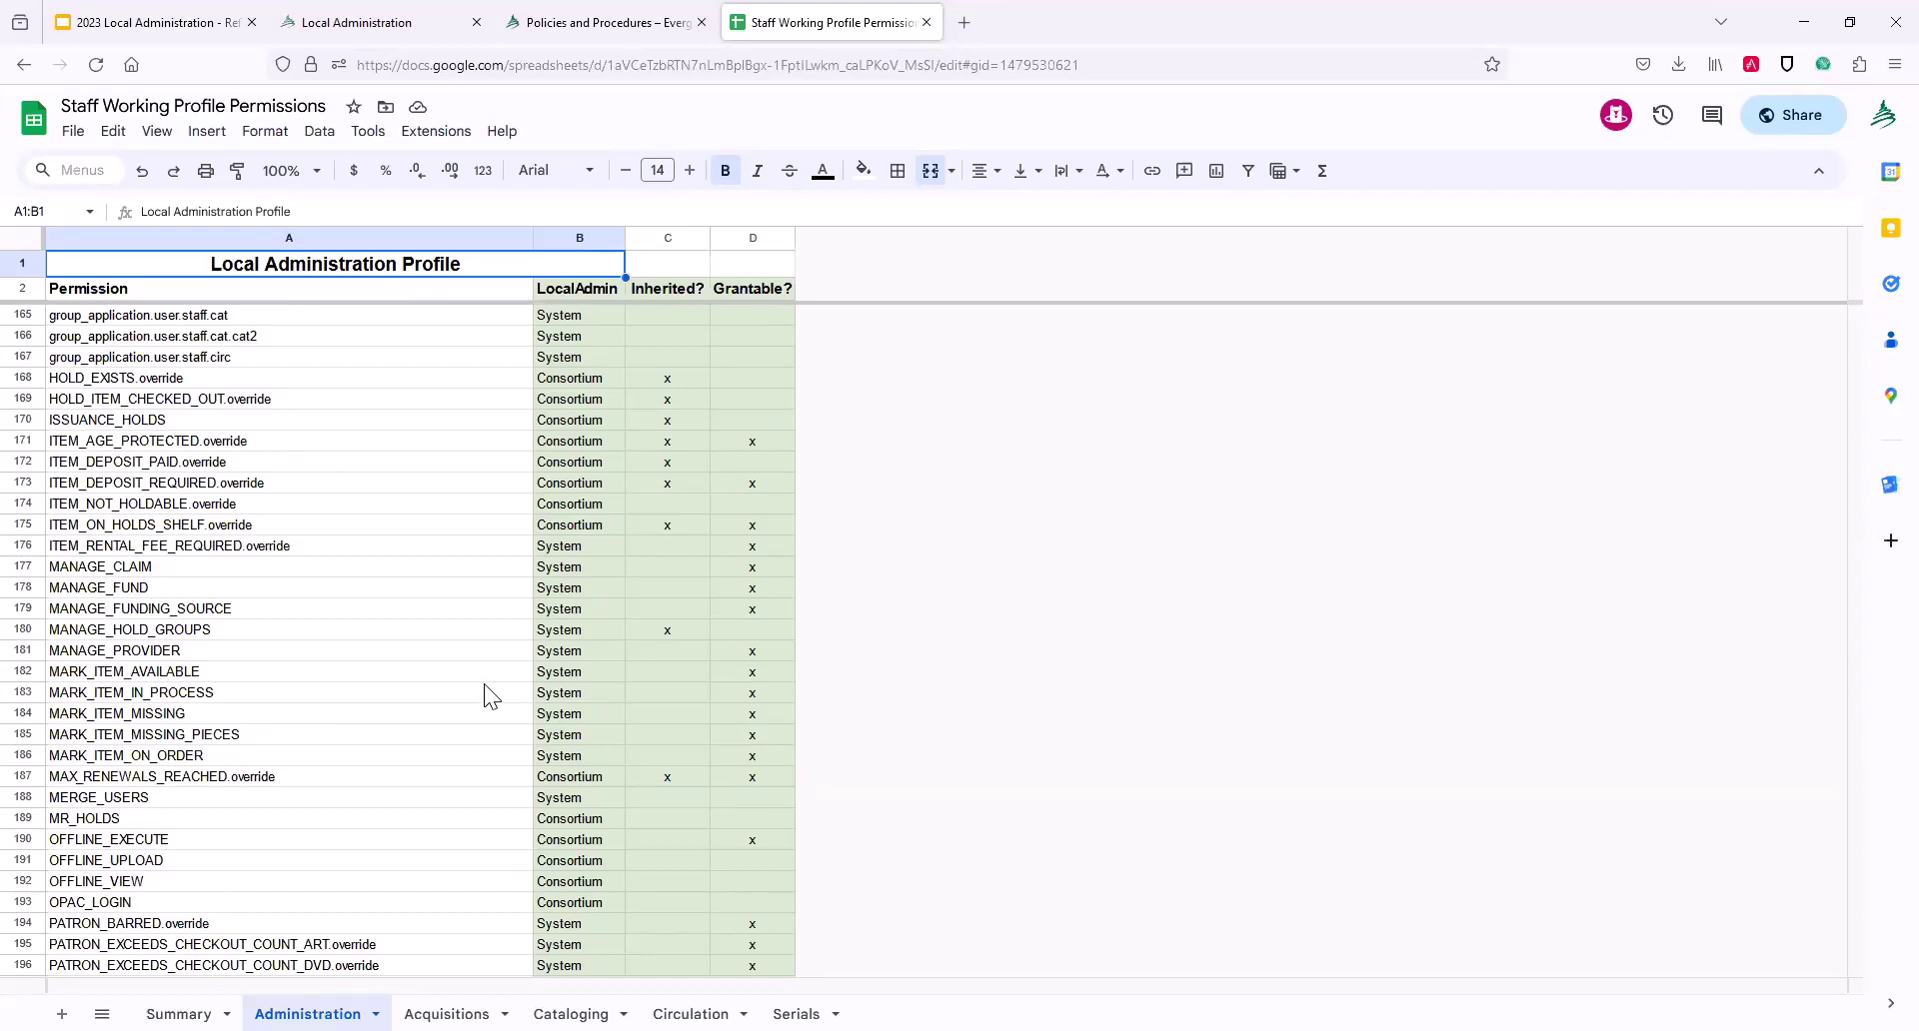
scroll(483, 683, up, 20)
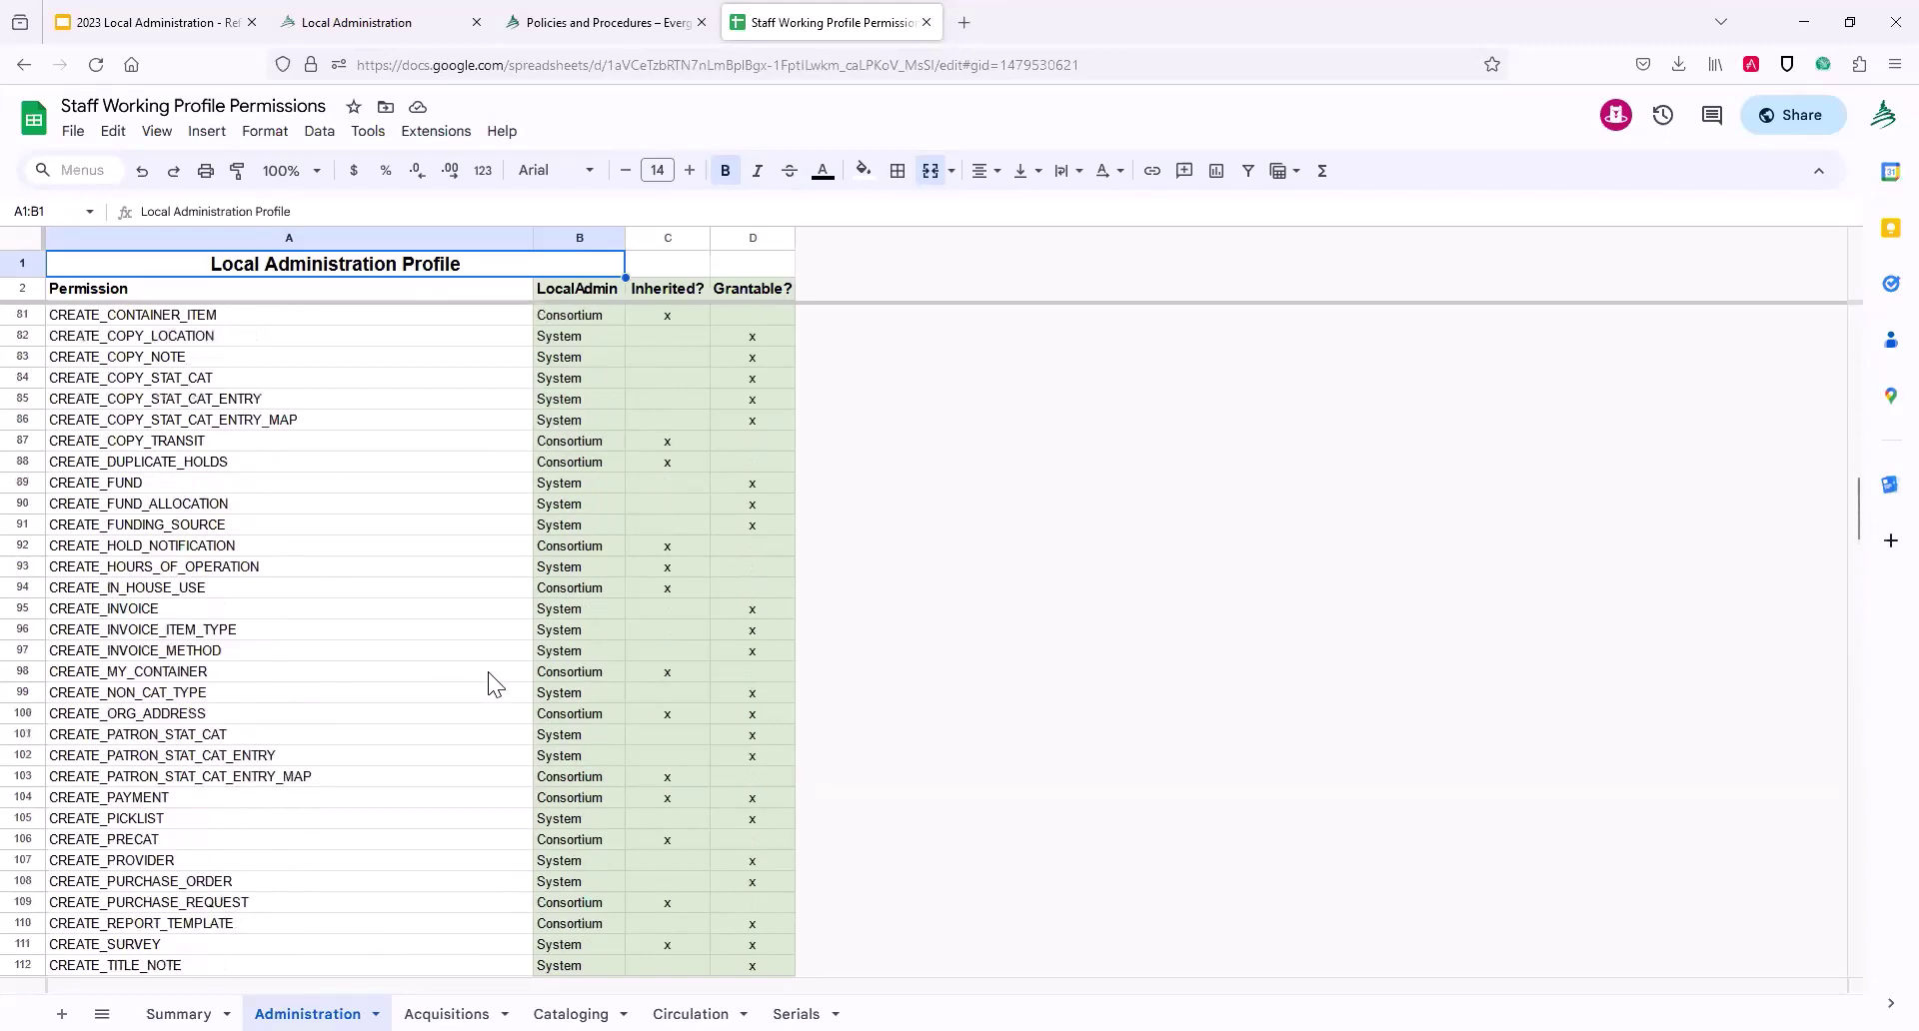
scroll(488, 672, up, 20)
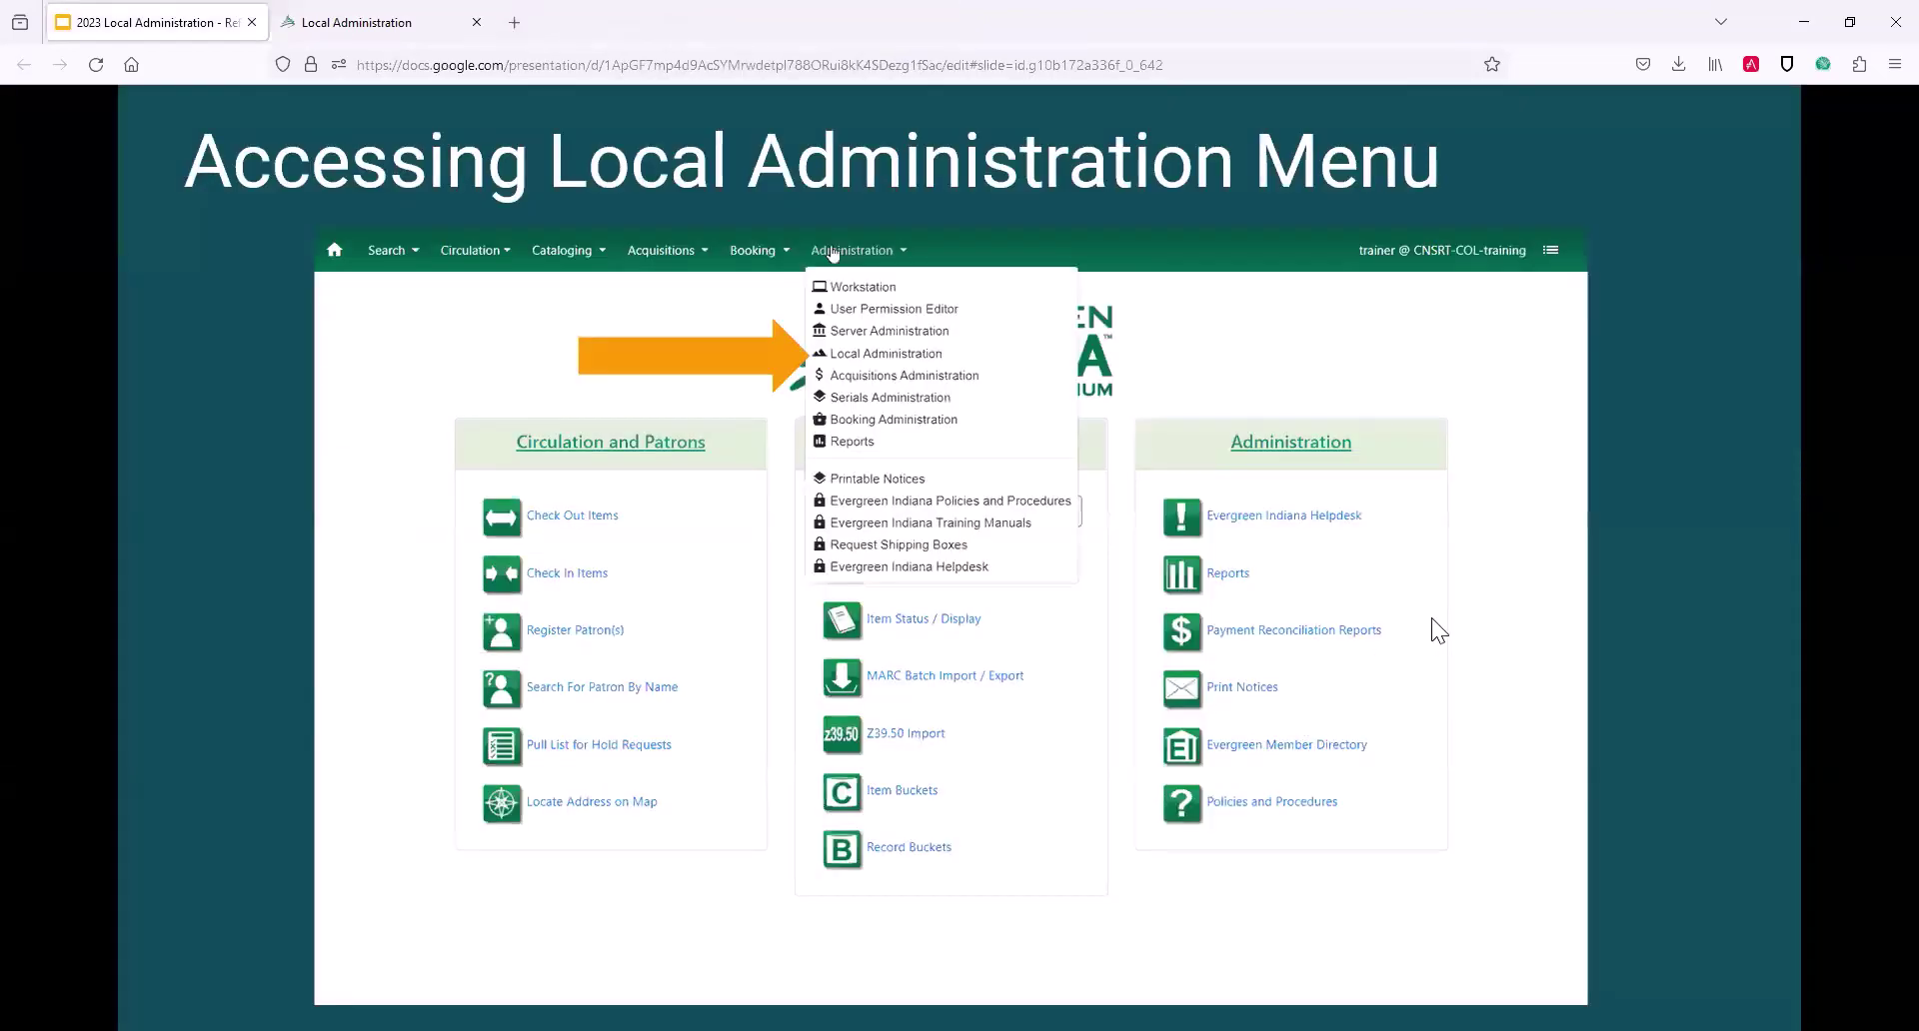
click(1431, 618)
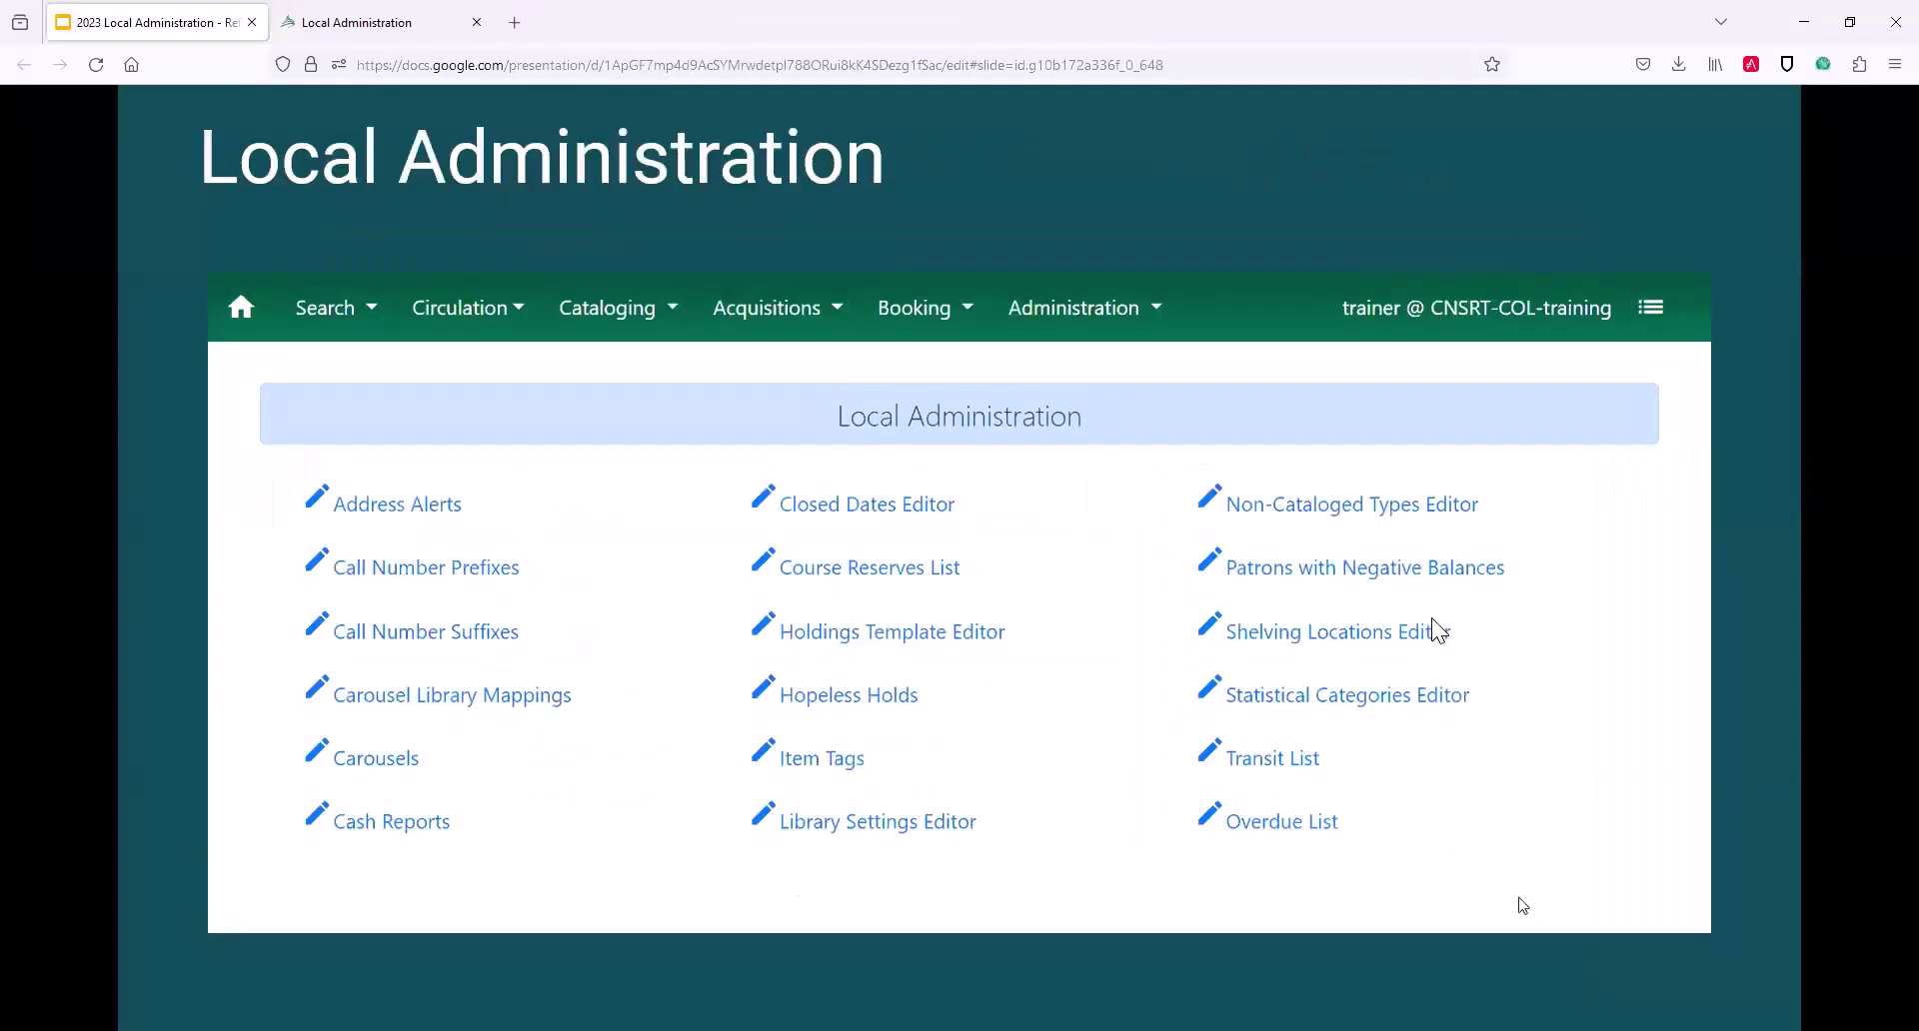
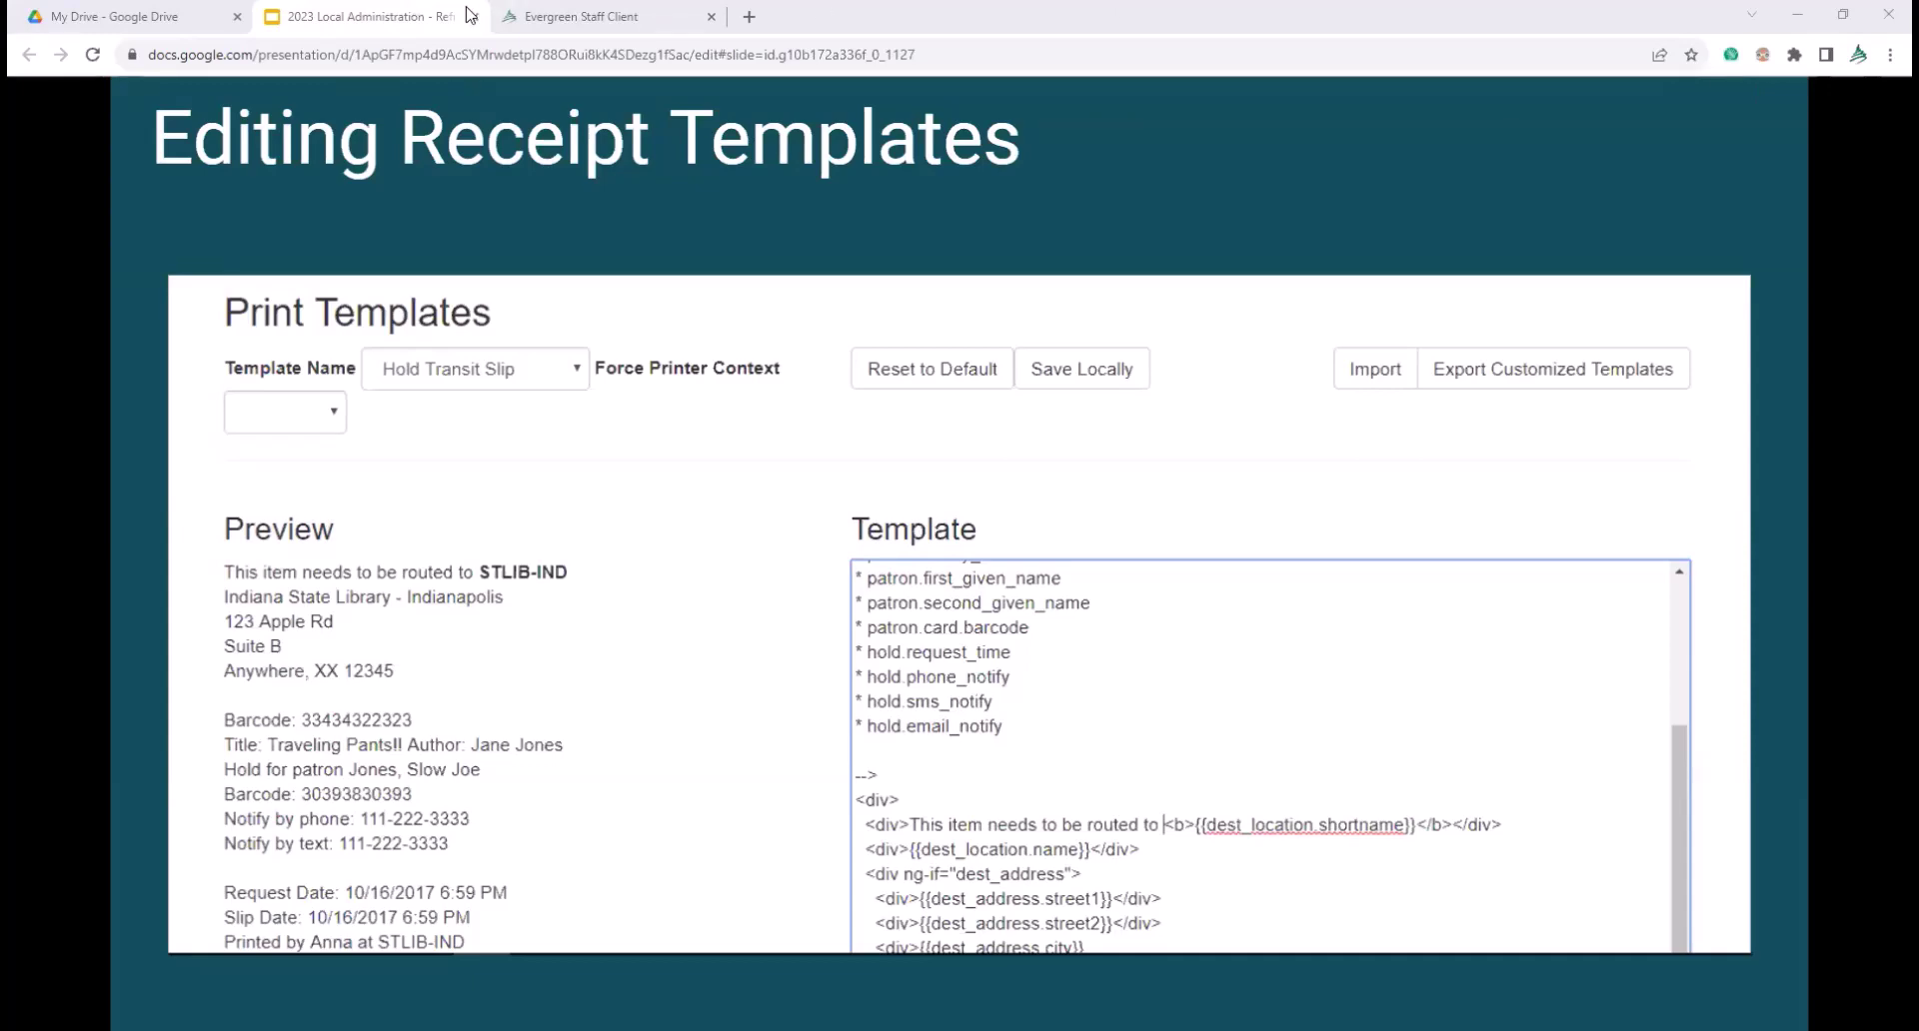
Switch to the Evergreen staff client and open the Administration > Workstation settings page.
click(549, 17)
click(756, 110)
click(739, 160)
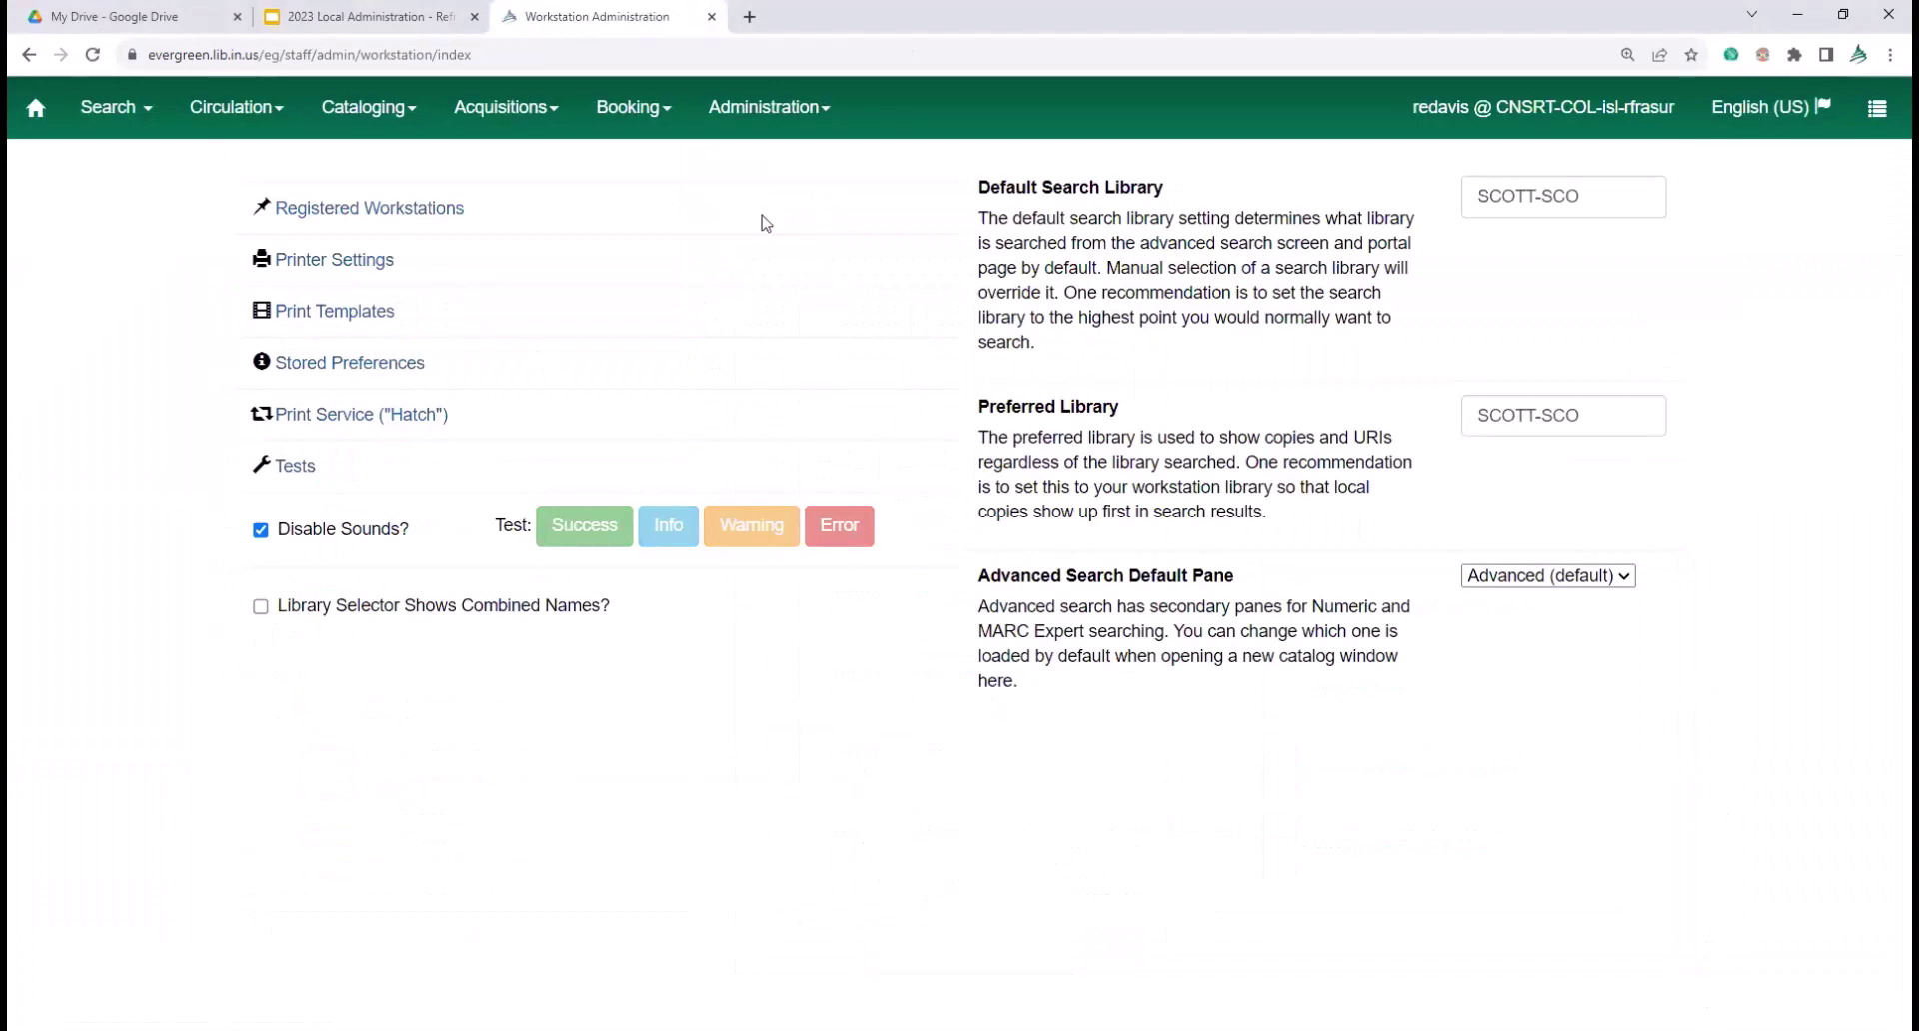
Return to the presentation and advance to the Defaults slide on search and preferred library settings.
click(430, 16)
key(Right)
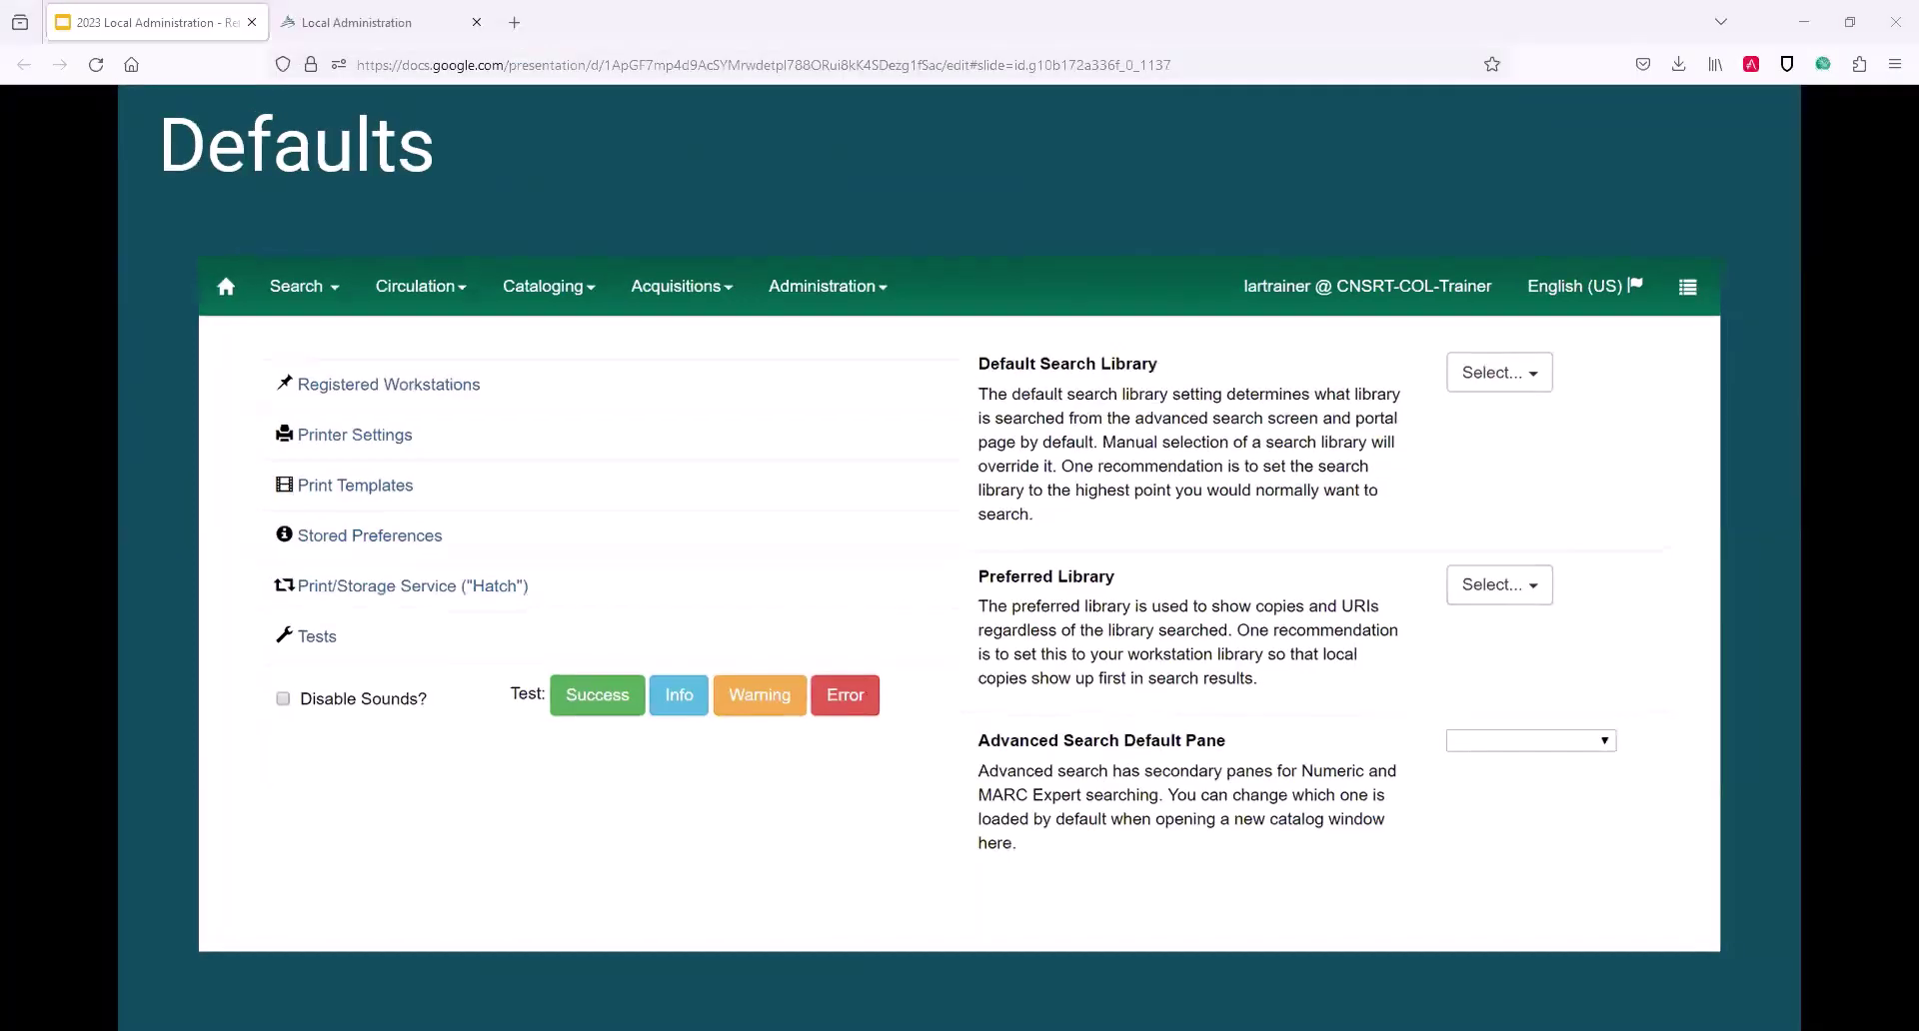
Step past the Library Hours slide to Org Unit Configuration, then switch to Evergreen's Local Administration page.
key(Right)
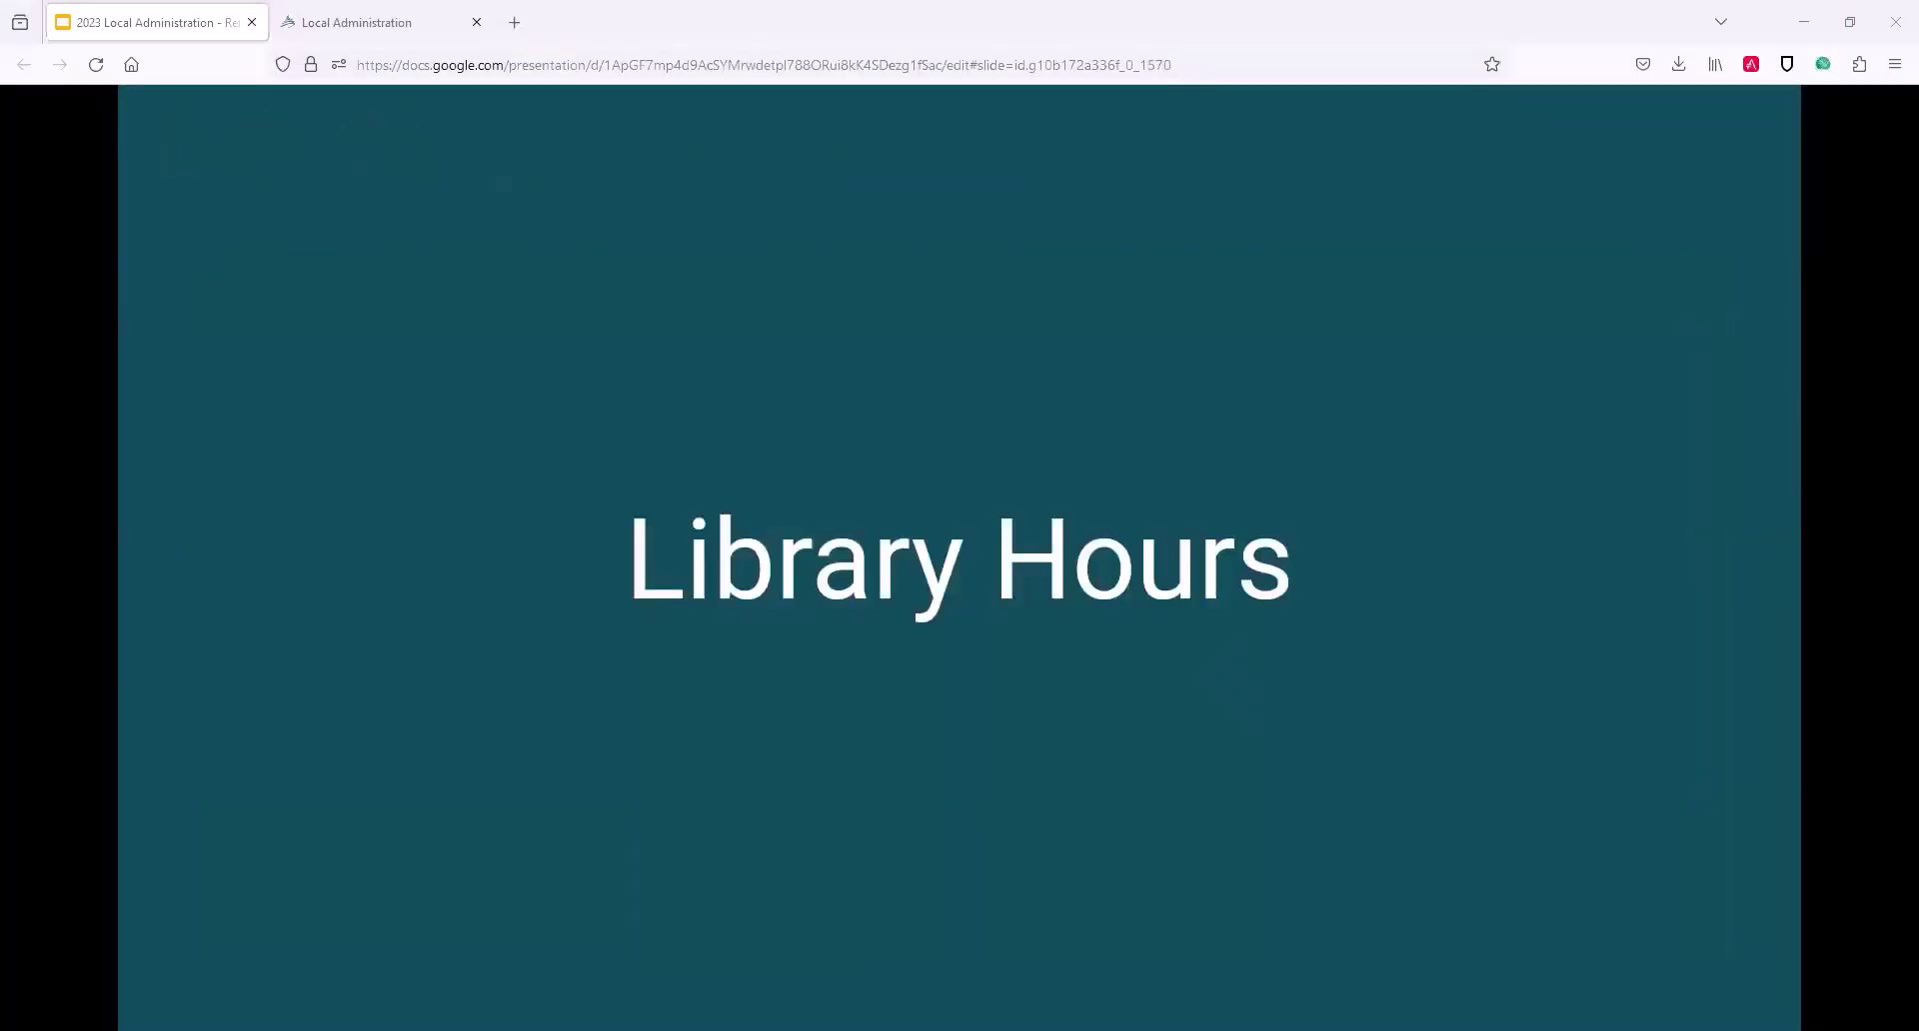
key(Right)
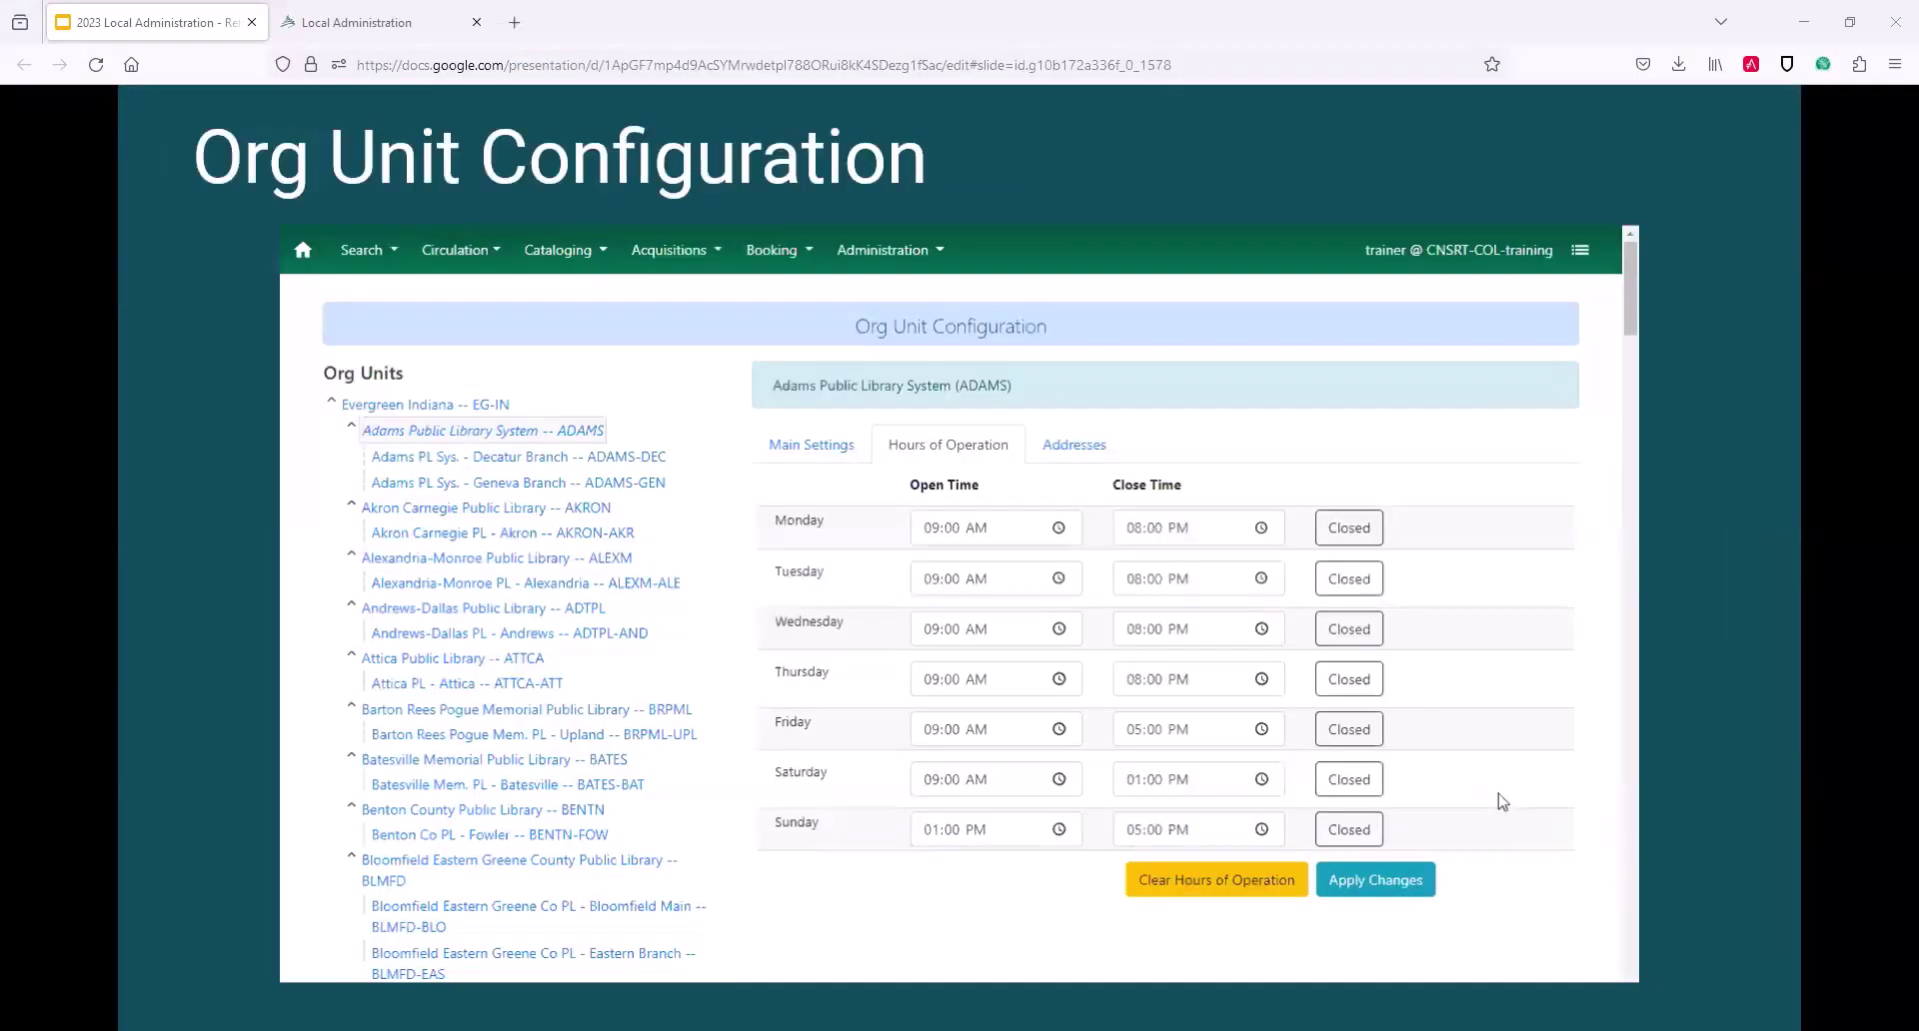
key(Left)
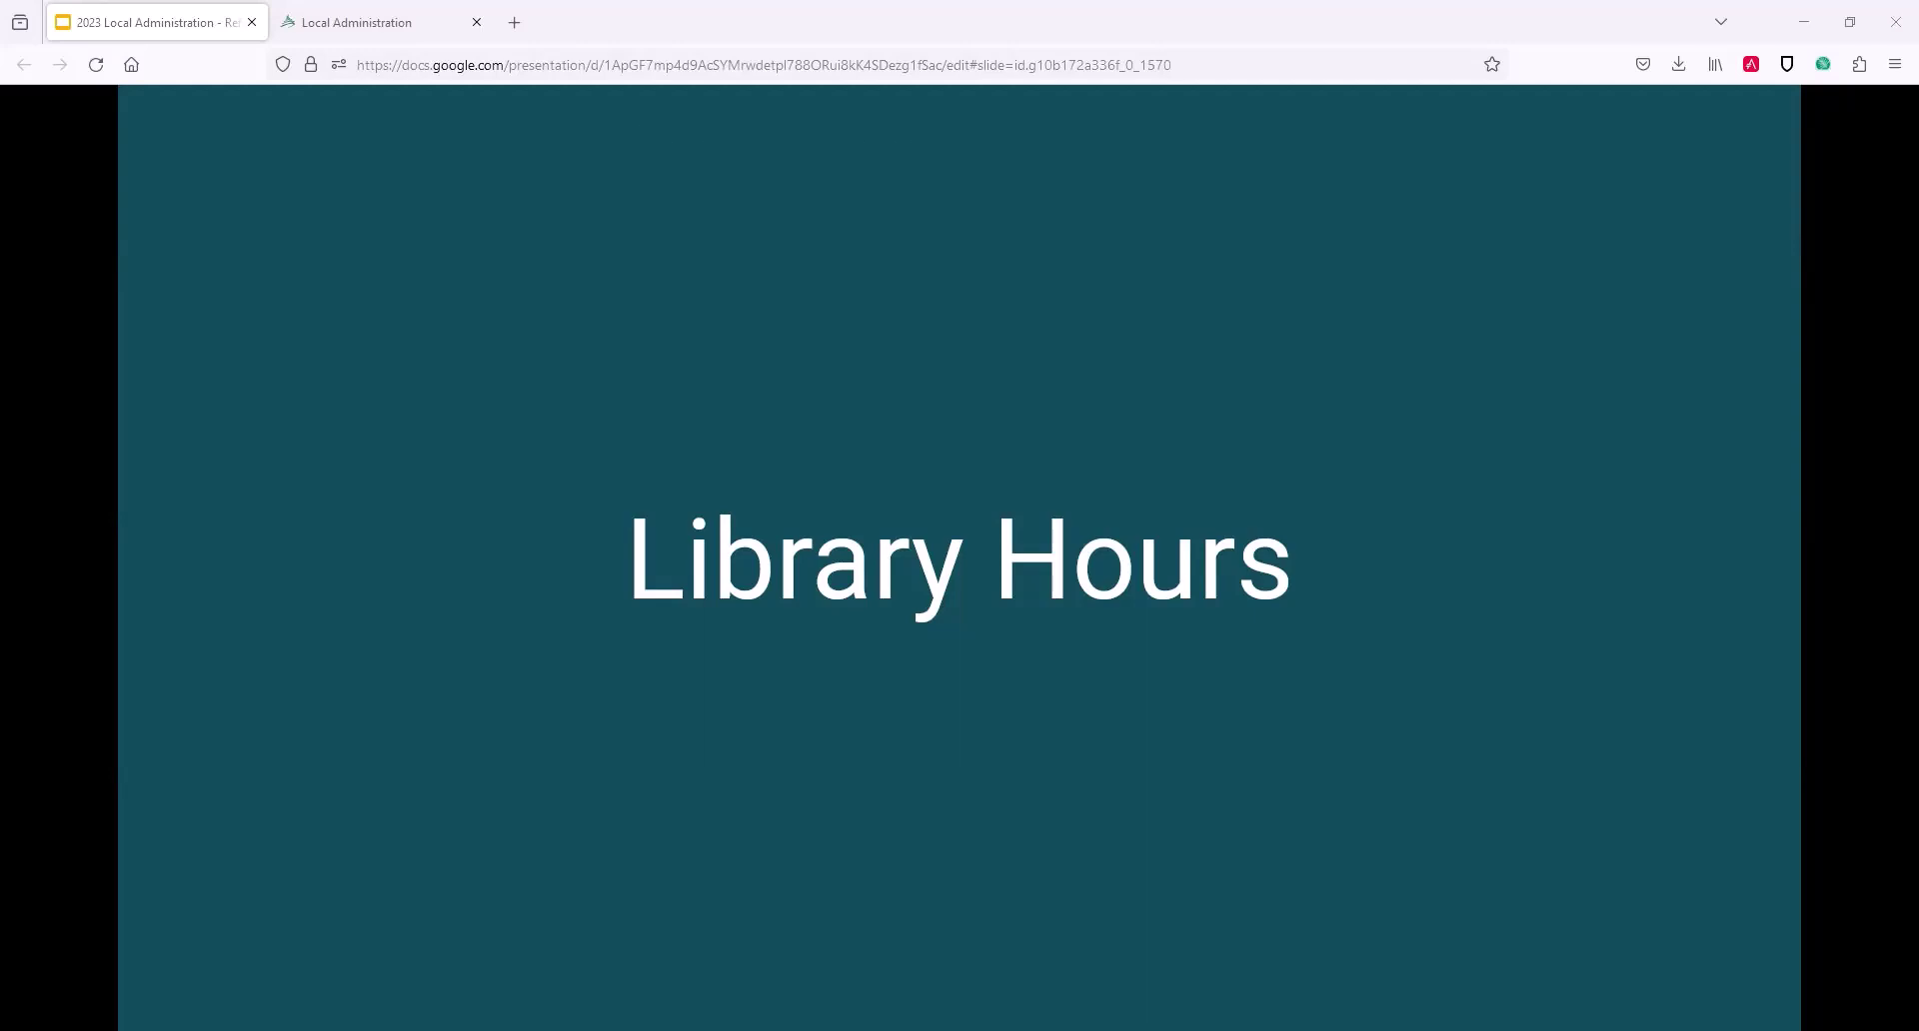
click(1503, 801)
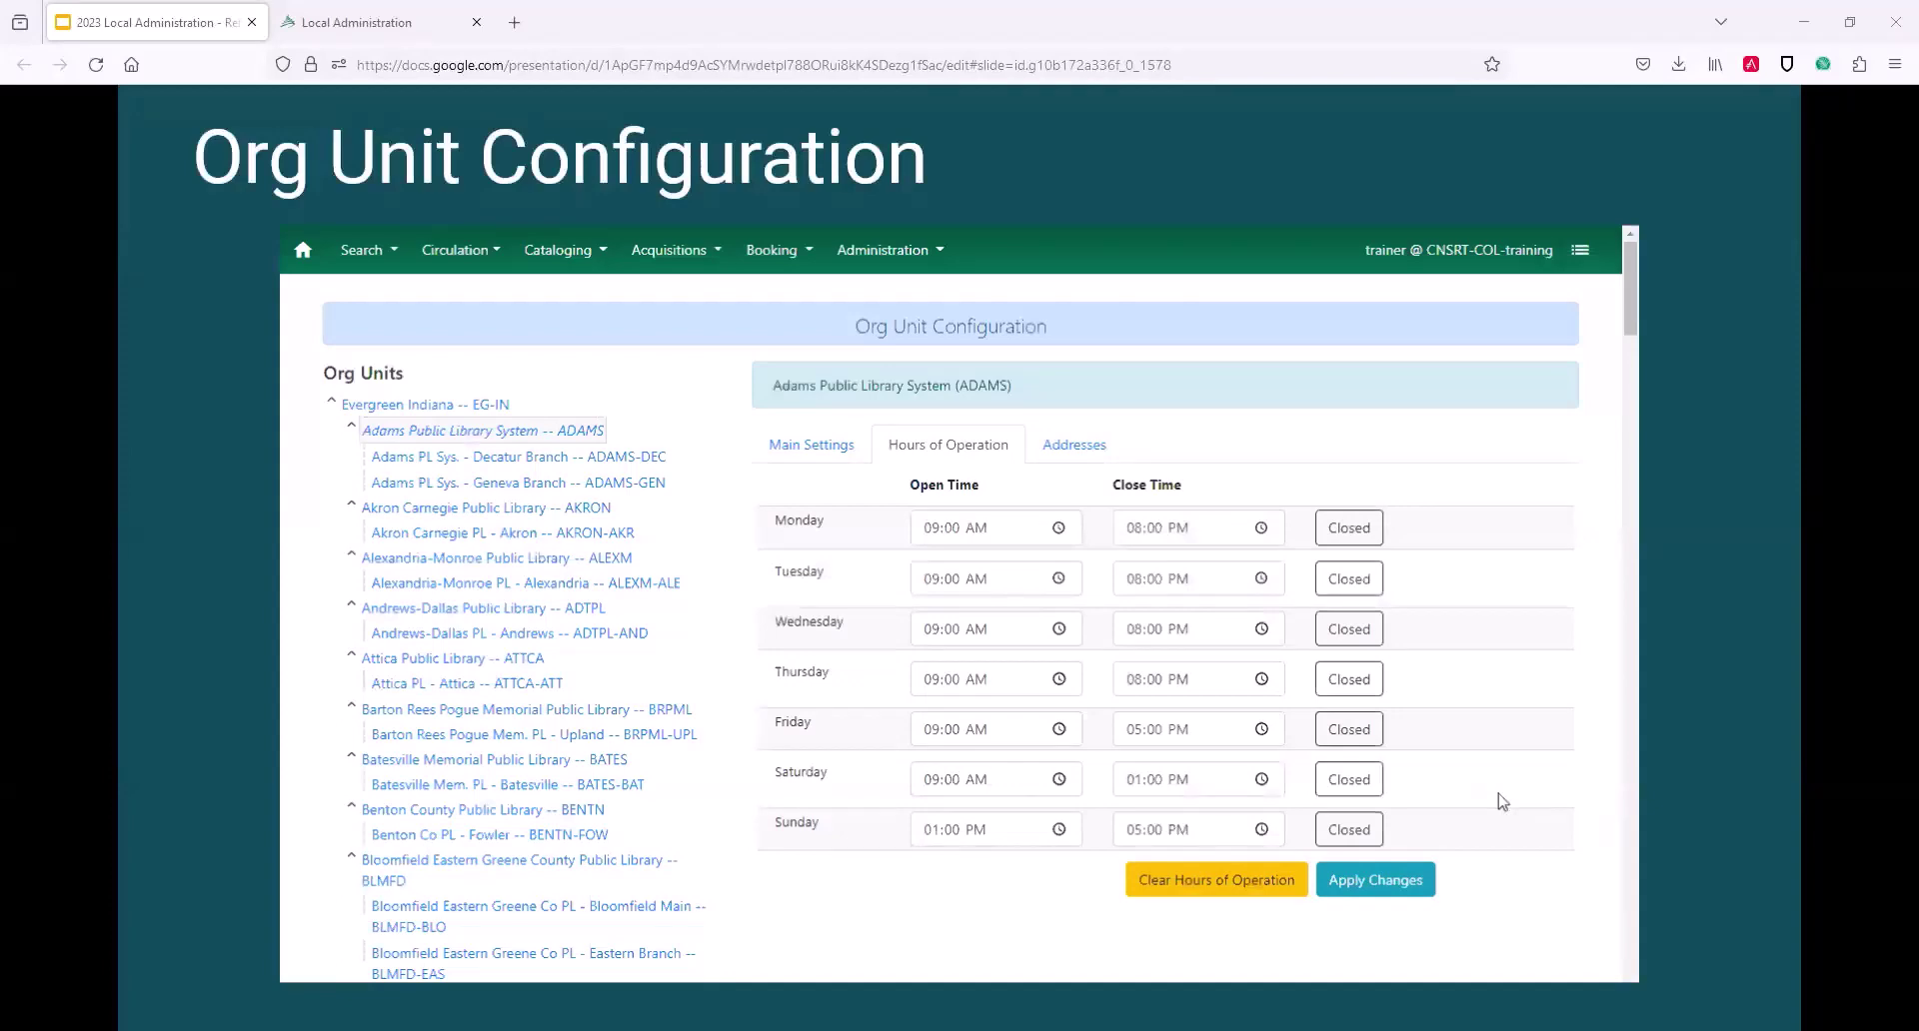
click(355, 25)
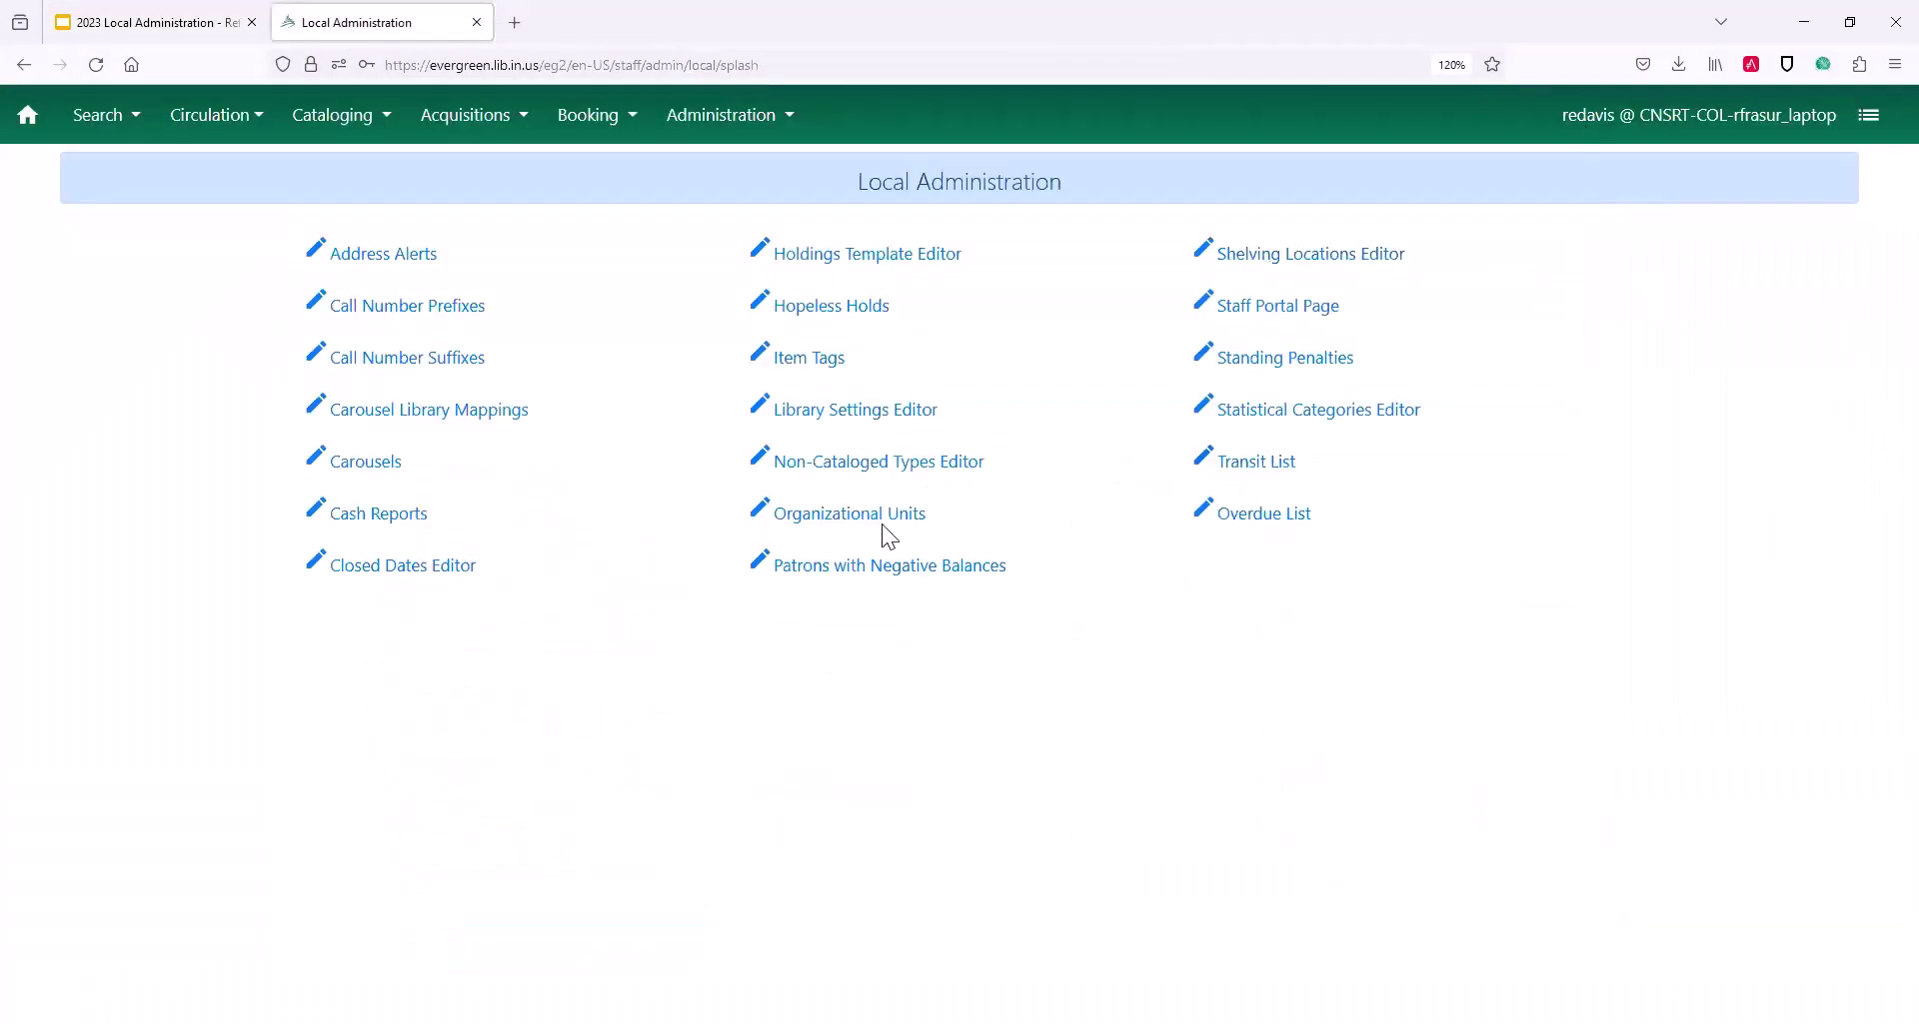
Open Organizational Units, expand Camden-Jackson Twp Public Library in the tree, and load its CAMDN settings.
click(851, 528)
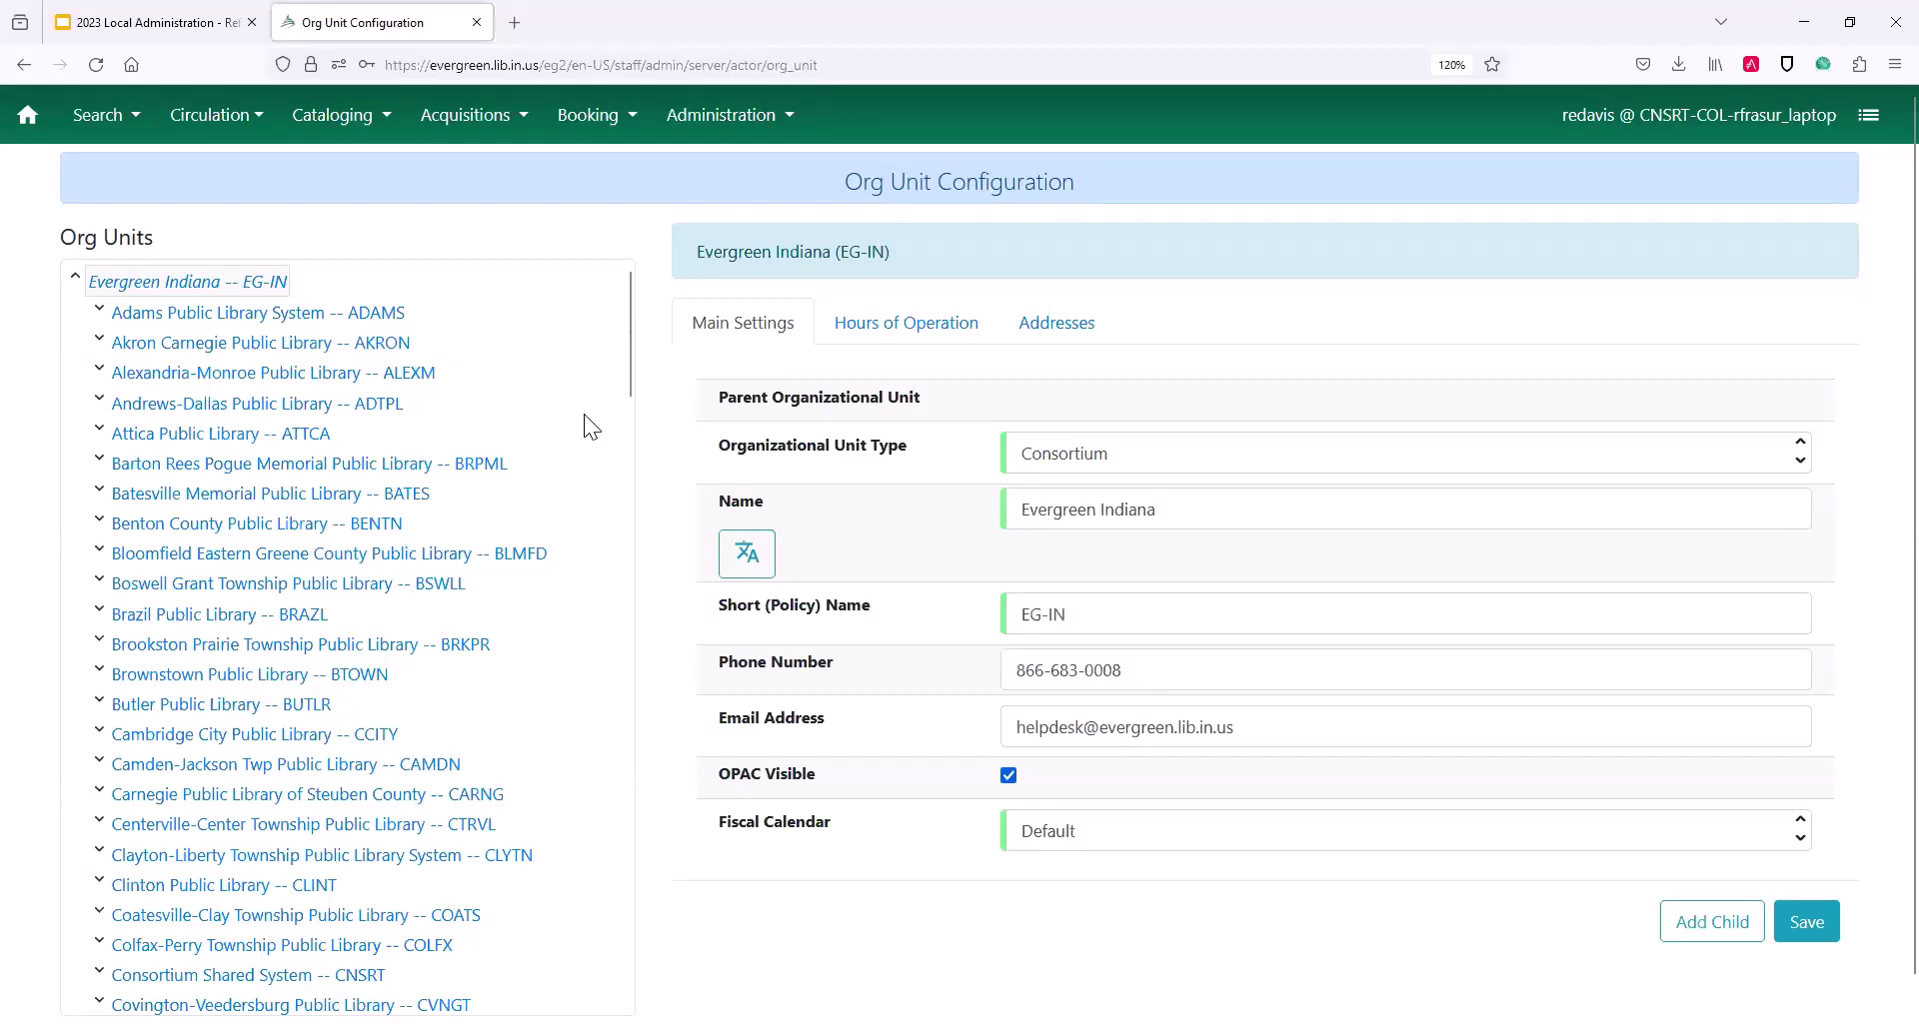
scroll(585, 416, down, 4)
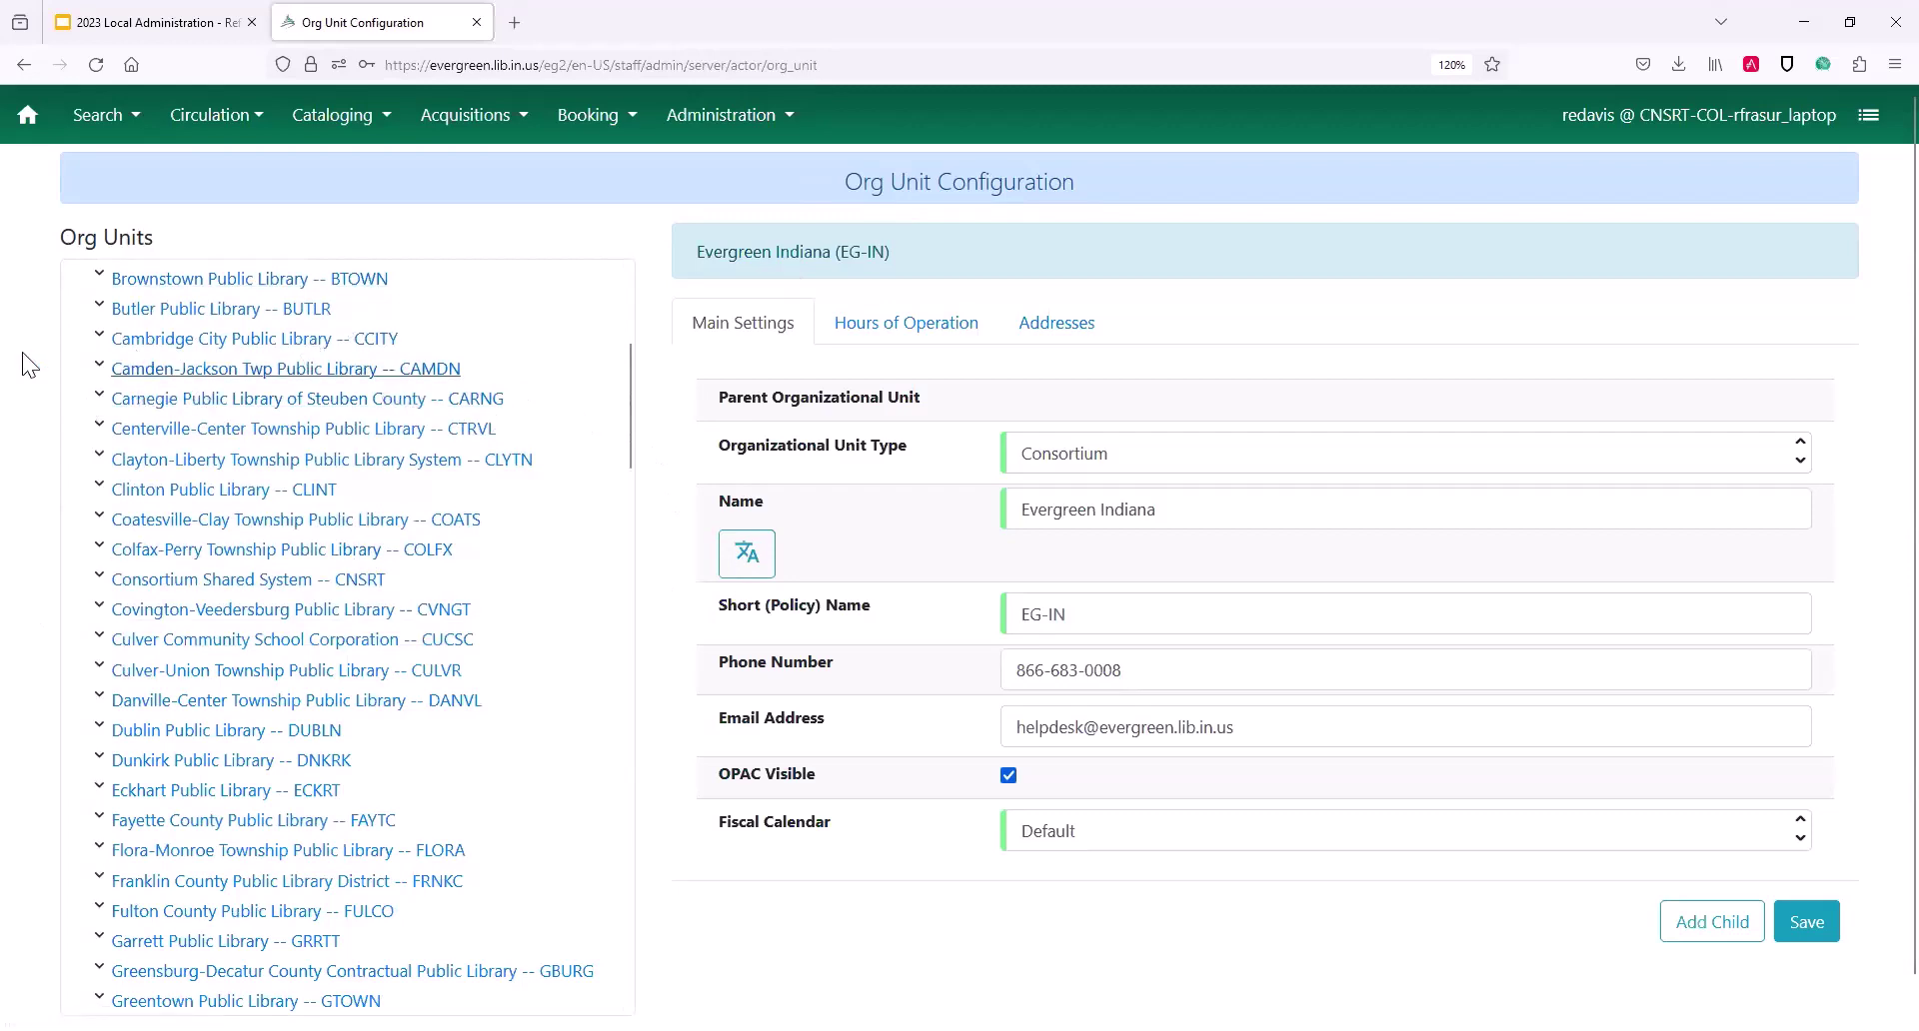
click(99, 366)
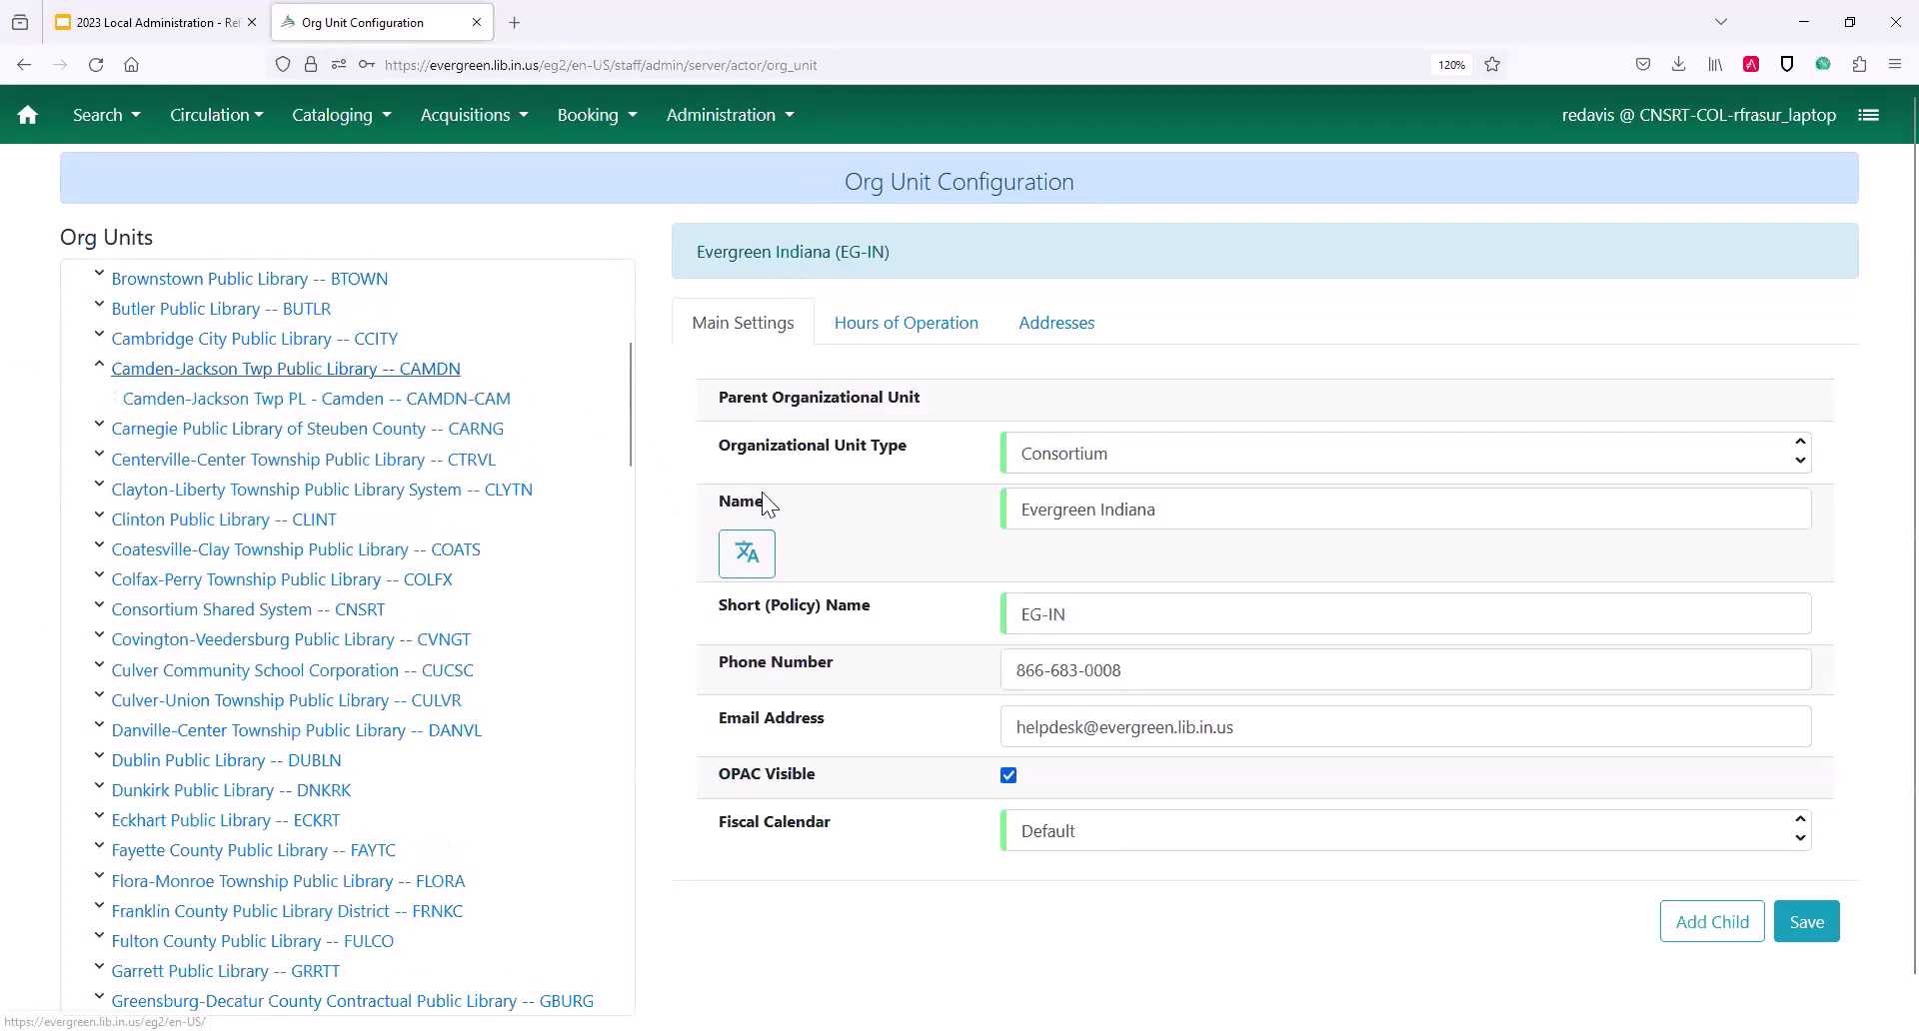
scroll(621, 600, up, 2)
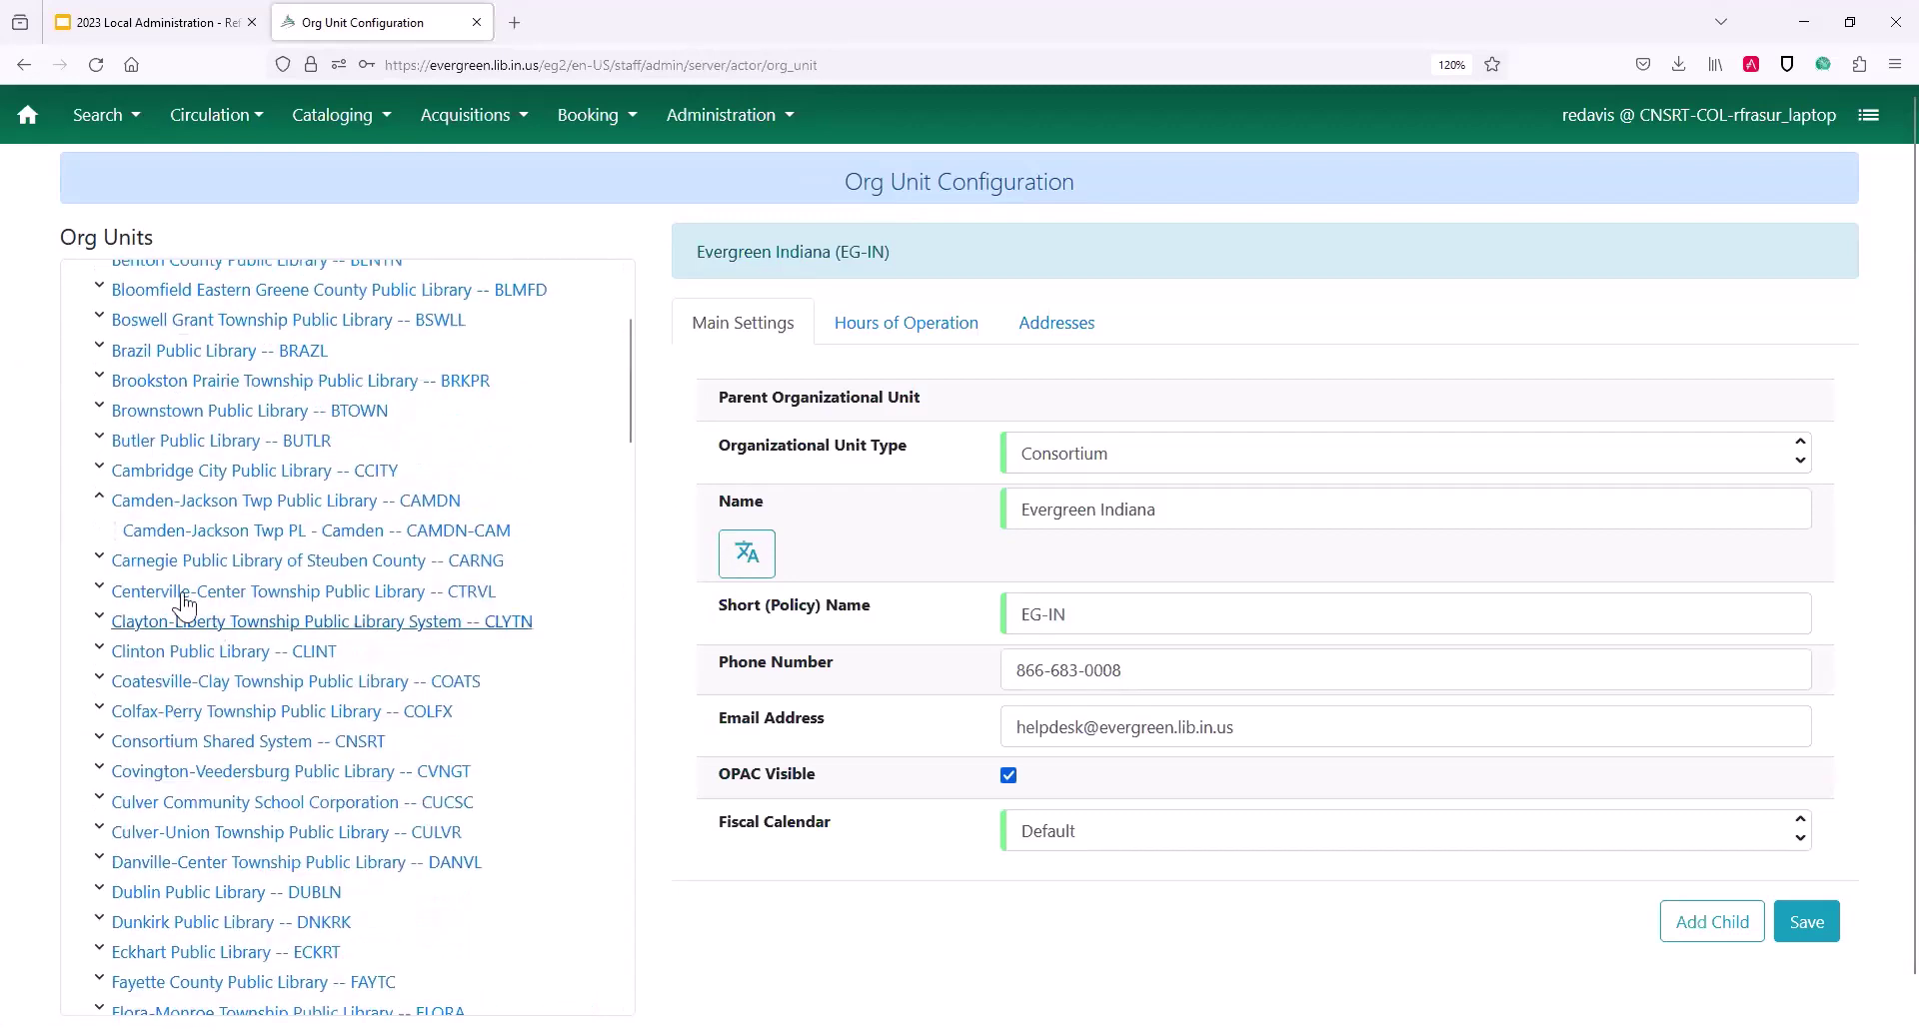
click(200, 507)
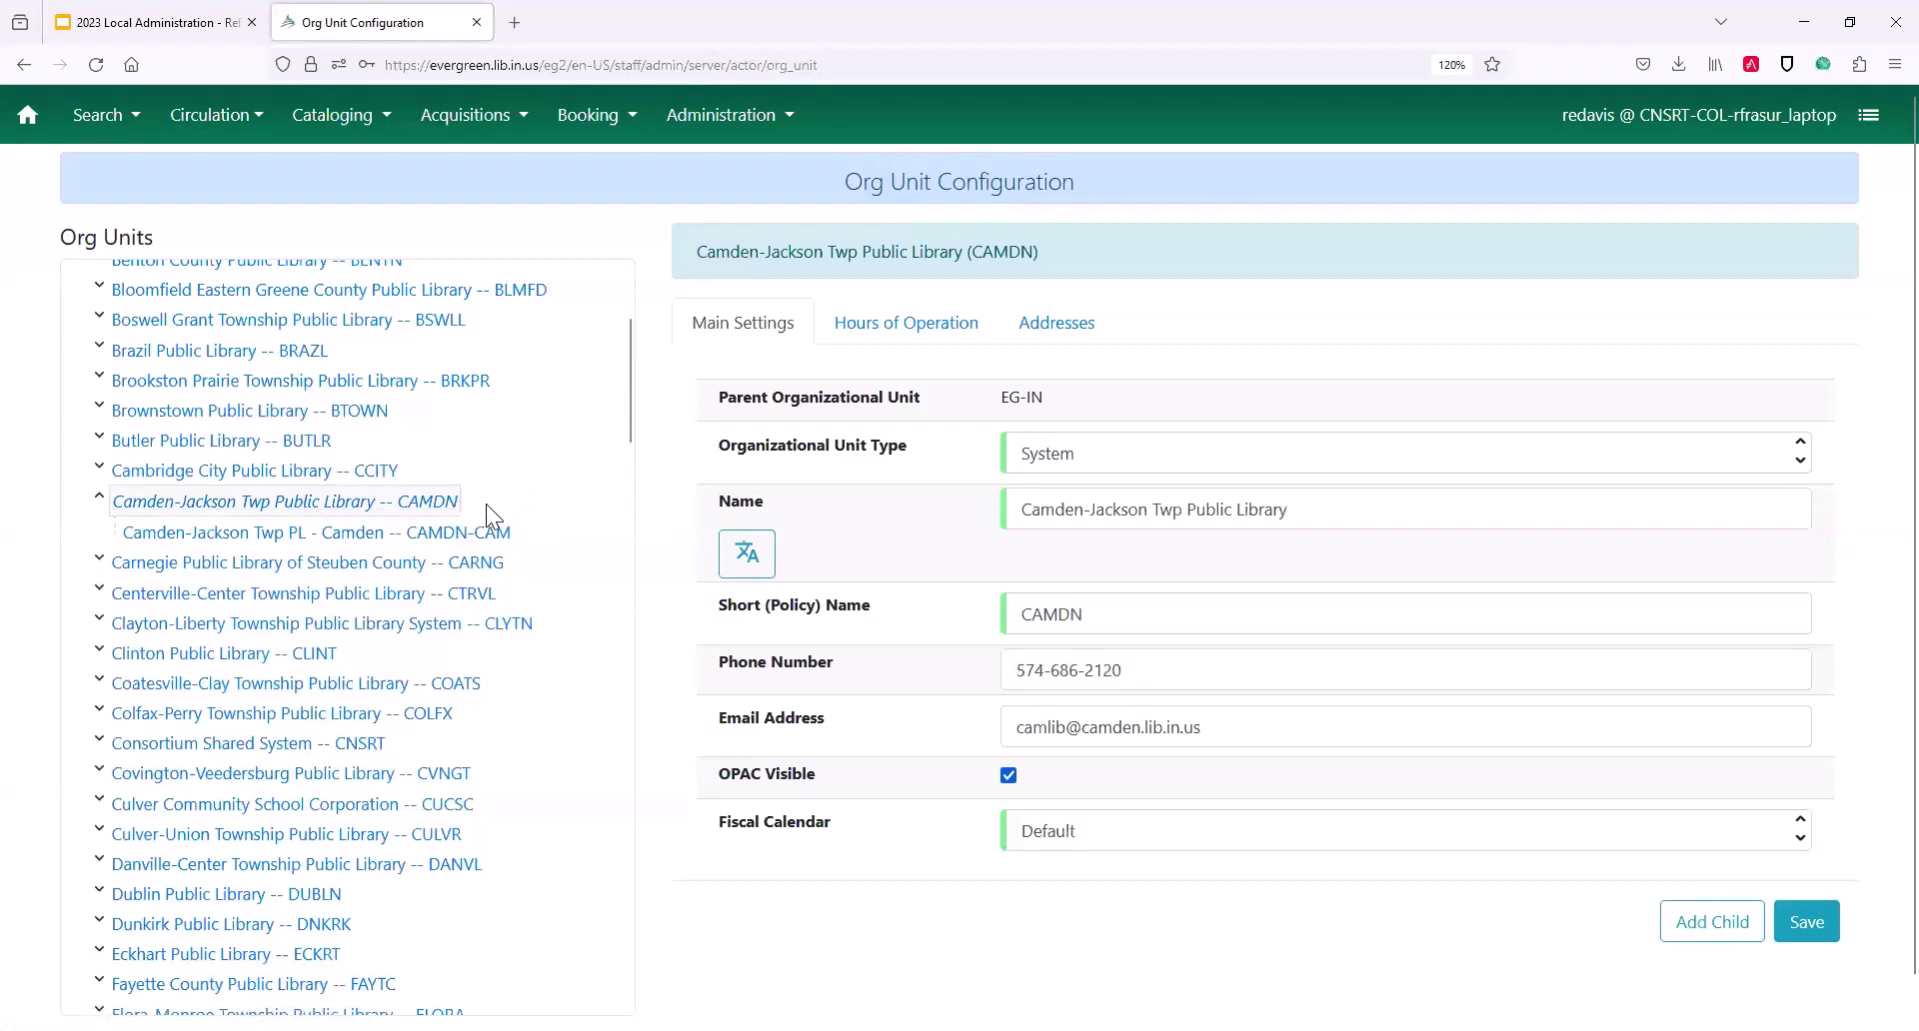
Check the Camden-Jackson system's Hours of Operation and Addresses tabs.
click(296, 532)
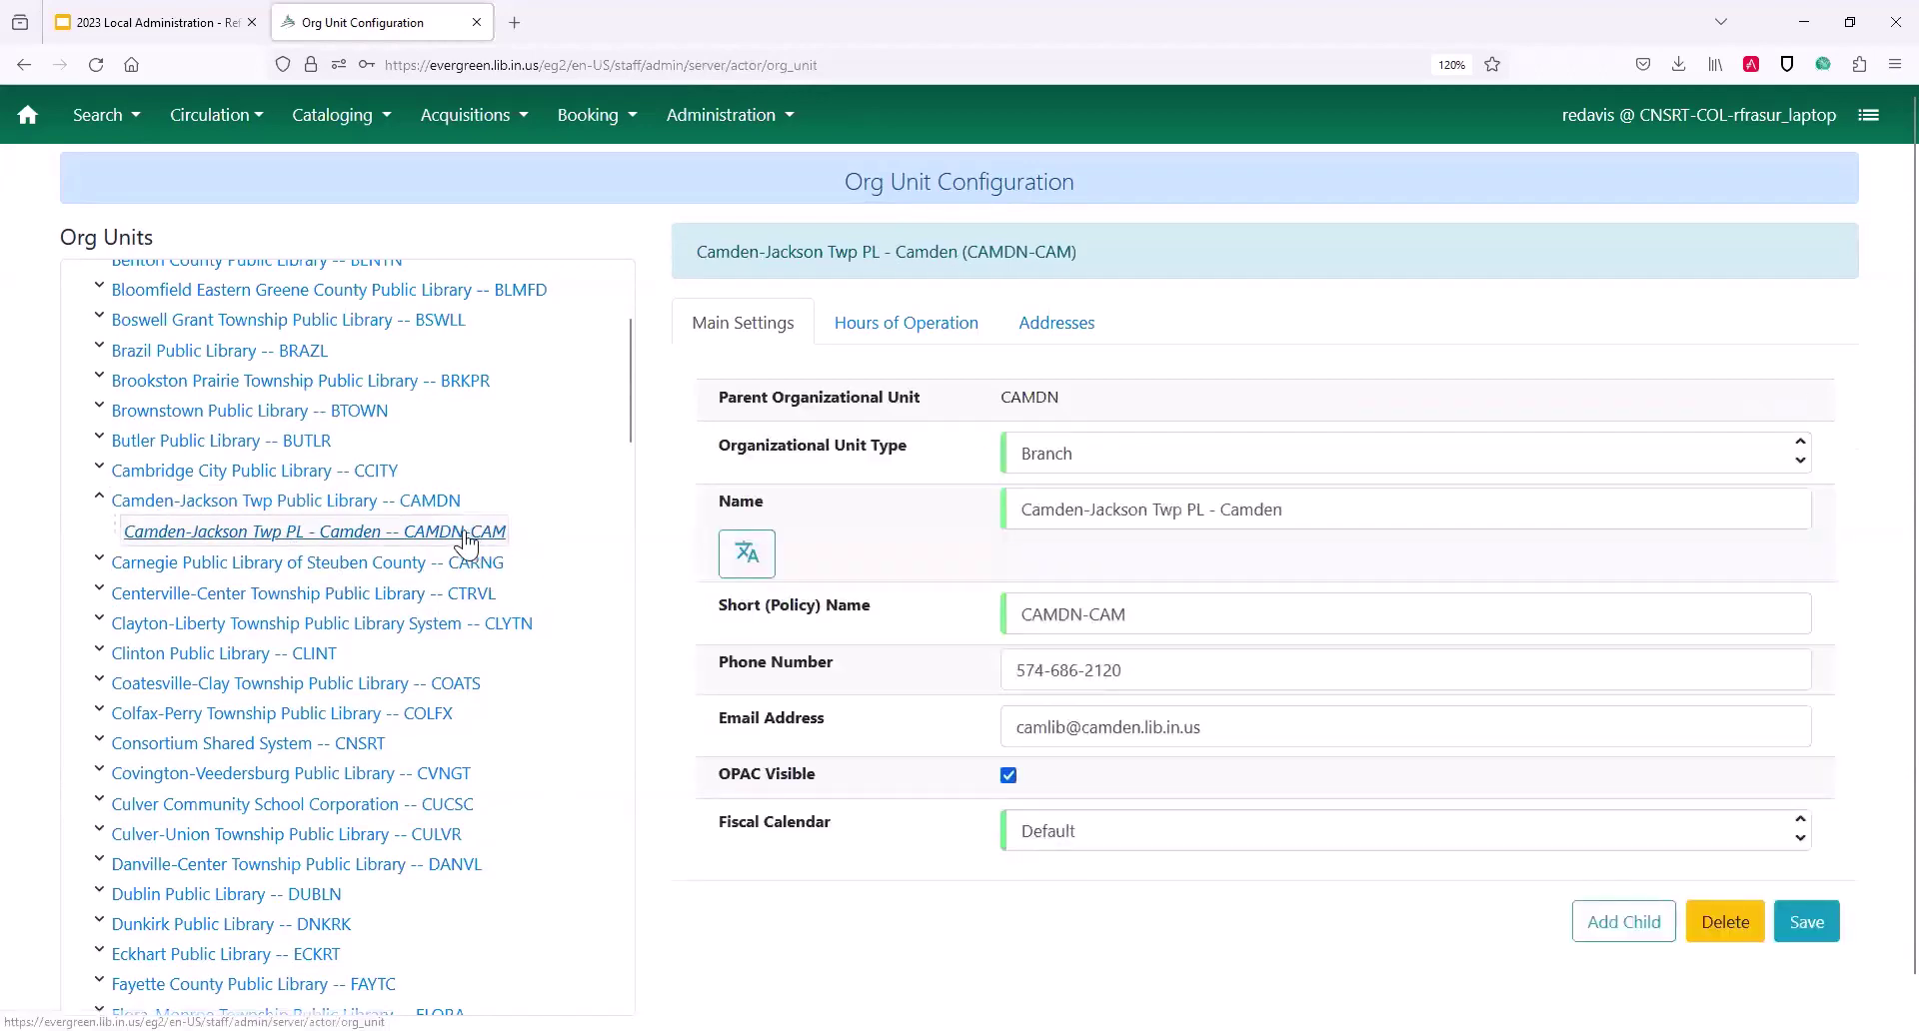
click(350, 504)
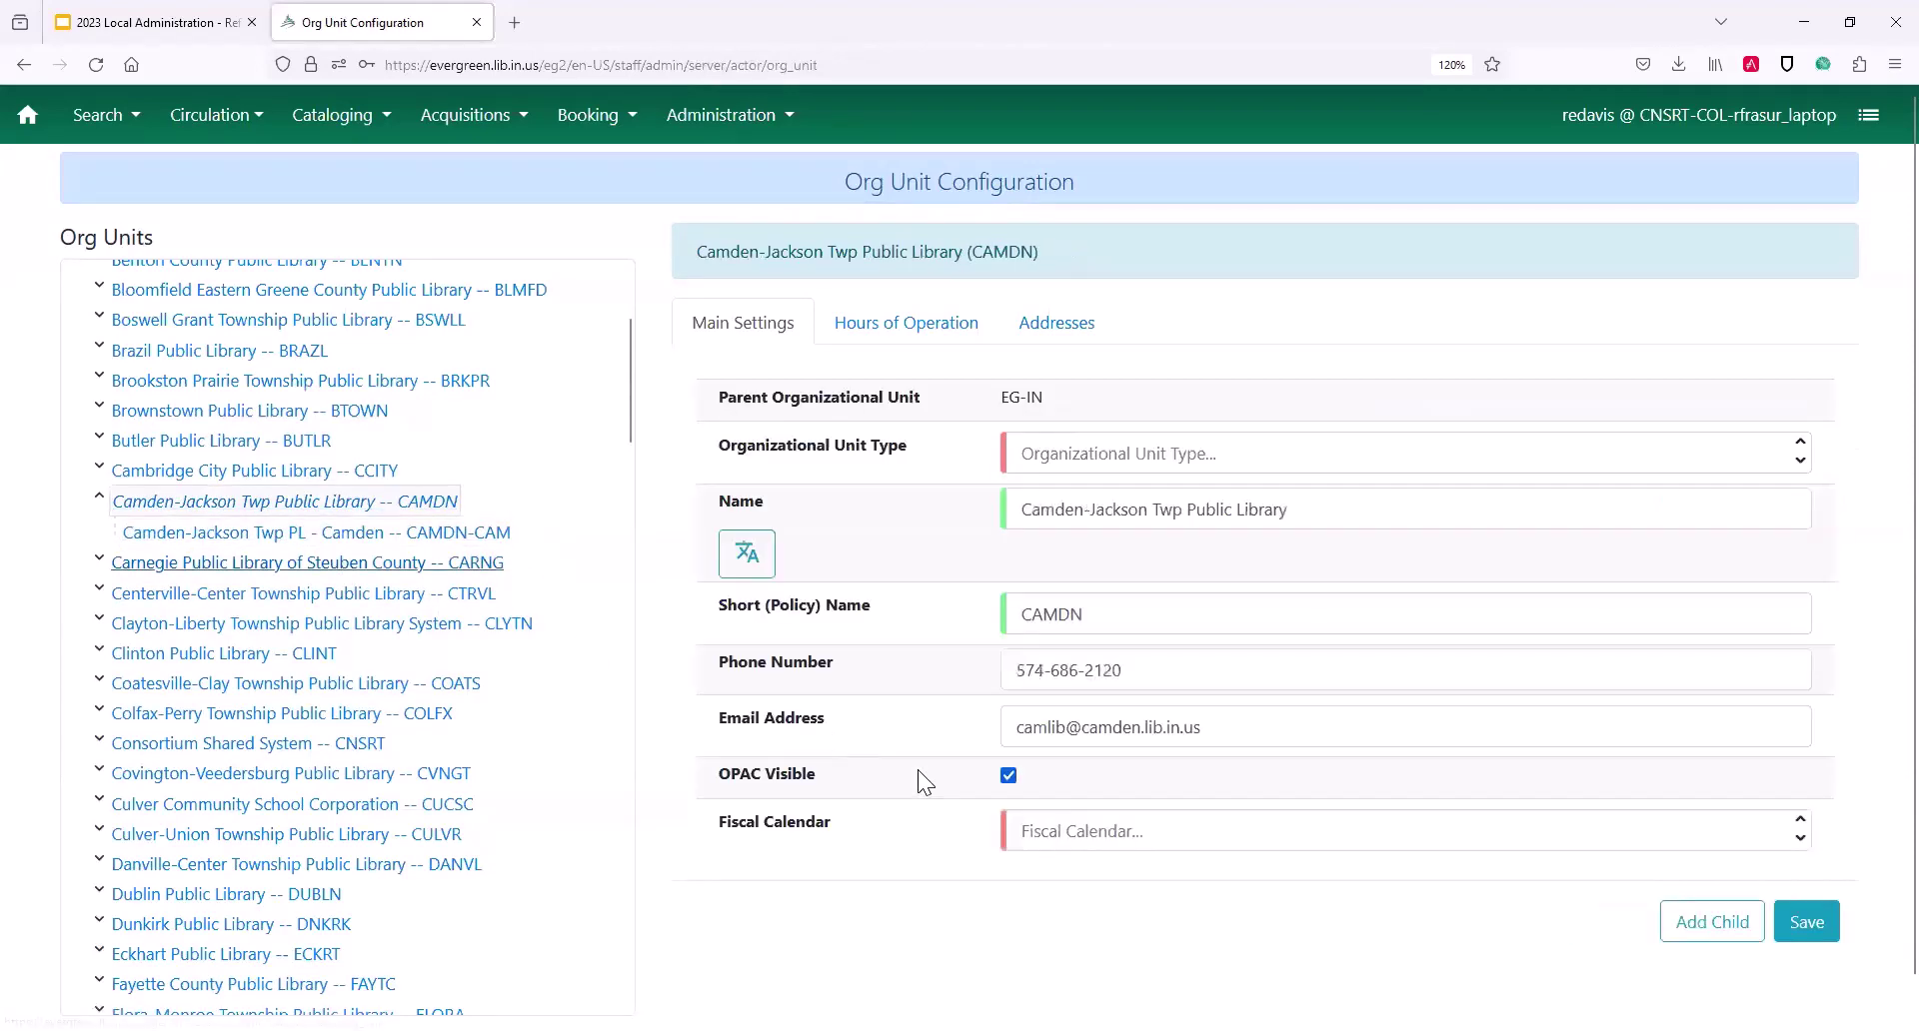
click(922, 326)
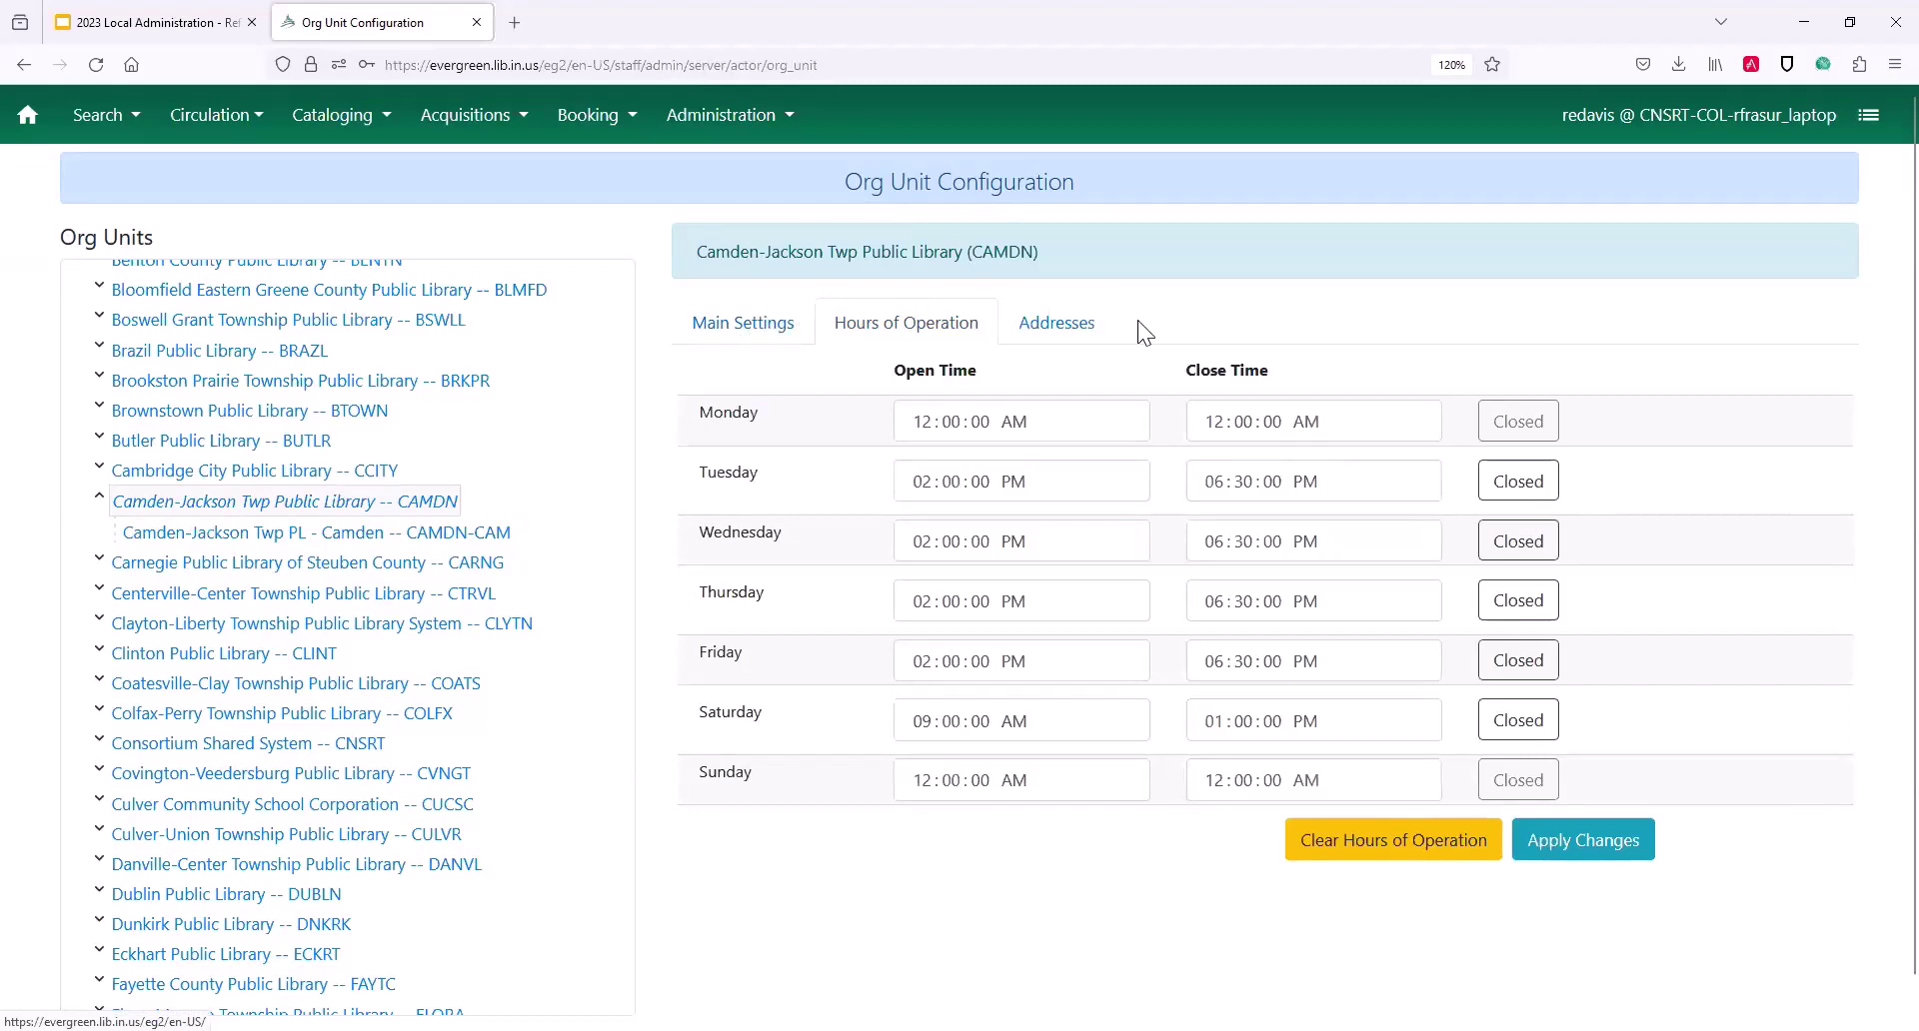
click(1079, 338)
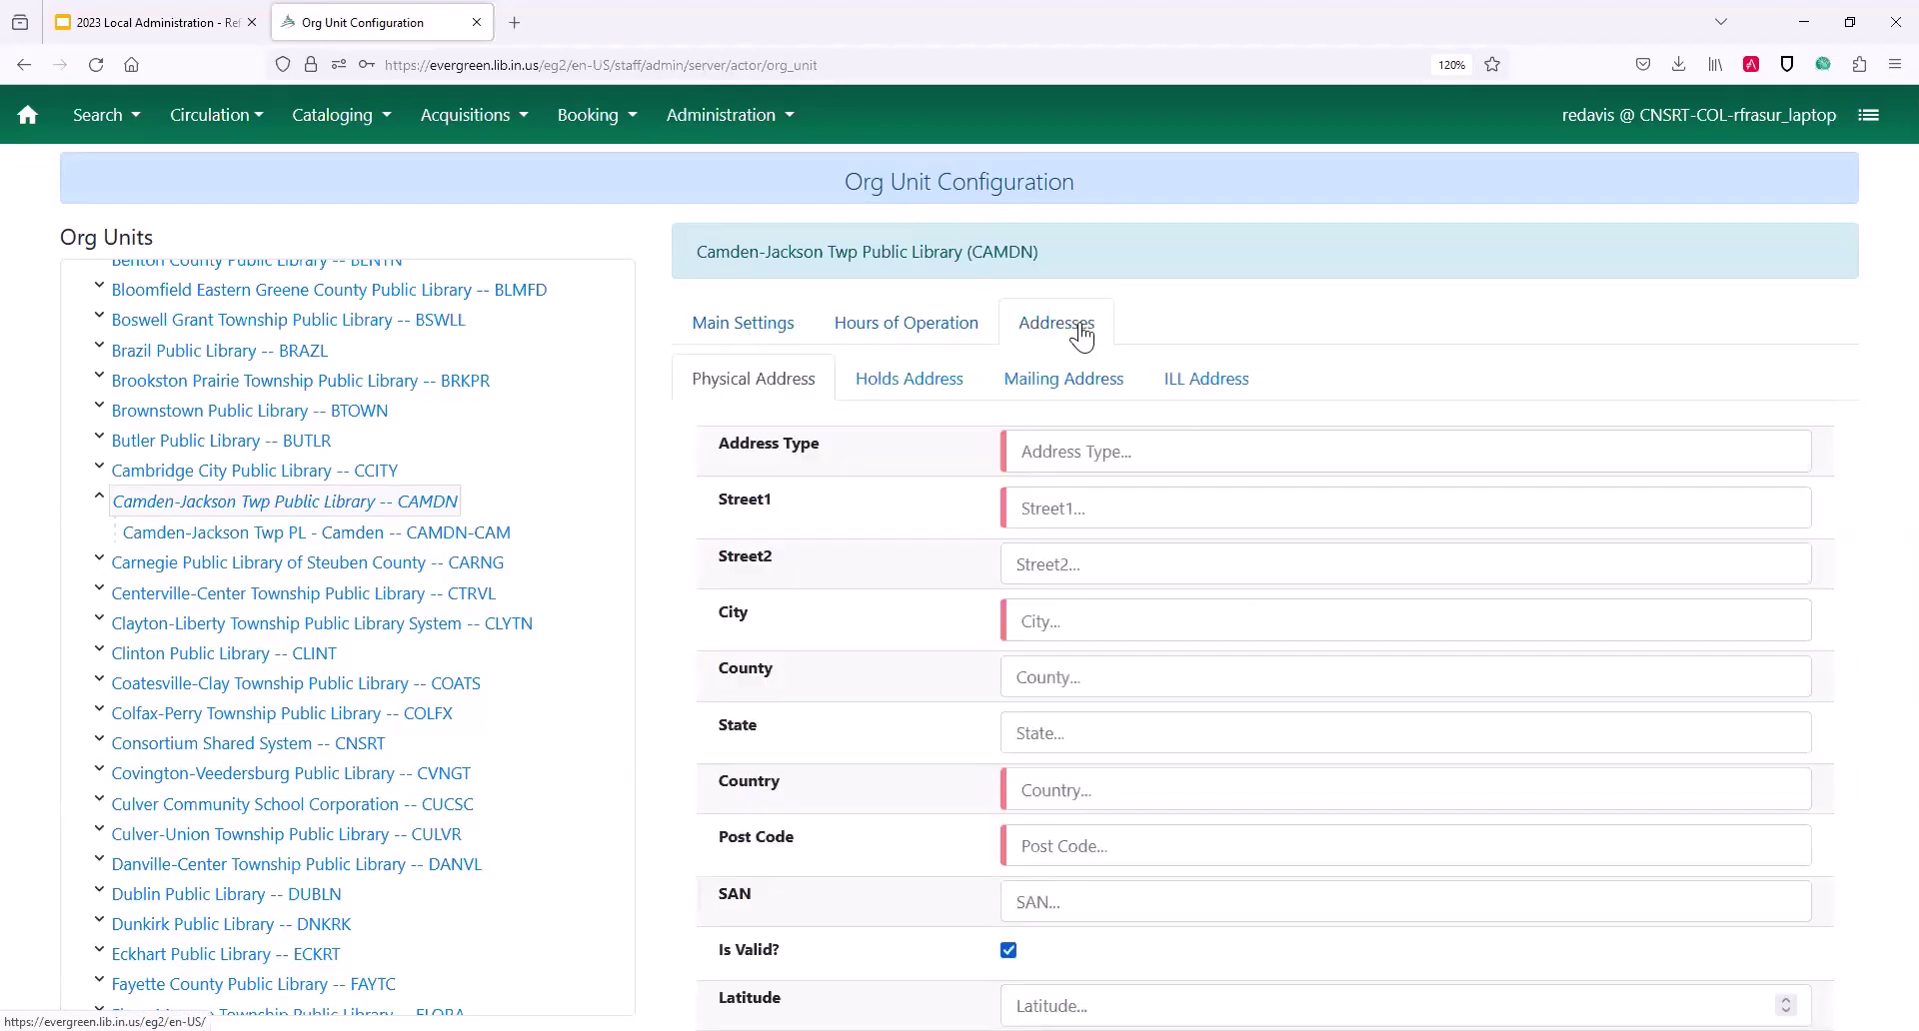
Review the physical address of the Camden-Jackson Twp PL - Camden branch (CAMDN-CAM).
scroll(1499, 463, down, 3)
scroll(1404, 561, up, 3)
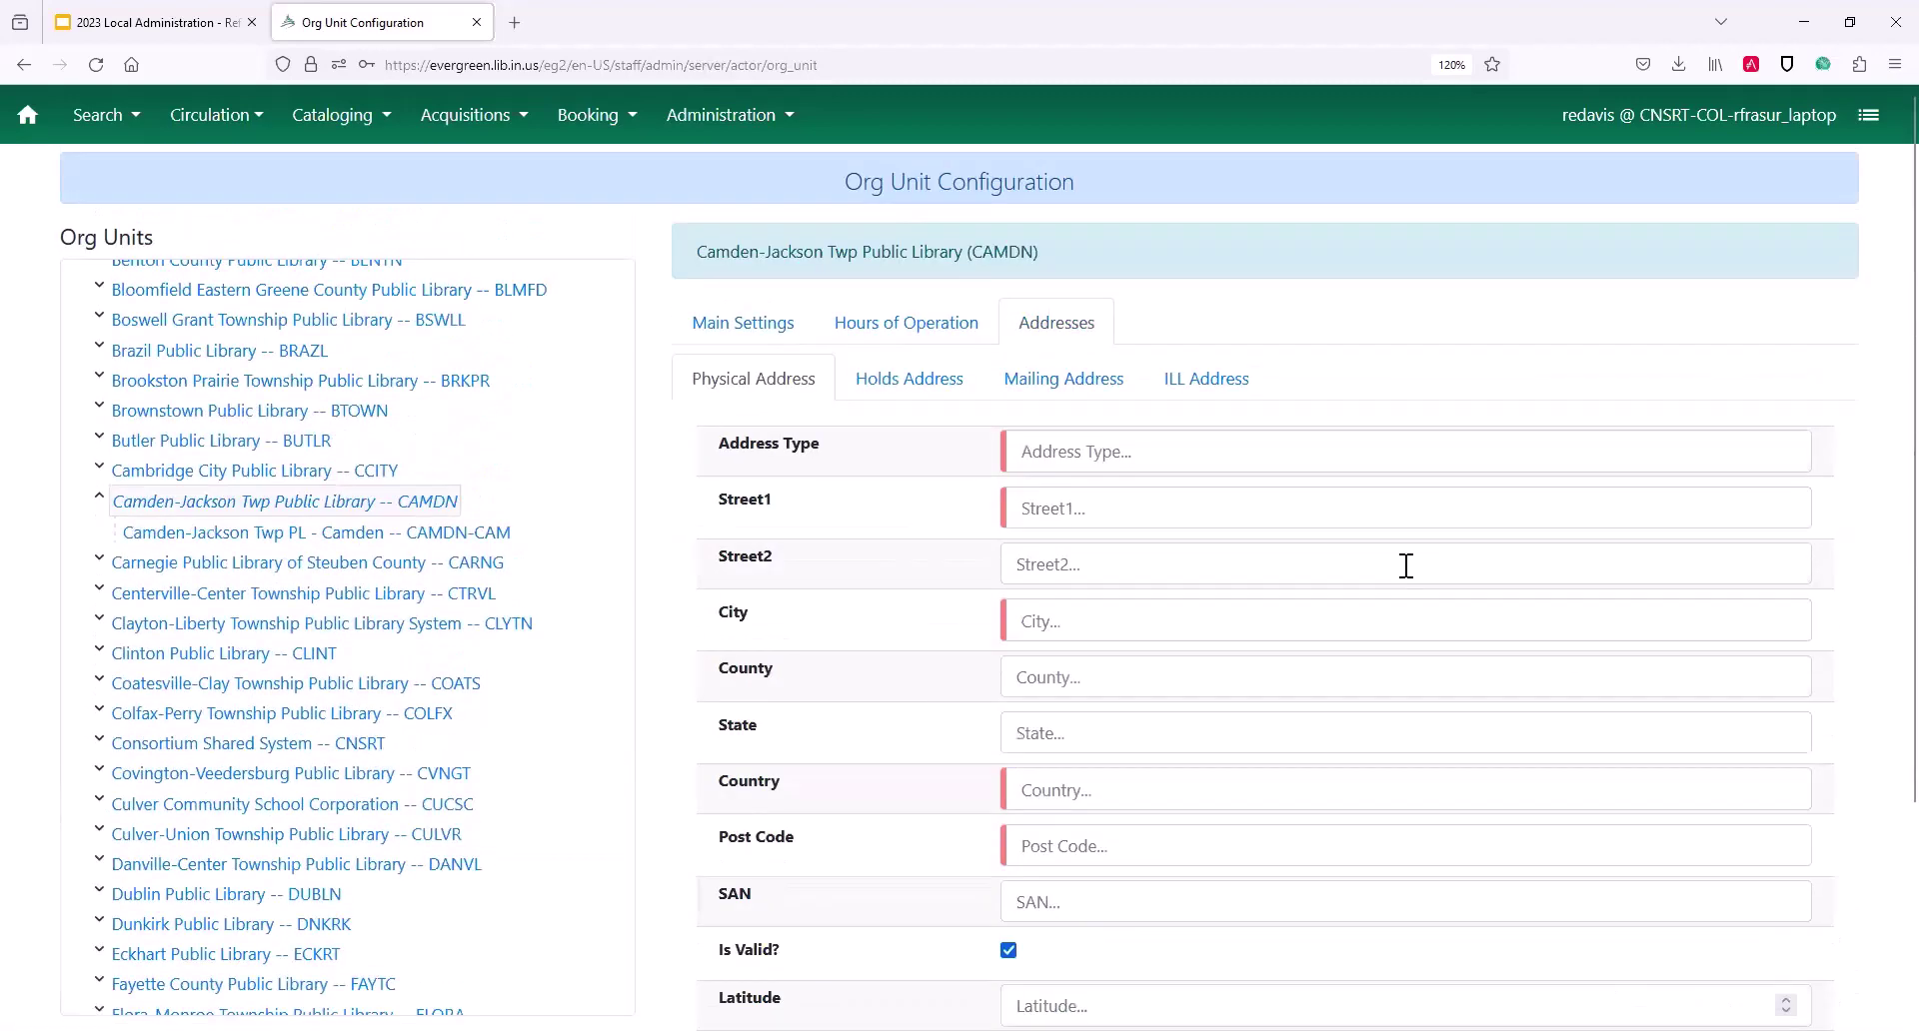
click(269, 540)
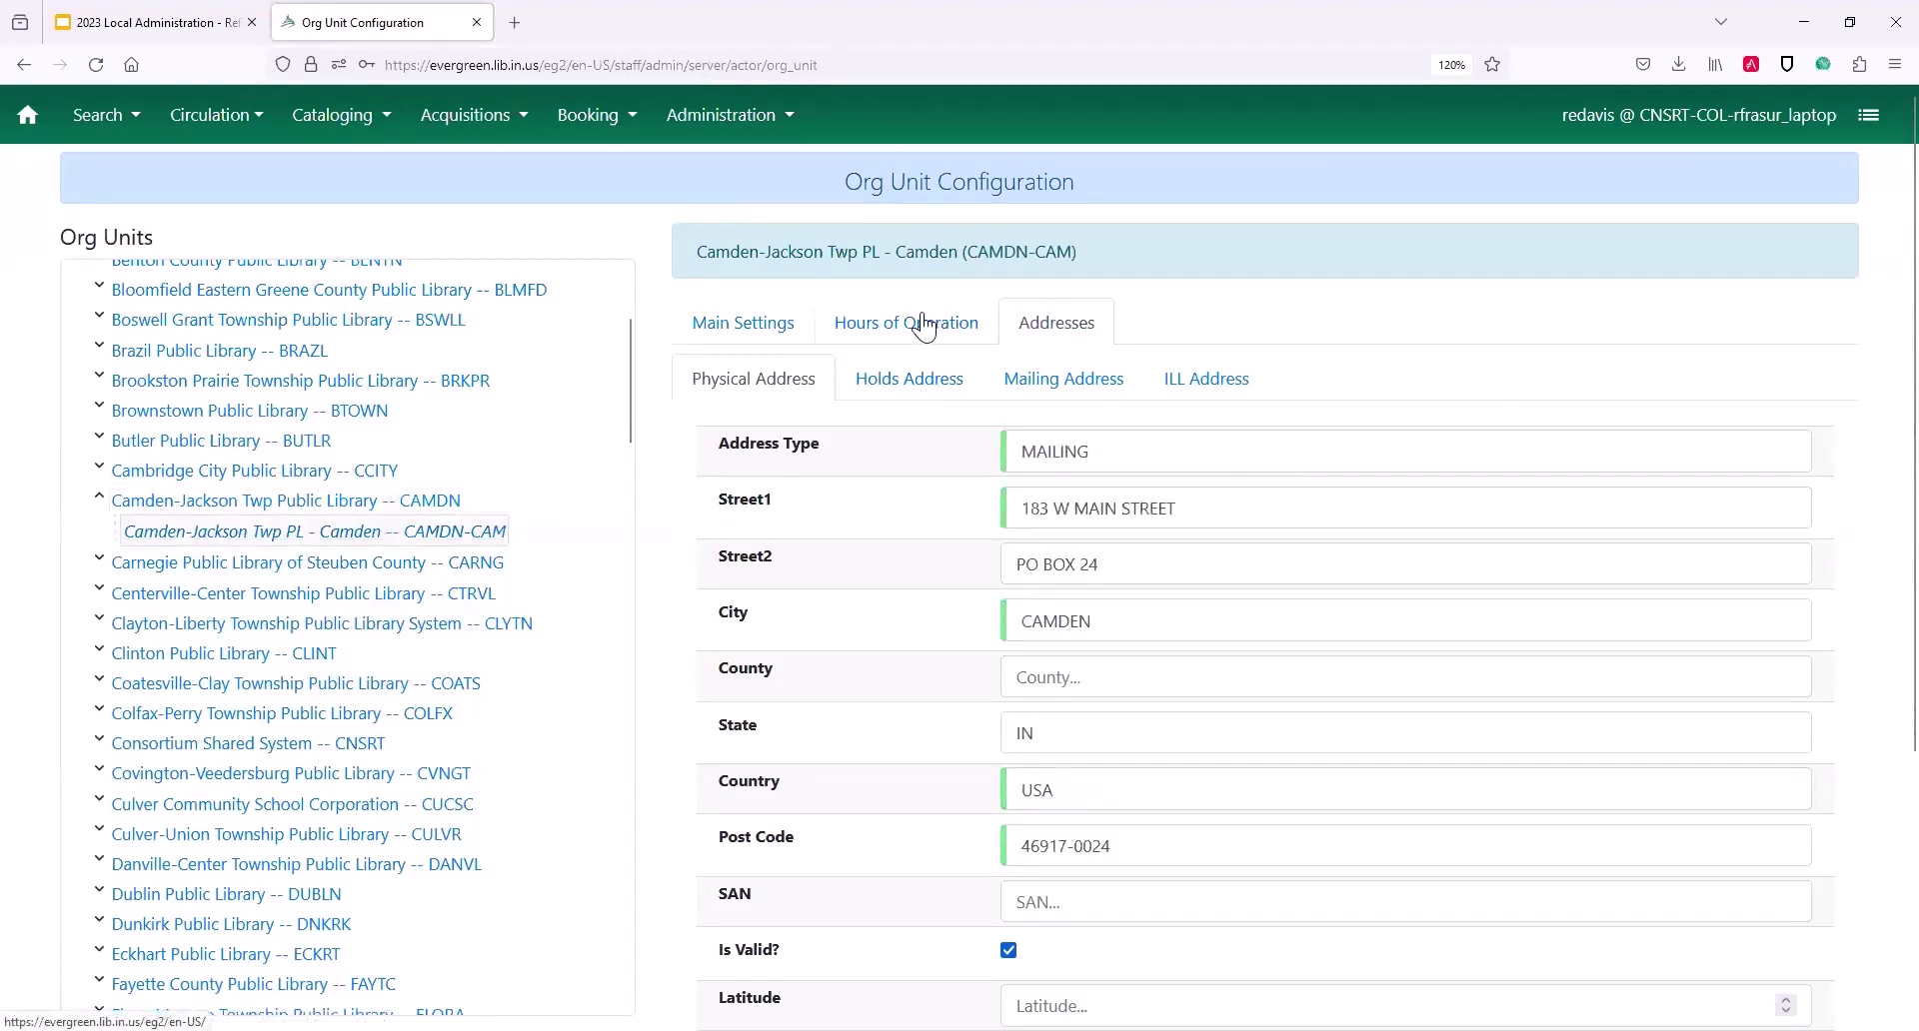
scroll(1344, 610, down, 4)
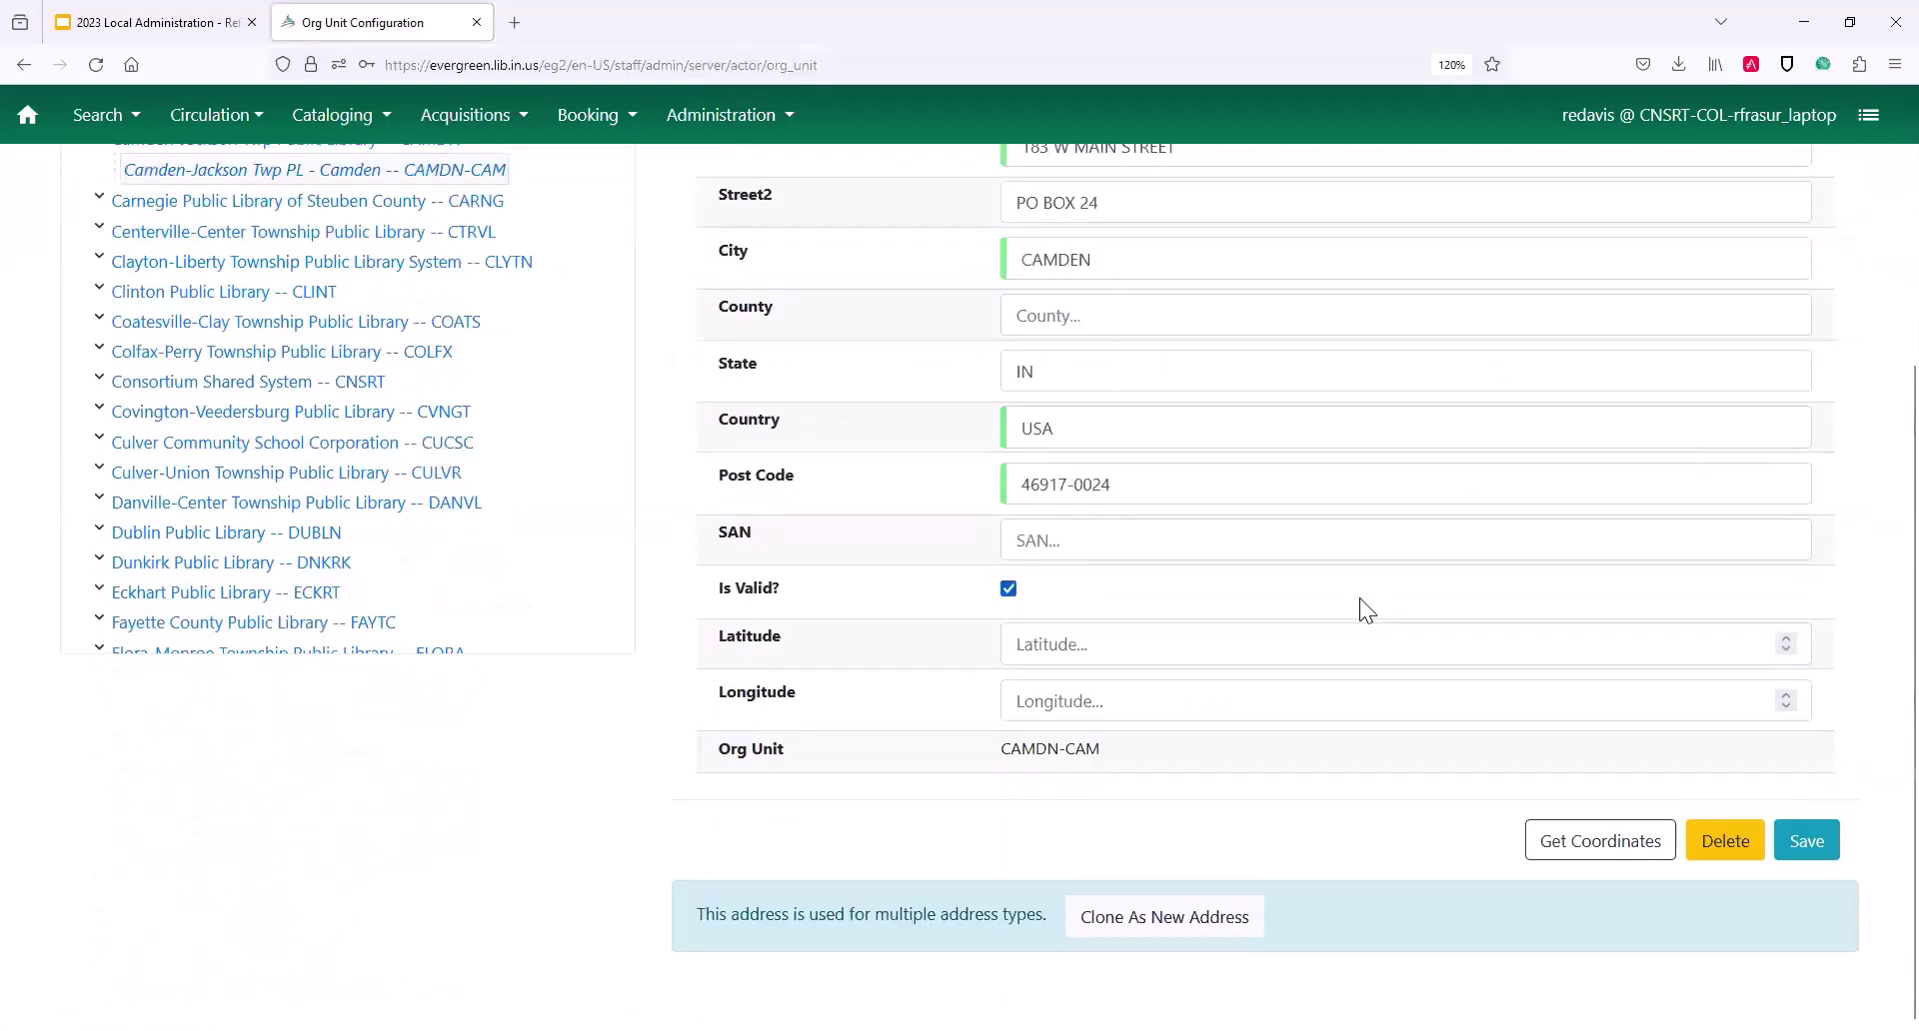
scroll(1299, 605, up, 4)
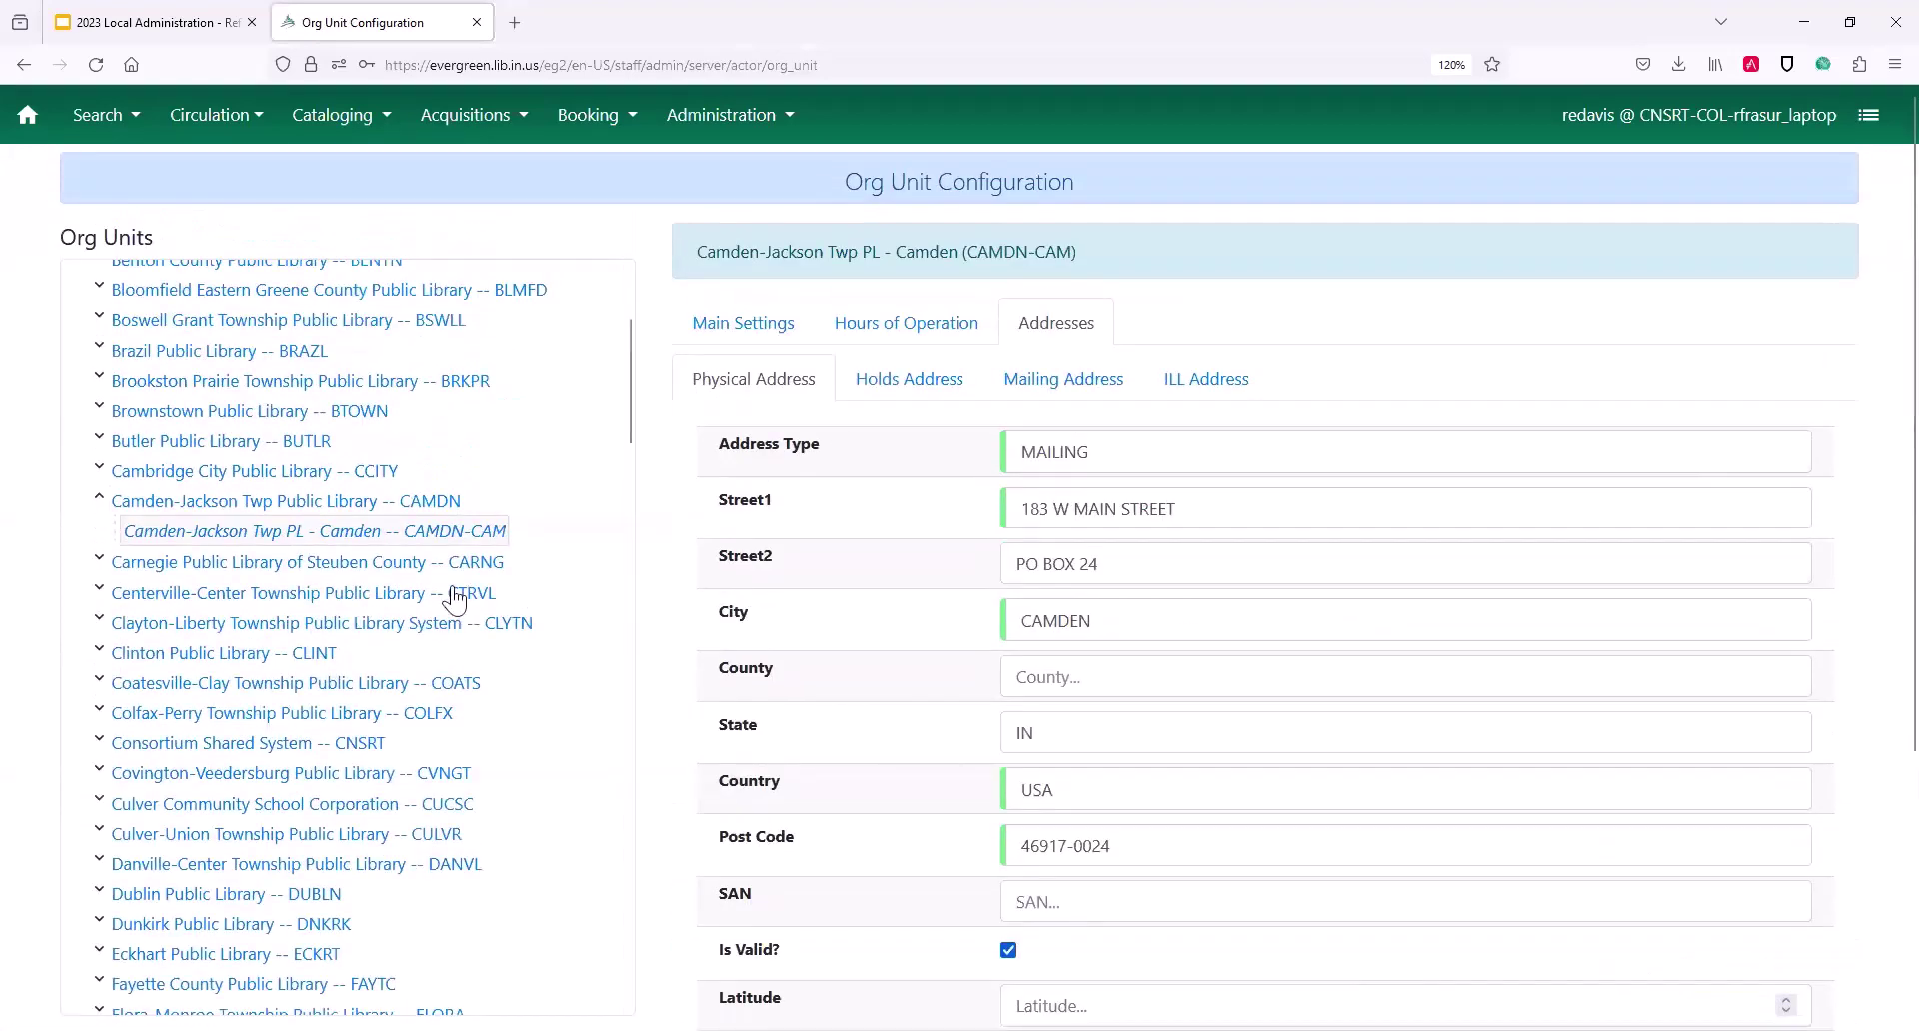
scroll(445, 590, down, 5)
scroll(267, 730, down, 2)
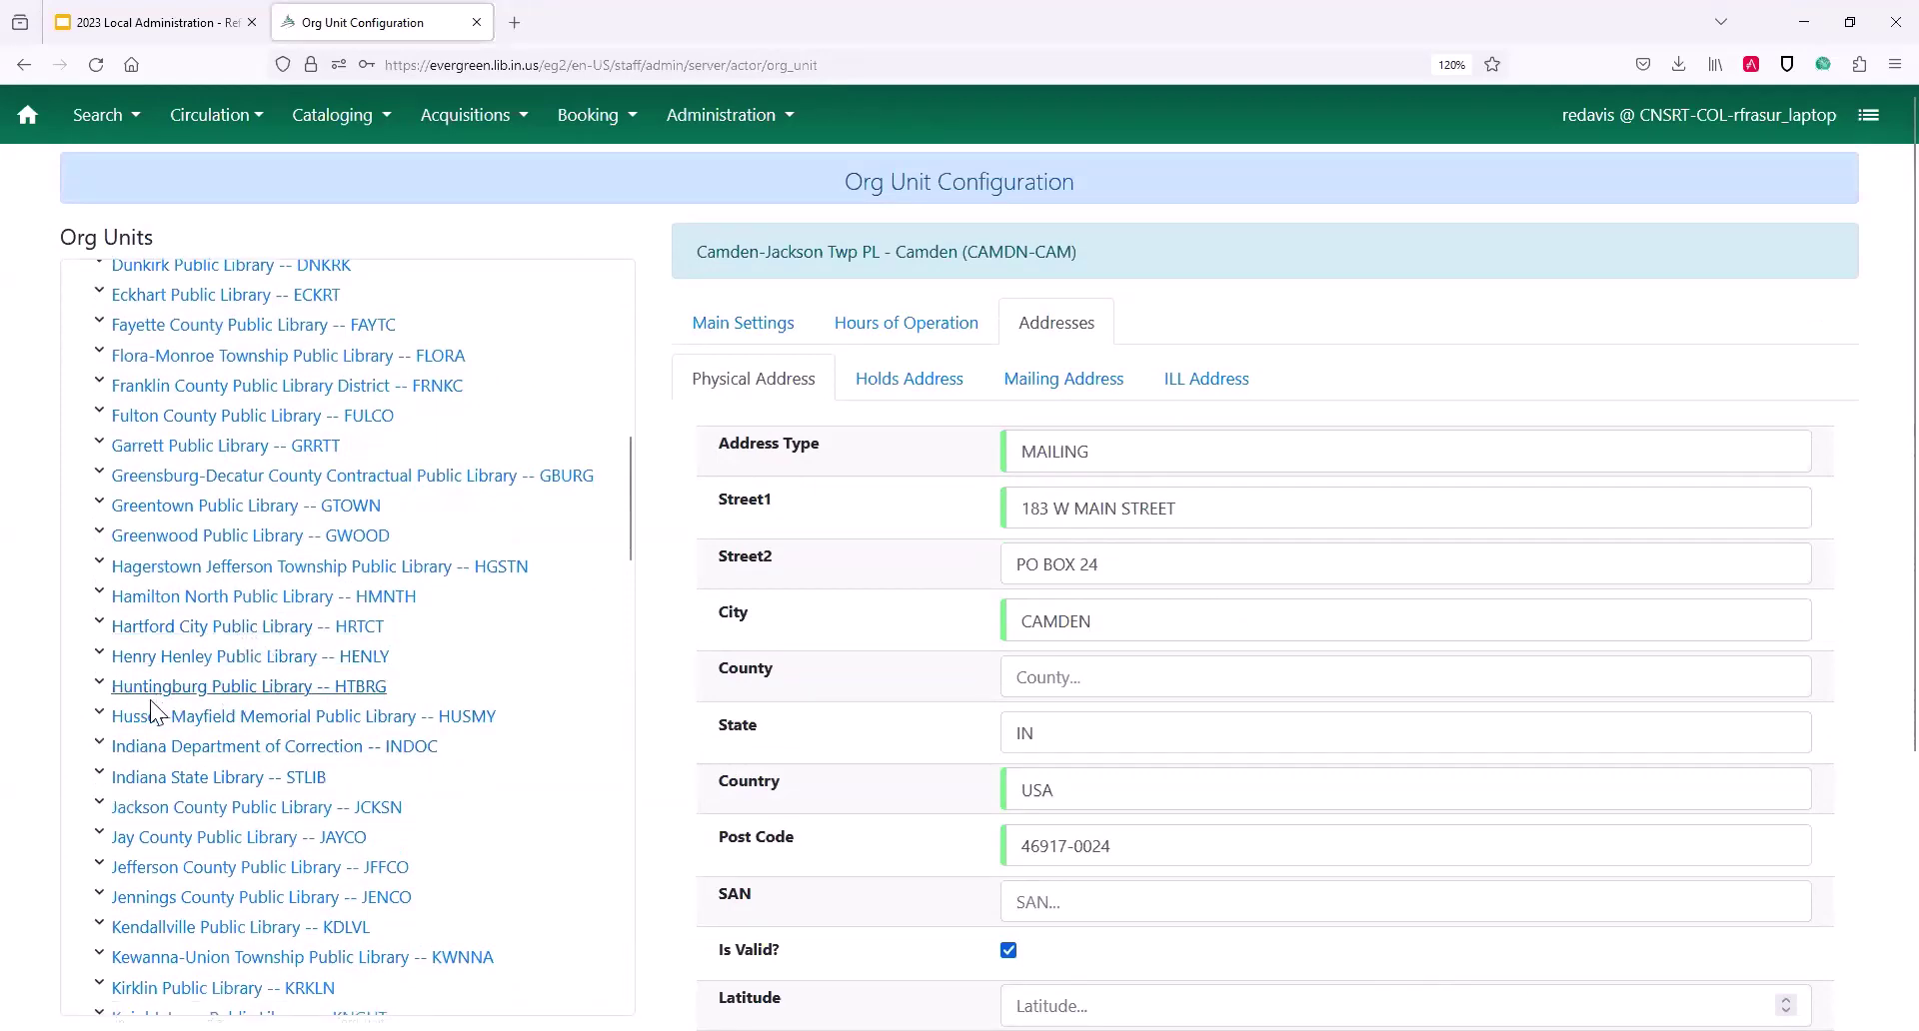
Expand Hussey-Mayfield Memorial Public Library and check the Bookmobile branch's holds address and opening hours.
click(100, 712)
scroll(394, 590, down, 6)
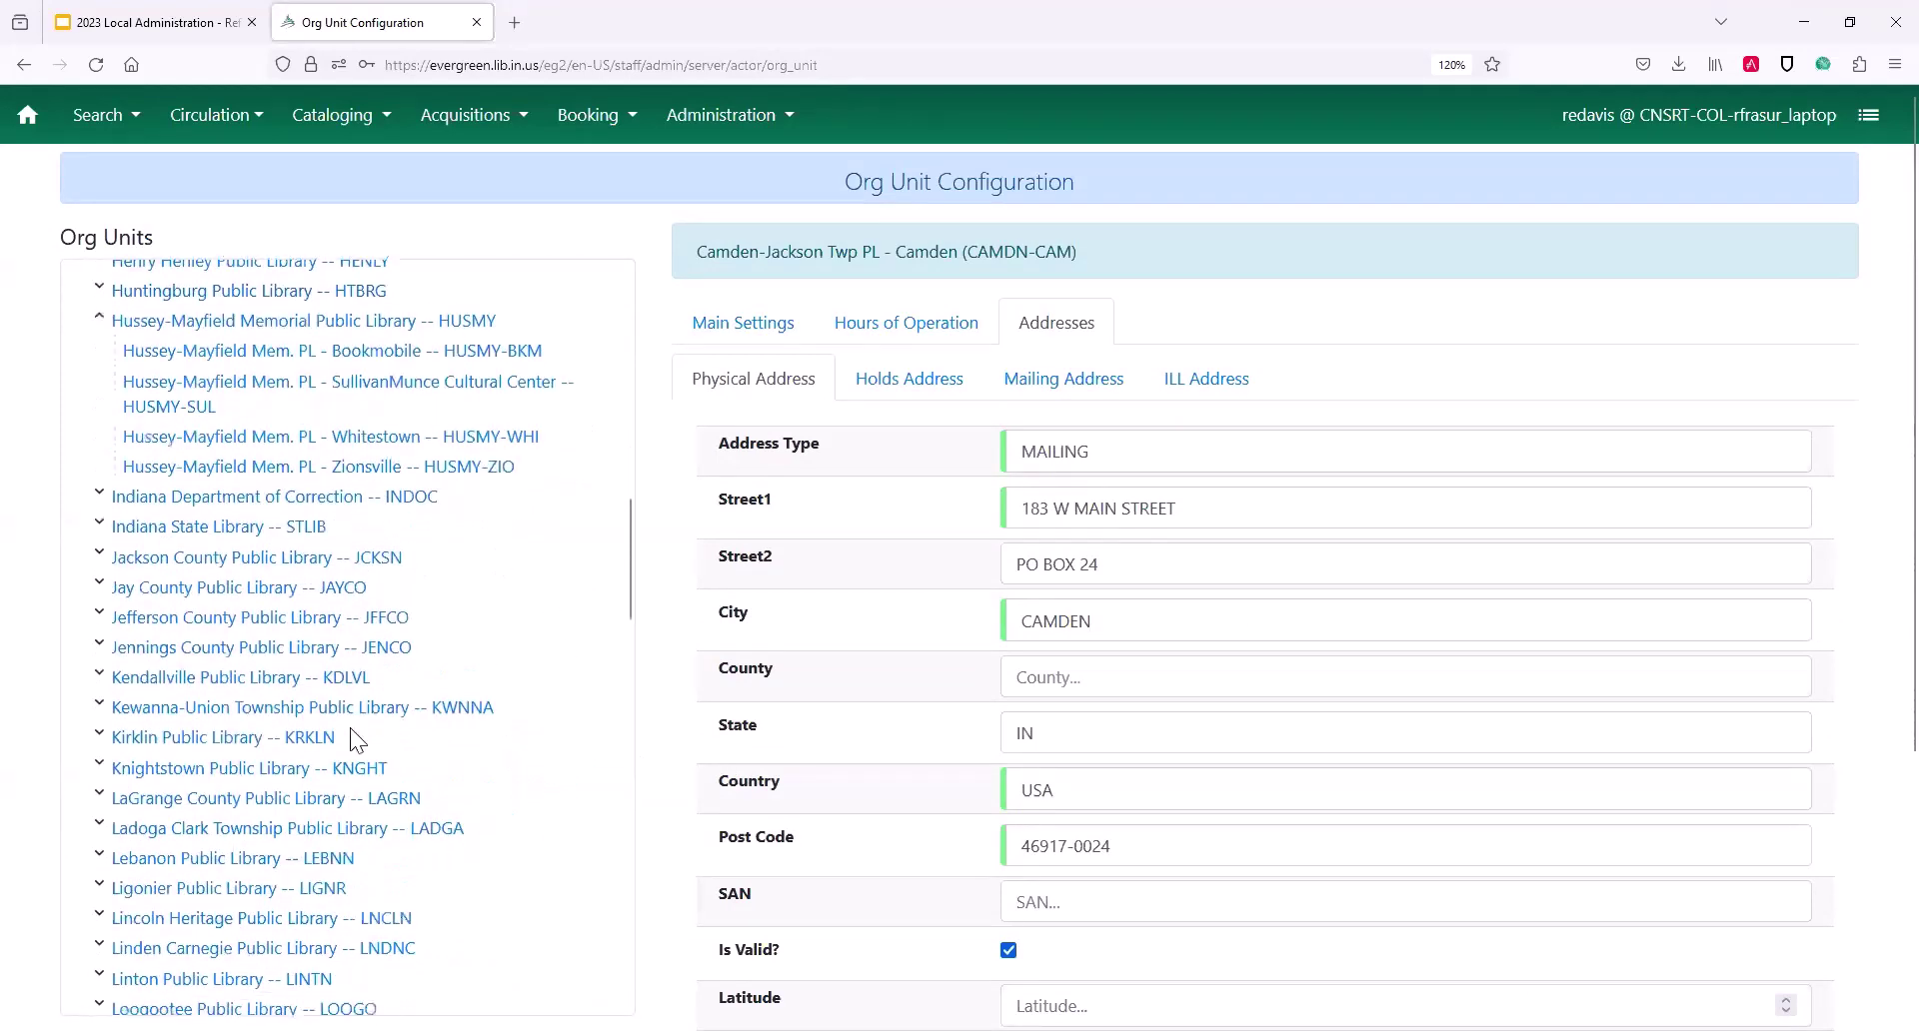
click(293, 325)
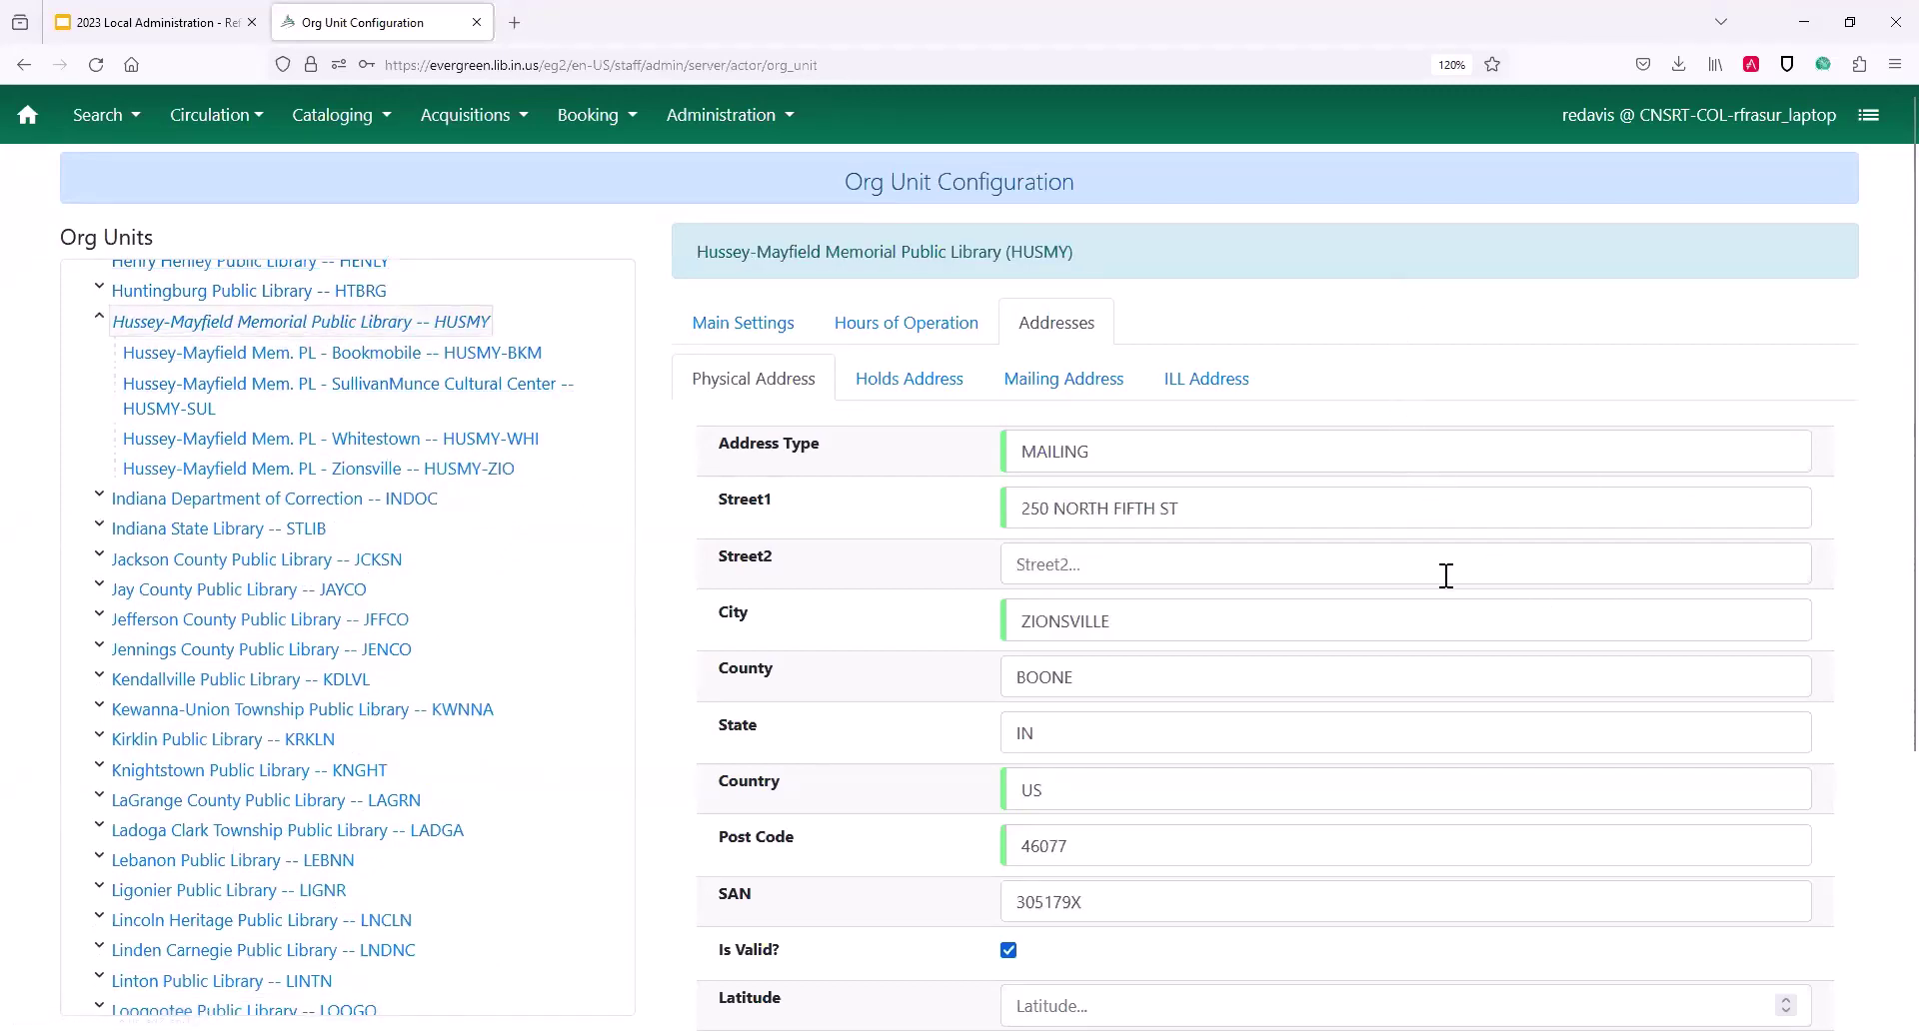
scroll(1446, 572, down, 3)
scroll(1462, 679, up, 3)
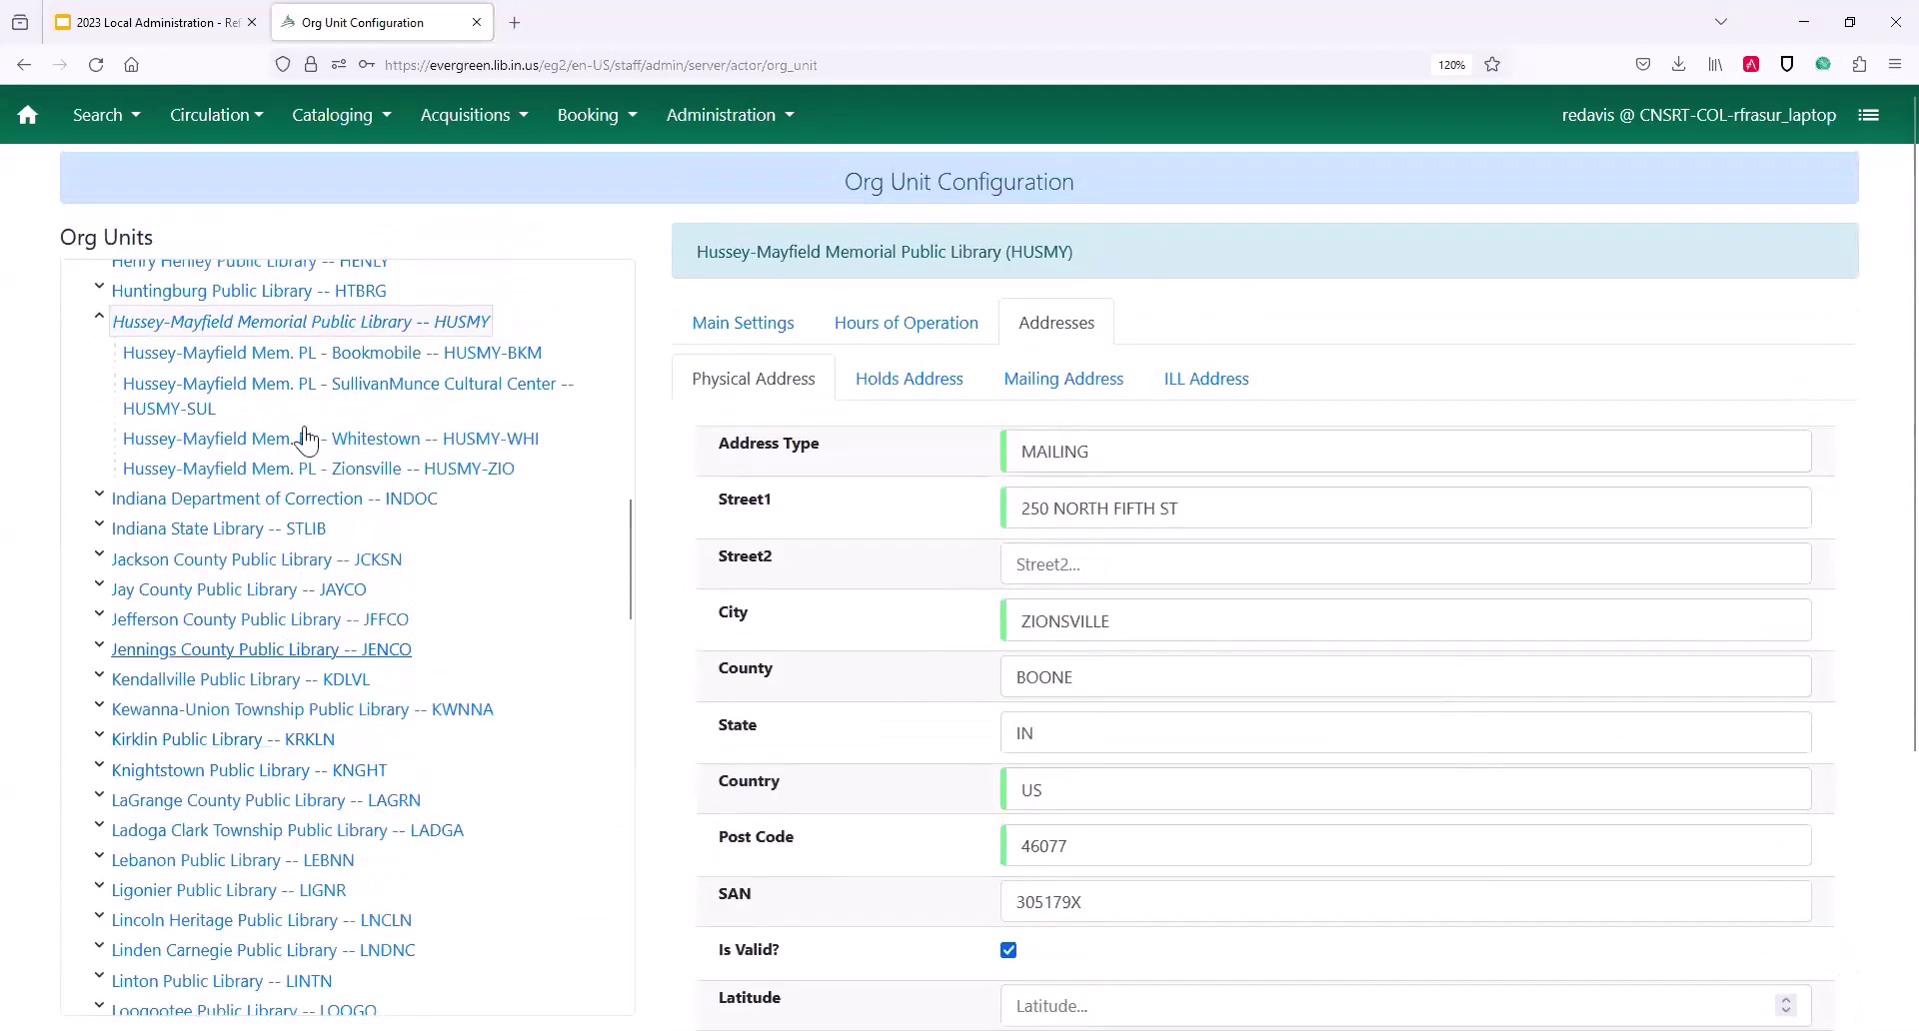
click(280, 354)
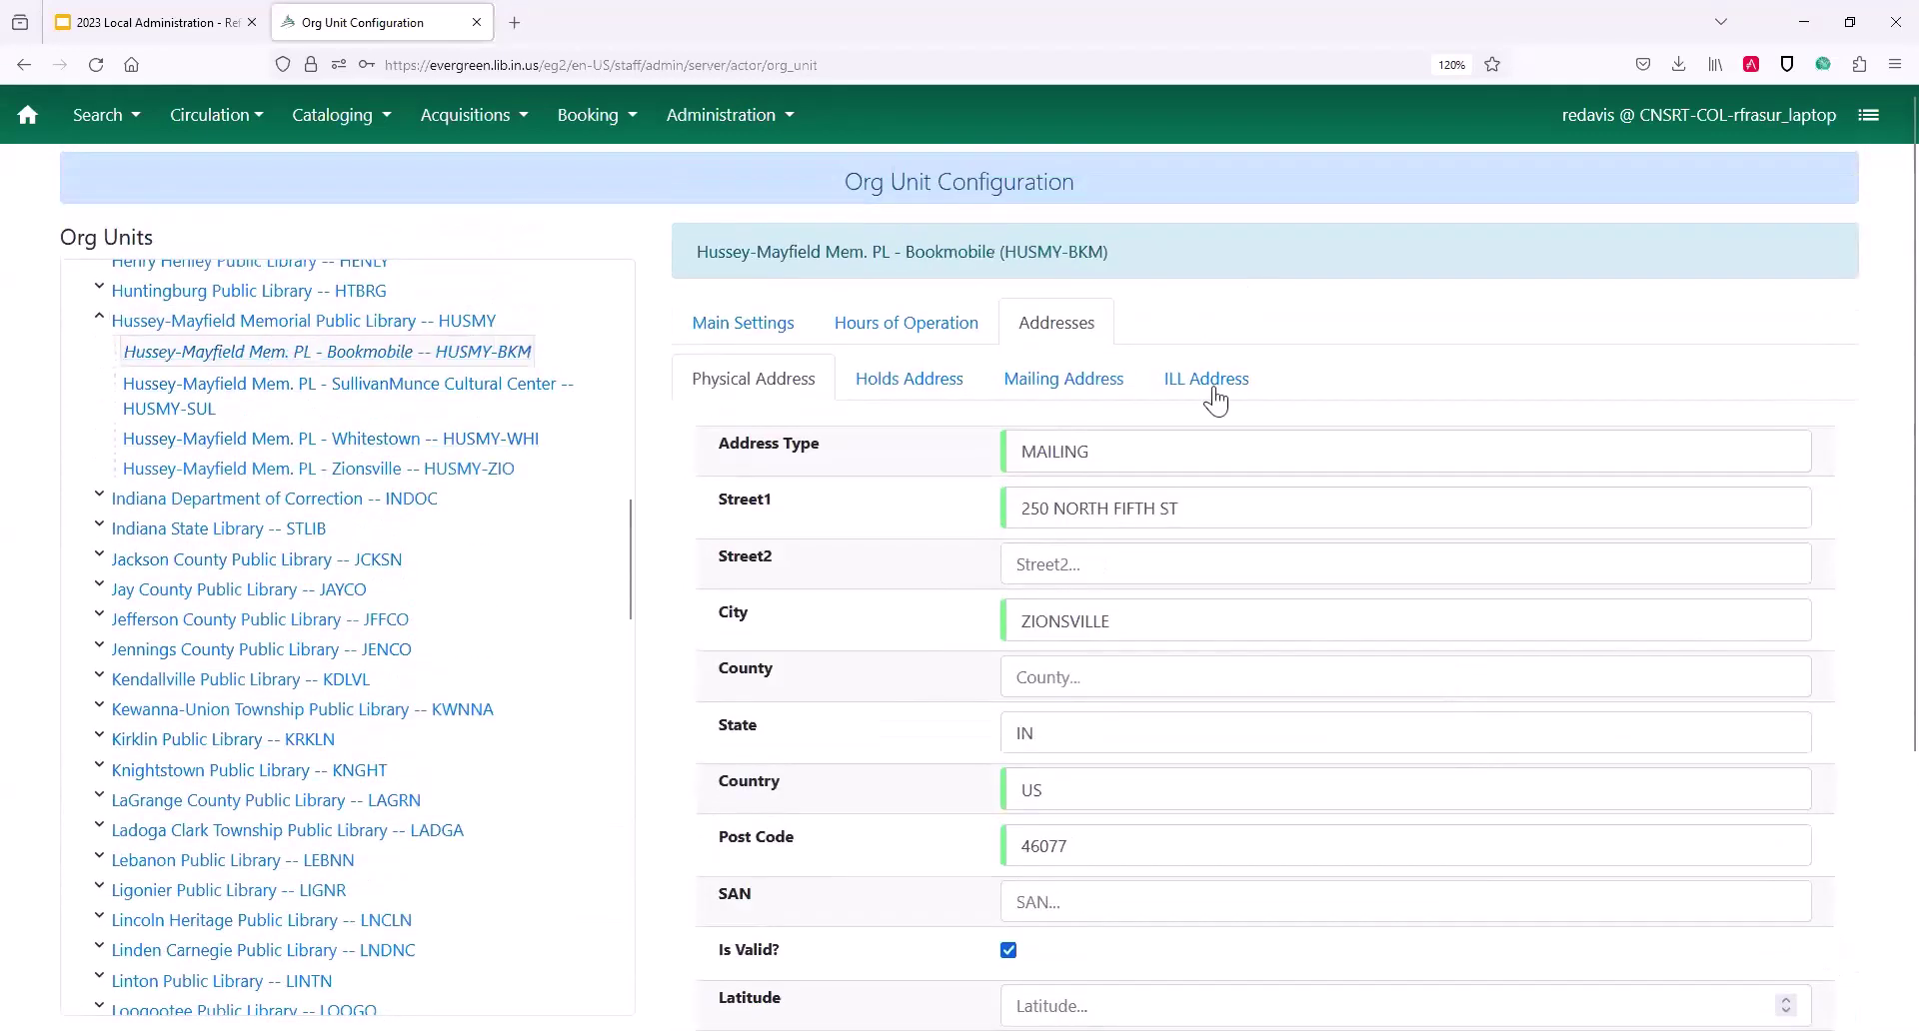
click(933, 379)
click(910, 322)
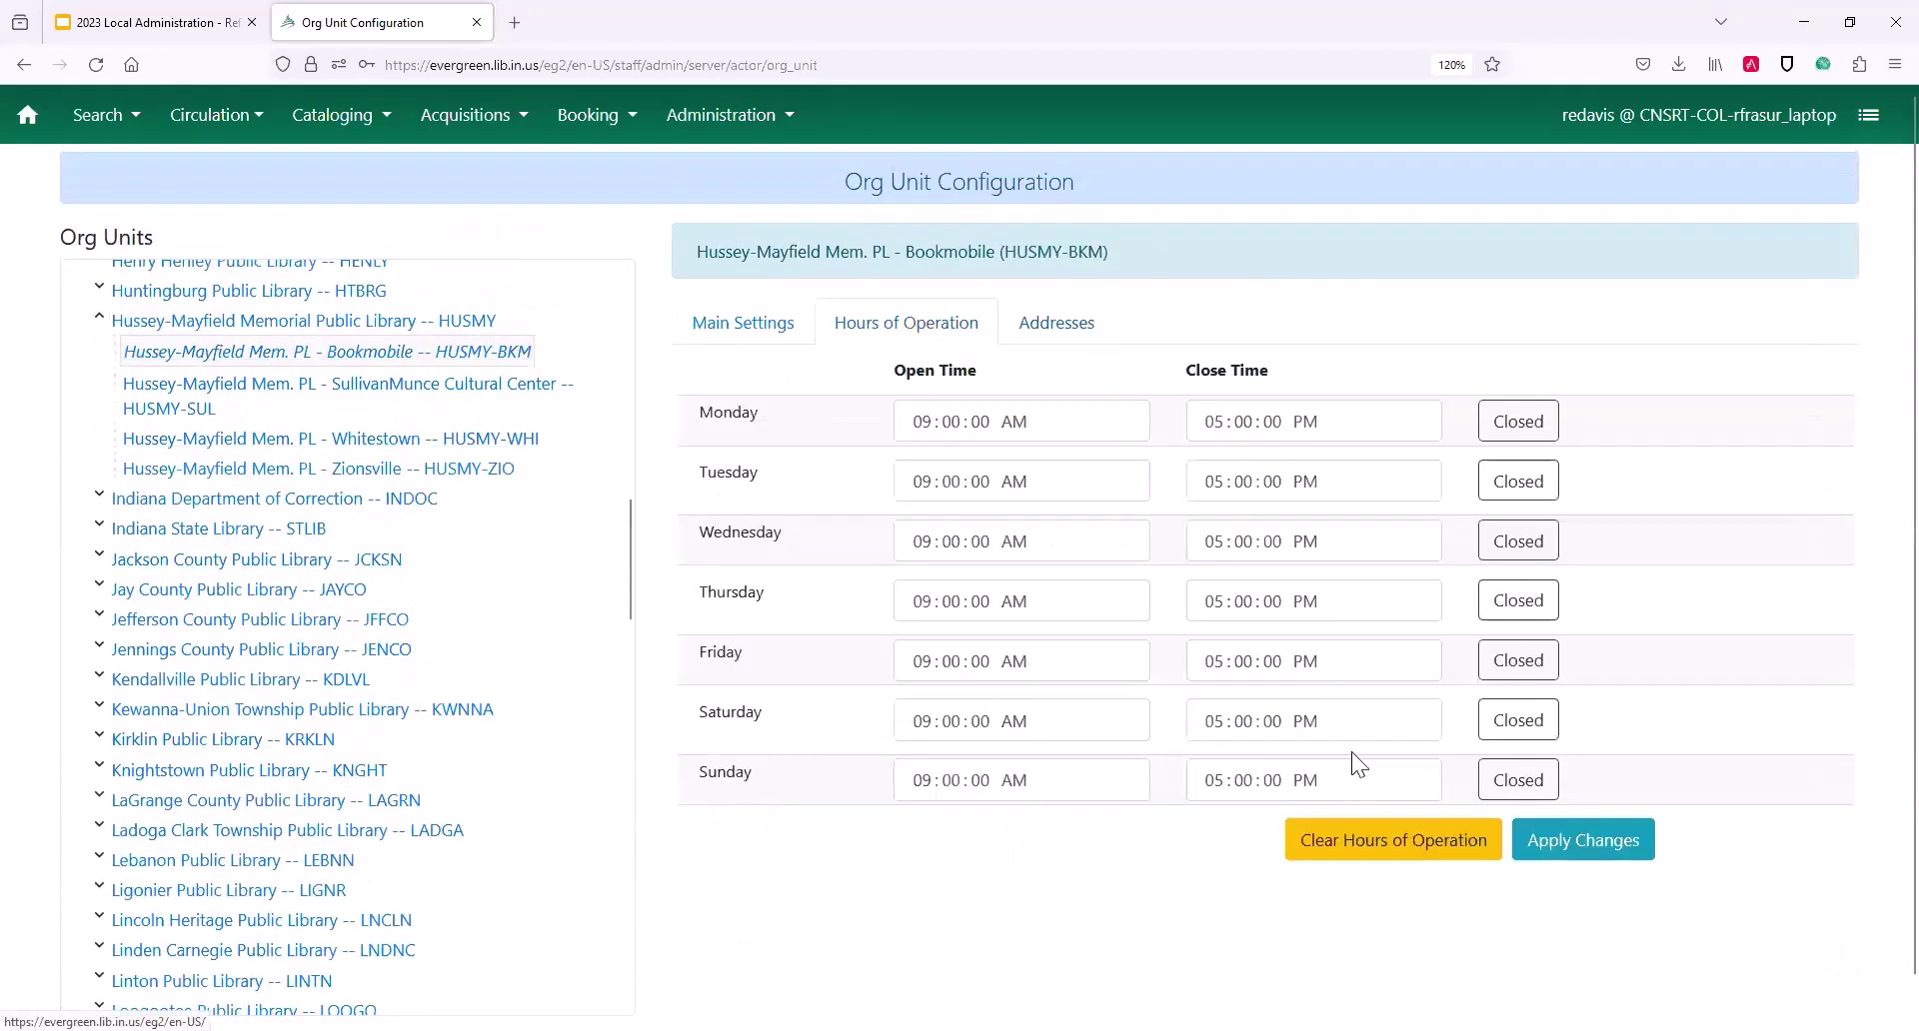
Compare hours of the SullivanMunce, Whitestown and Zionsville branches, ending on Zionsville's weekly hours.
click(219, 396)
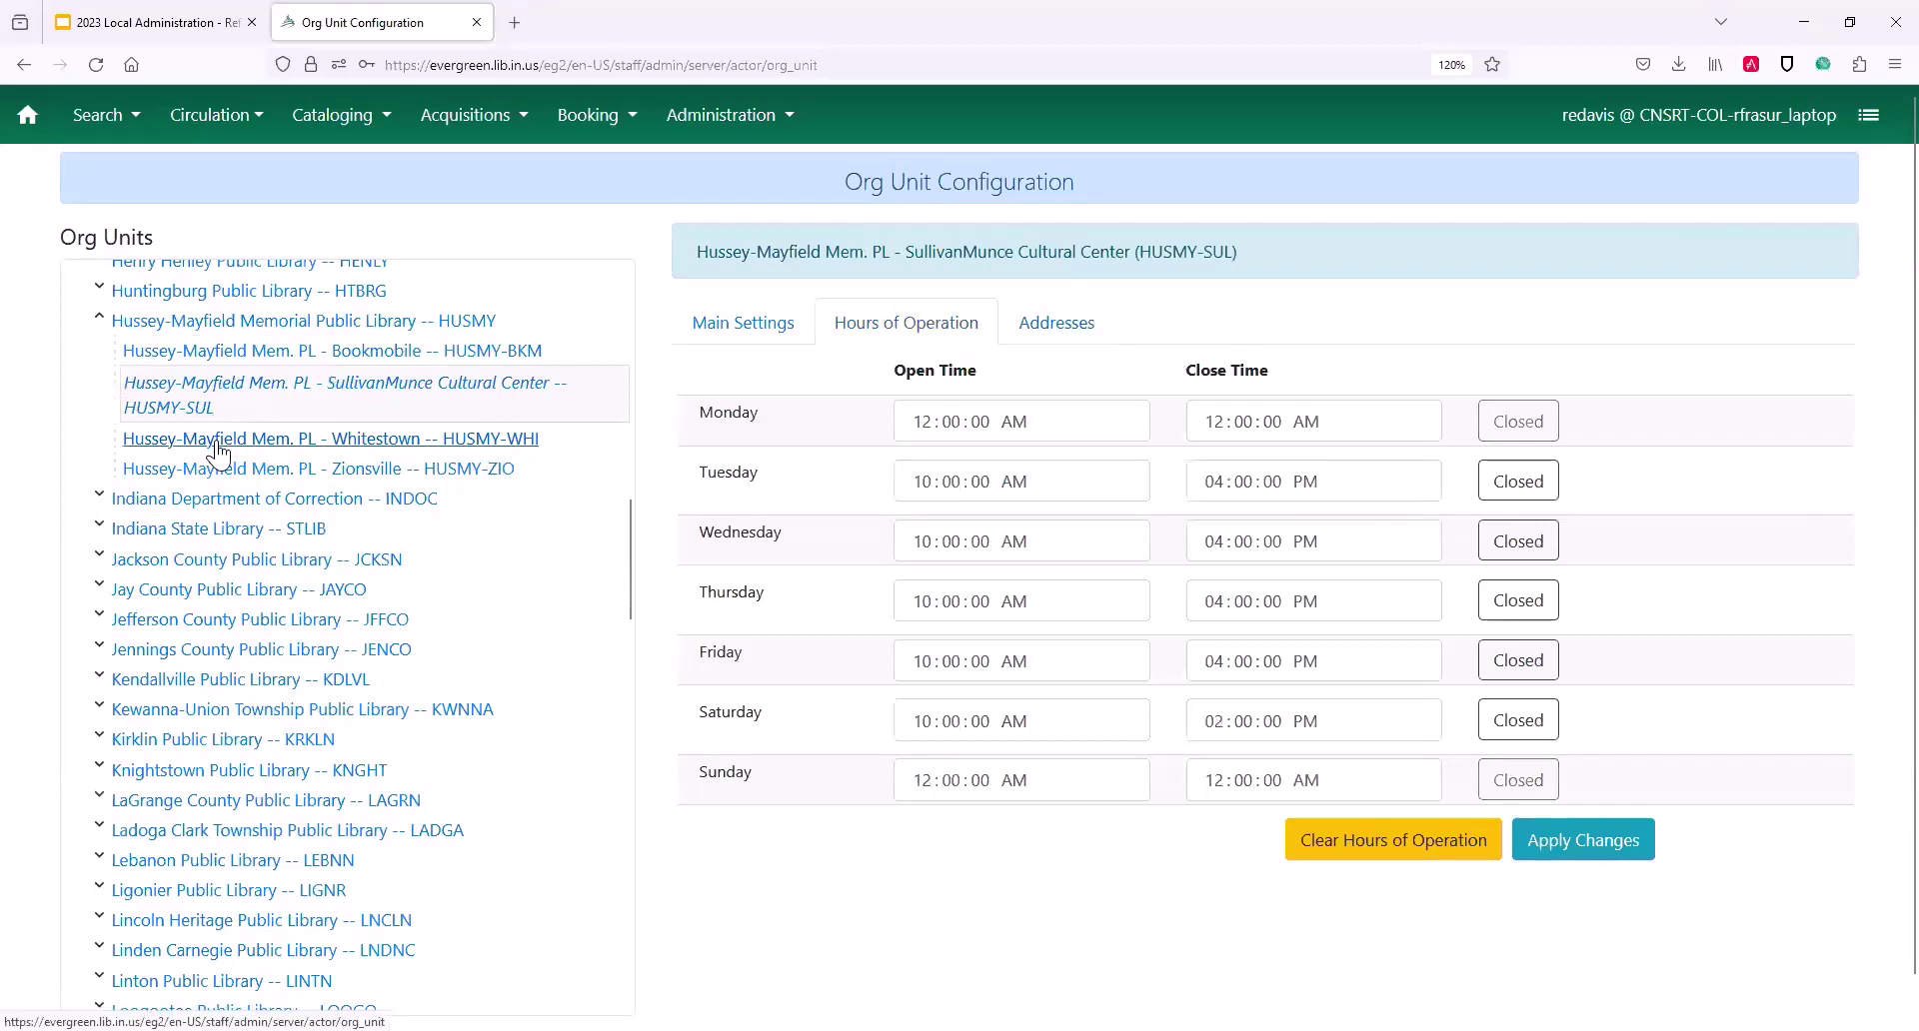
click(219, 449)
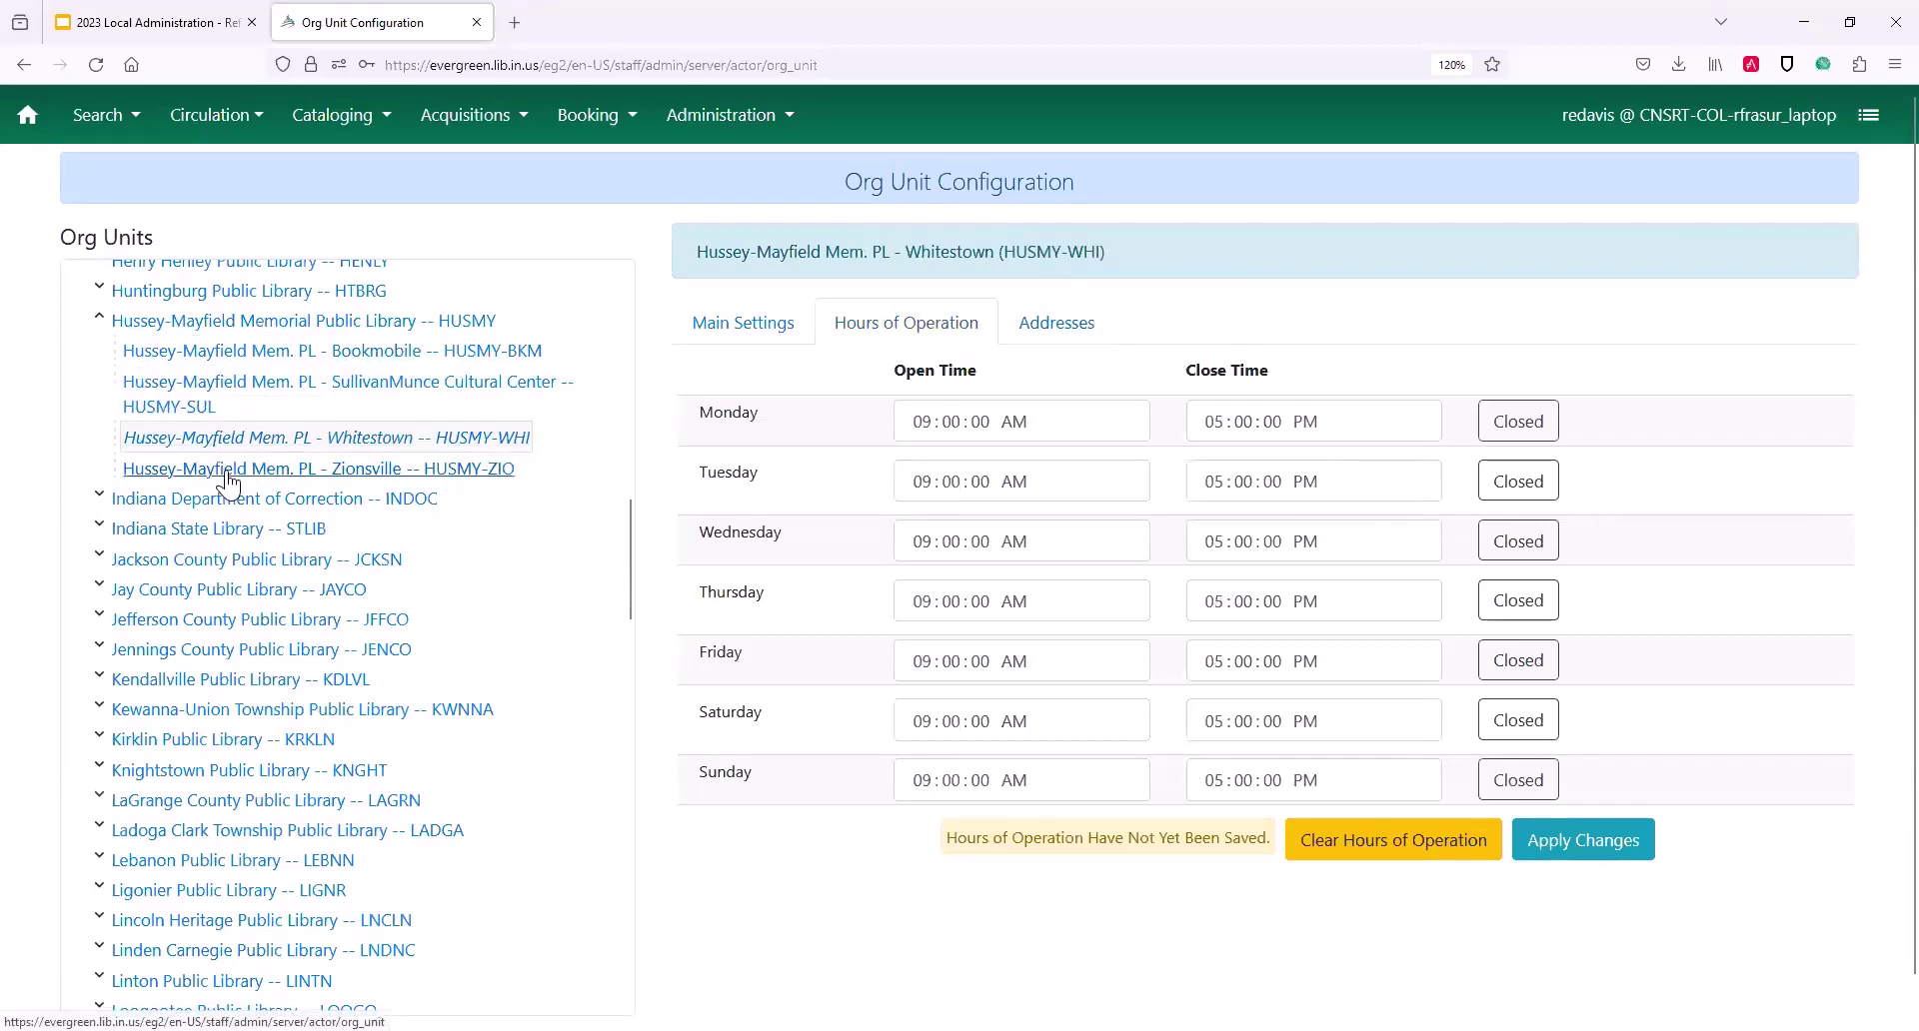
click(226, 469)
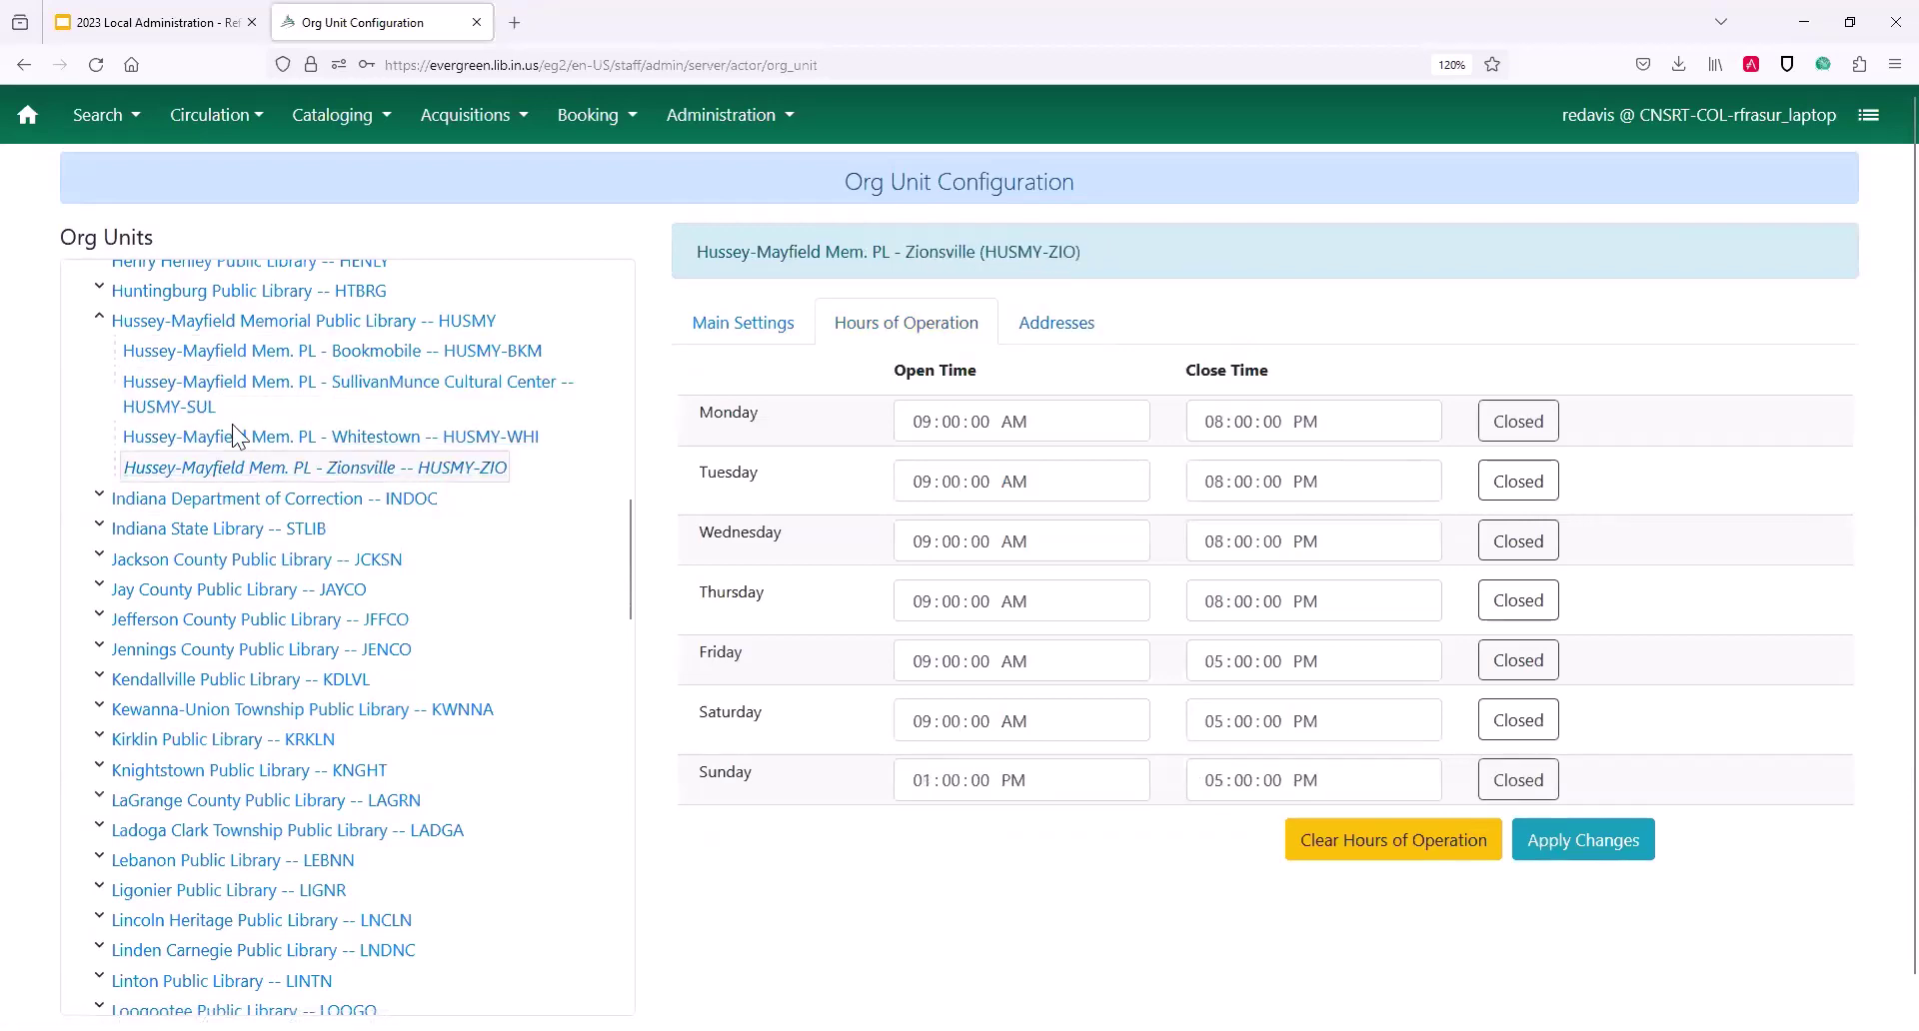
click(229, 438)
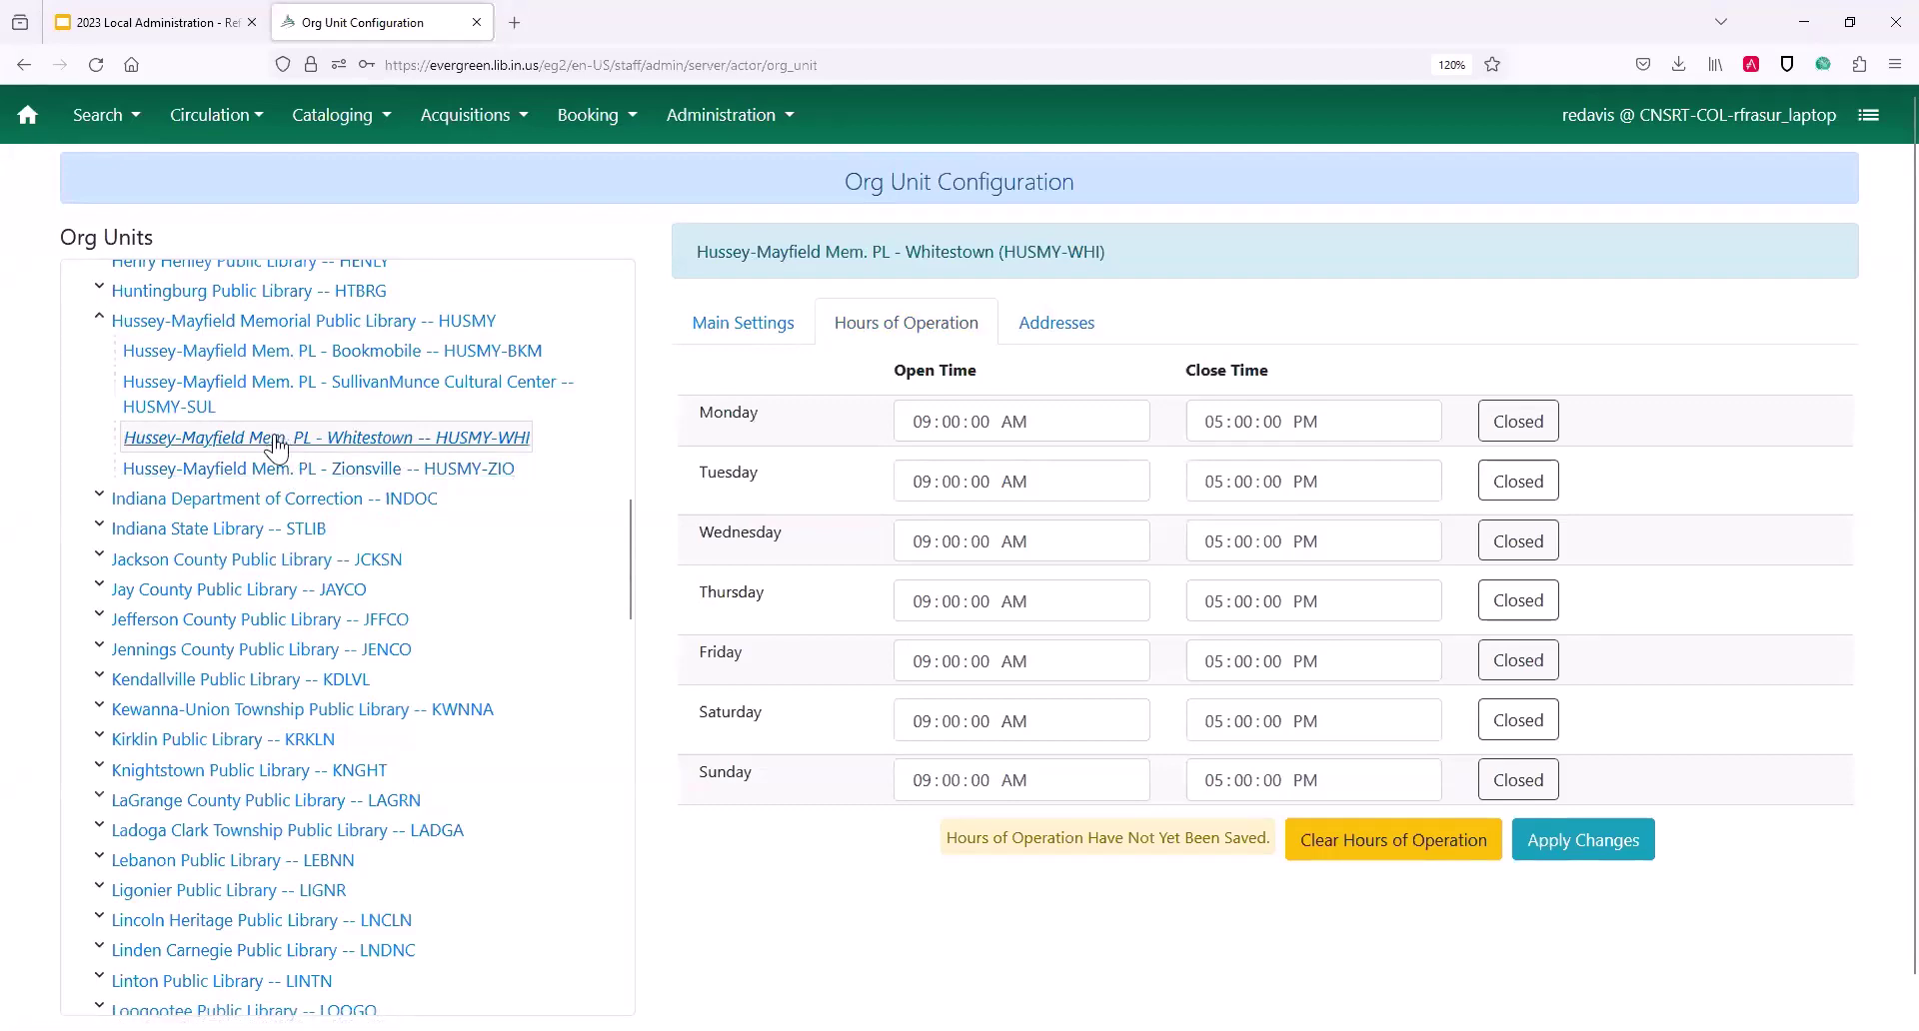
click(275, 469)
scroll(427, 513, up, 5)
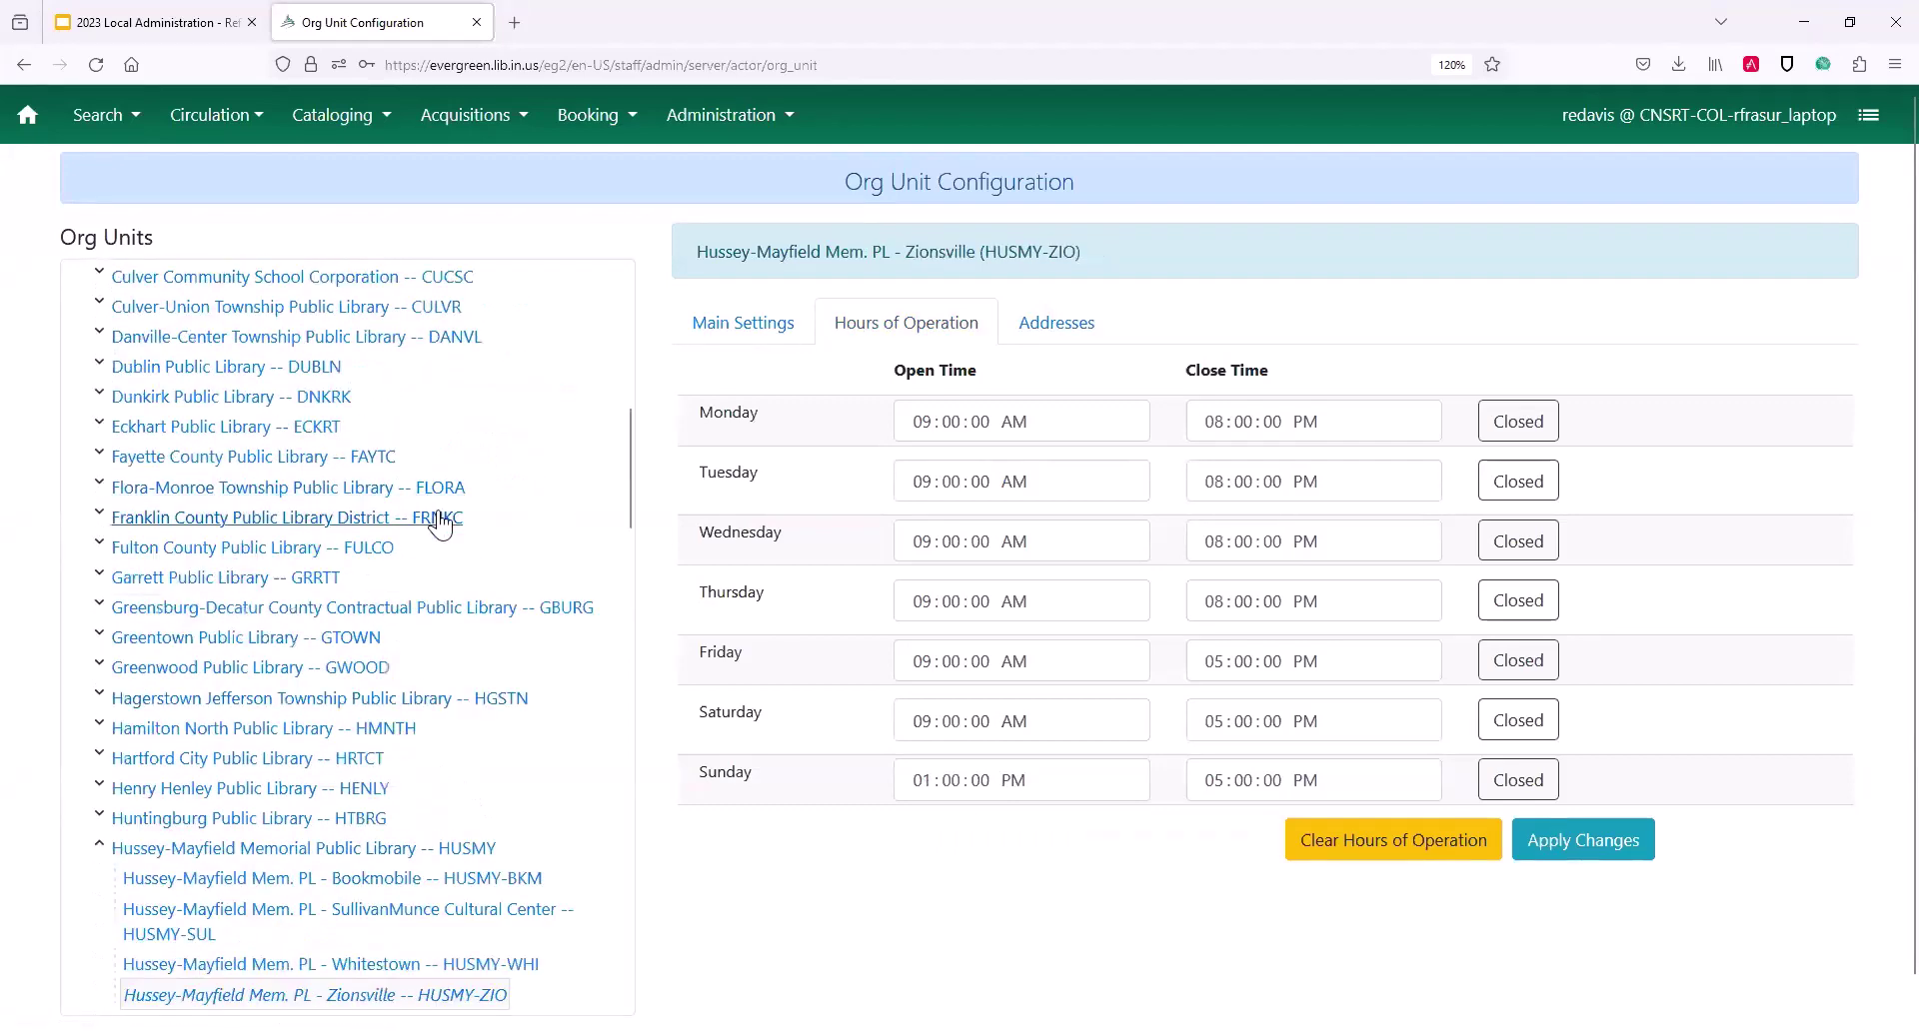
scroll(450, 505, up, 5)
scroll(583, 312, up, 5)
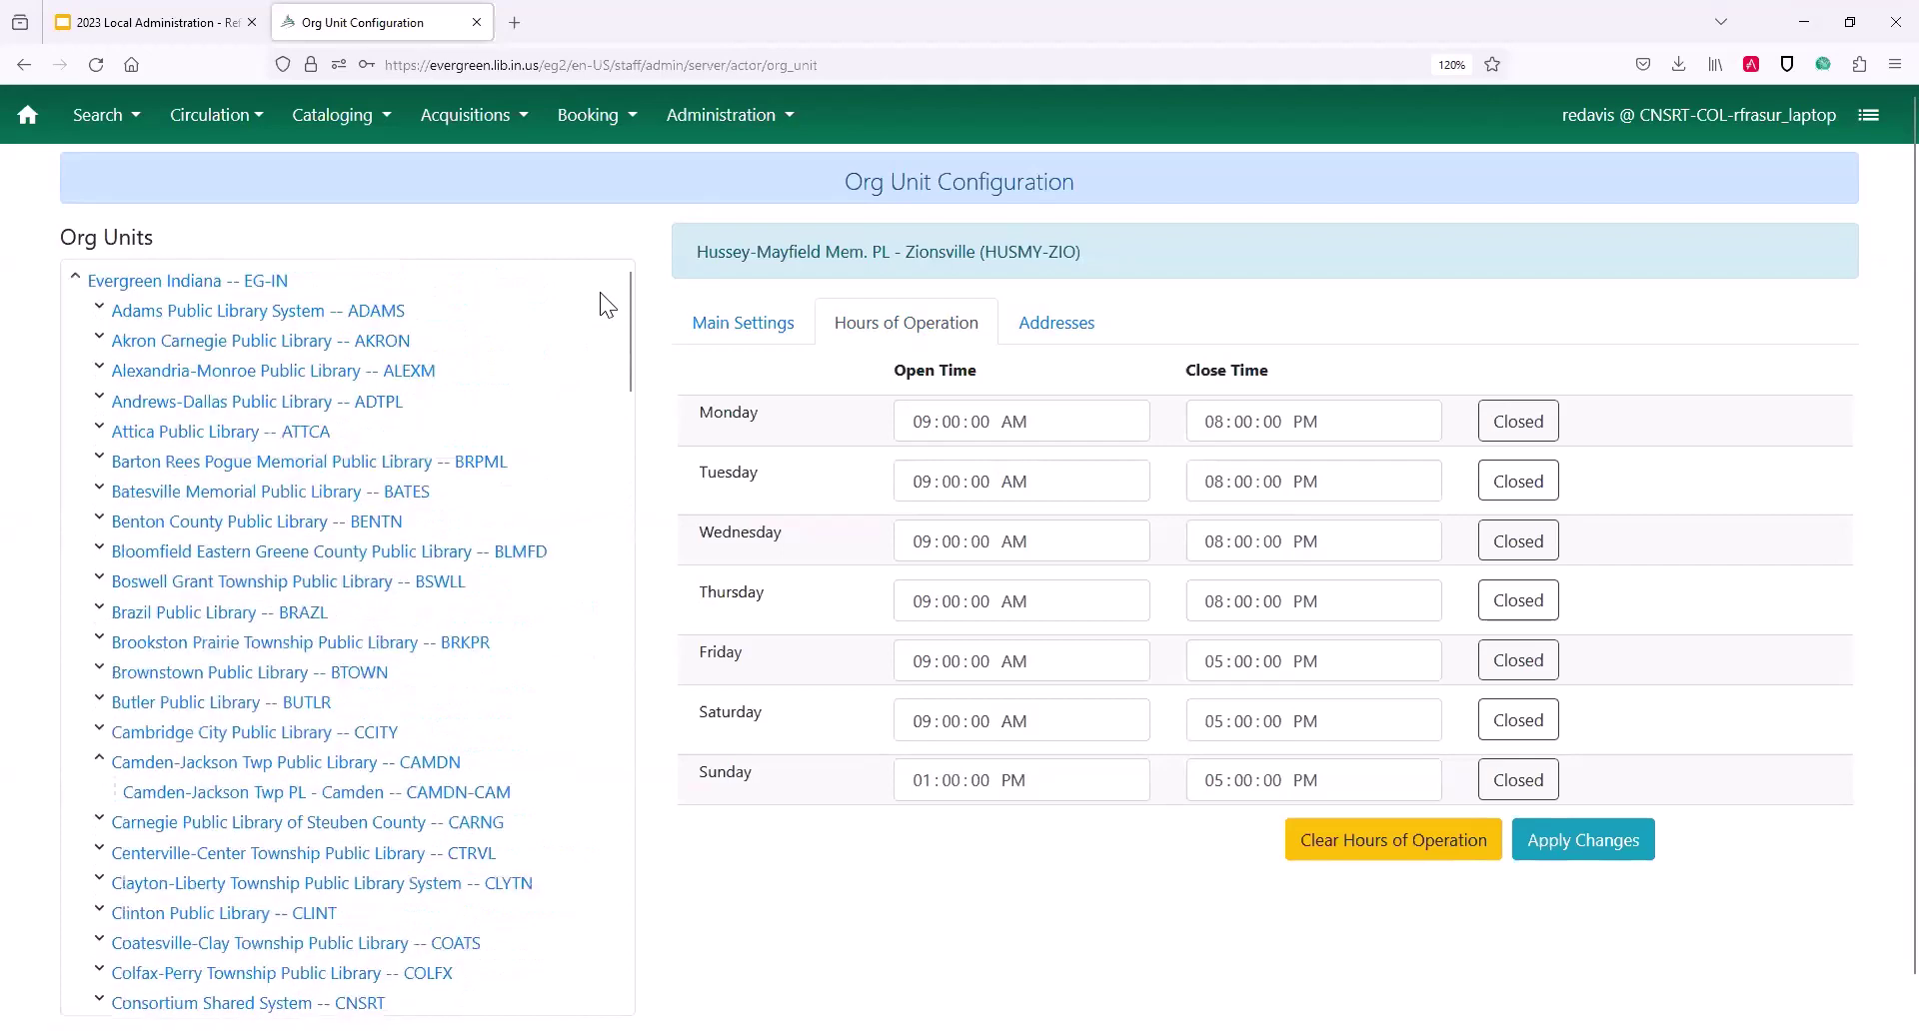
click(516, 24)
On evergreen.lib.in.us, follow The Covenant of Water record to the Decatur Branch hours page, then return.
text(evergreen.lib.in.us)
key(Return)
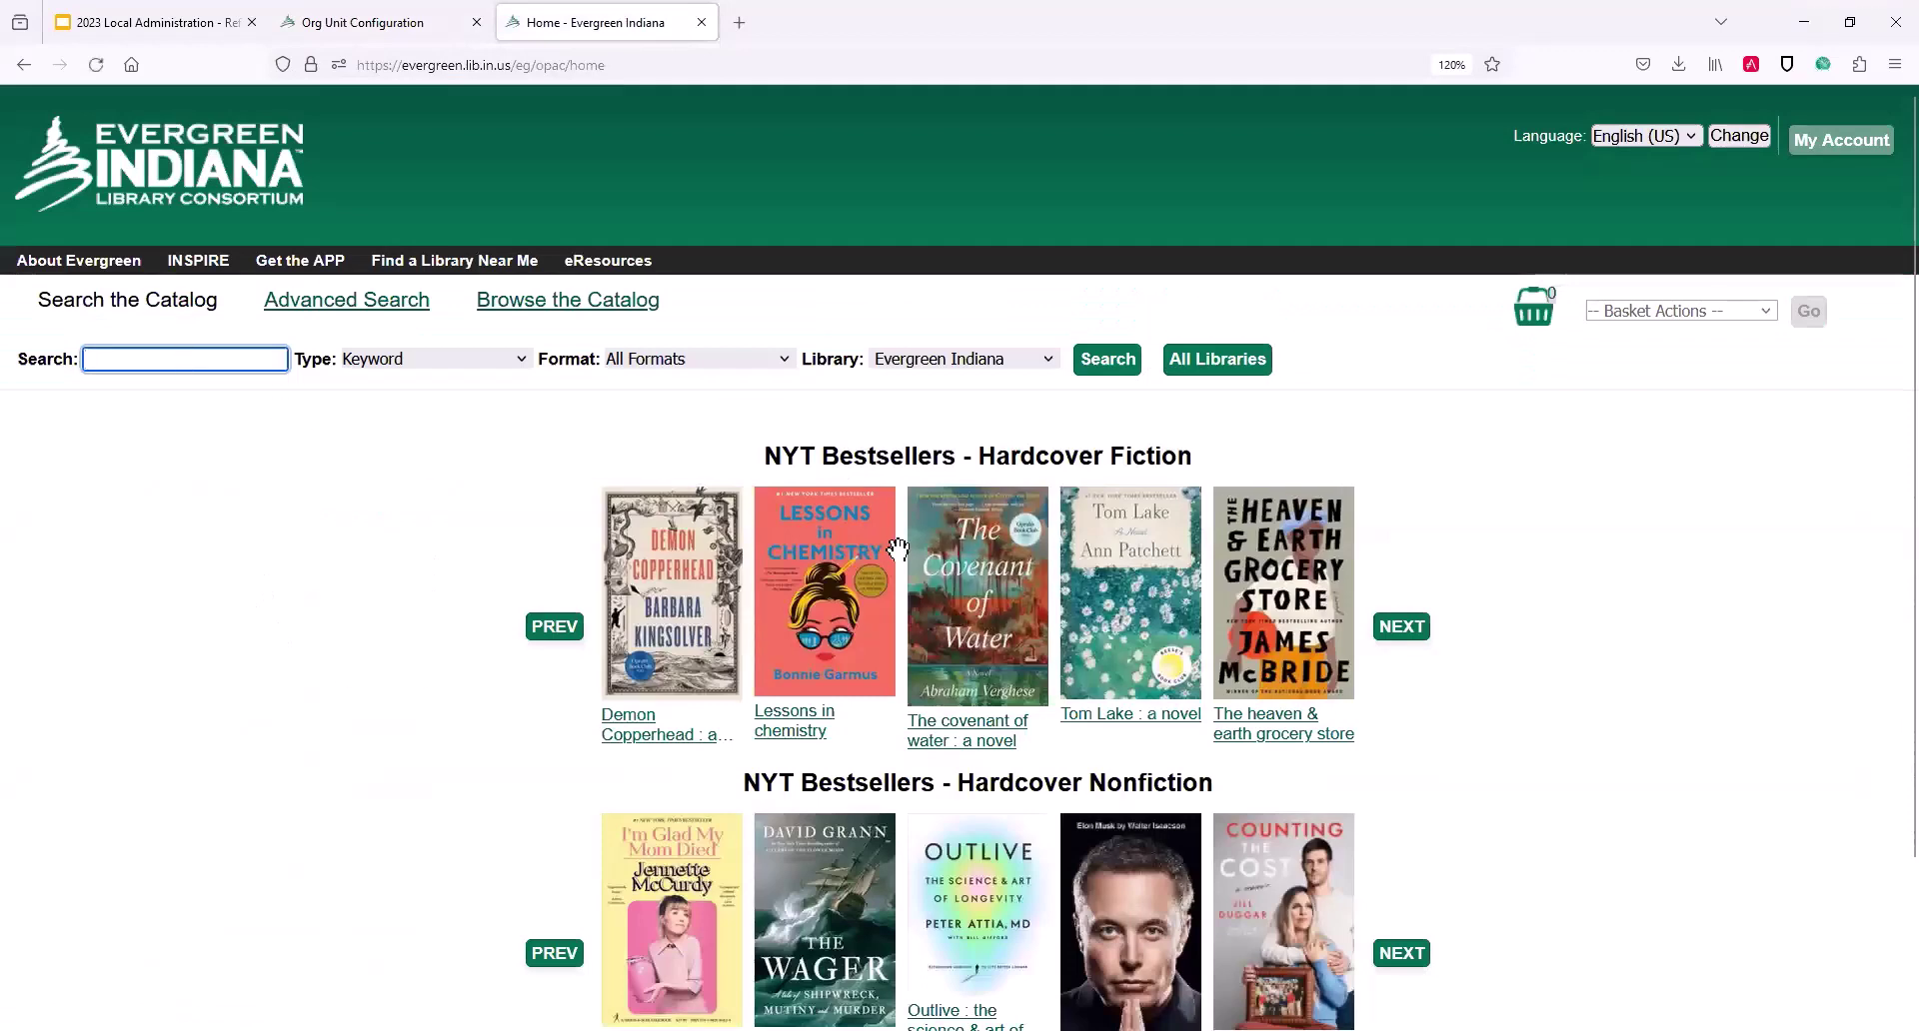
click(962, 565)
scroll(1134, 664, down, 3)
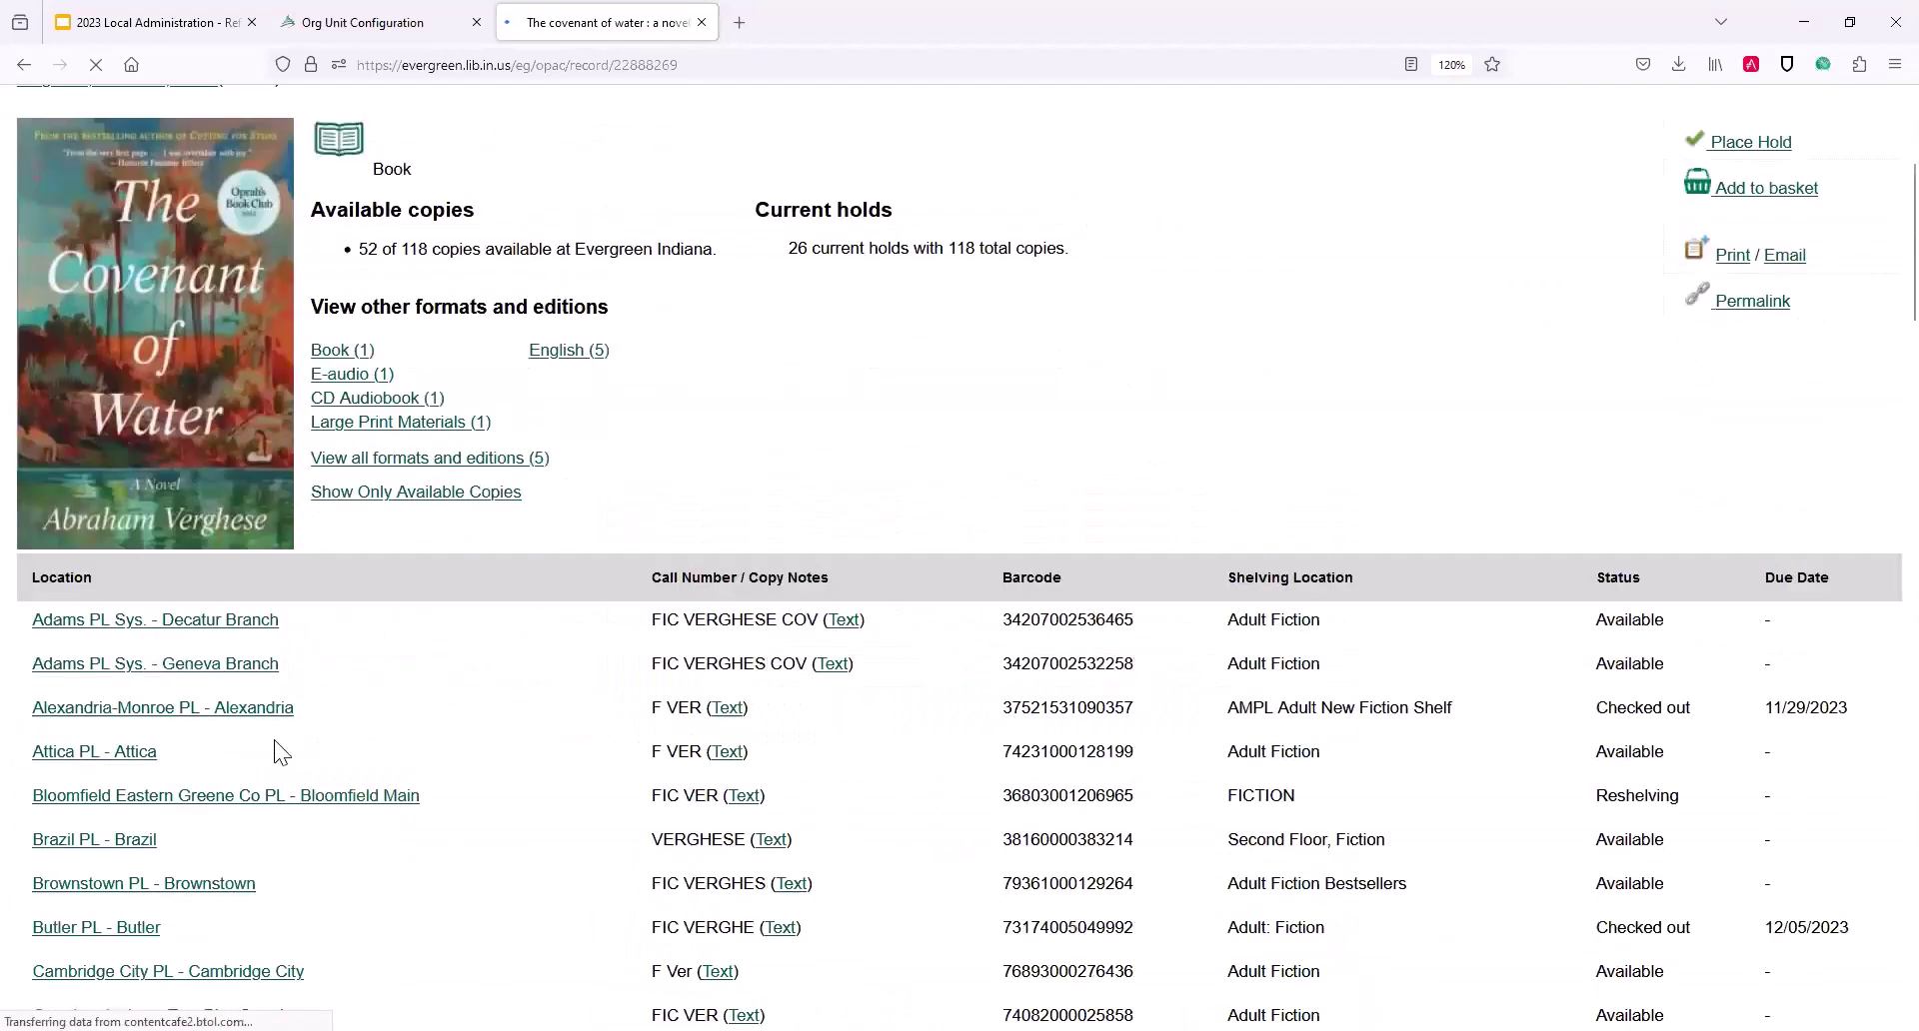
click(233, 635)
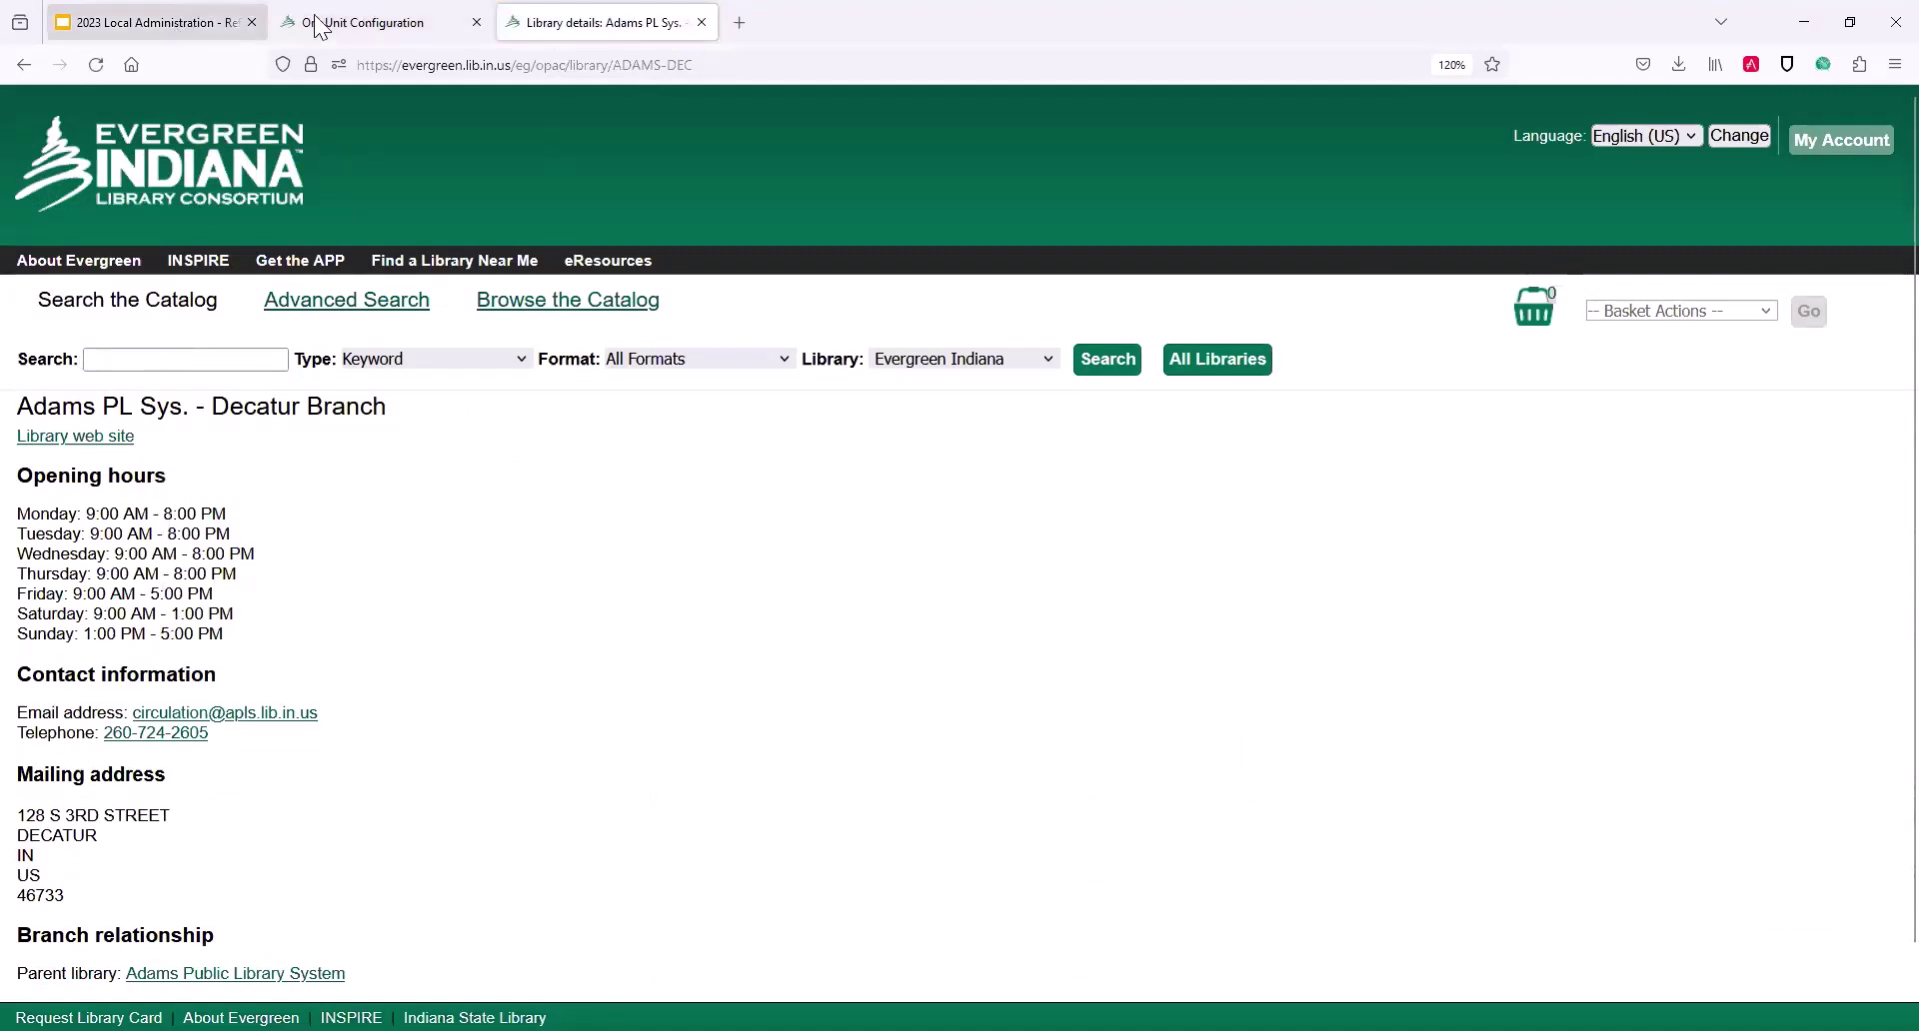
click(285, 22)
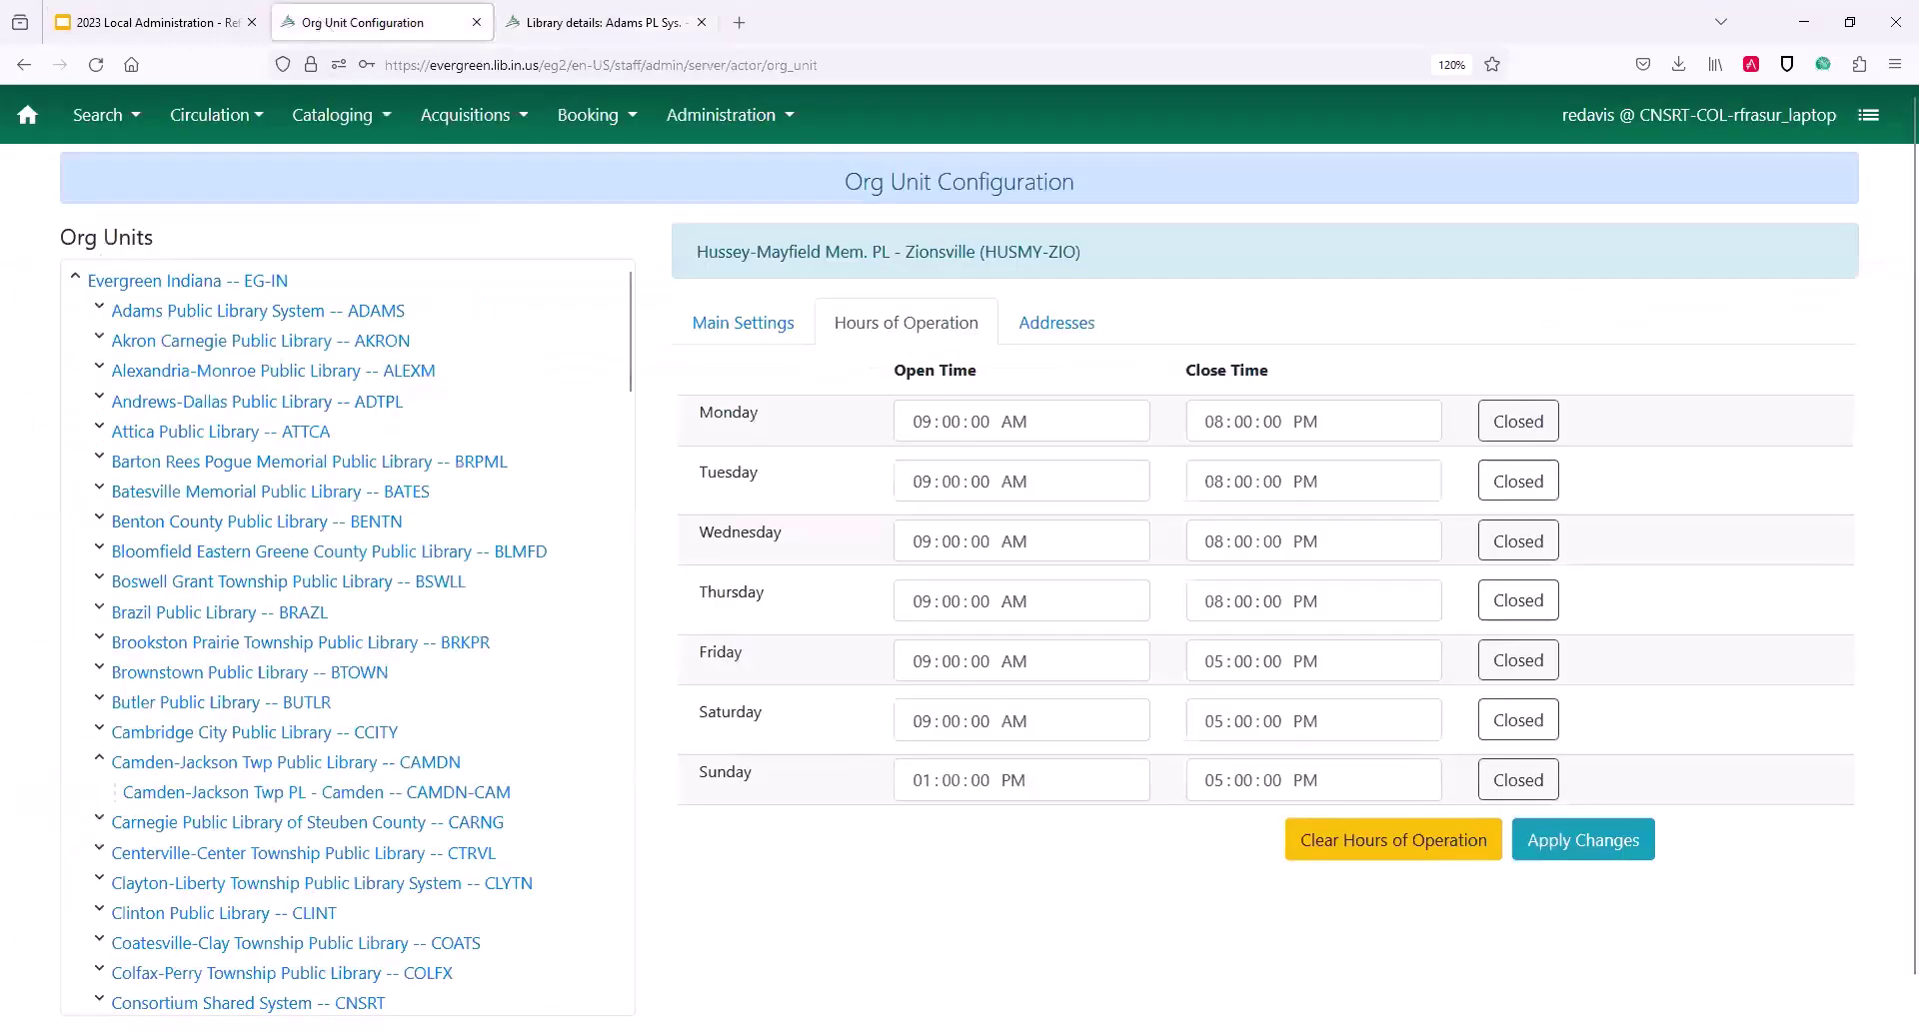
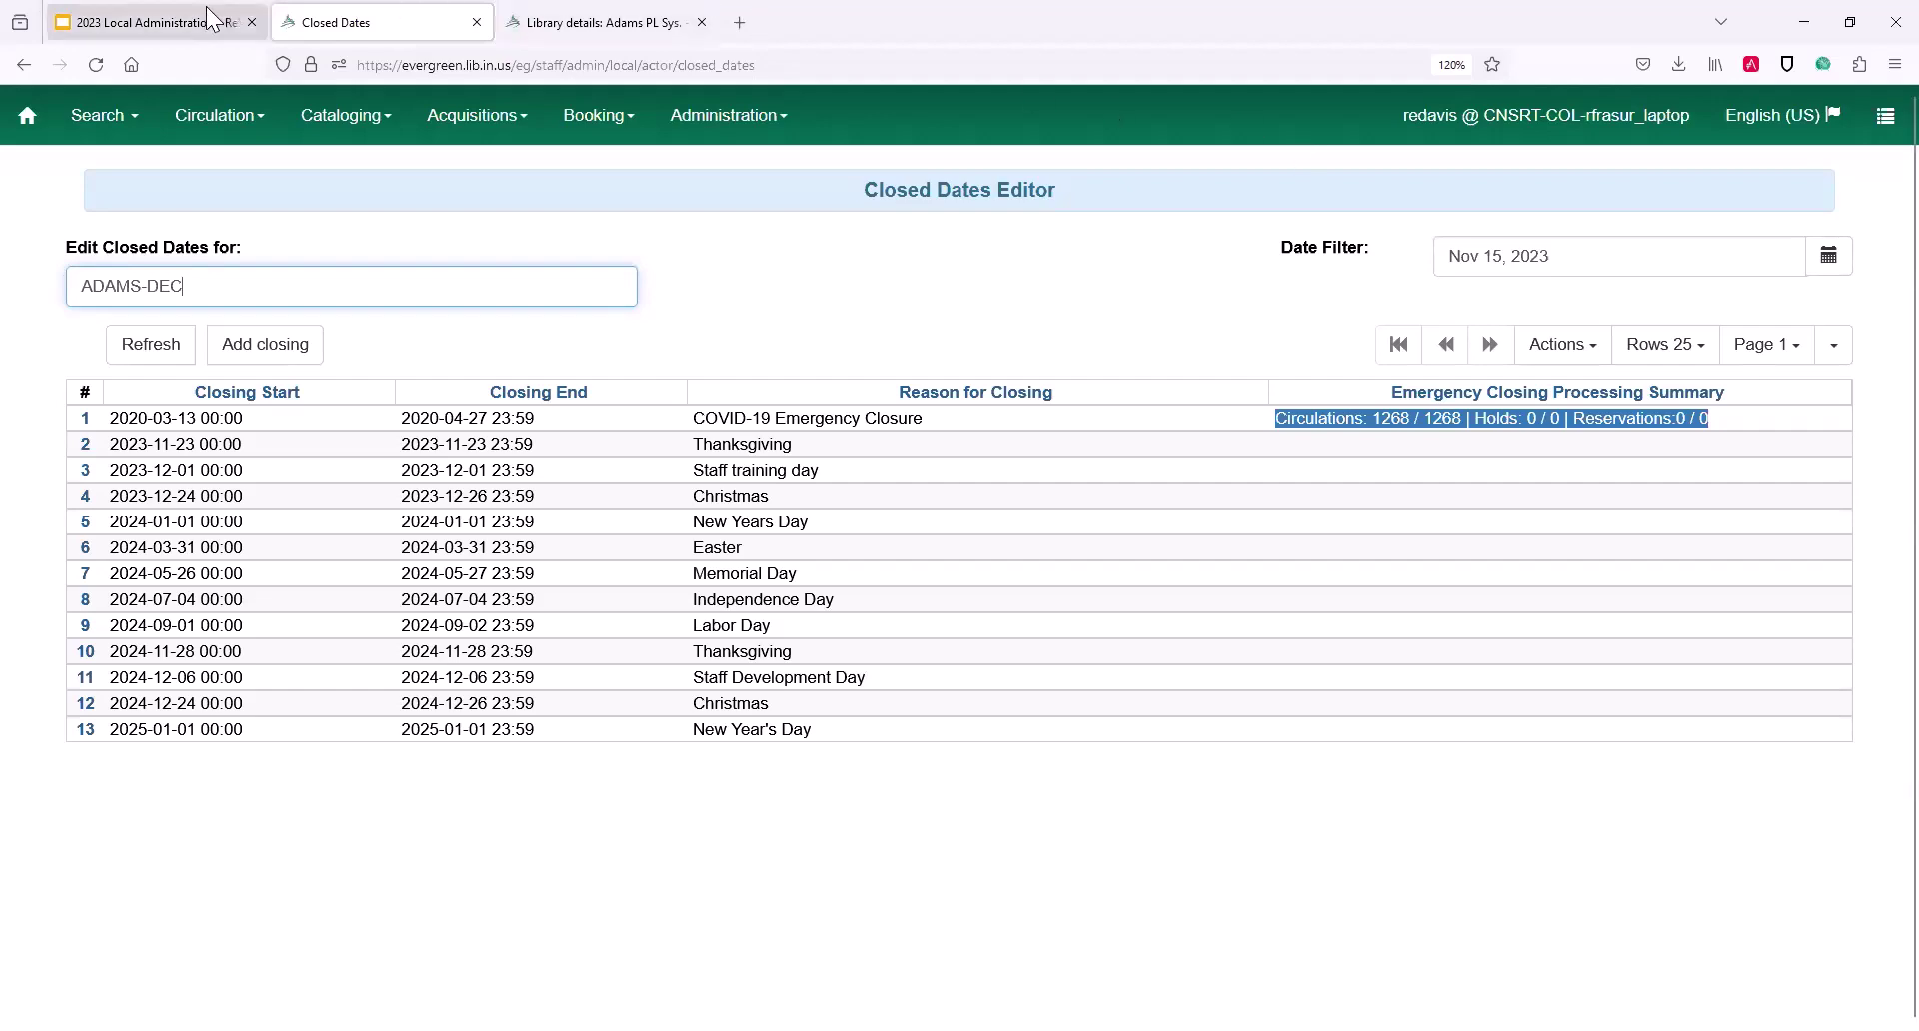
Open Local Administration in a new tab and go to Organizational Units.
click(729, 112)
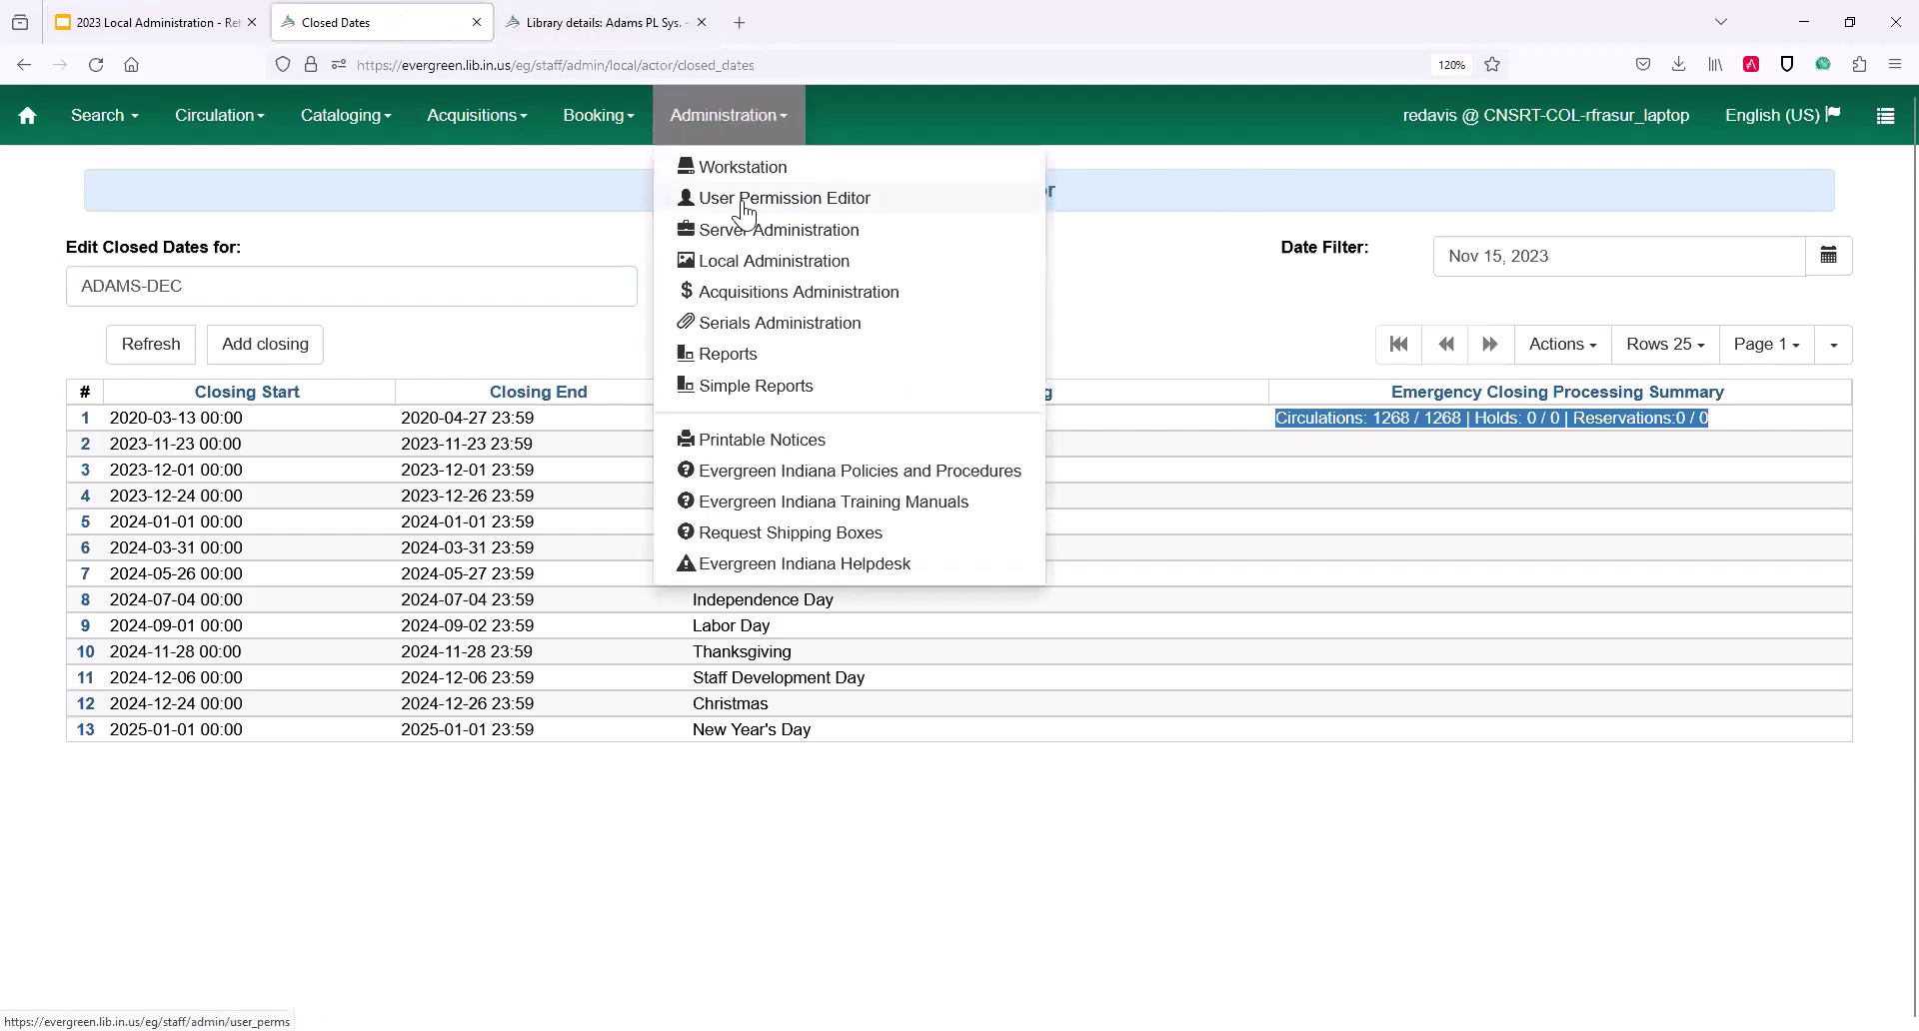
middle_click(752, 262)
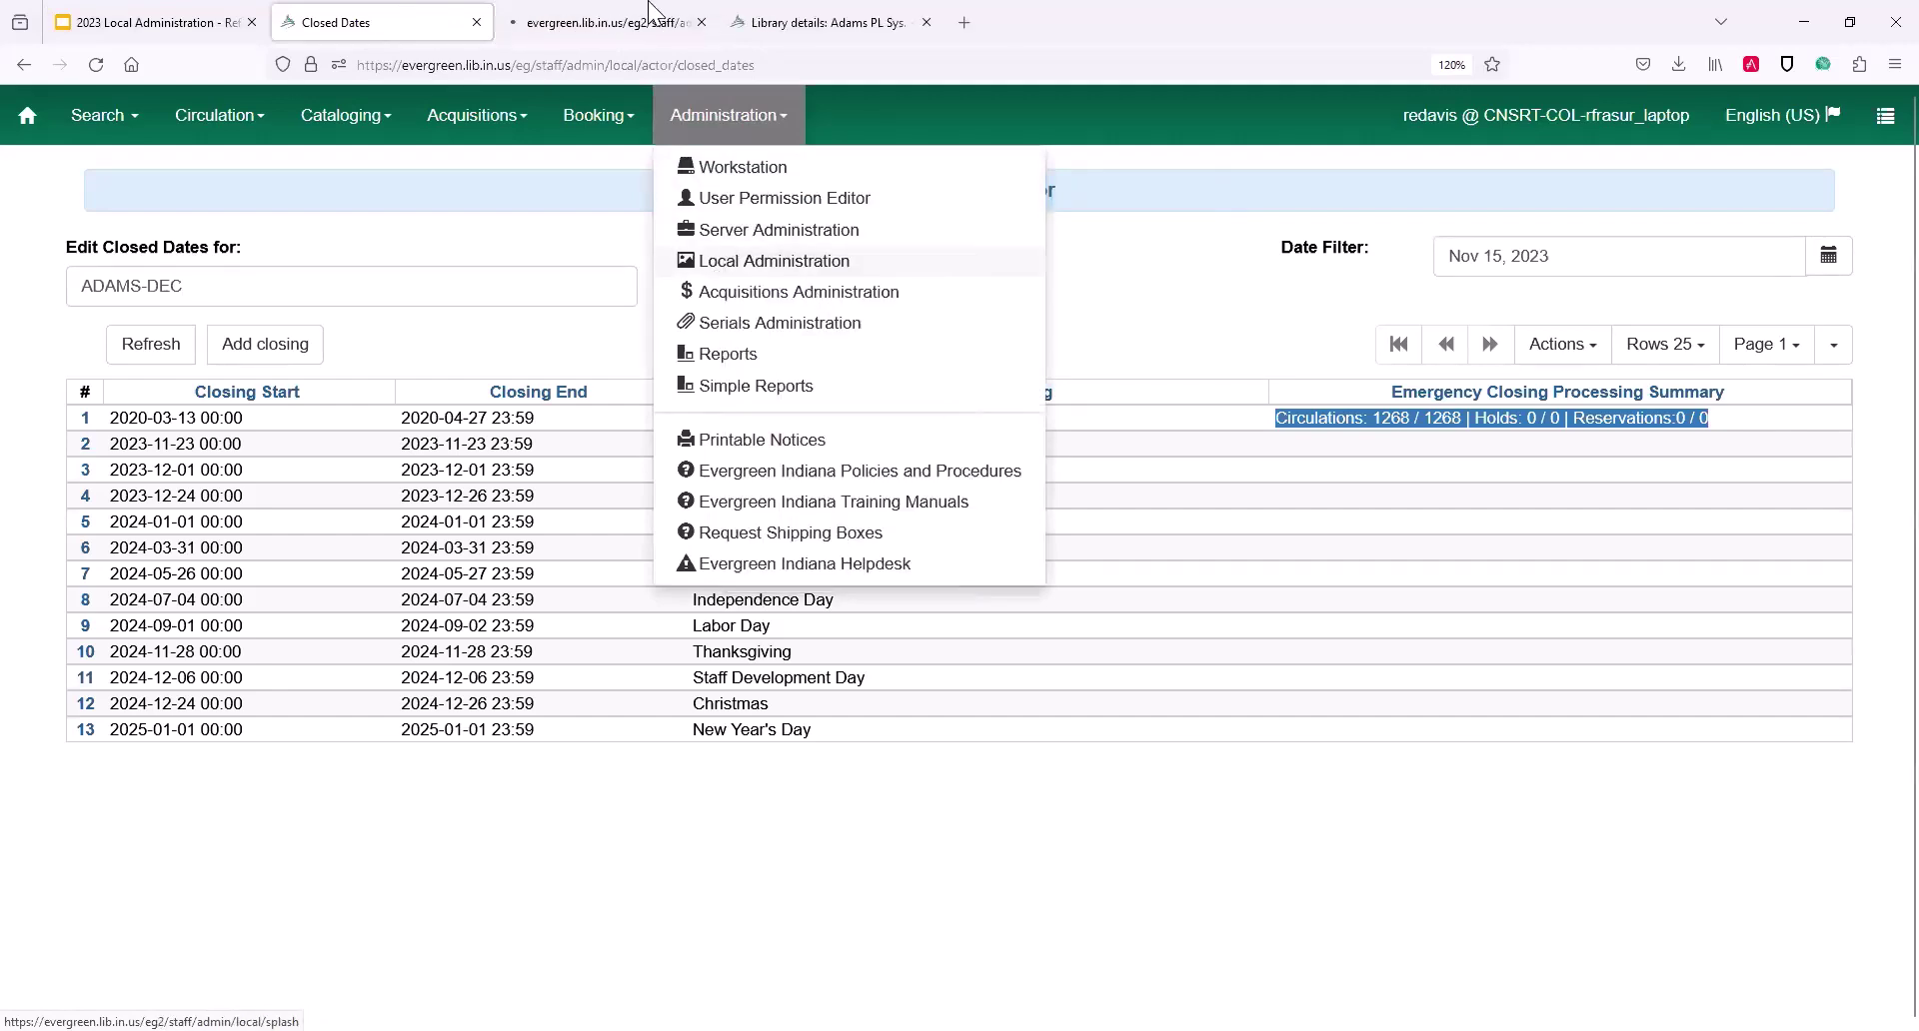
click(588, 30)
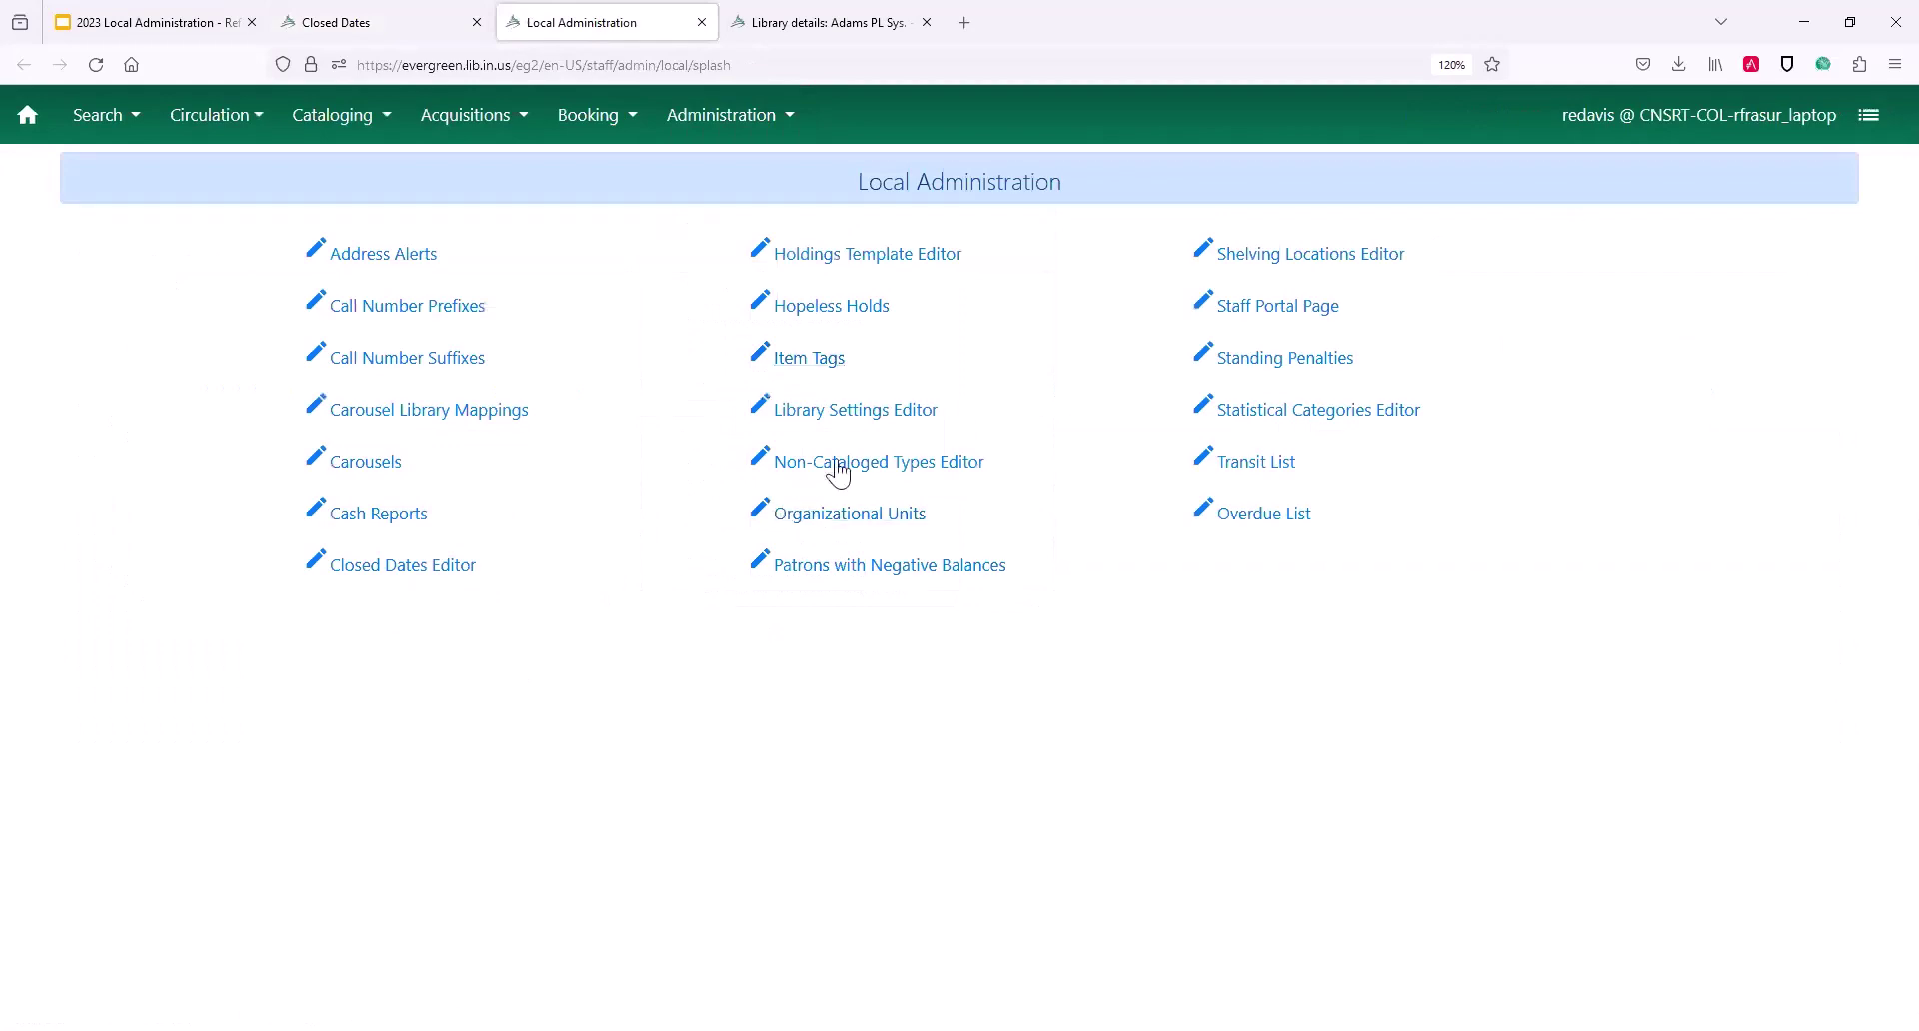
click(868, 517)
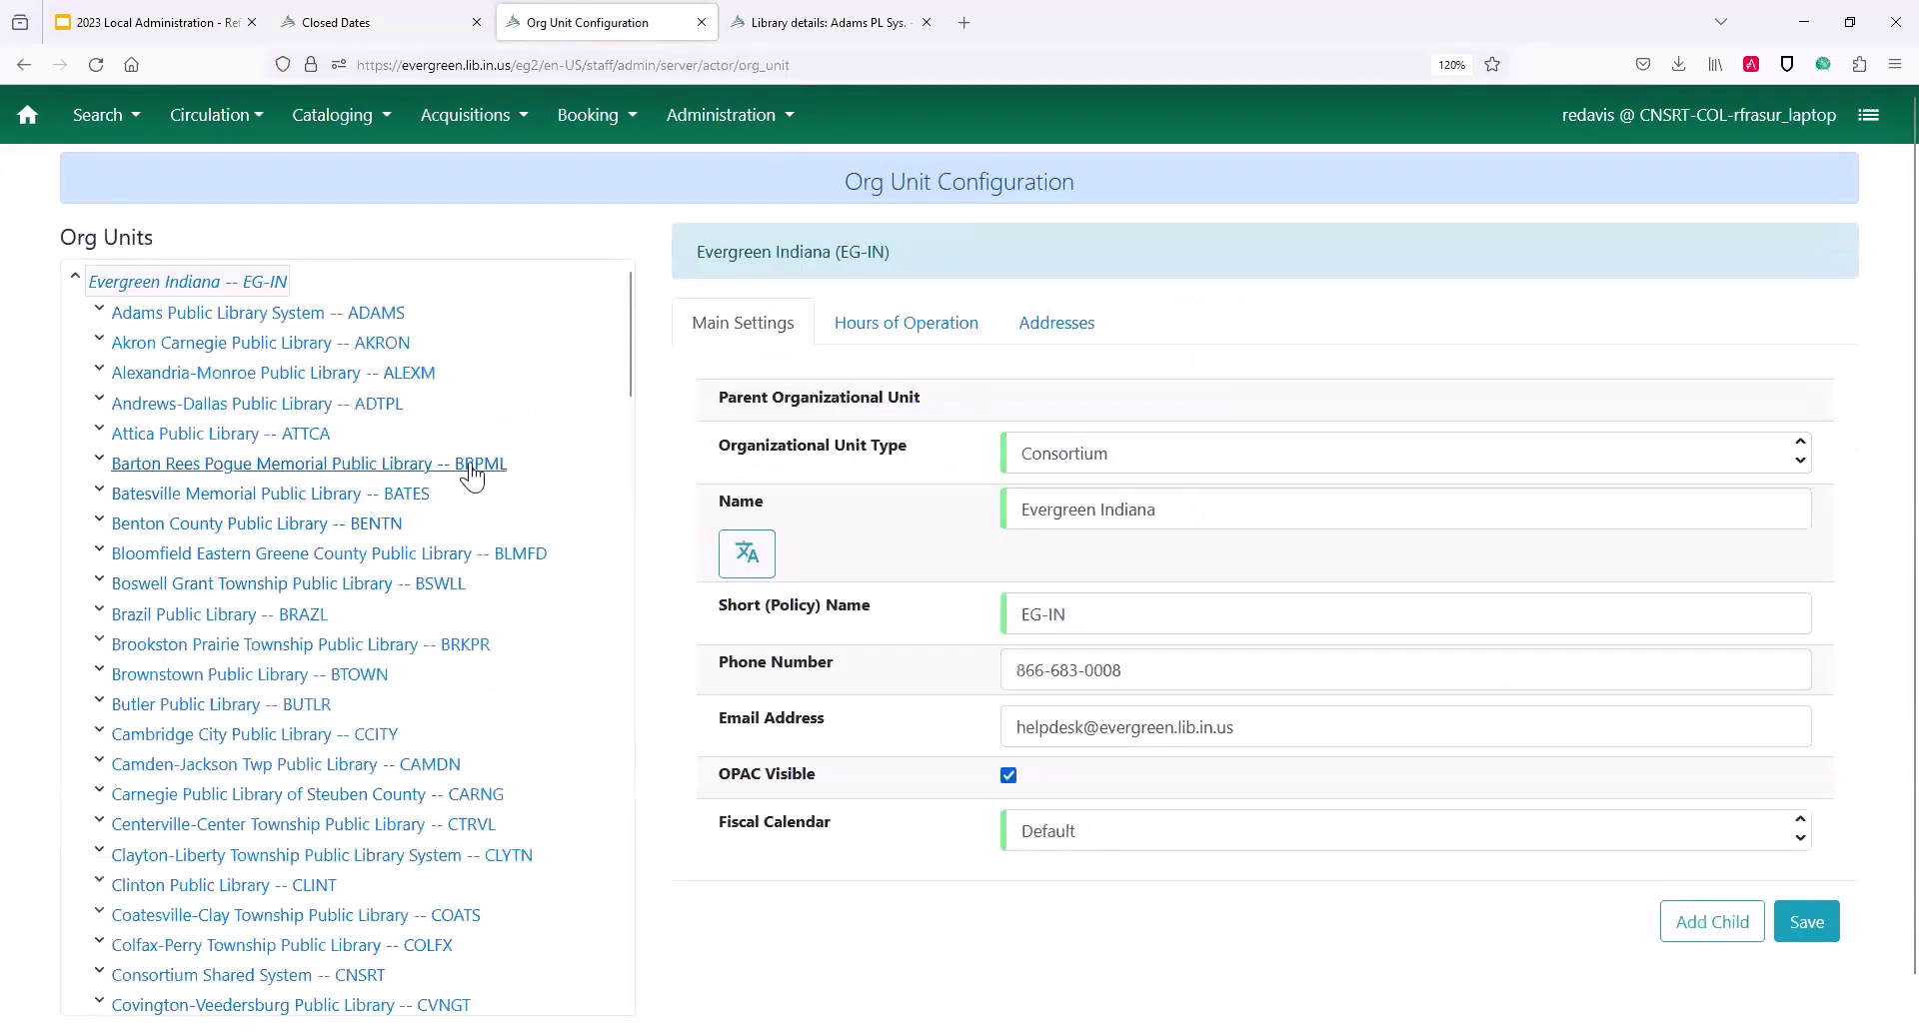
scroll(475, 472, down, 2)
scroll(500, 465, down, 20)
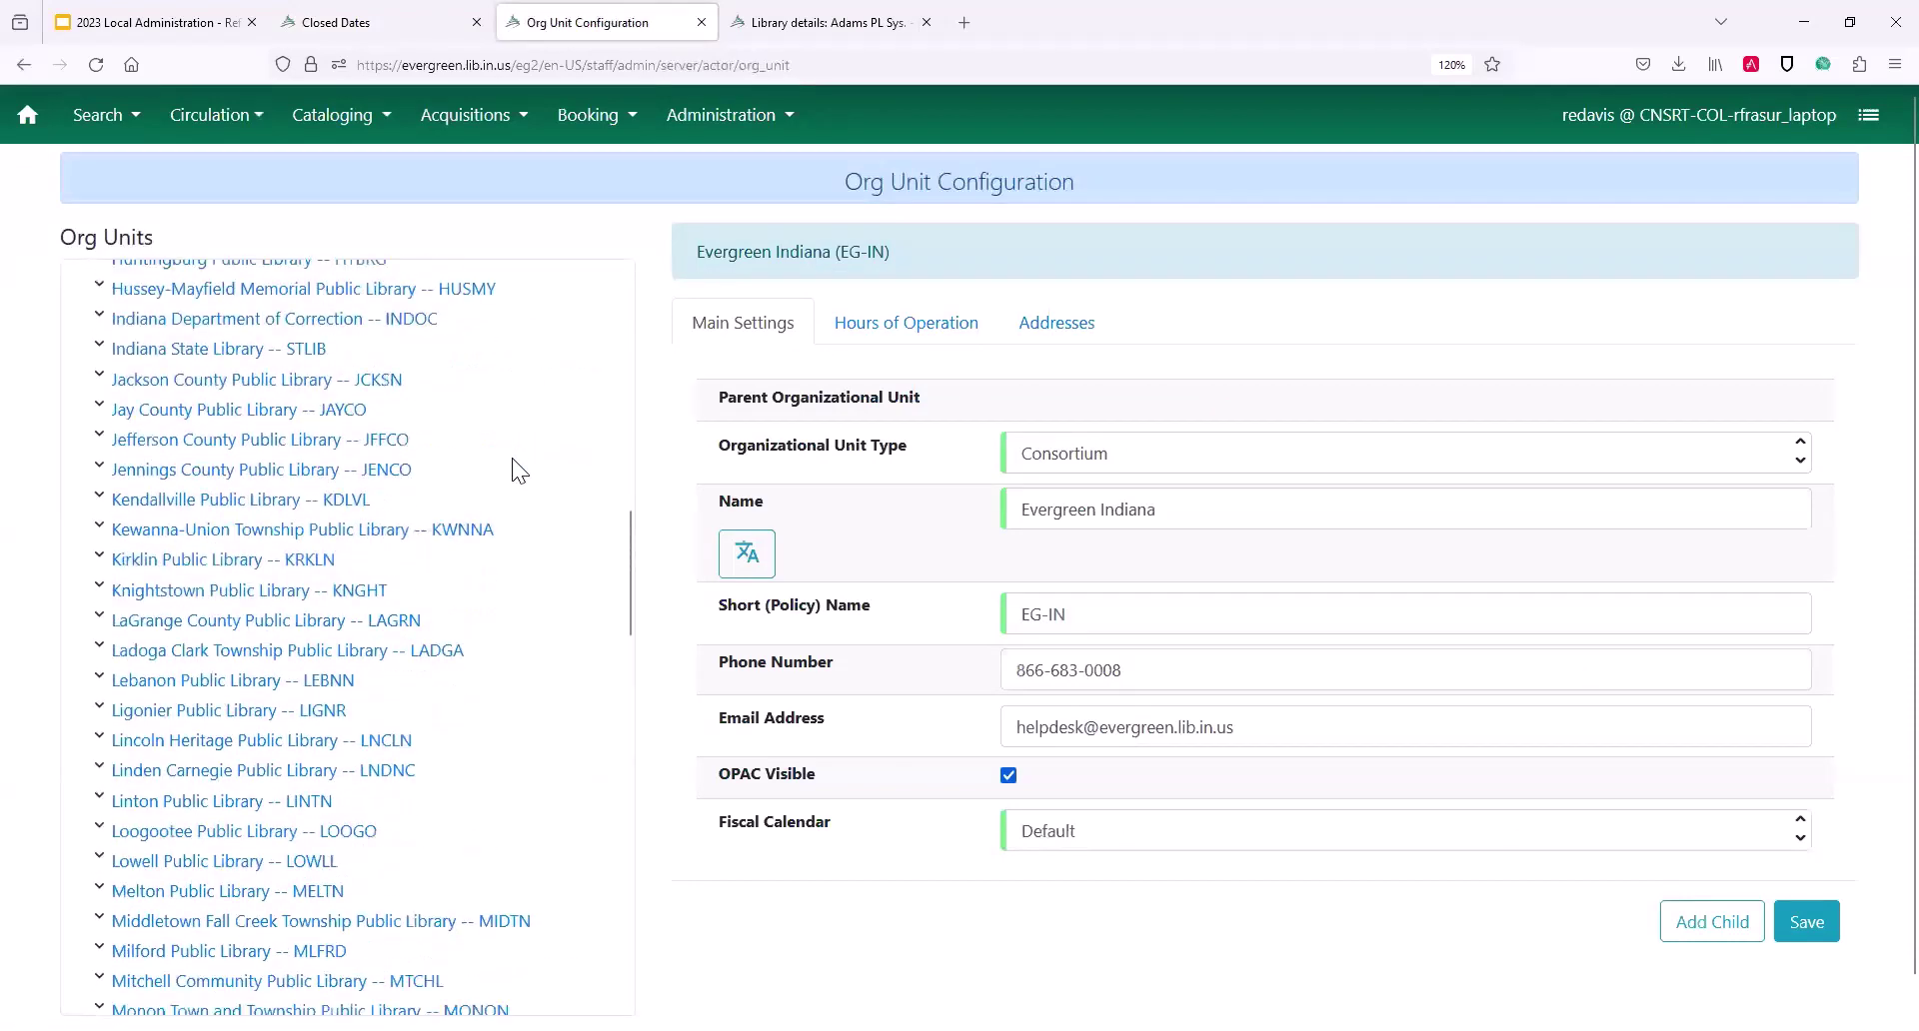
scroll(504, 470, down, 15)
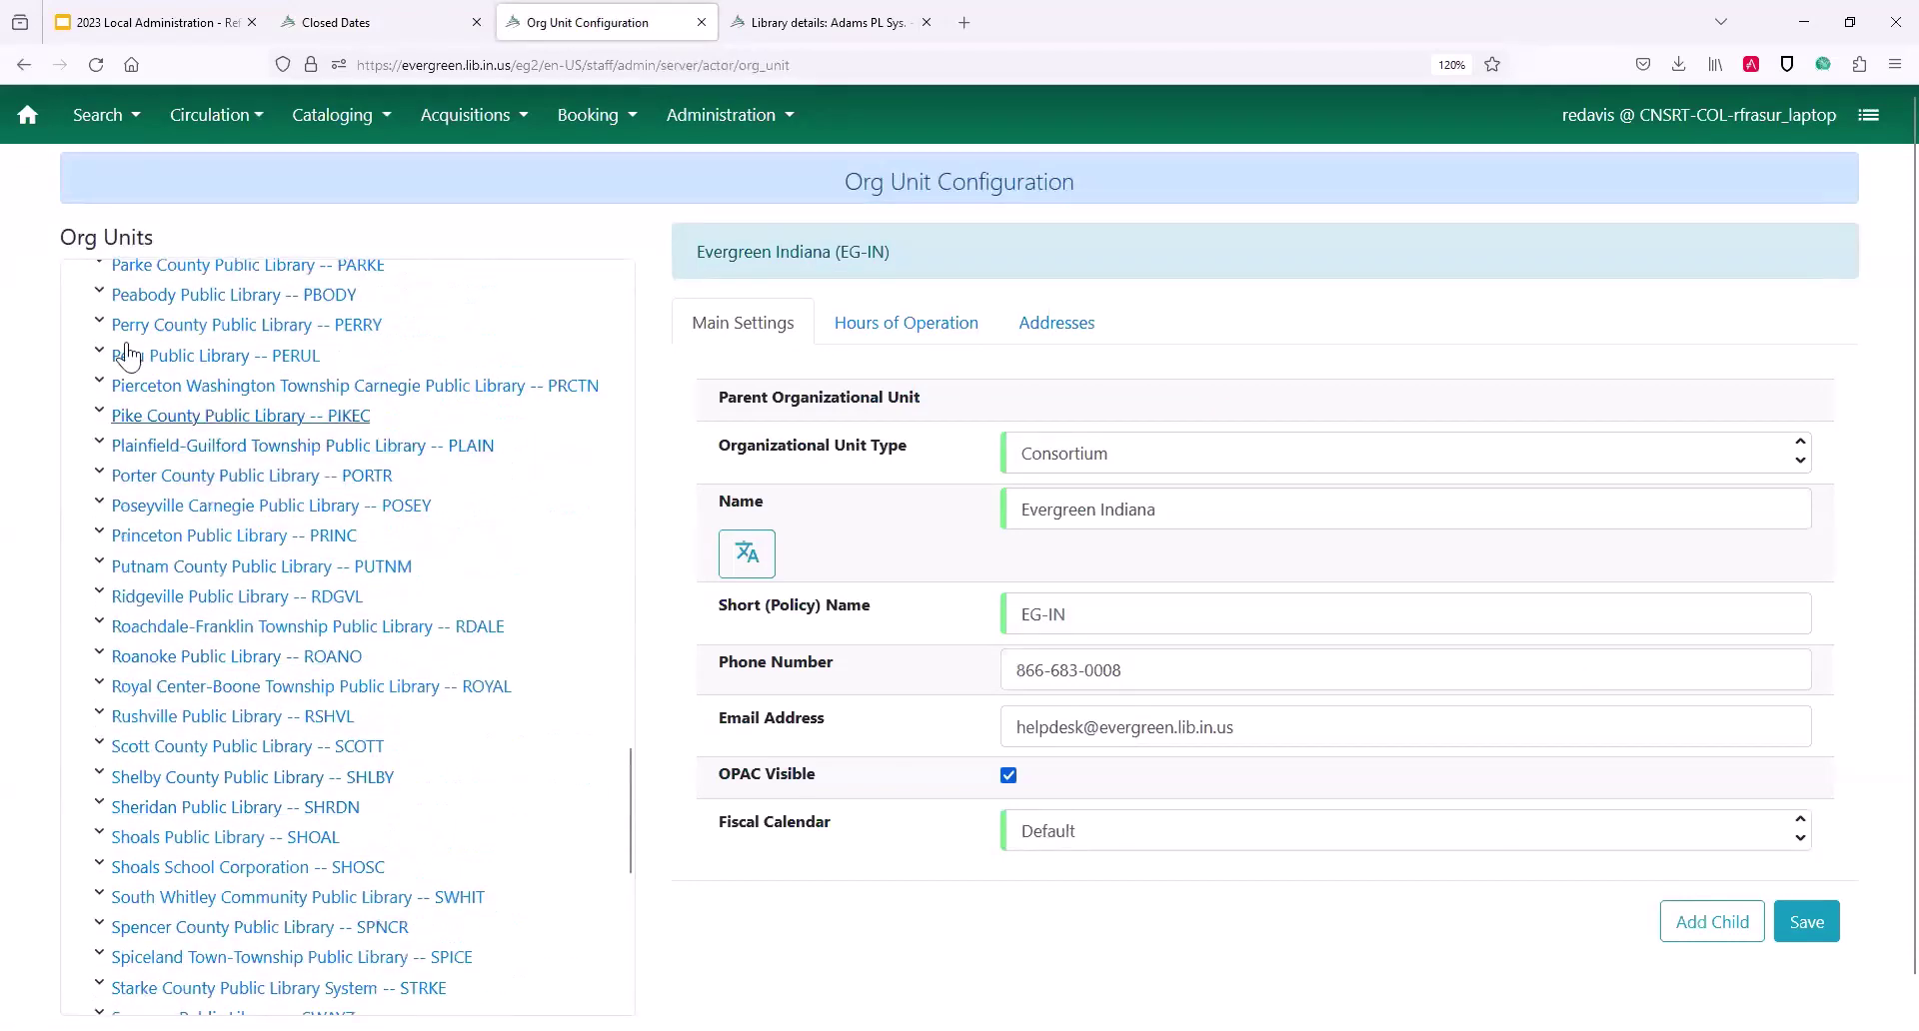
View the PRCTN-PIE branch's hours of operation, then return to the Closed Dates tab.
click(102, 383)
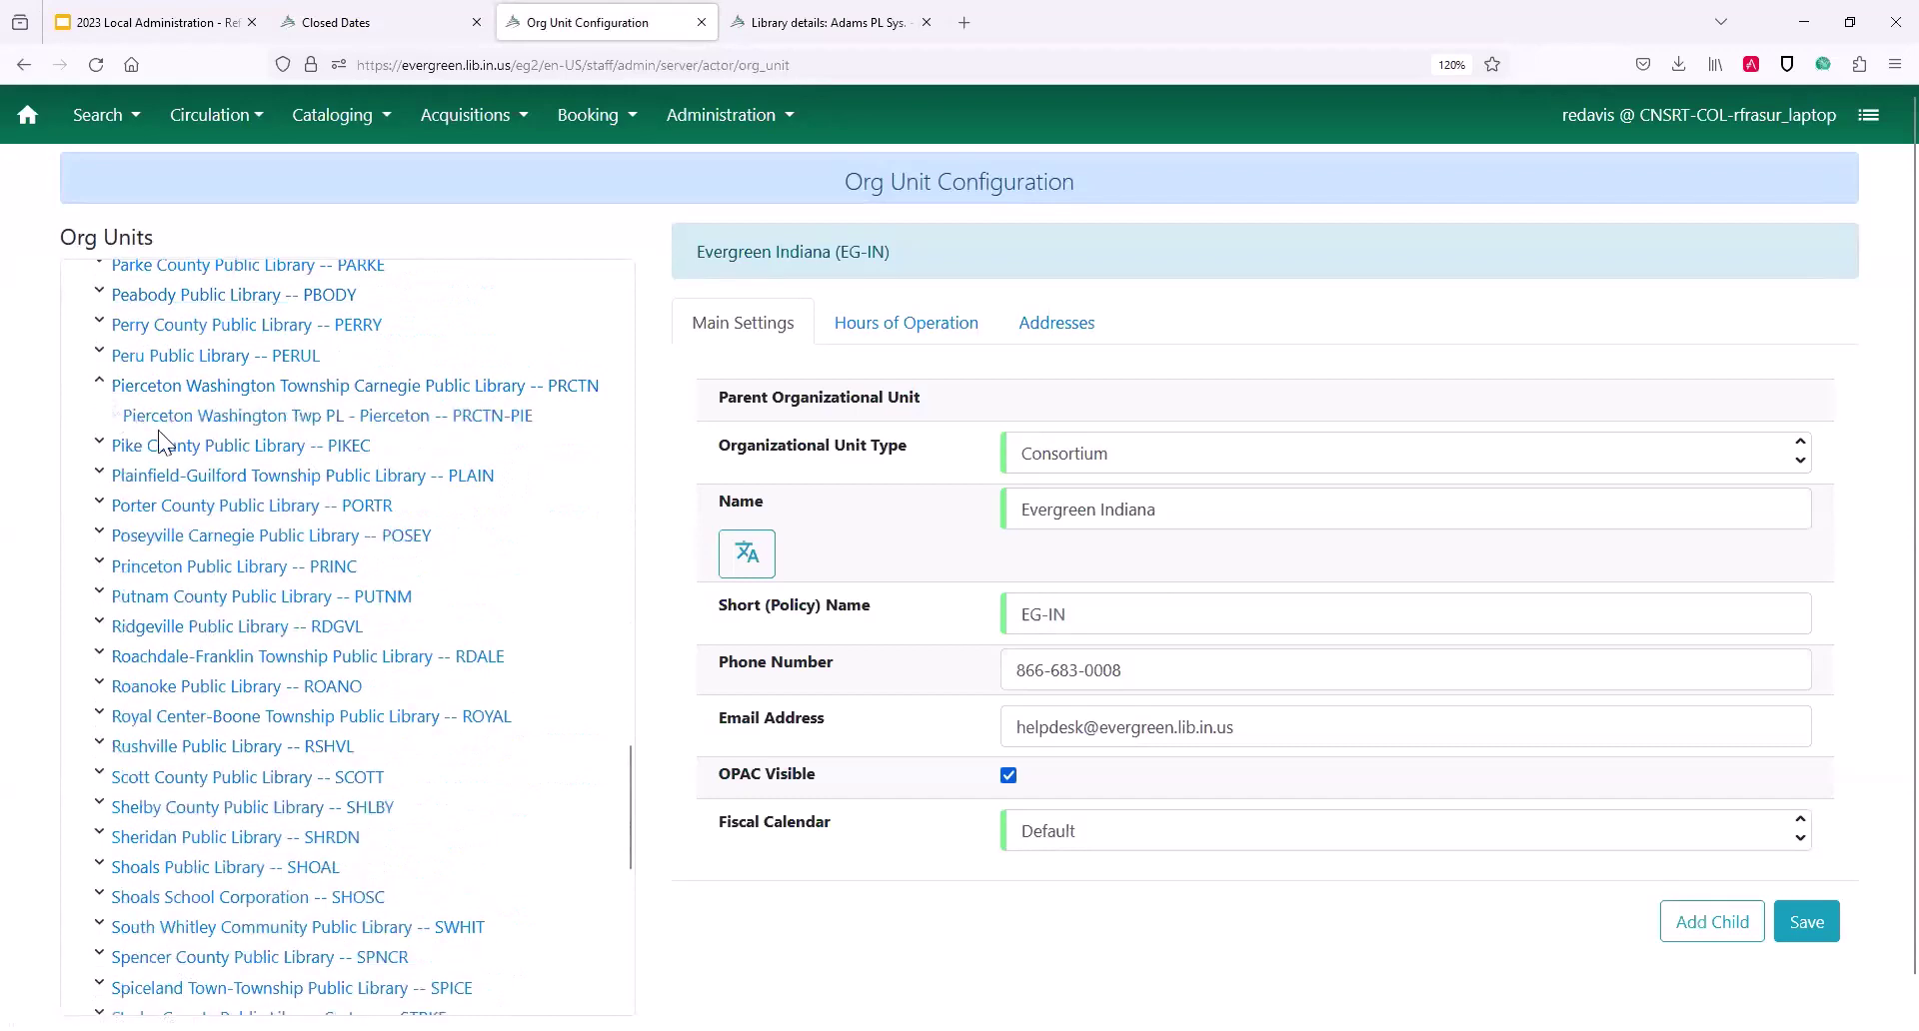
click(184, 427)
click(882, 323)
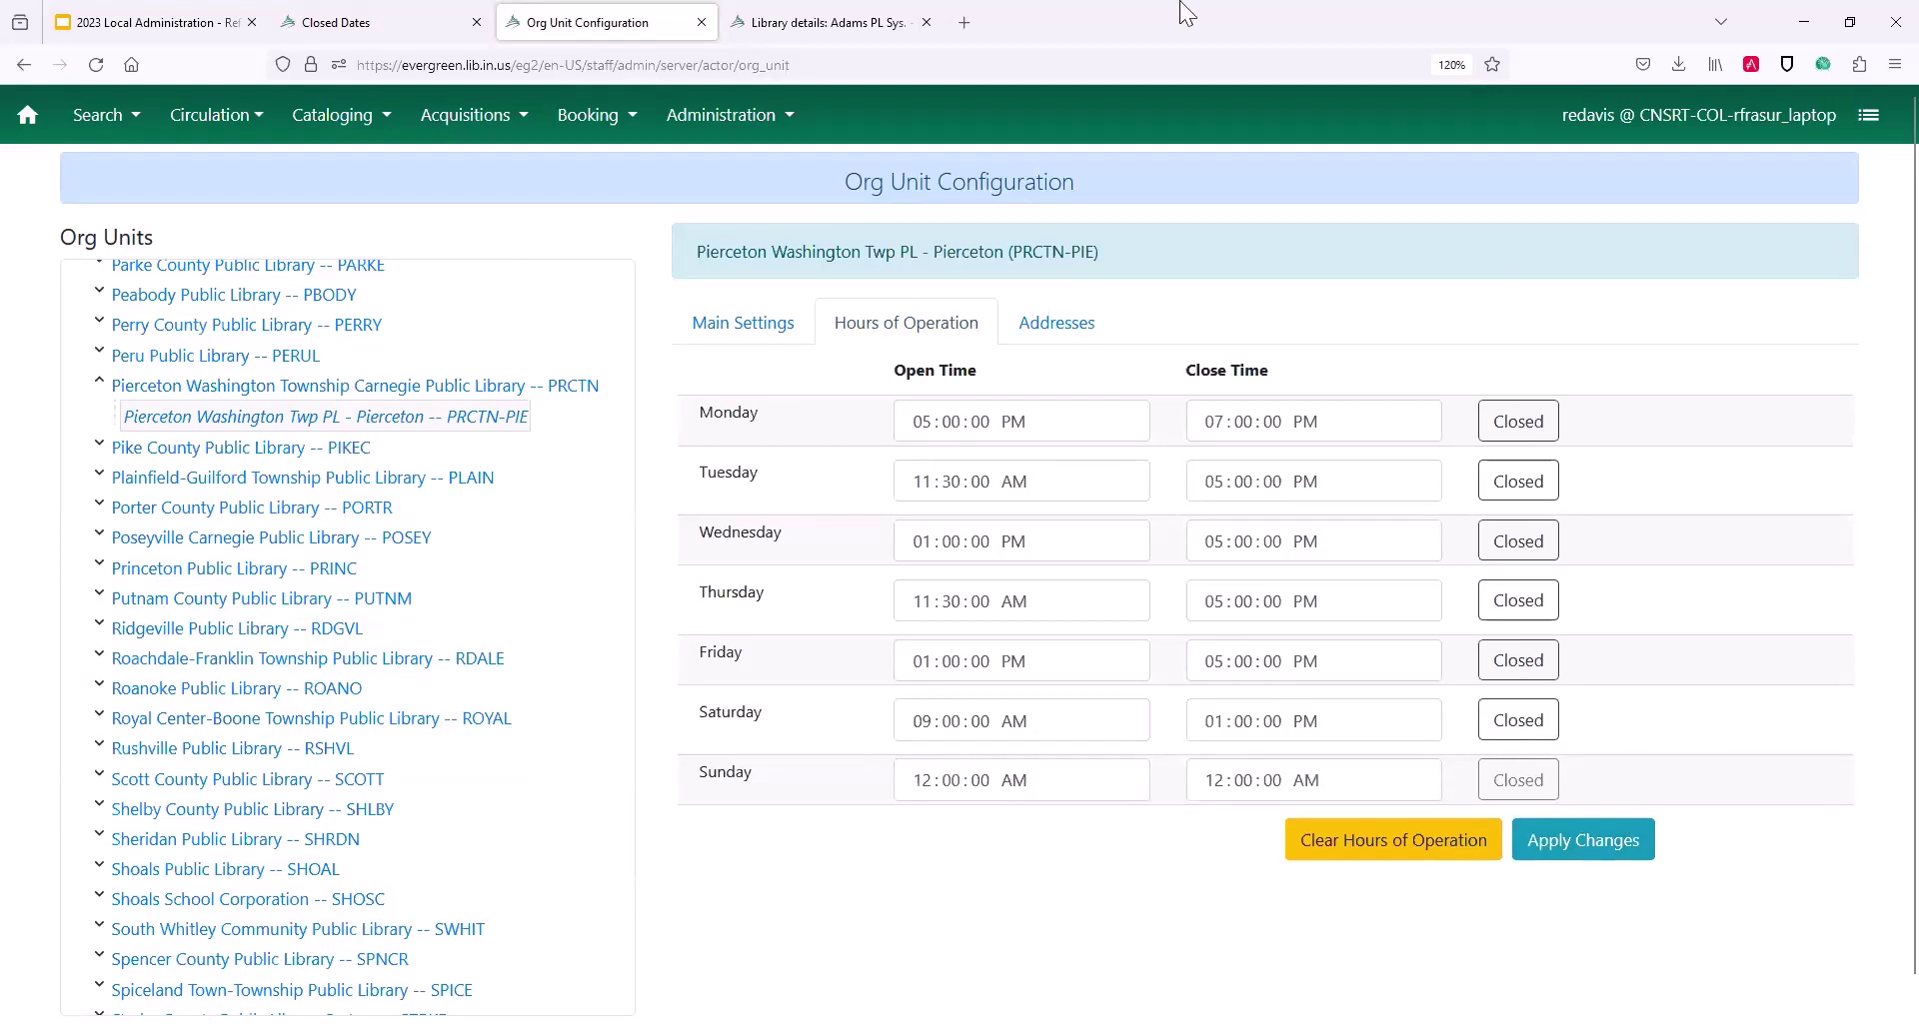
click(368, 14)
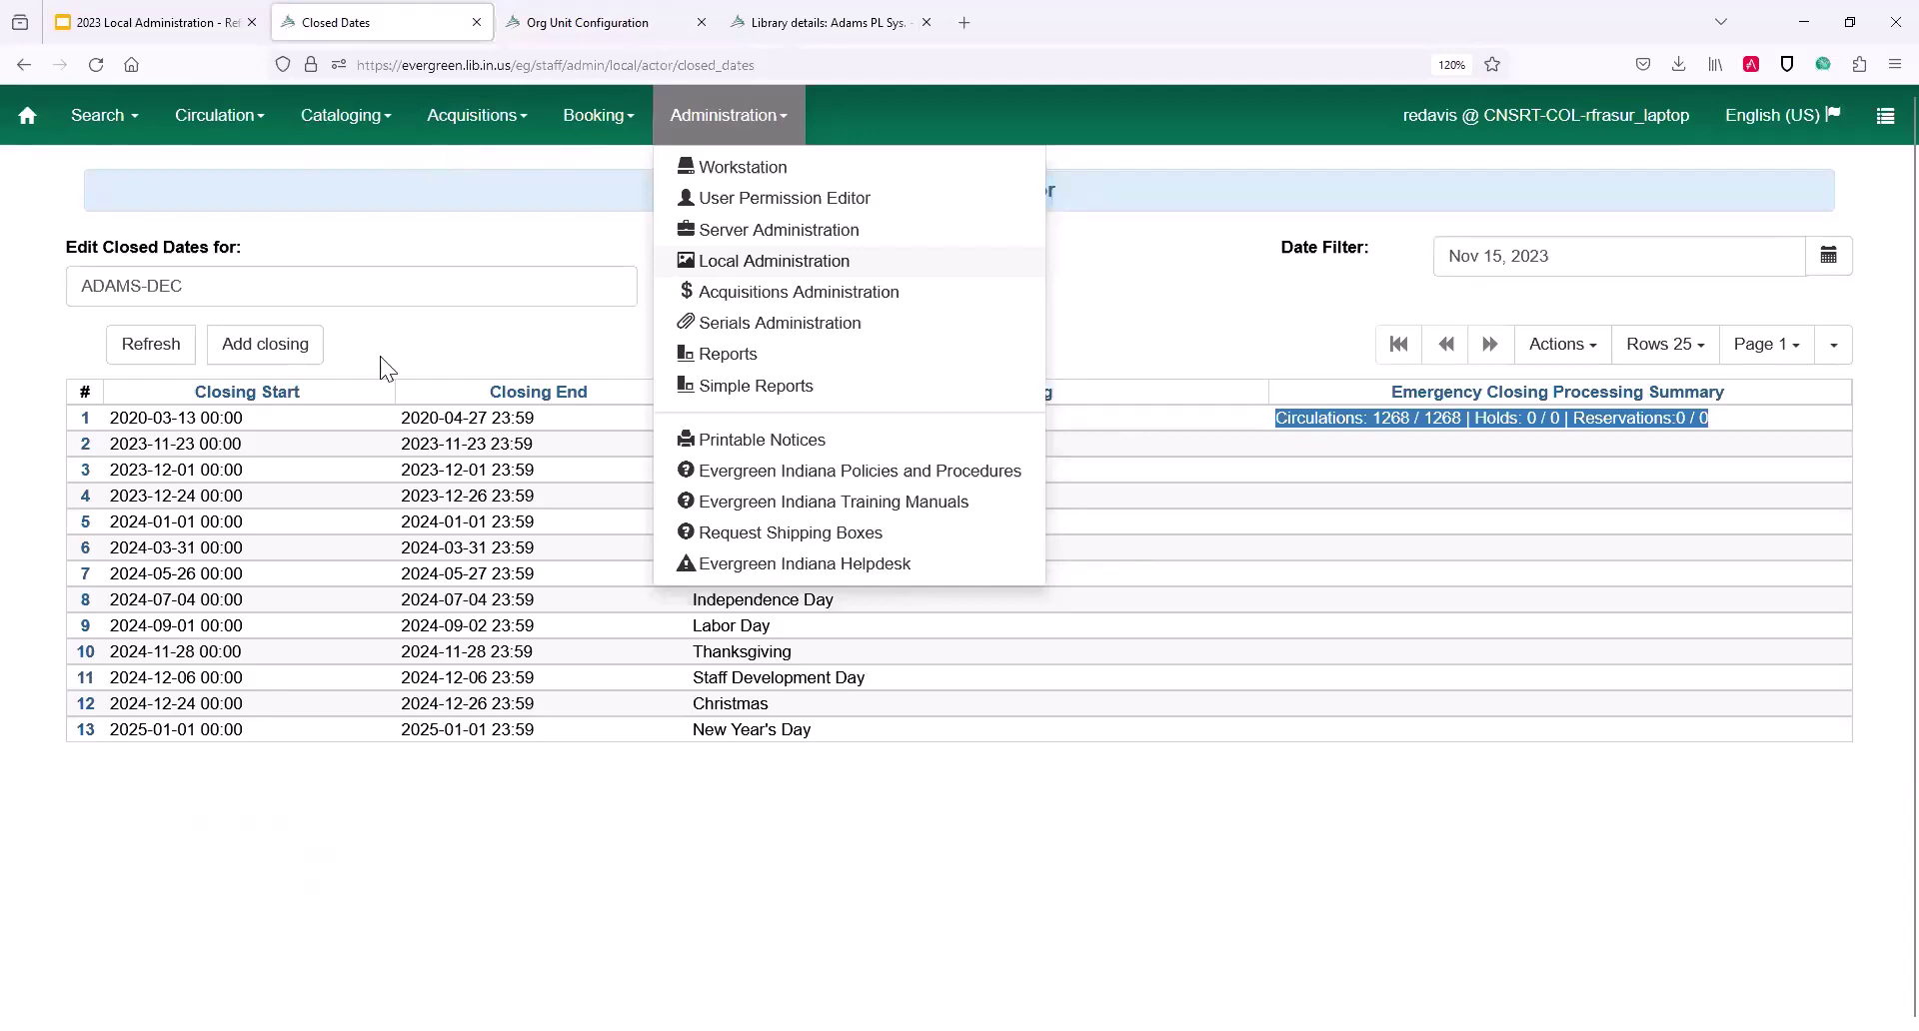
Change the Edit Closed Dates for library from ADAMS-DEC to CNSRT-COL.
click(468, 225)
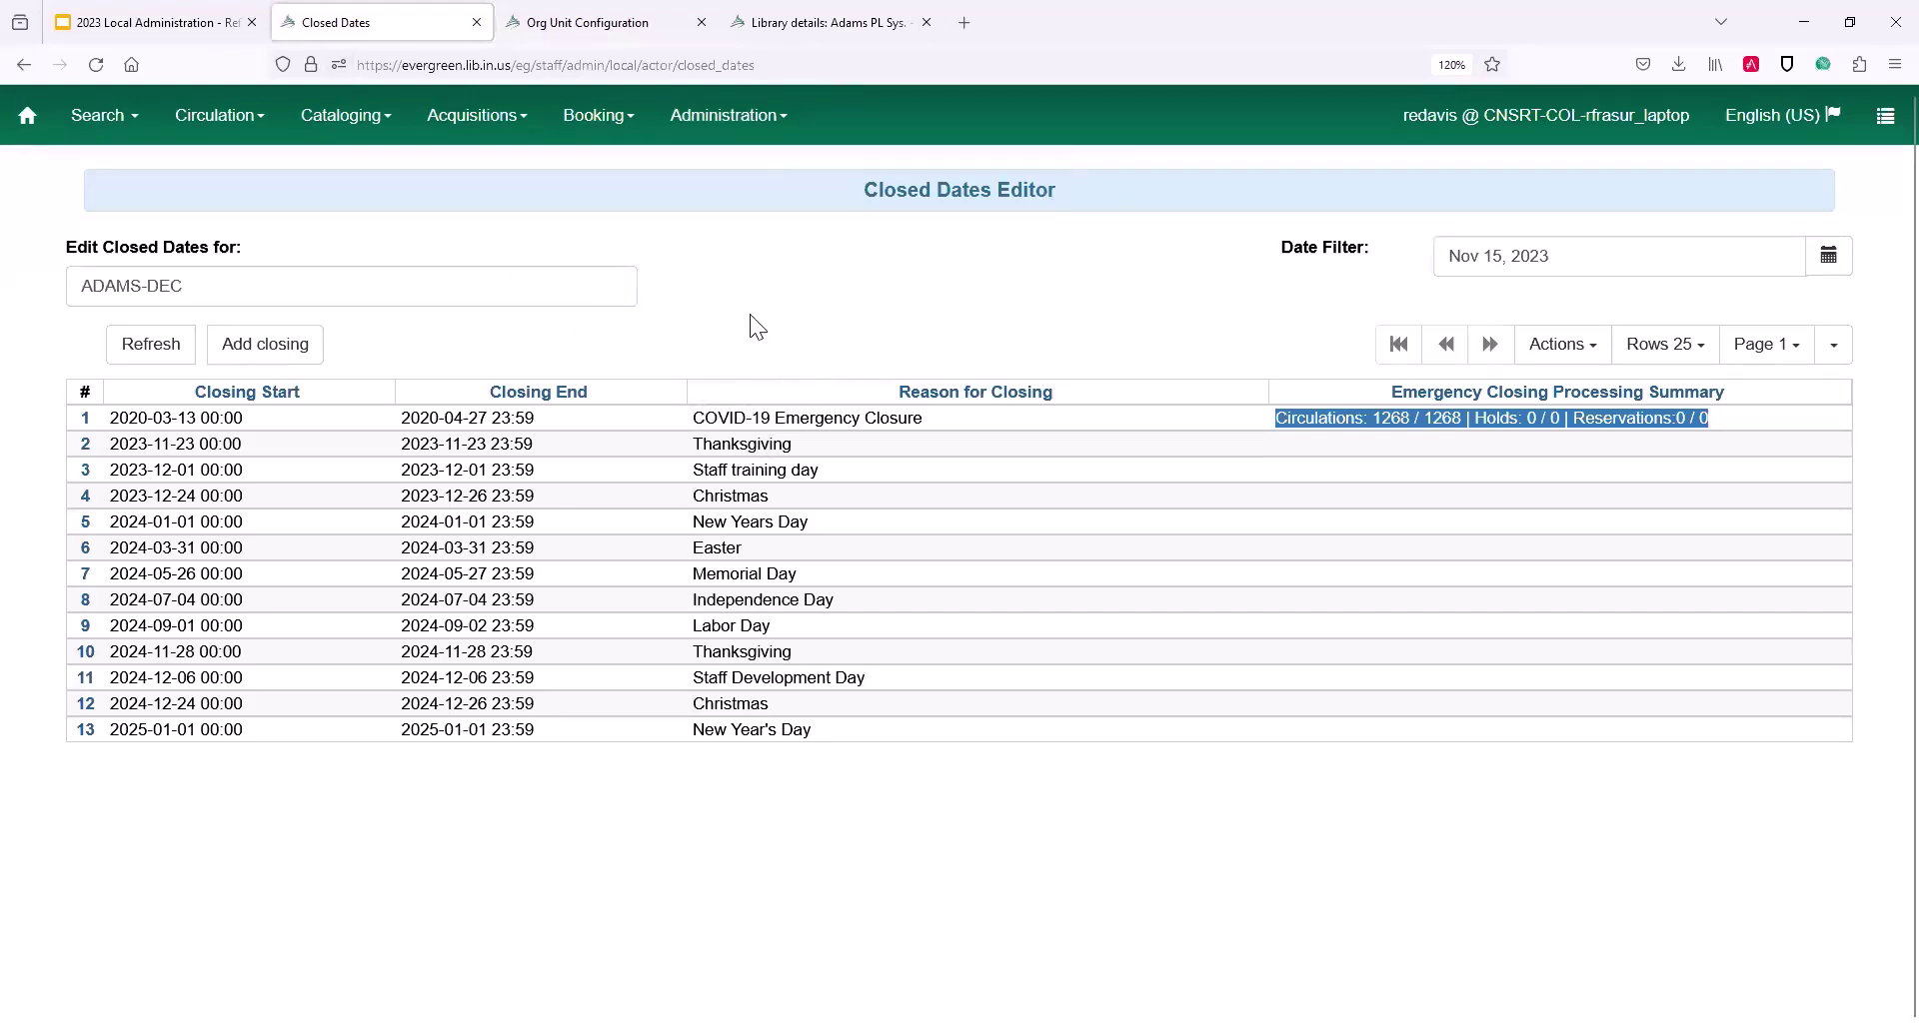
click(267, 286)
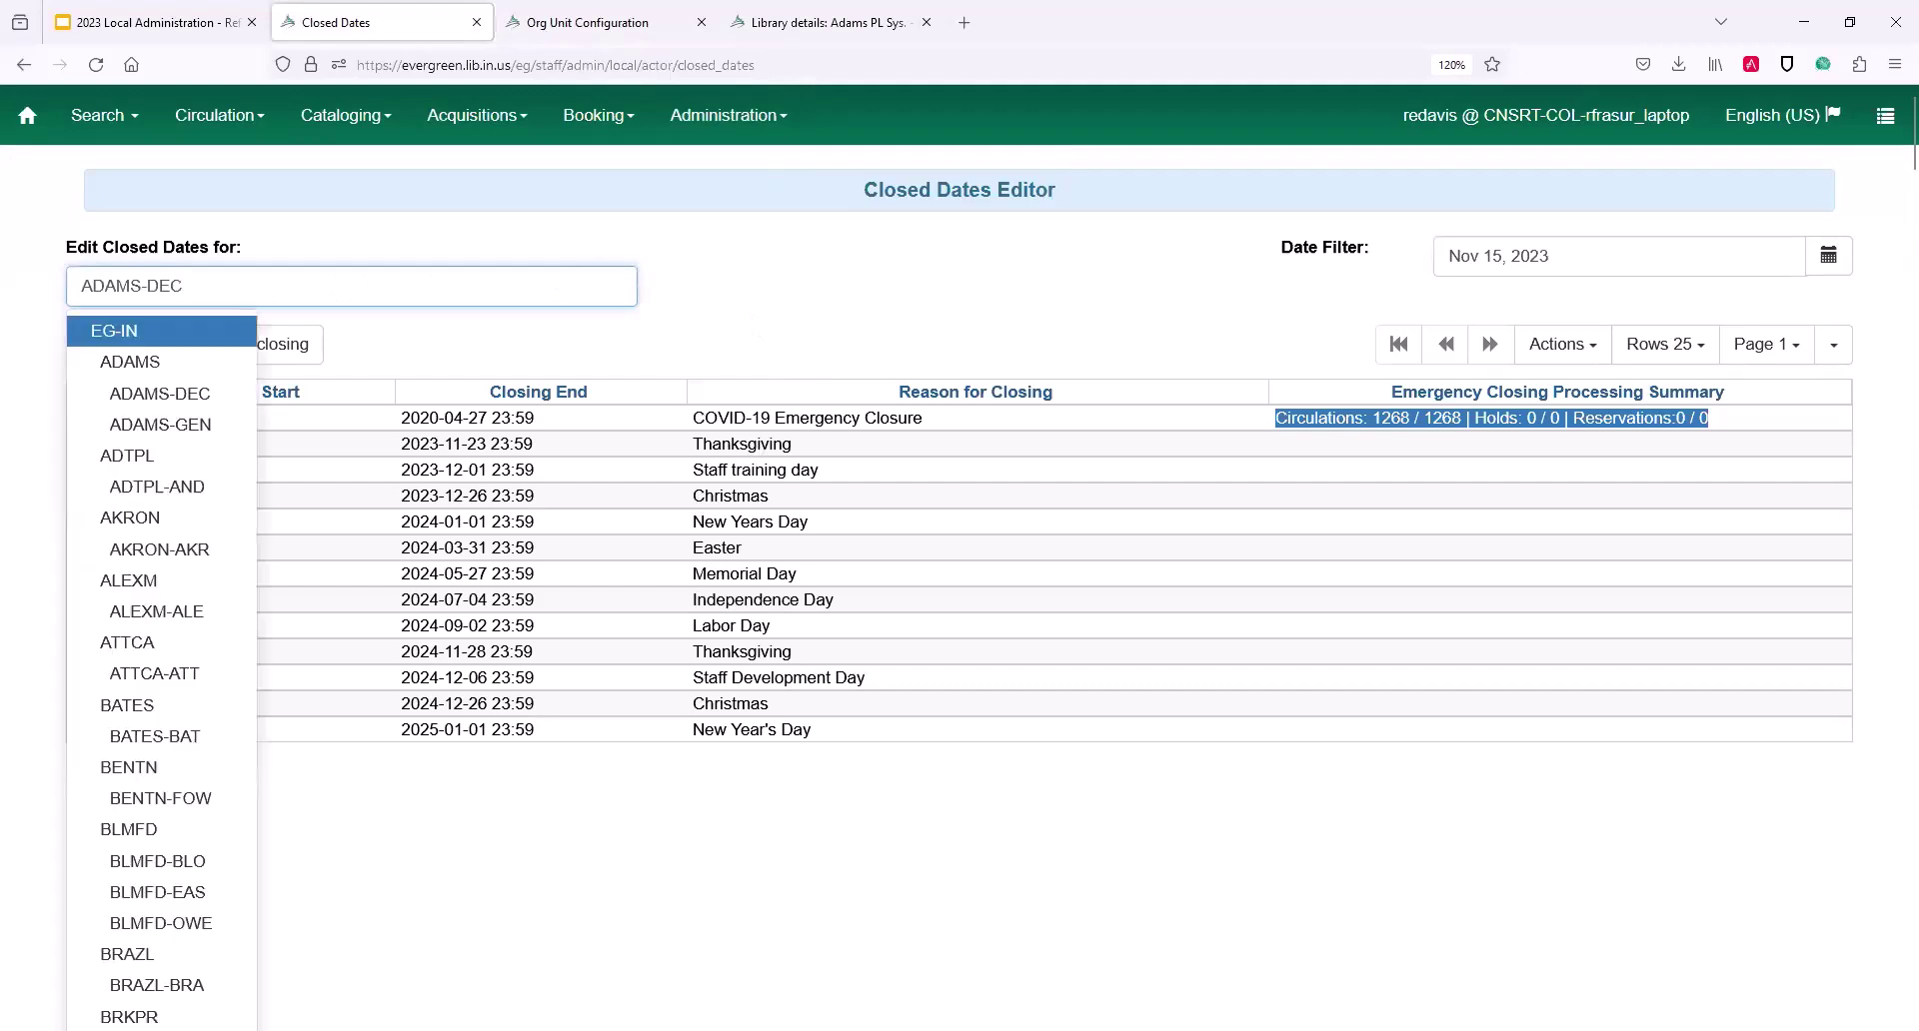
key(BackSpace)
key(BackSpace)
key(BackSpace)
key(BackSpace)
key(BackSpace)
key(BackSpace)
key(BackSpace)
key(BackSpace)
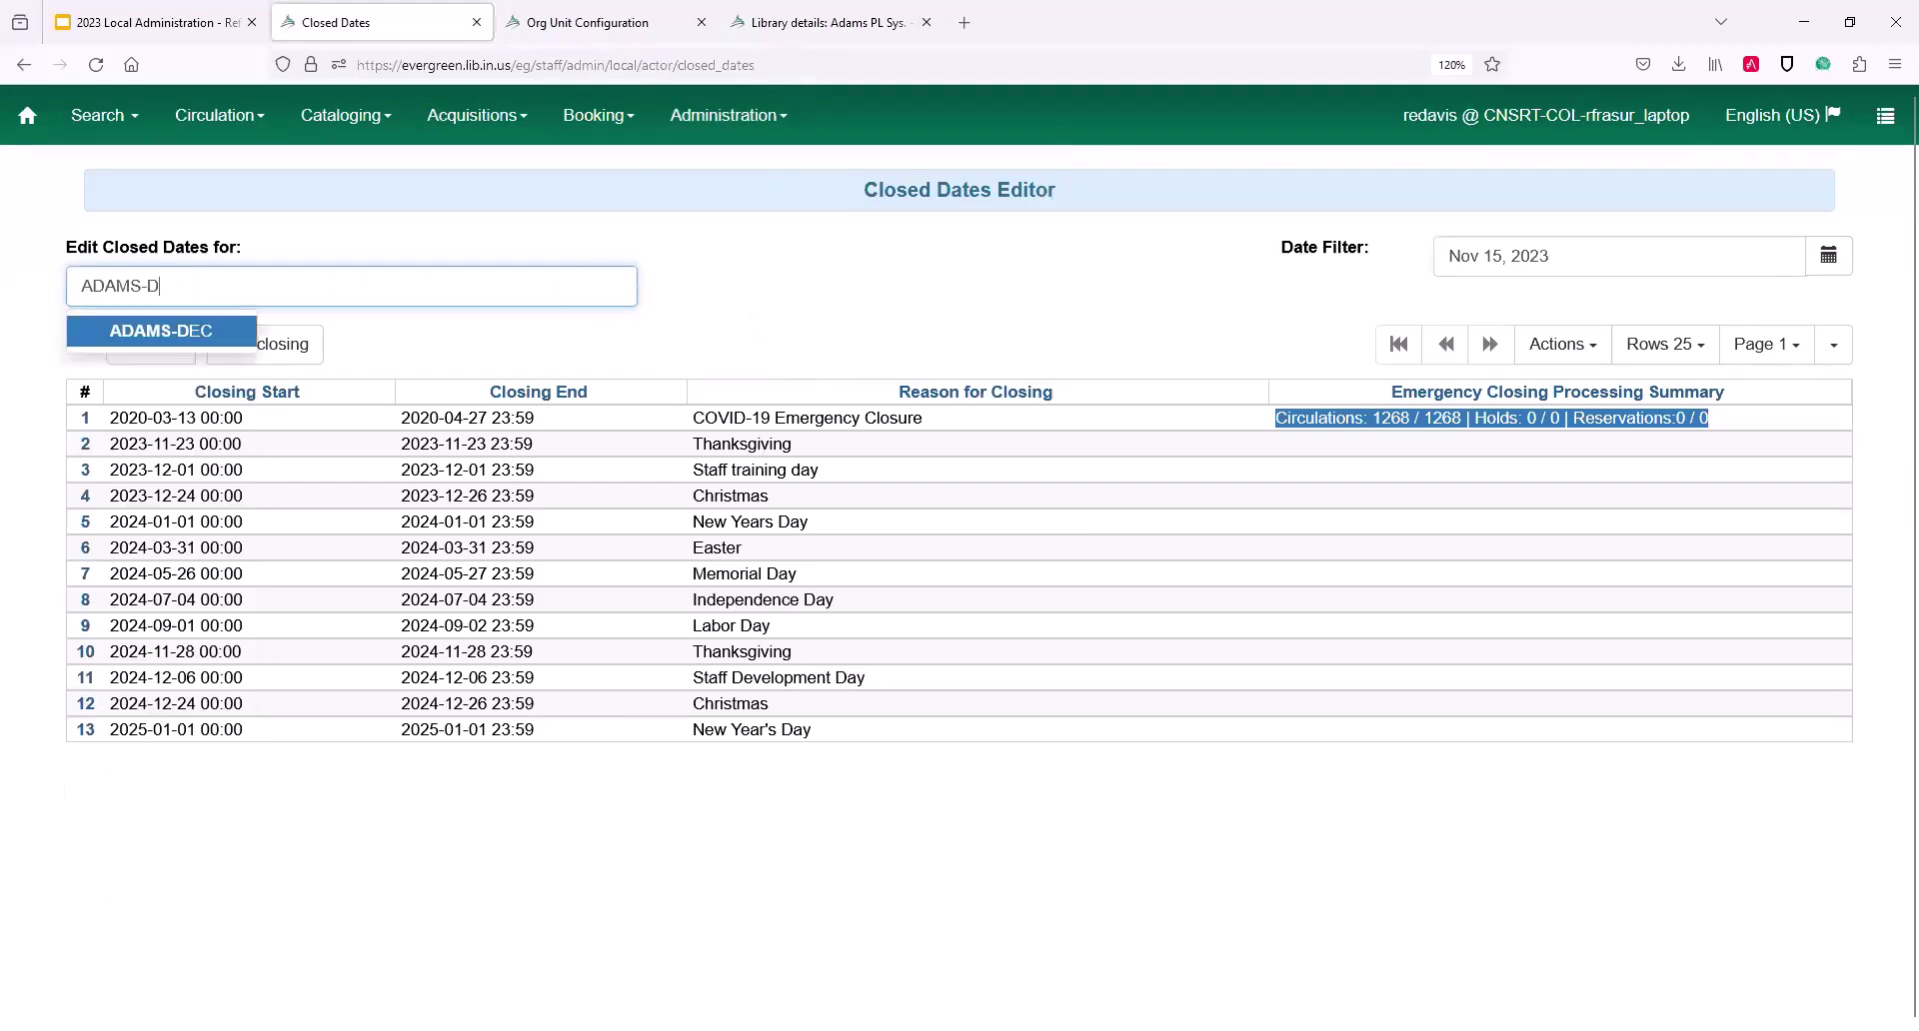
key(BackSpace)
text(c)
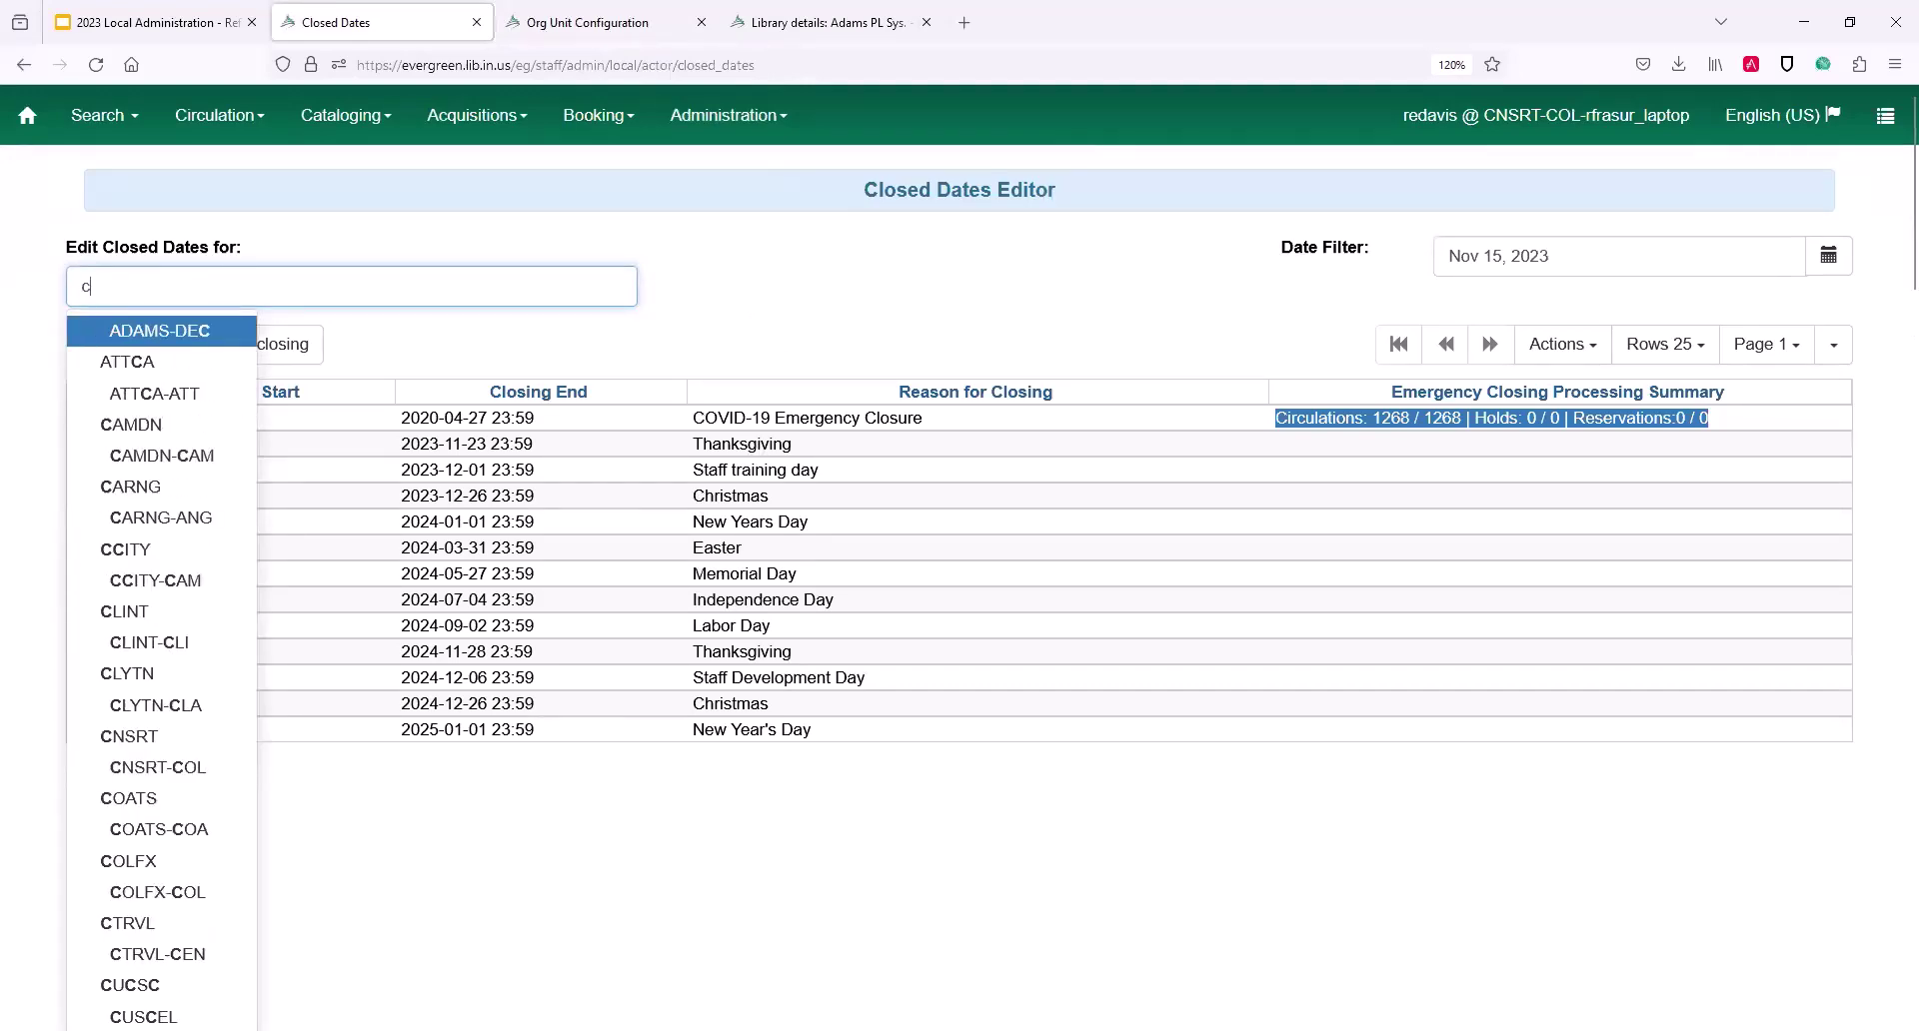
text(n)
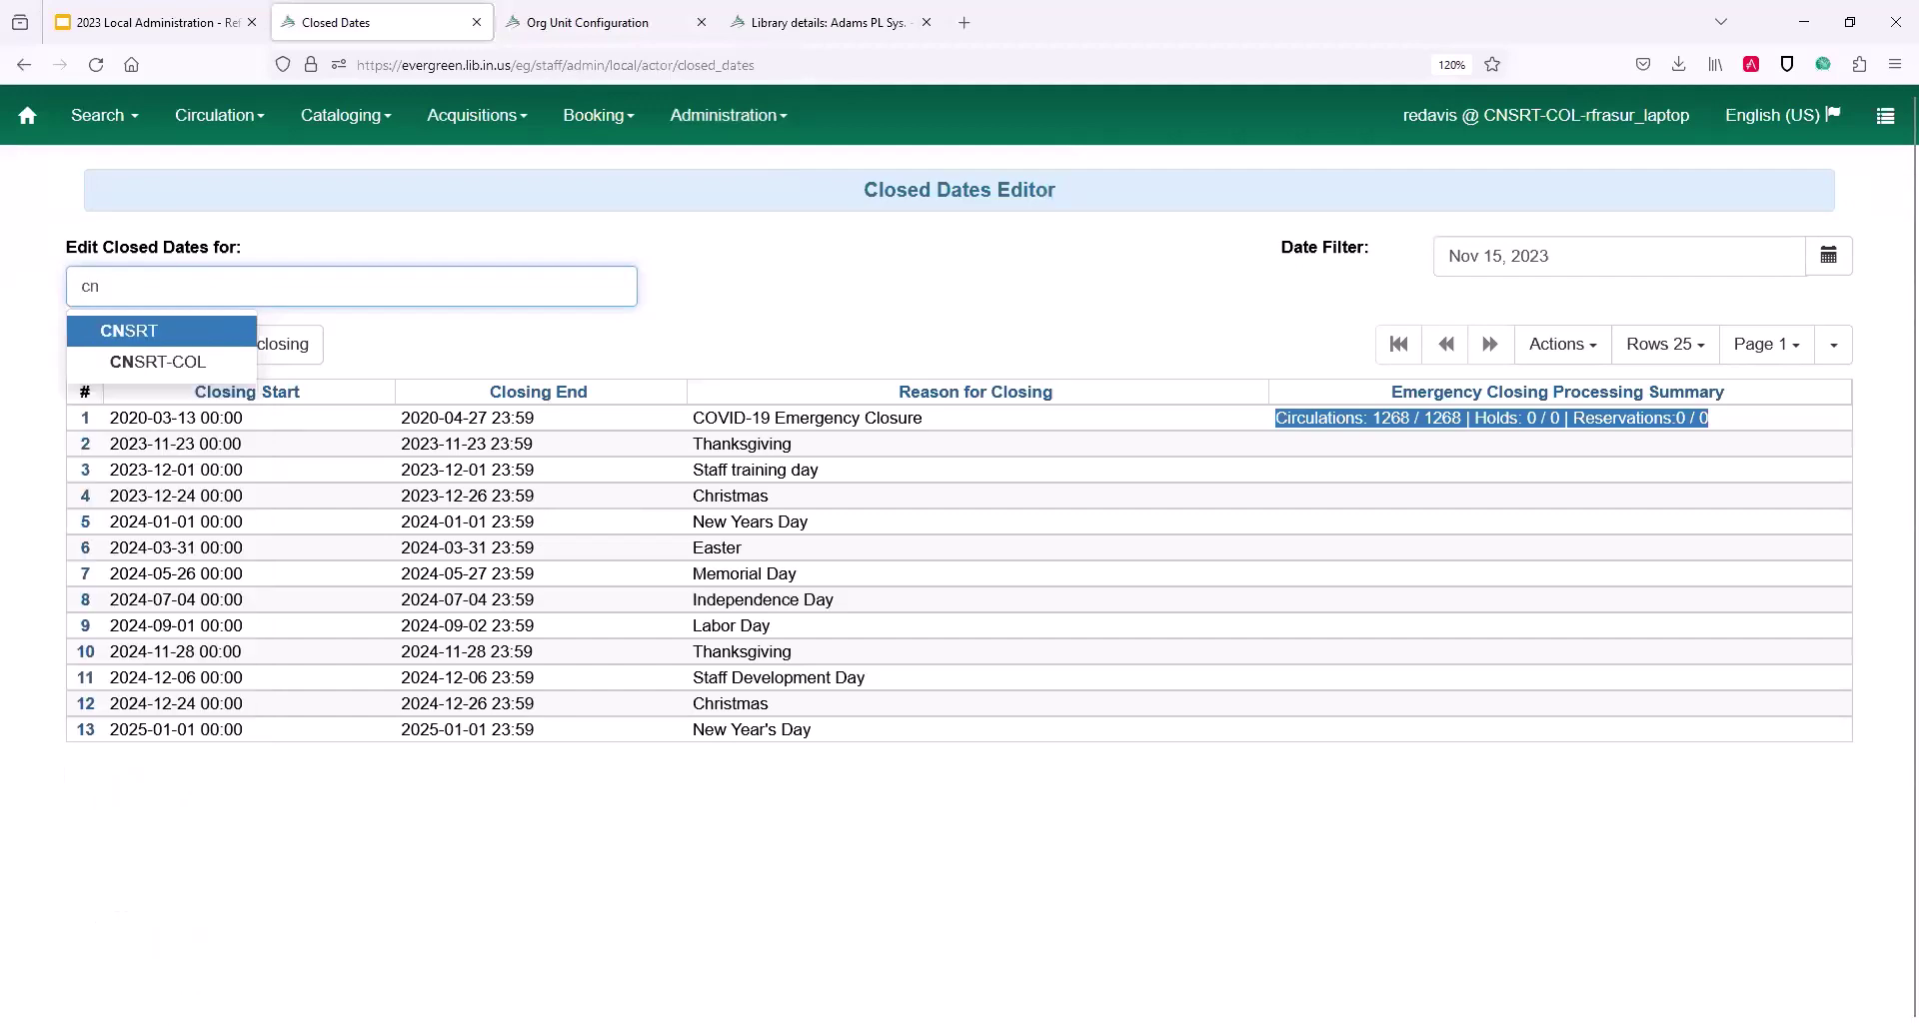
click(220, 366)
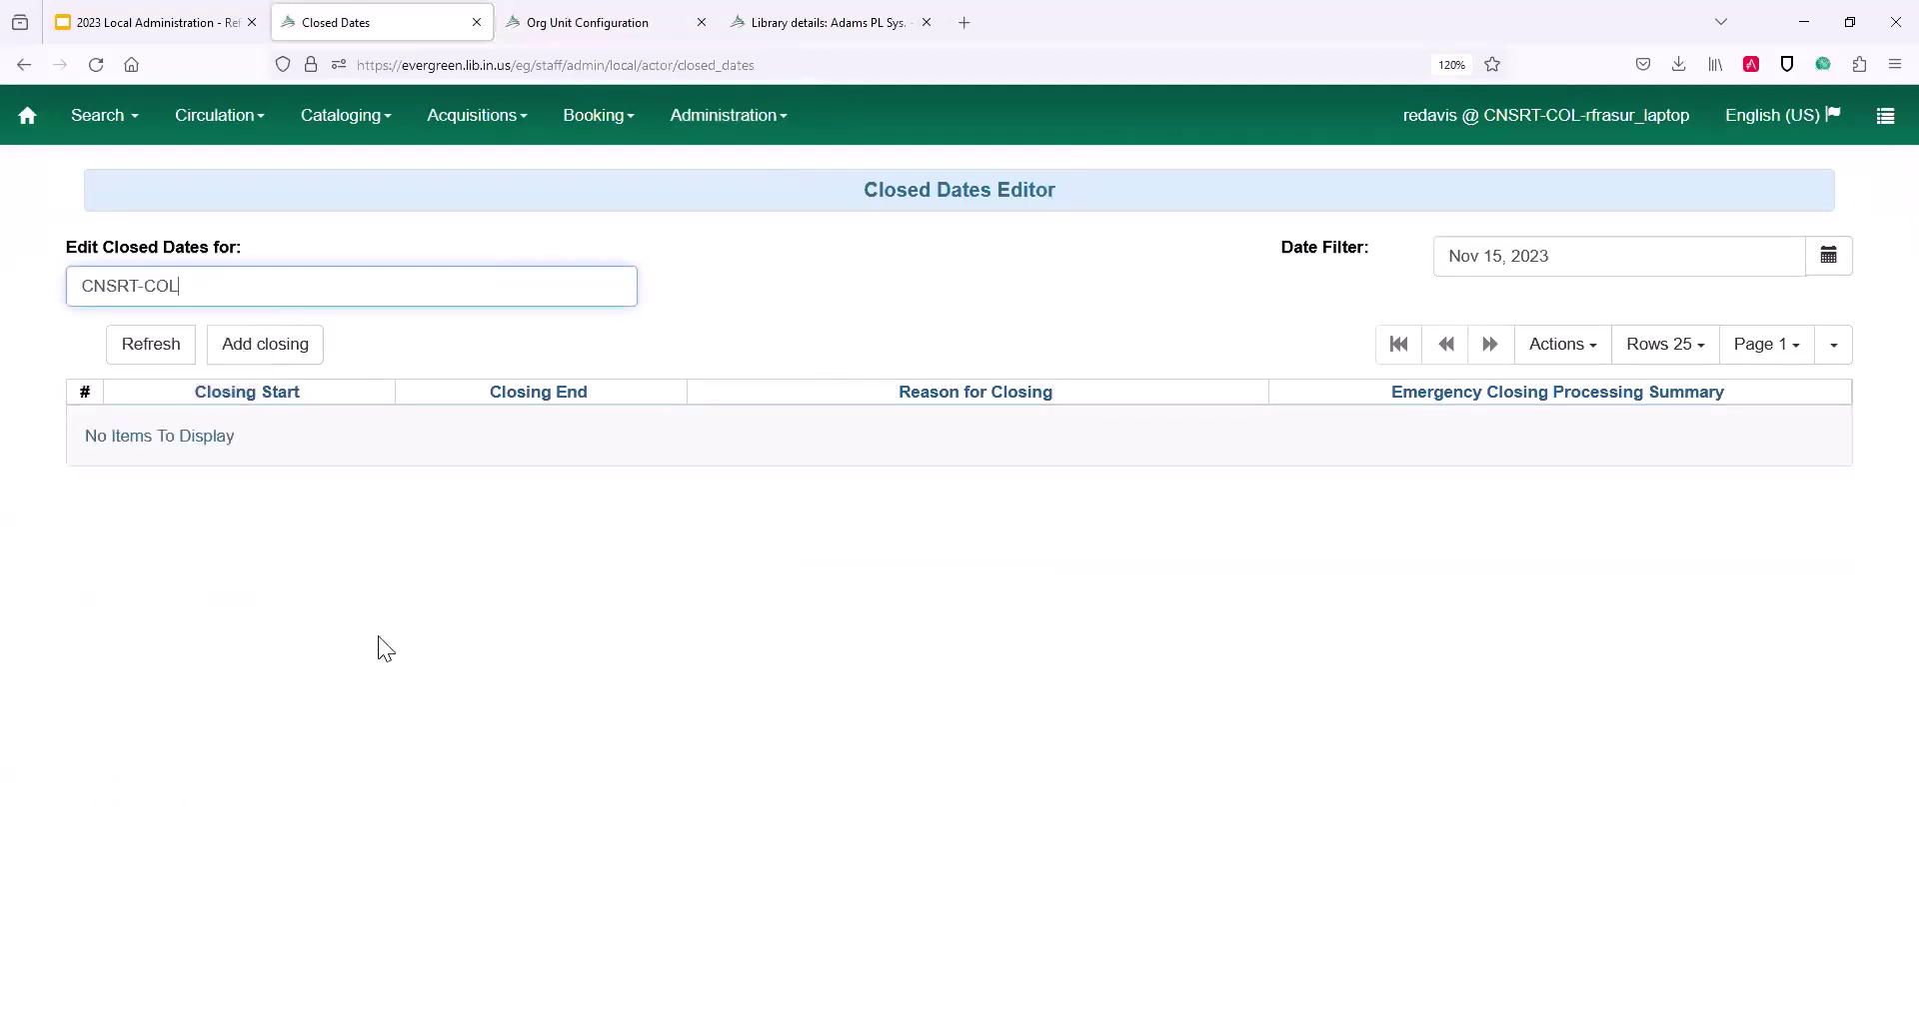
drag(180, 285, 141, 281)
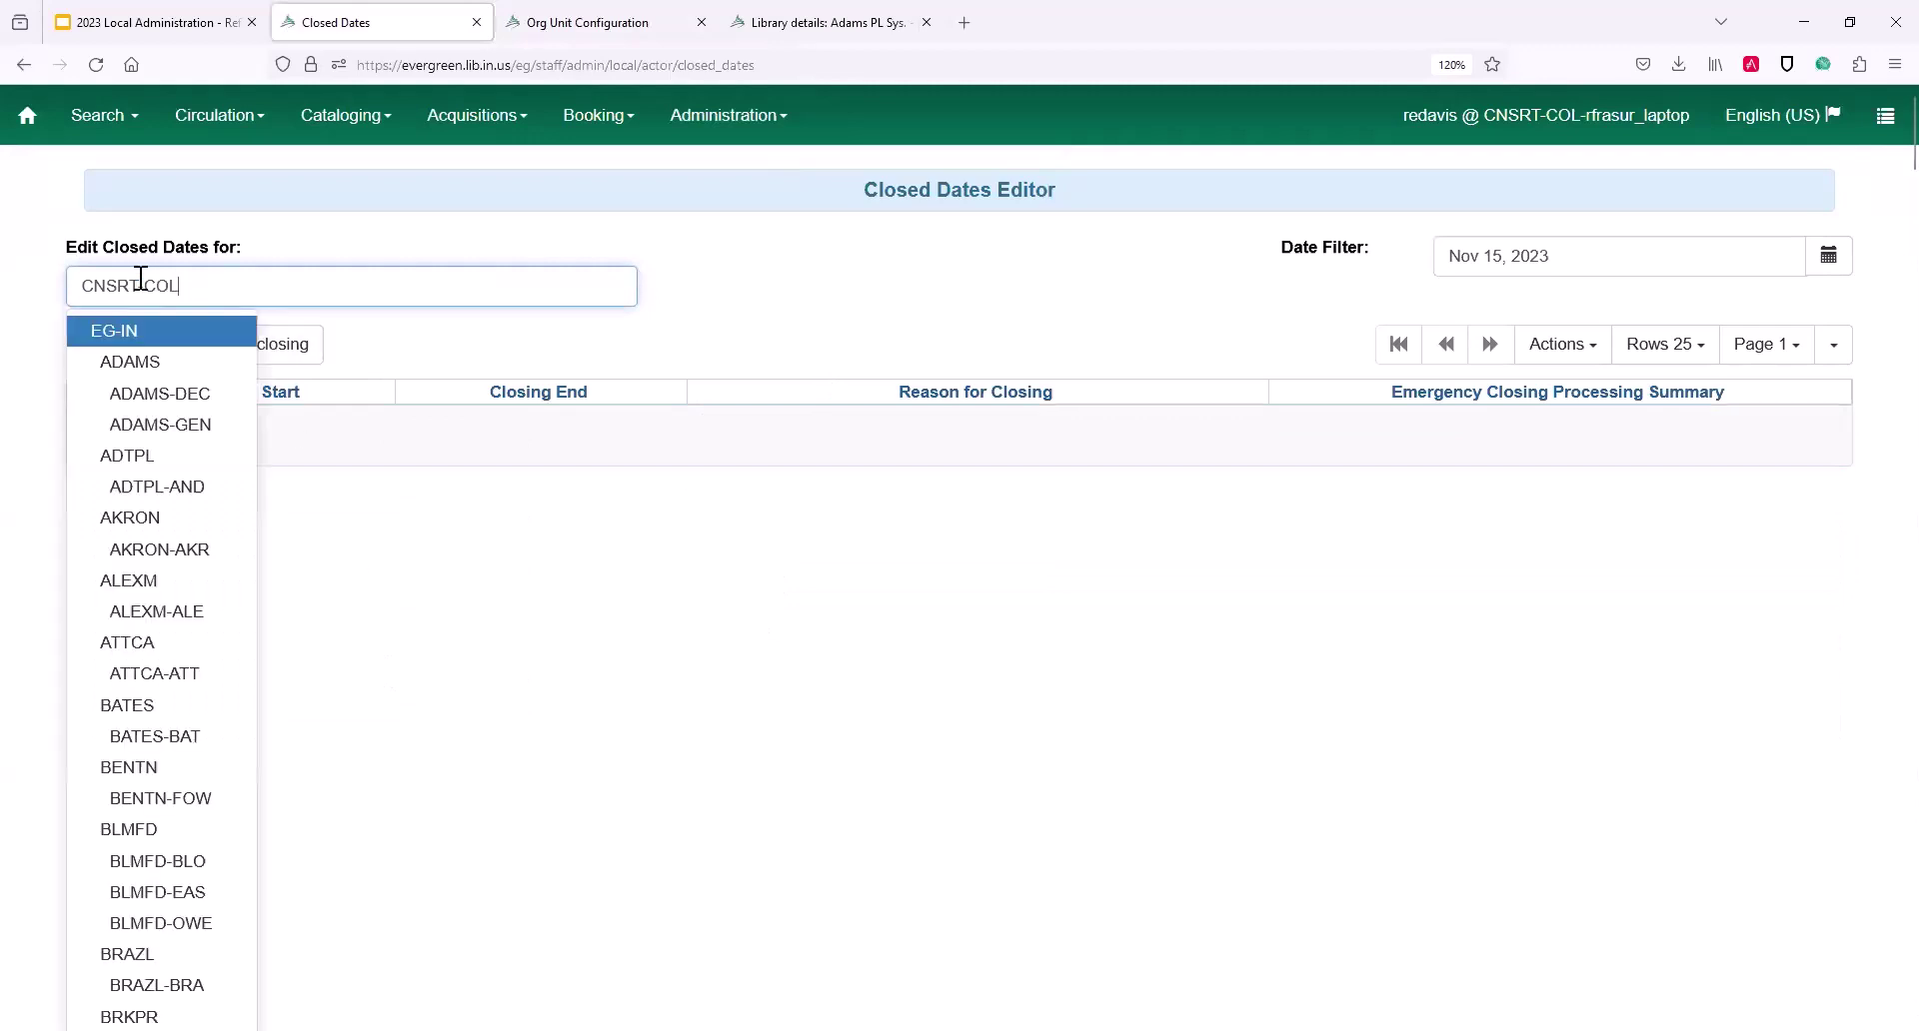
key(BackSpace)
key(BackSpace)
key(BackSpace)
key(BackSpace)
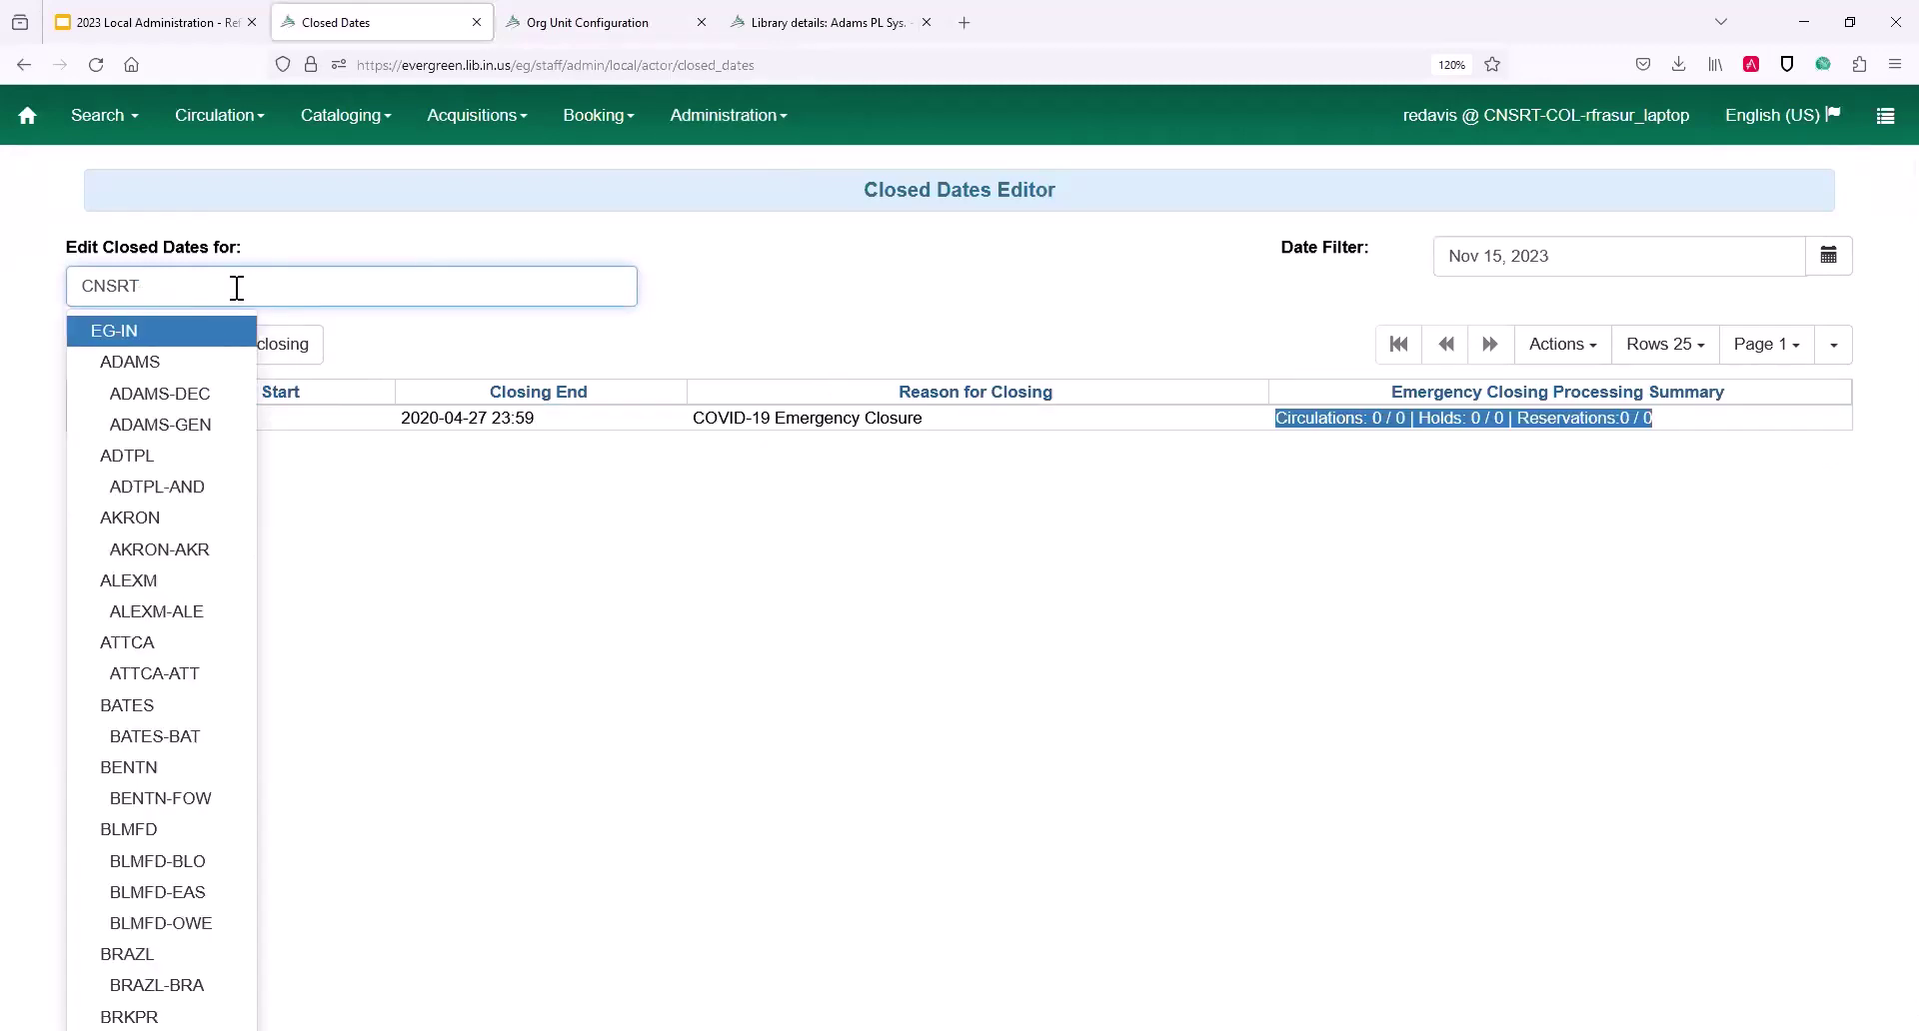
text(-co)
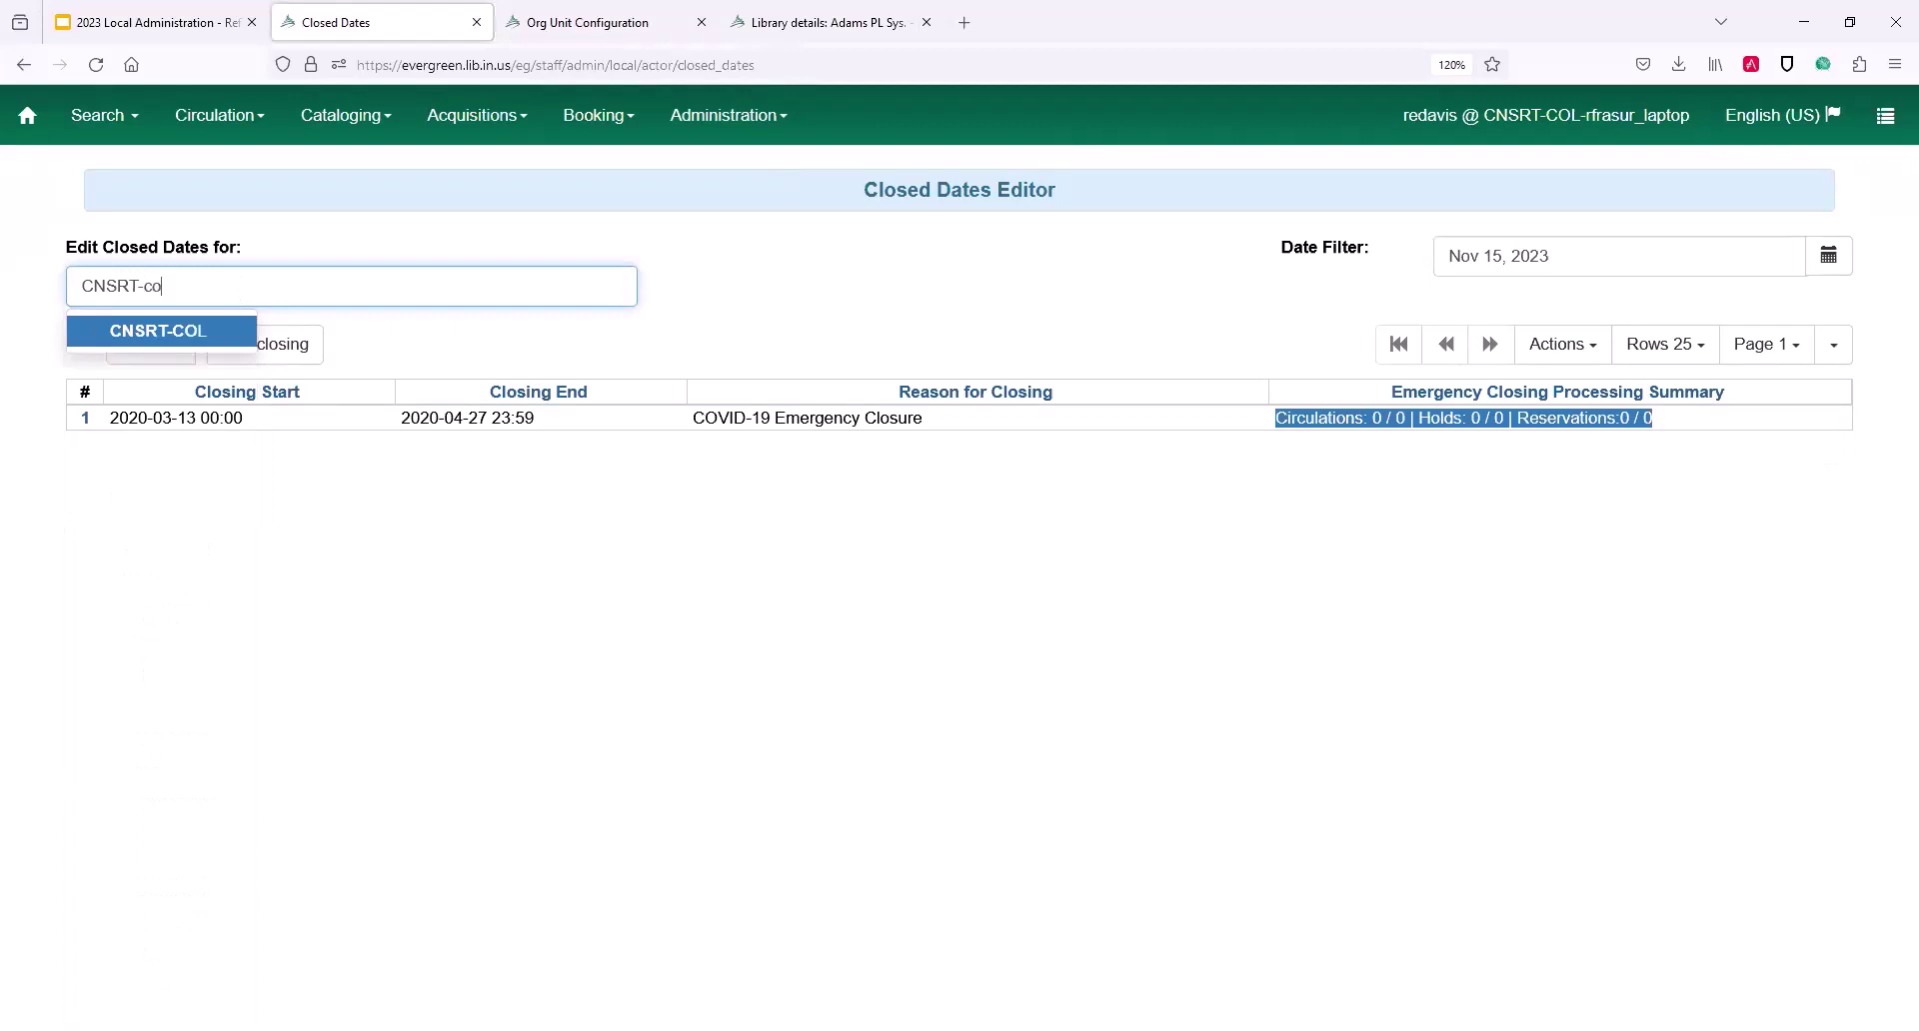
click(178, 325)
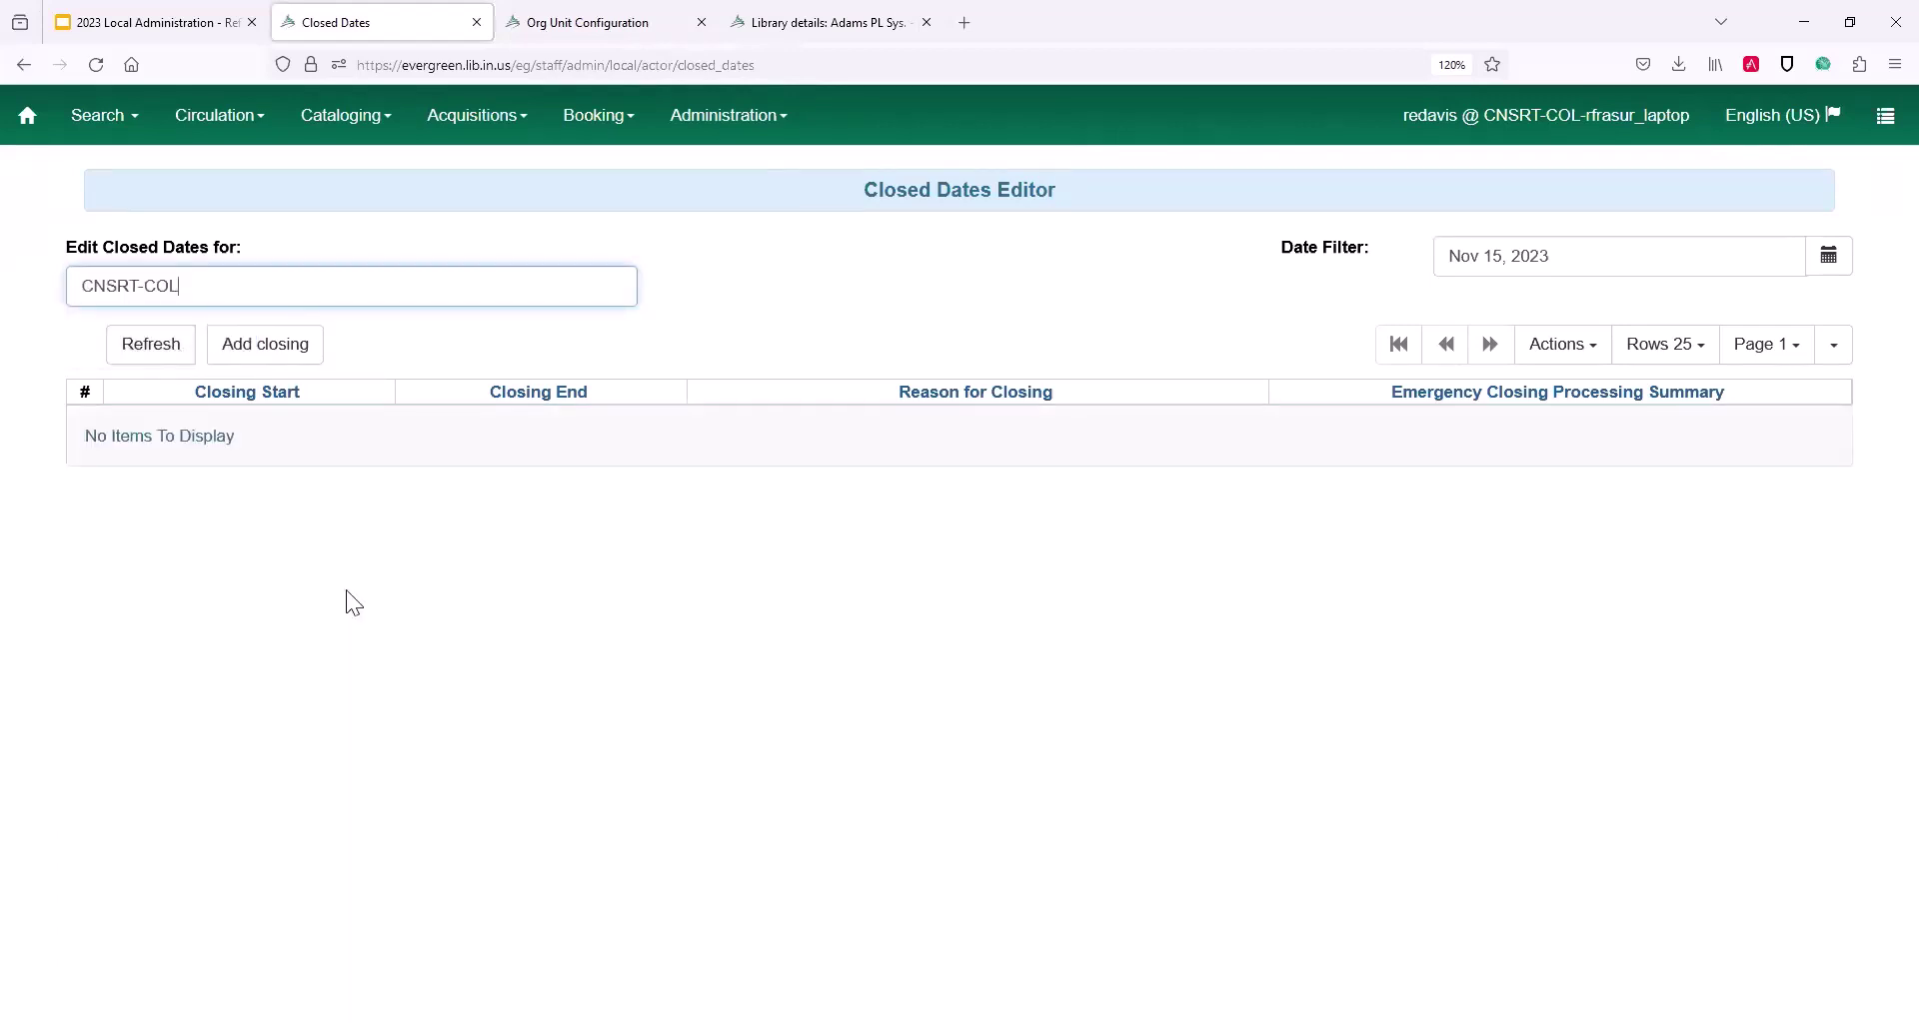
Open a new Library Closing form for CNSRT-COL, after cancelling a first attempt.
click(280, 347)
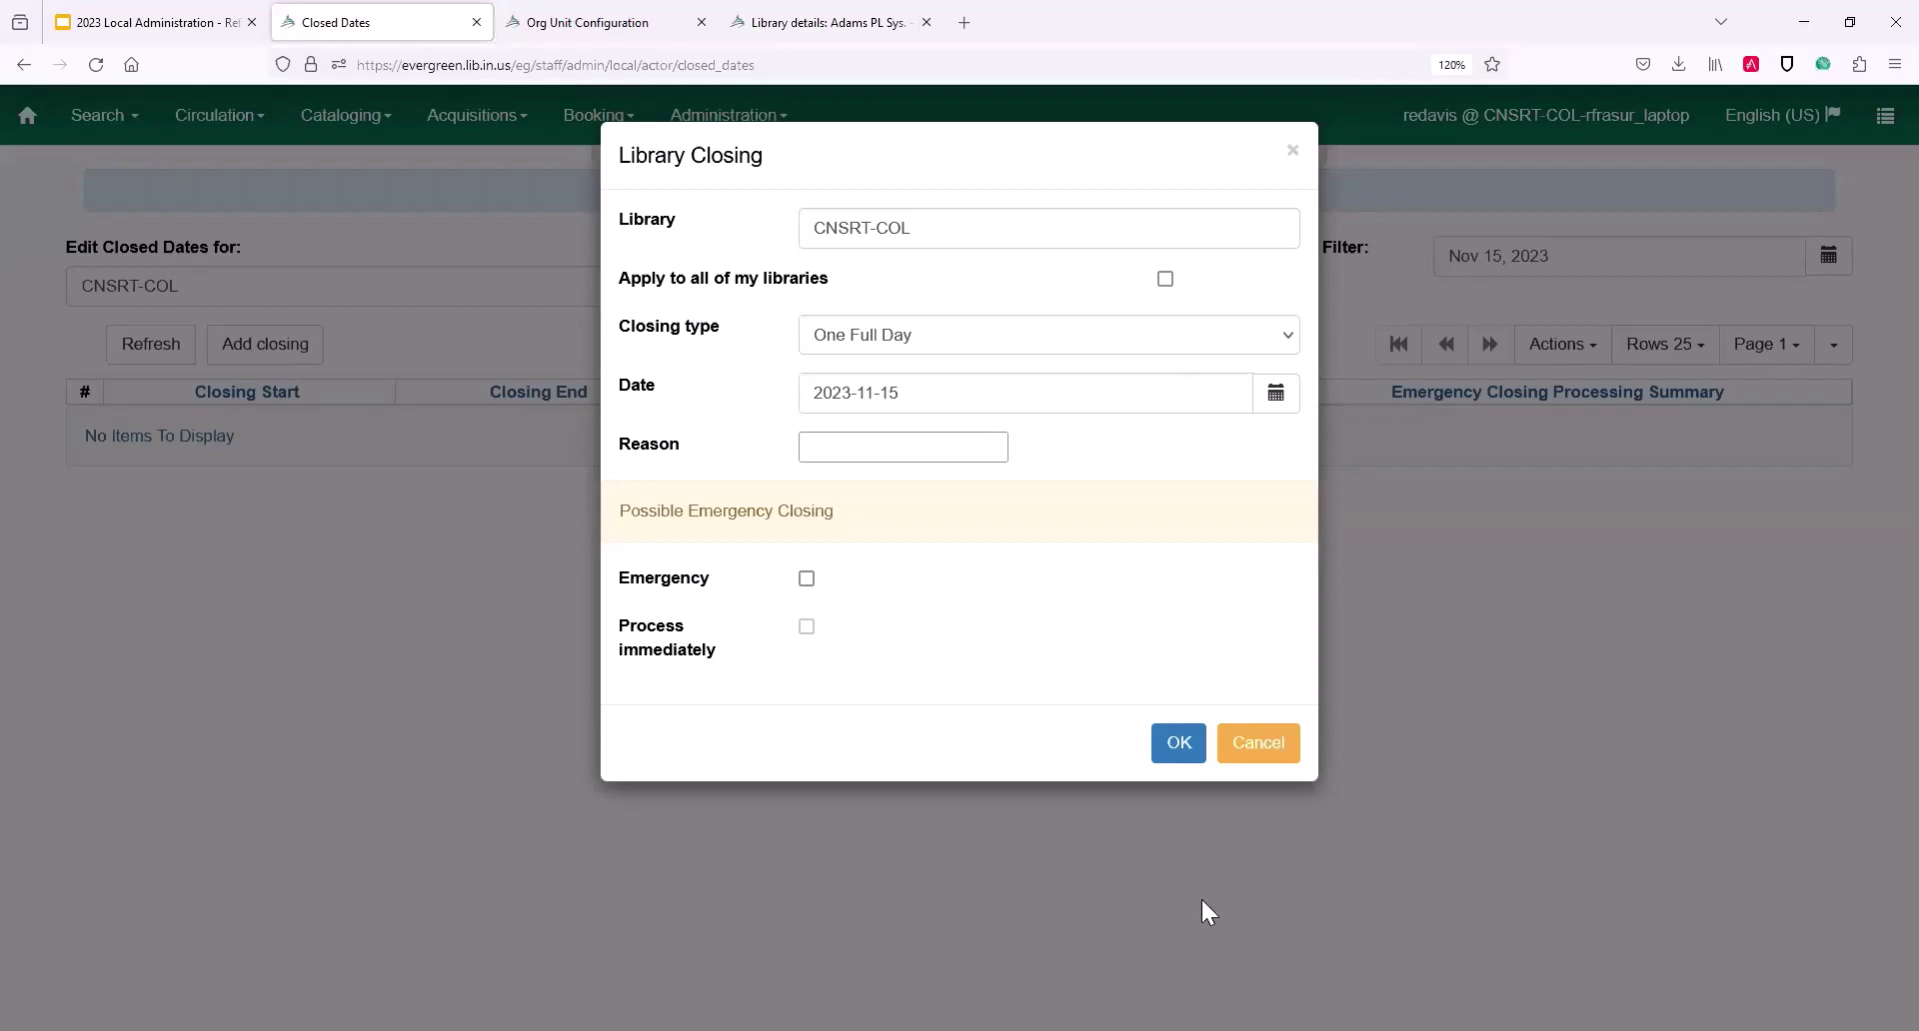
click(1250, 744)
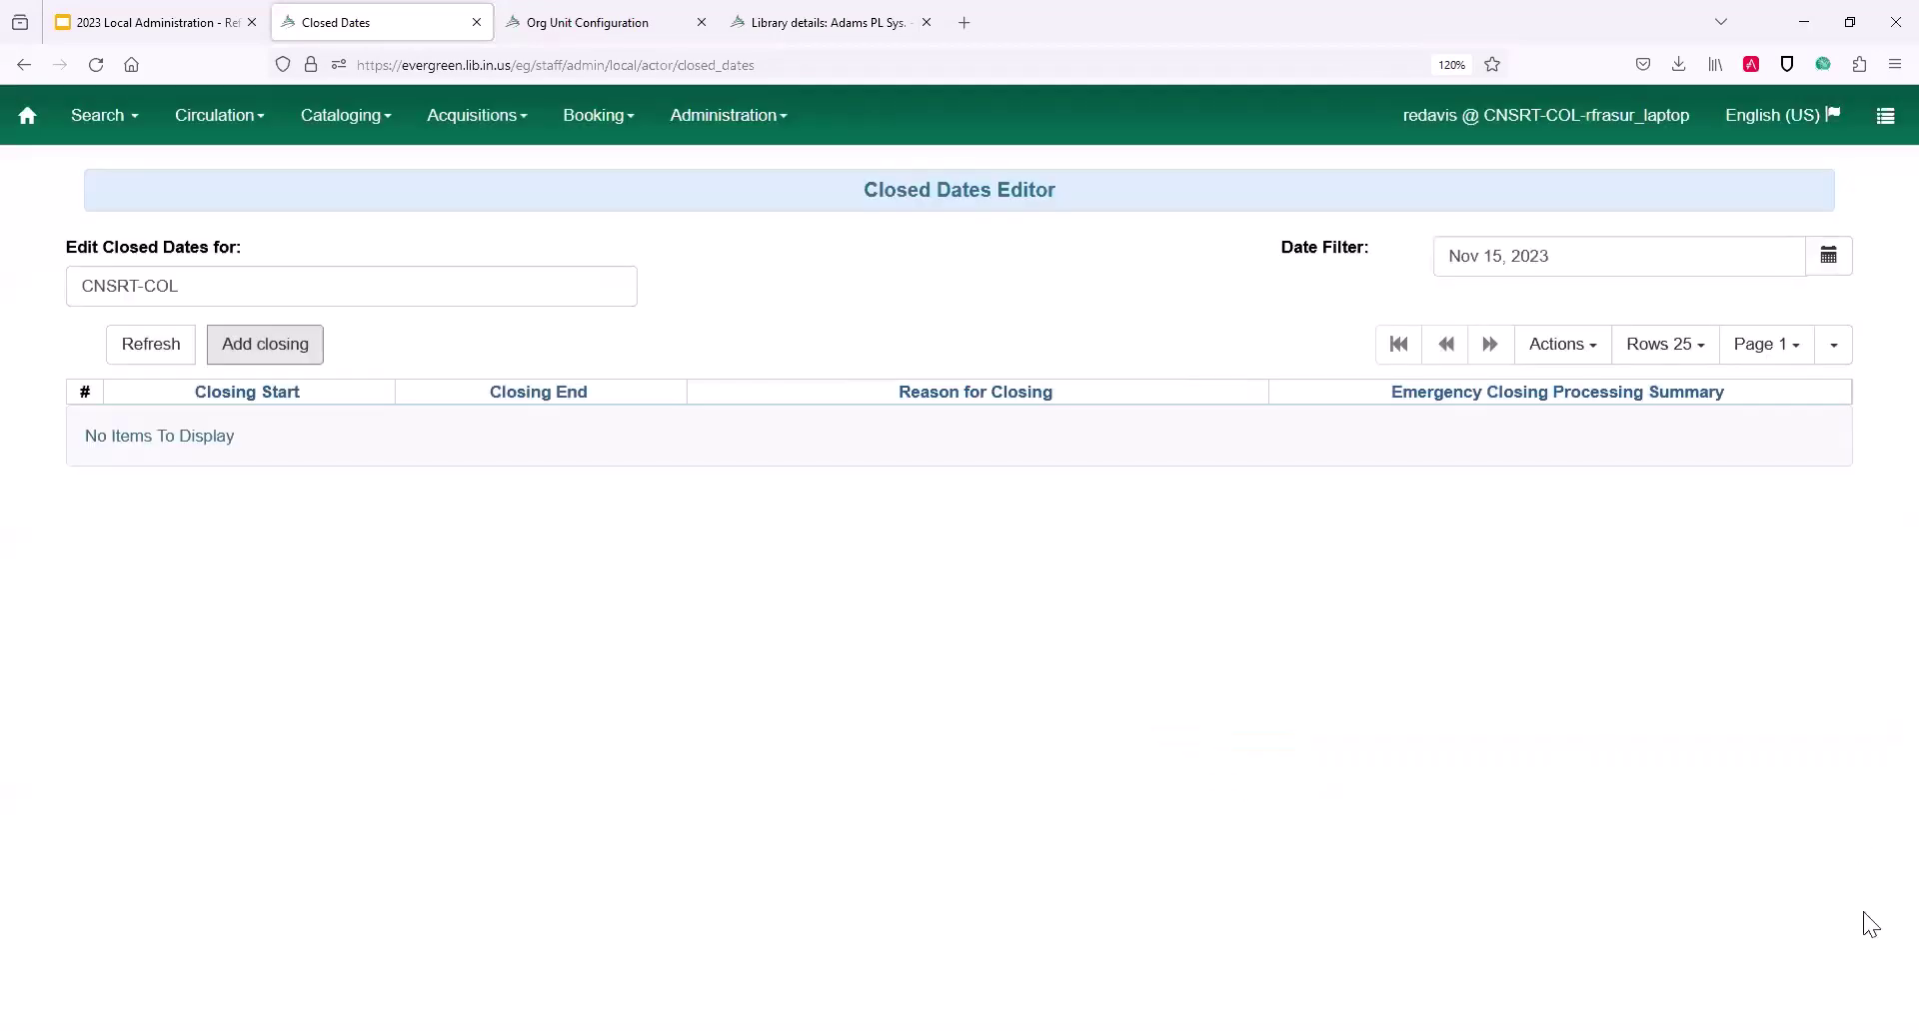
click(258, 345)
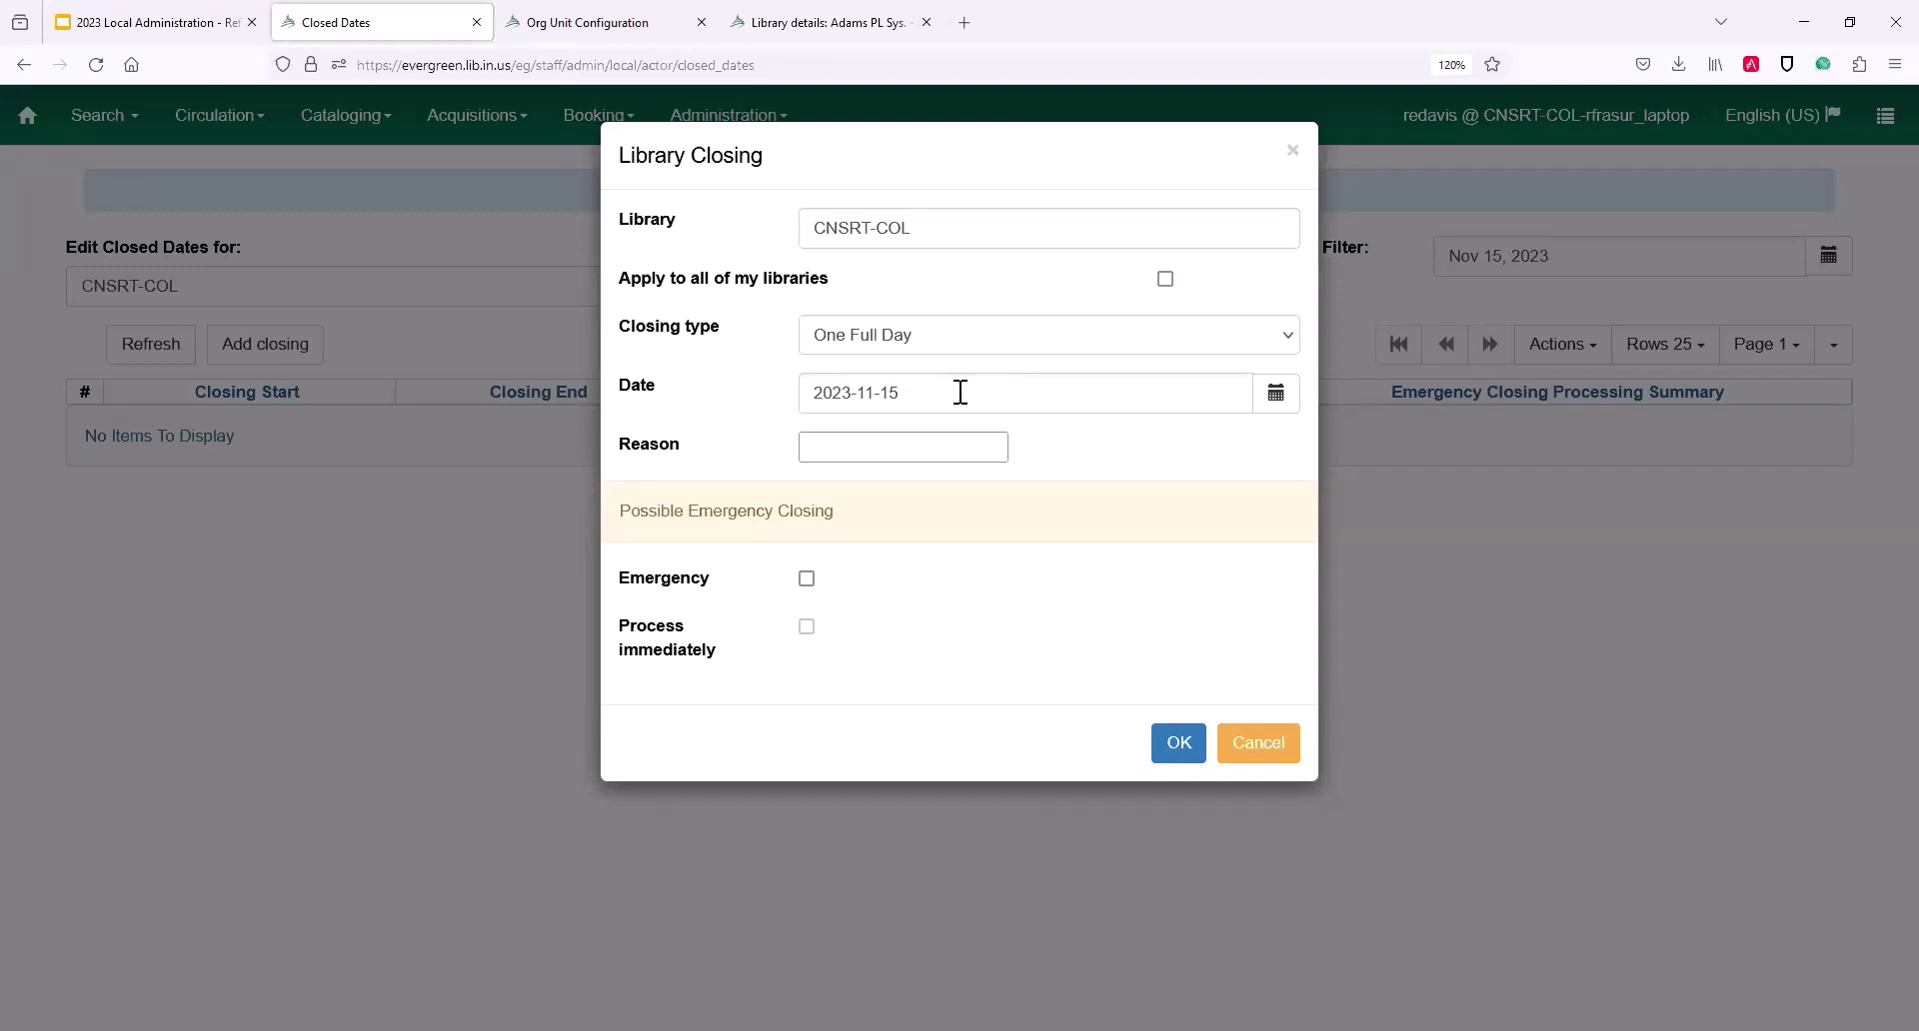
Save a 'Freak snowstorm' emergency full-day closing dated 2023-11-16, processed immediately.
click(870, 443)
text(F)
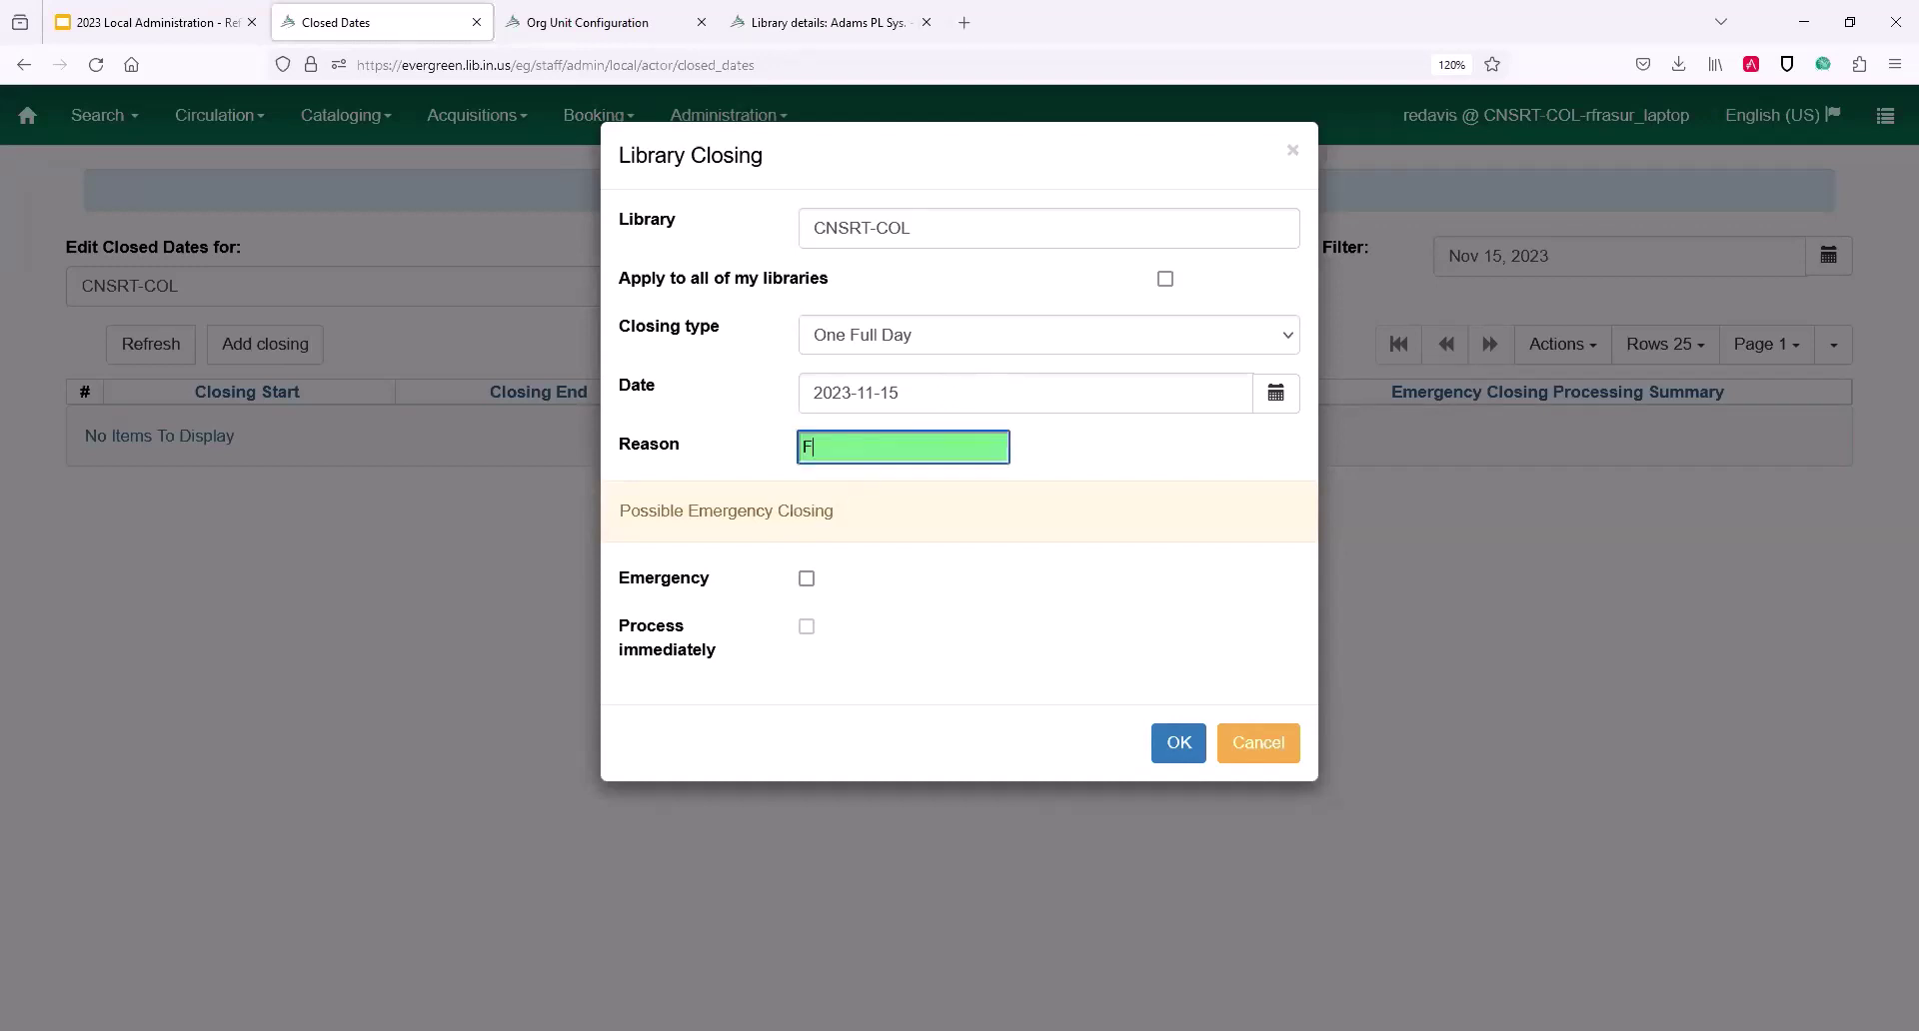
text(reak snowstorm)
click(1287, 398)
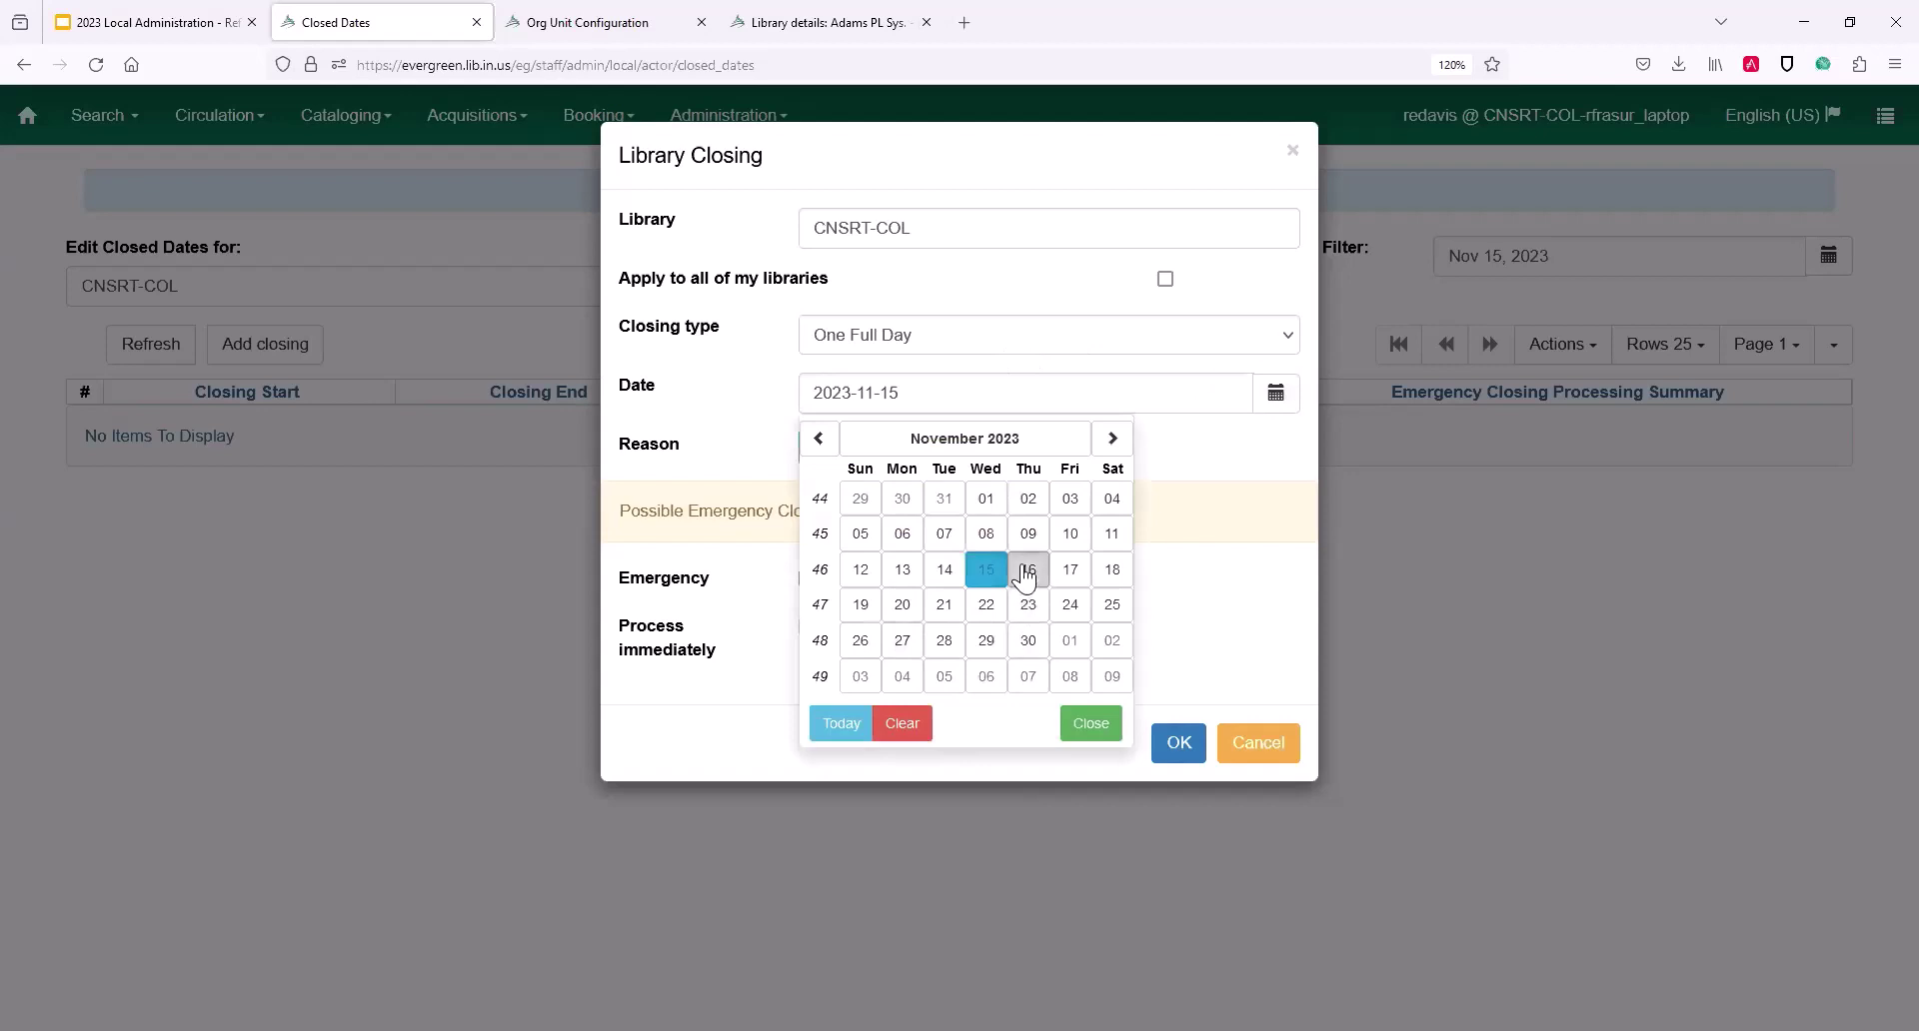
click(1028, 570)
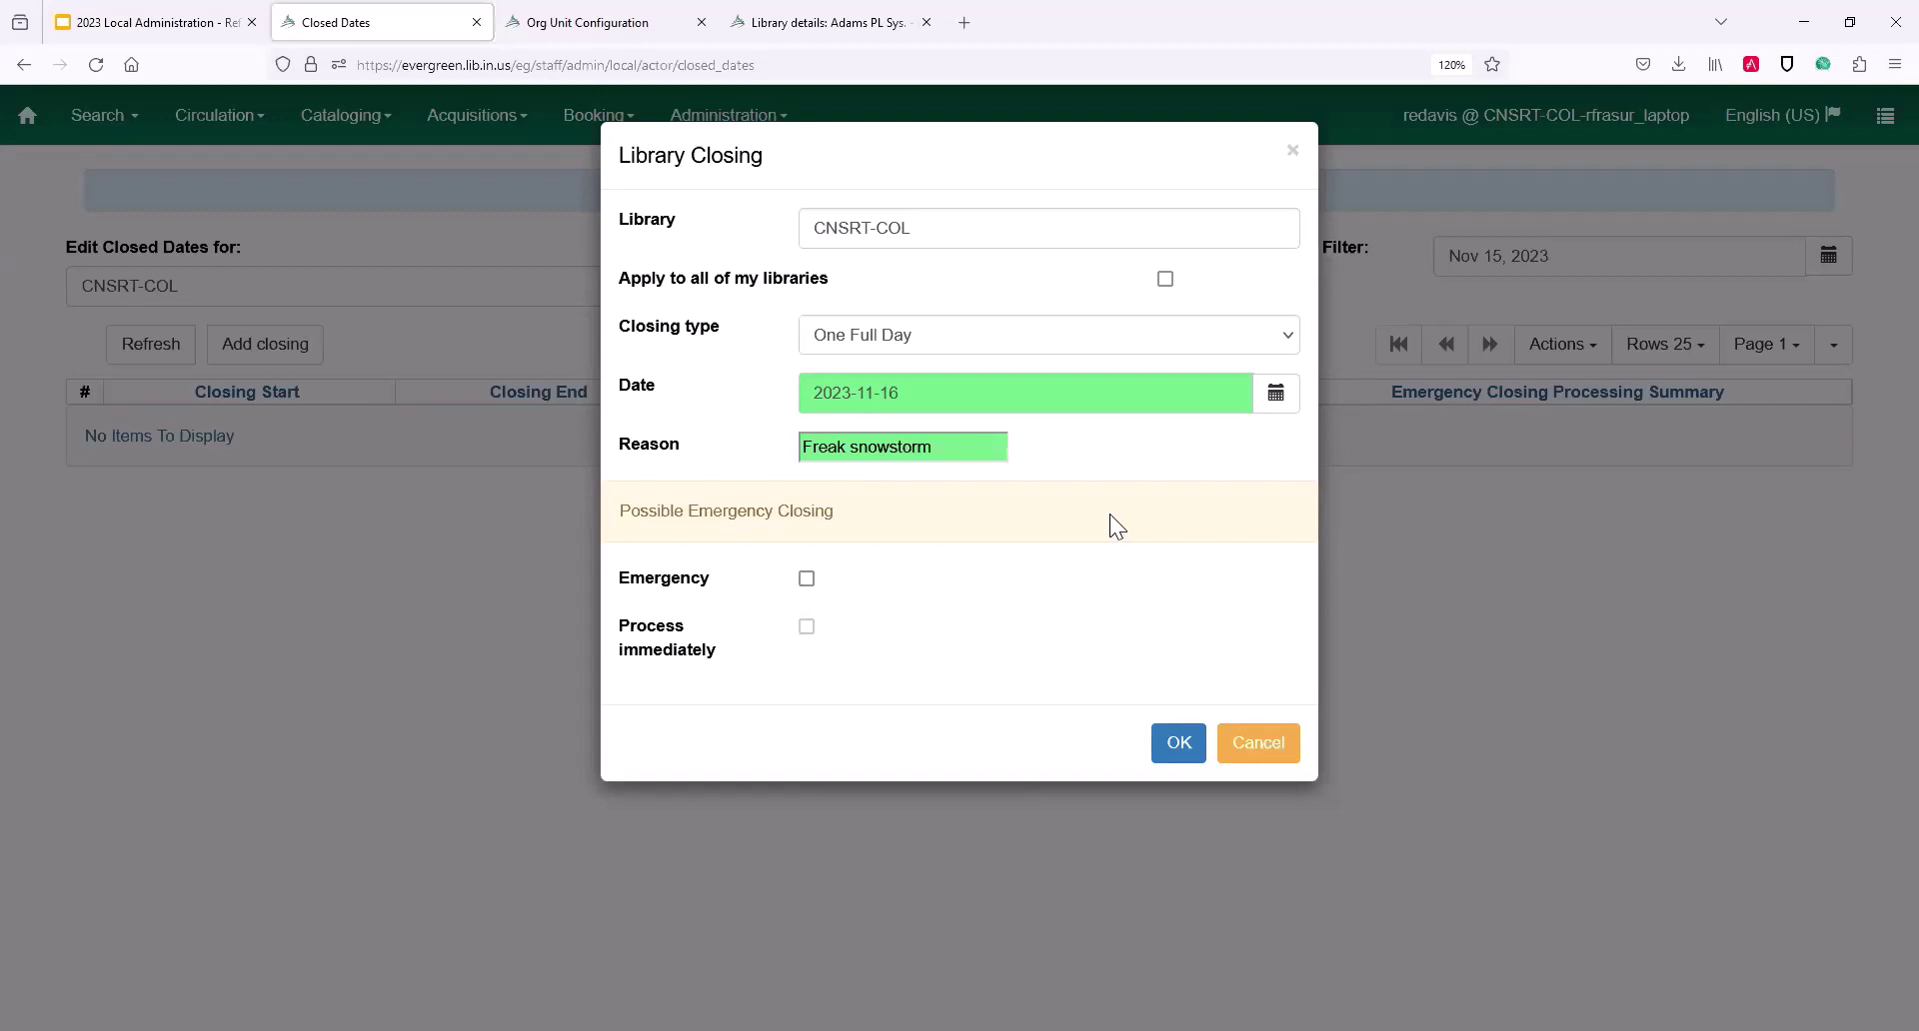
click(912, 588)
click(806, 628)
click(1179, 746)
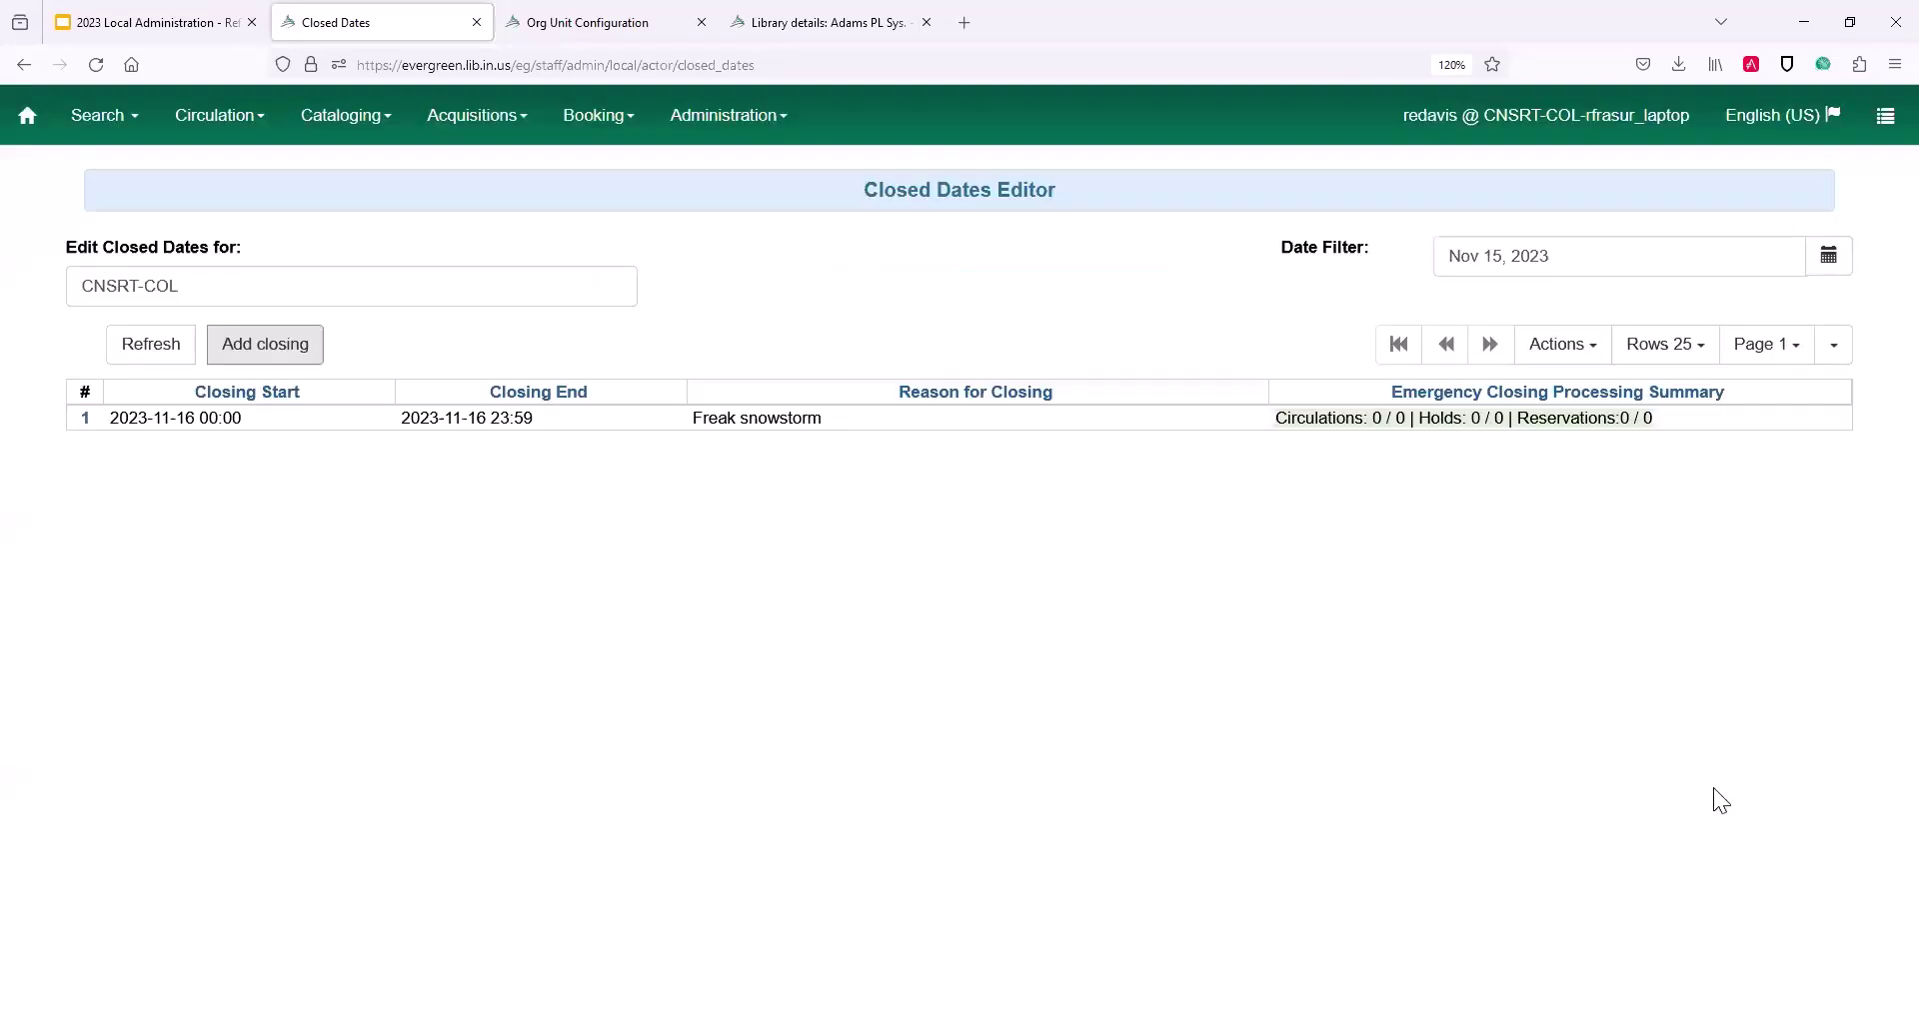
click(1338, 414)
Add a full-day 'Christmas Day' closing dated 2023-12-25 for CNSRT-COL.
click(268, 352)
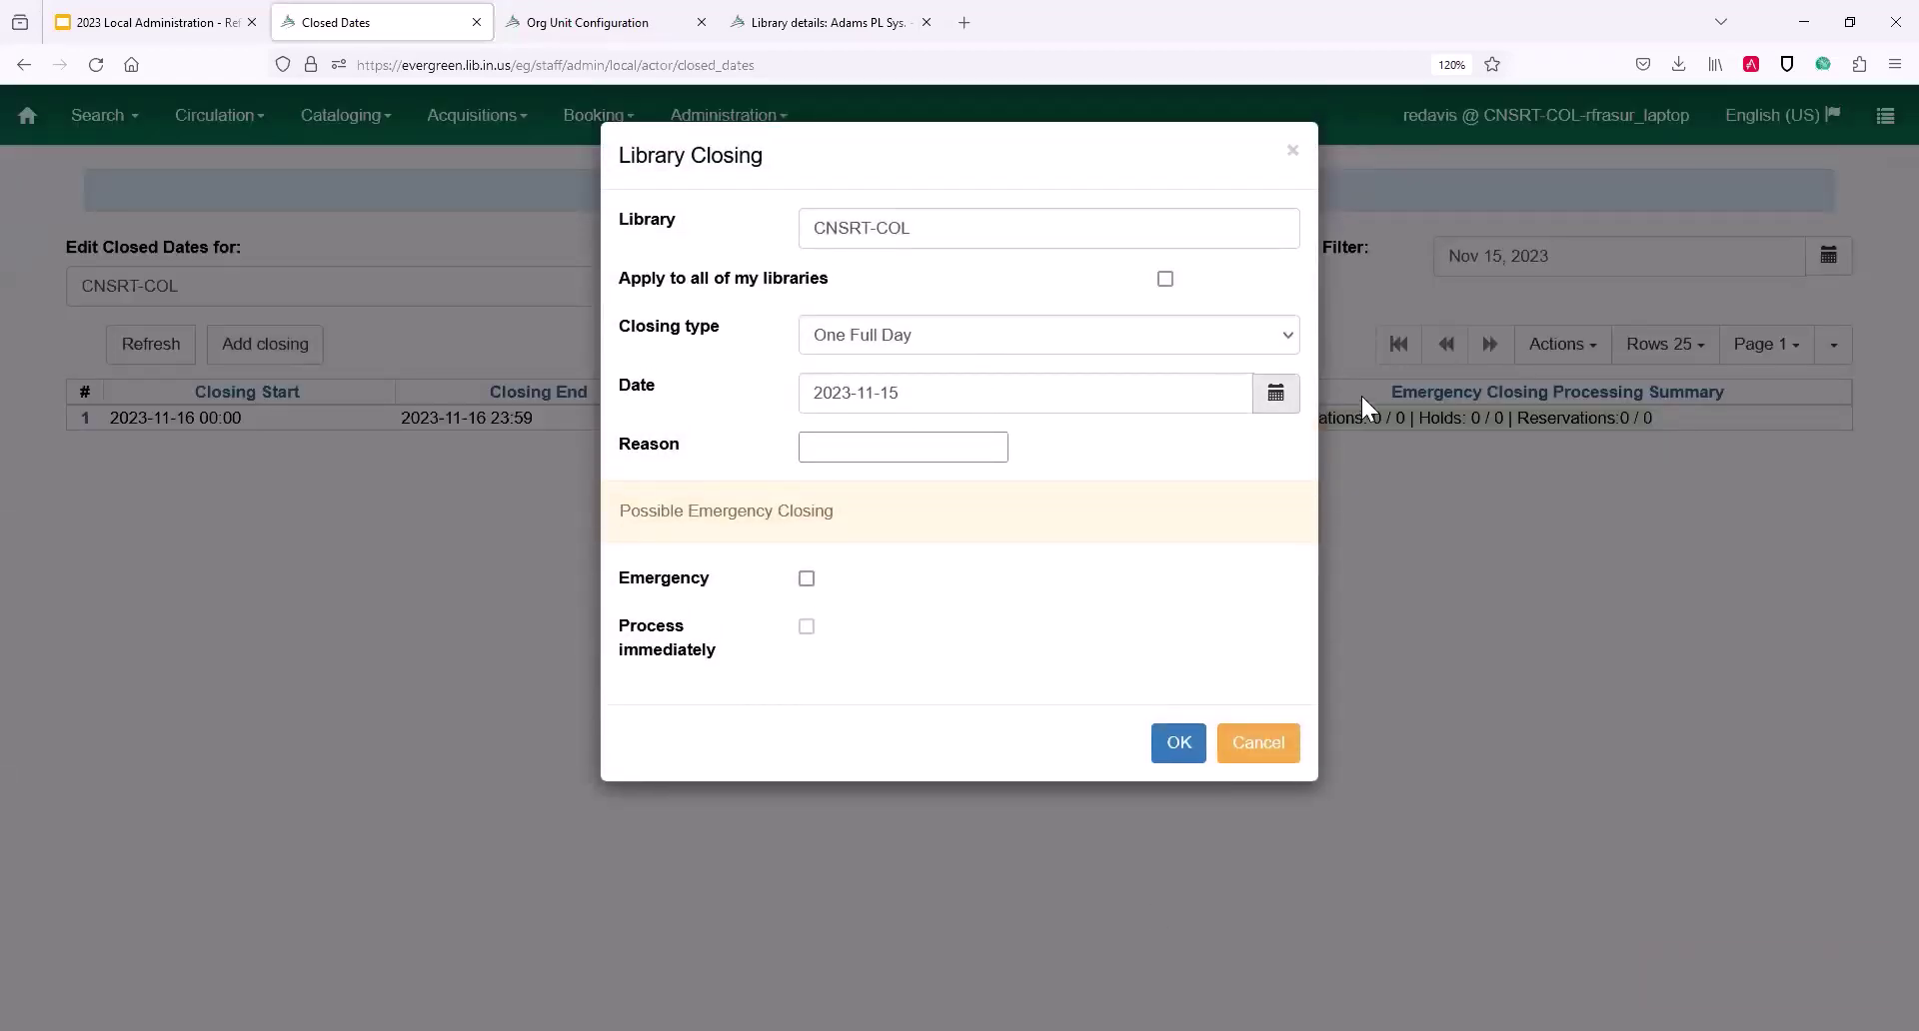
click(1277, 398)
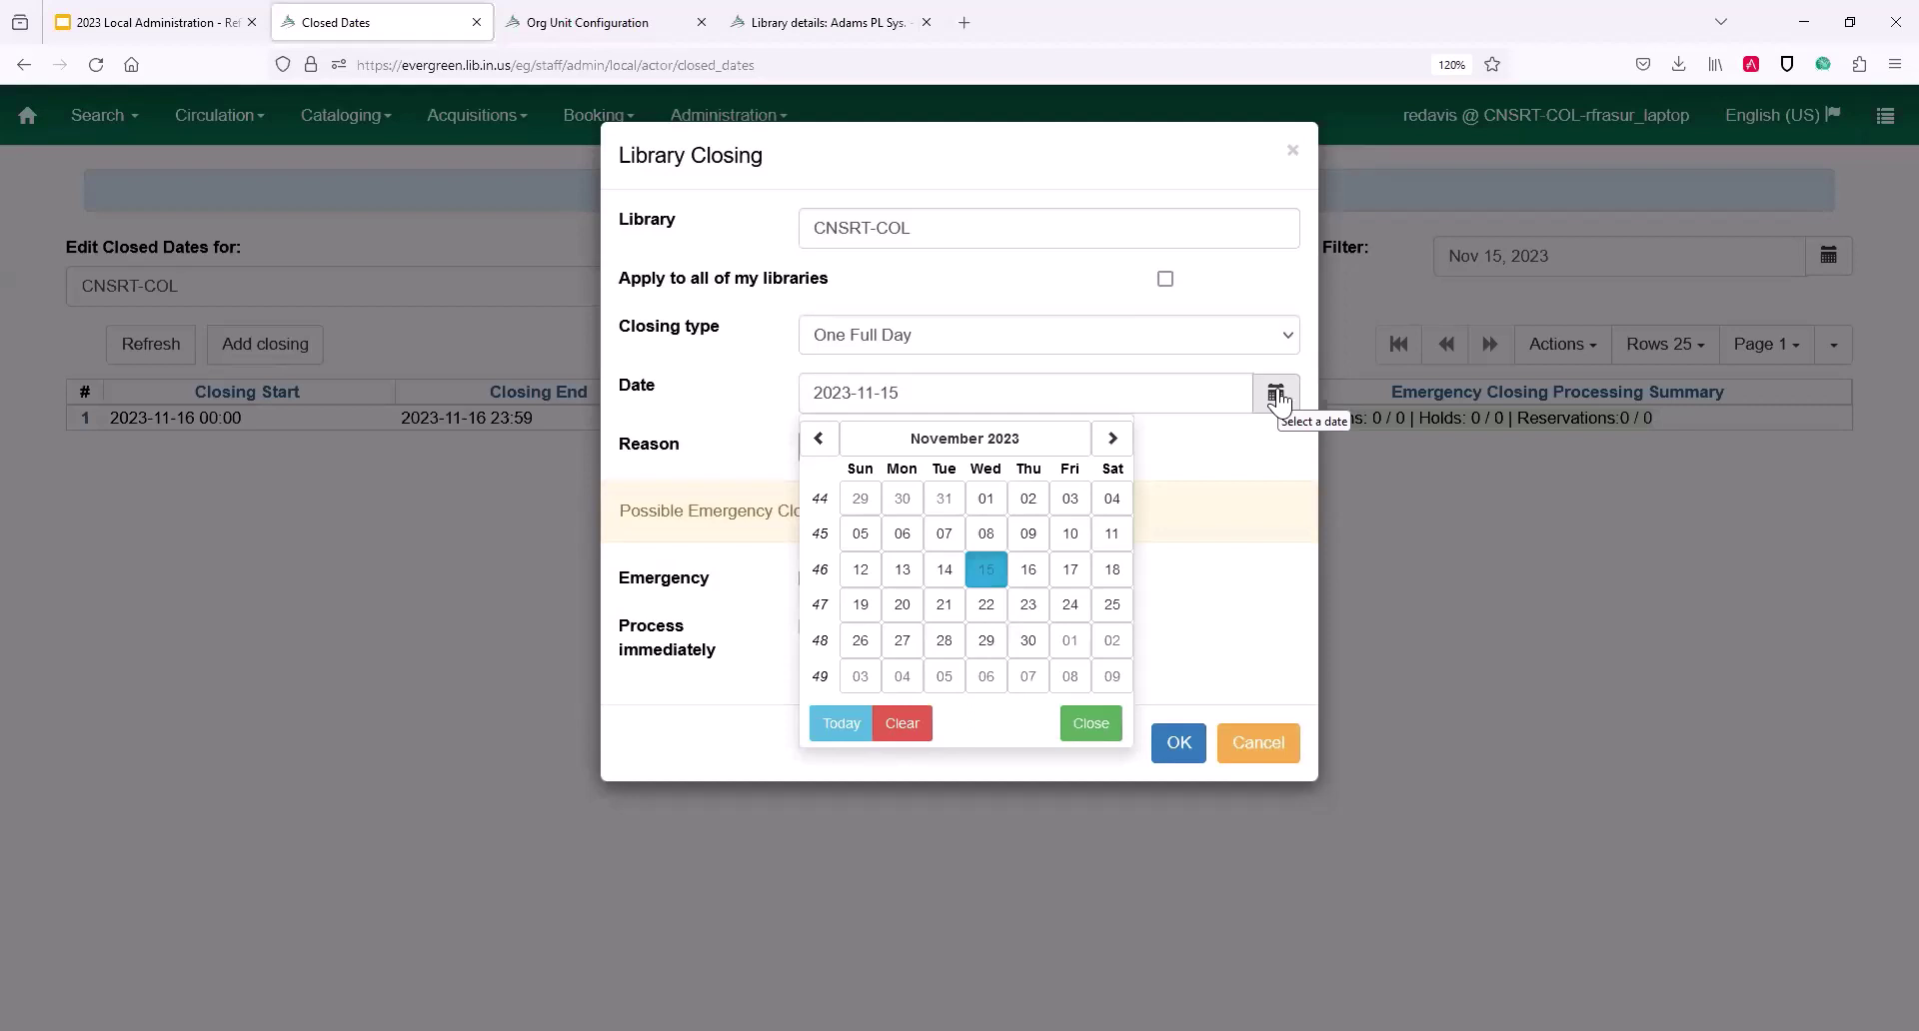
click(1126, 450)
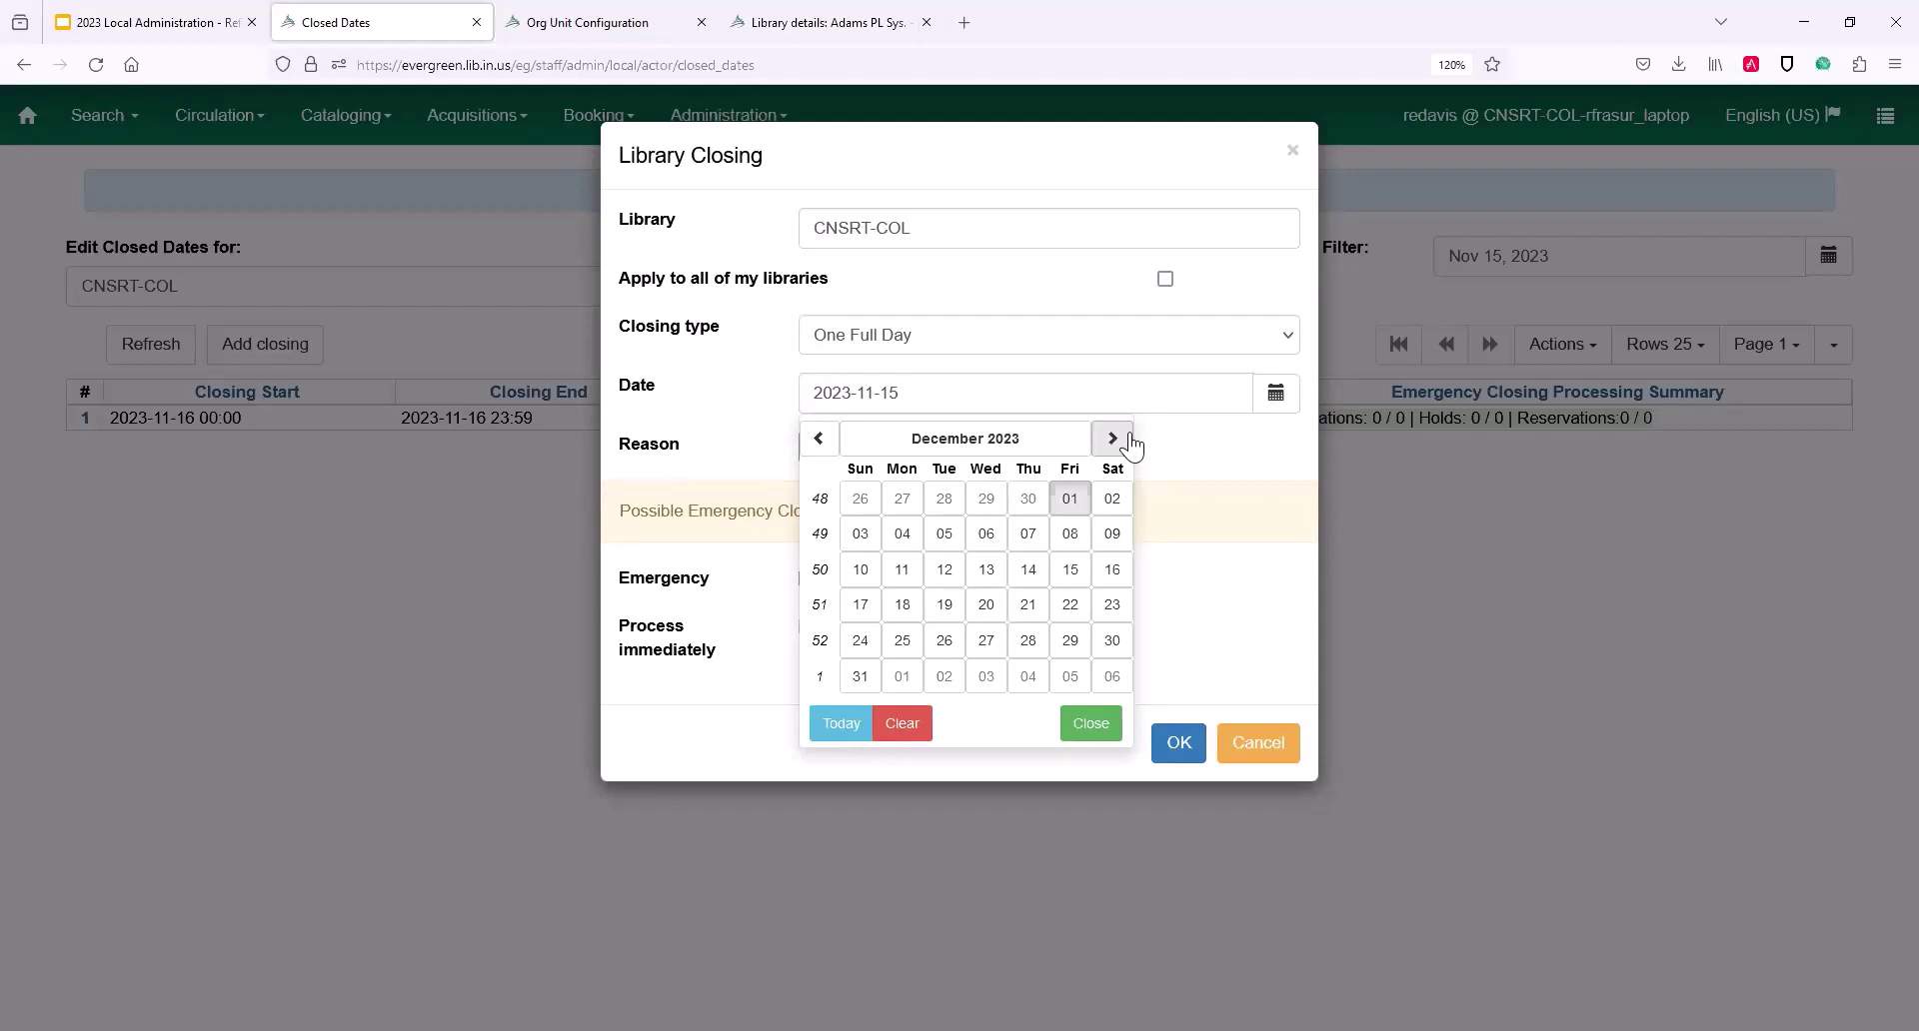
click(910, 650)
click(883, 449)
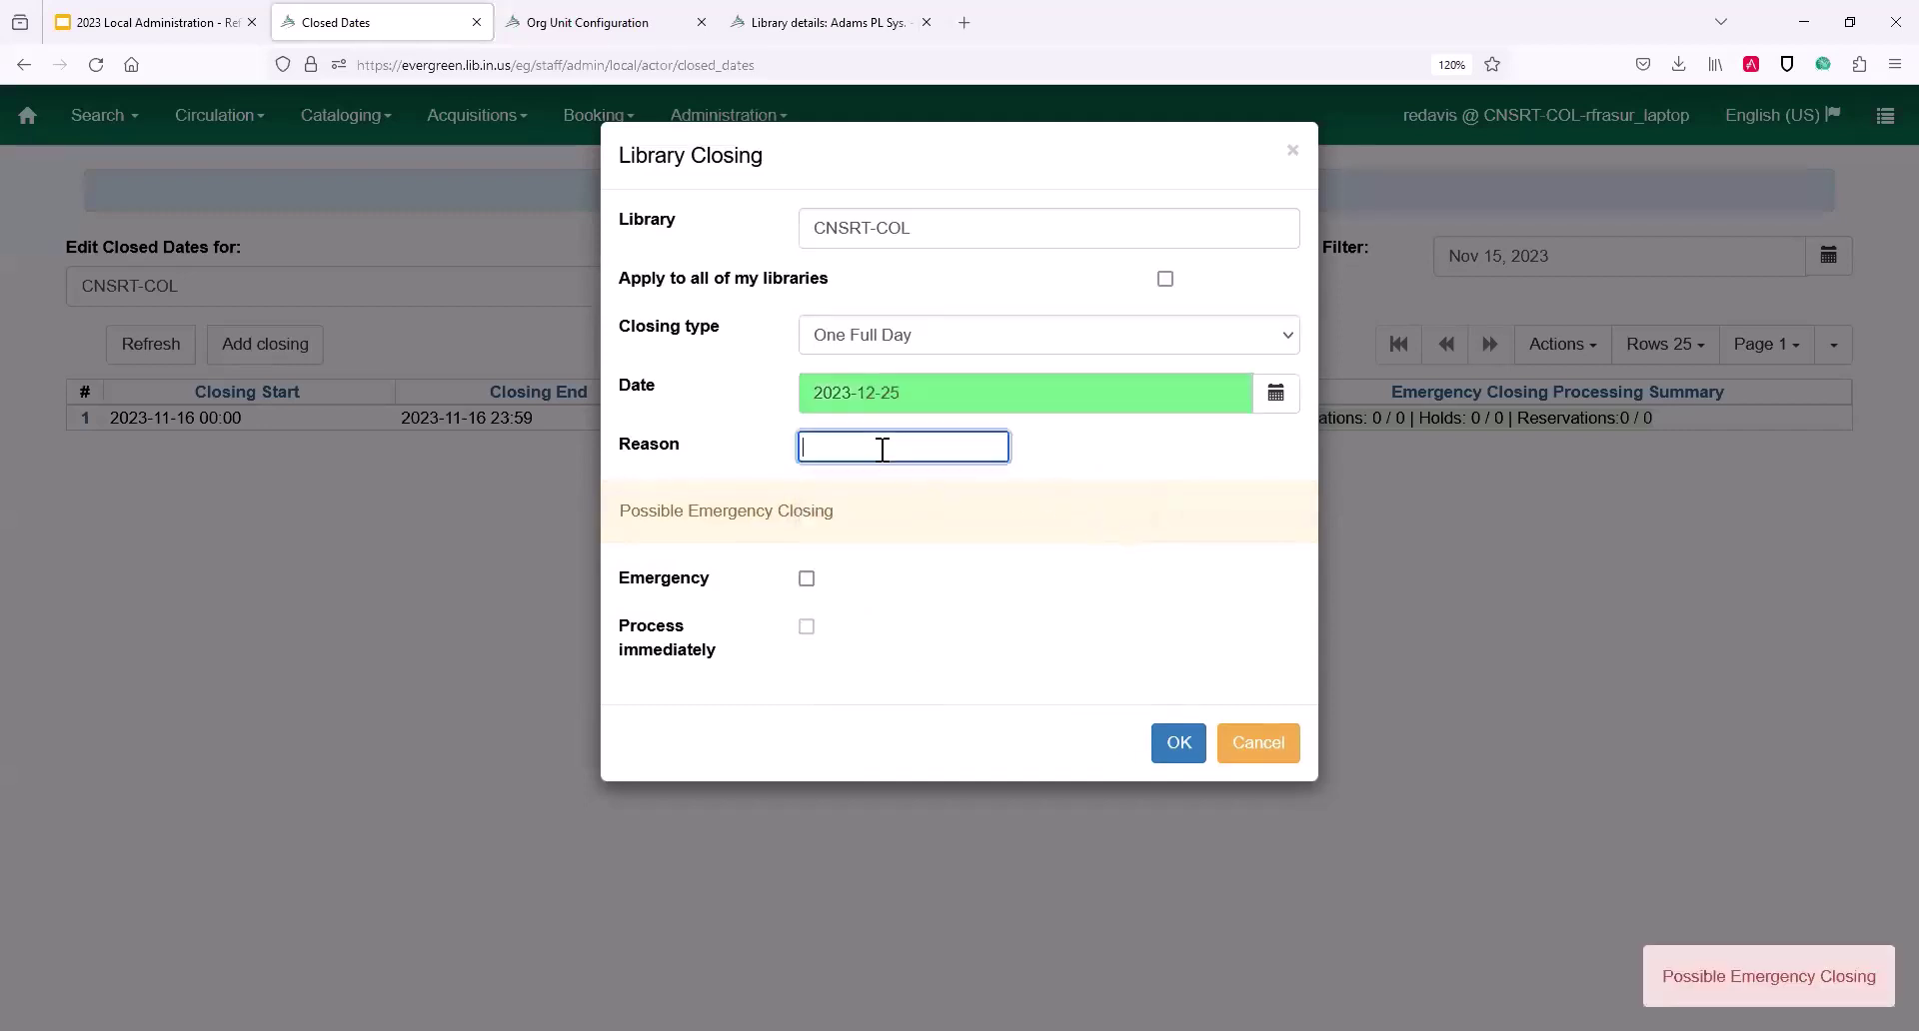
text(Christmas)
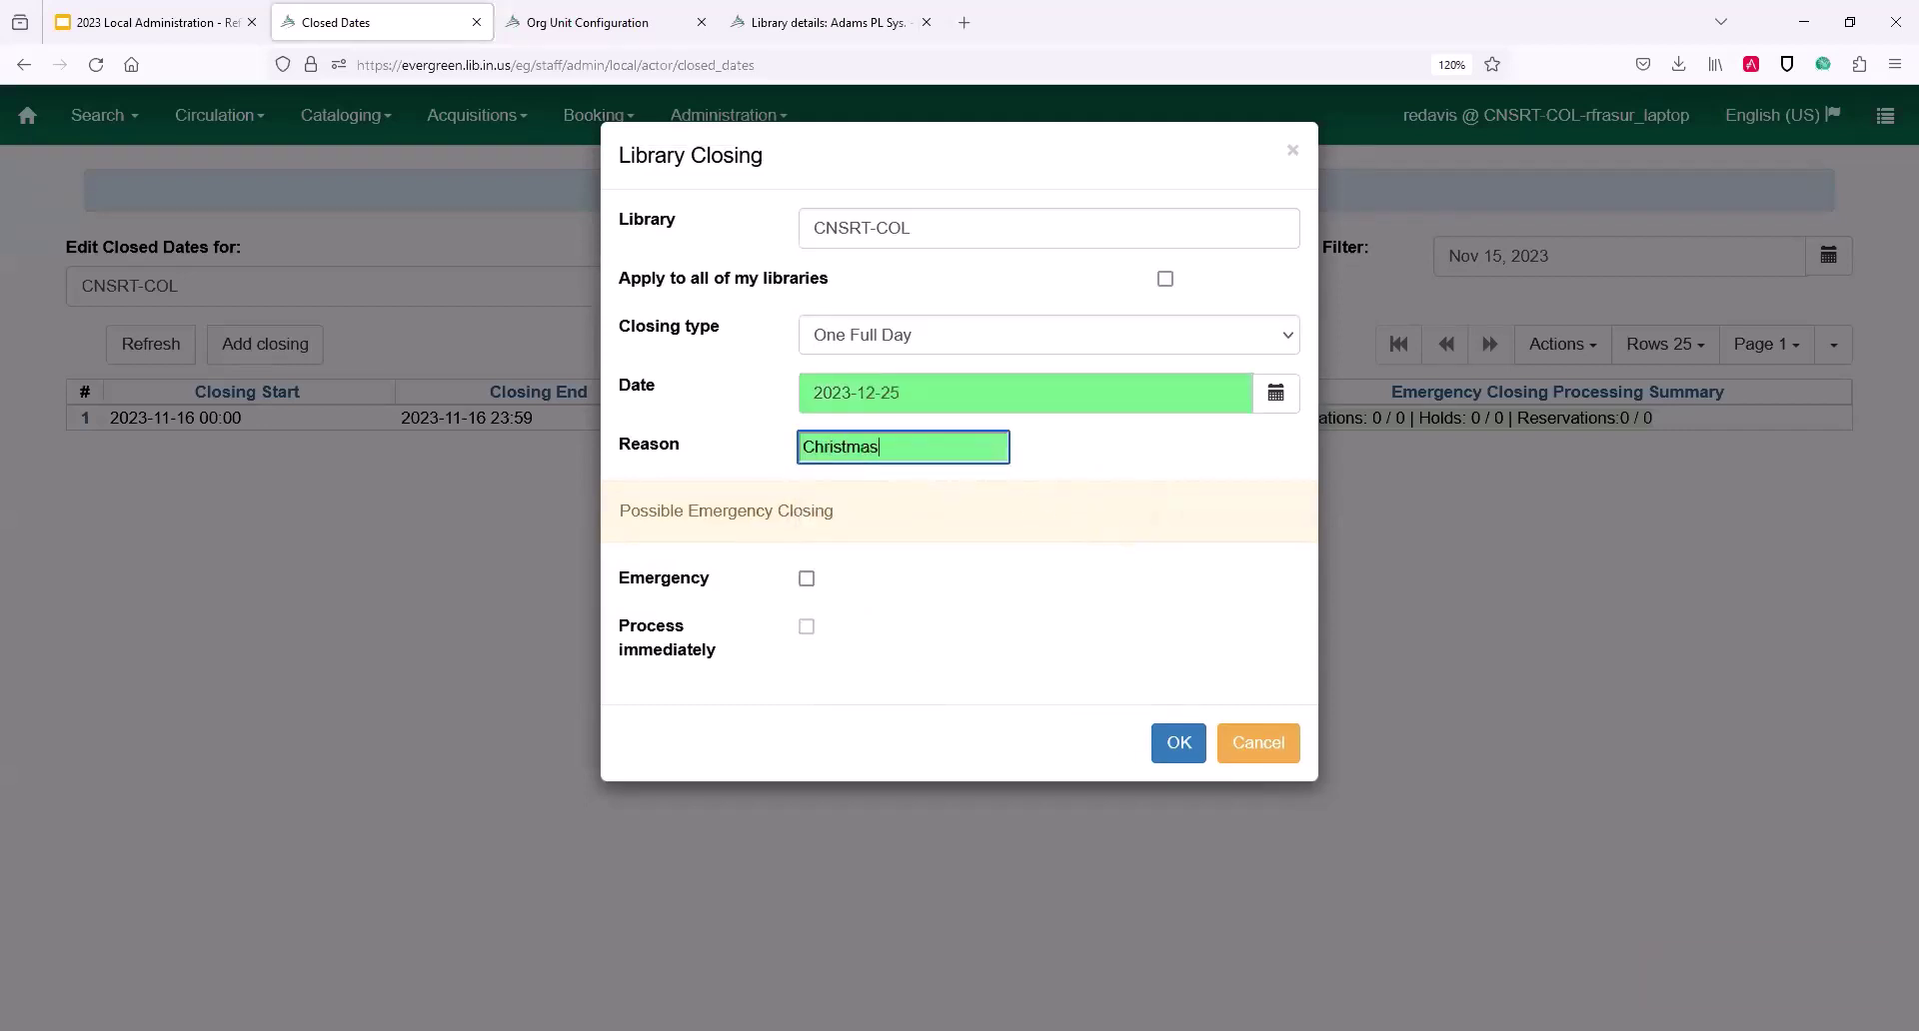
text( Day)
click(1175, 746)
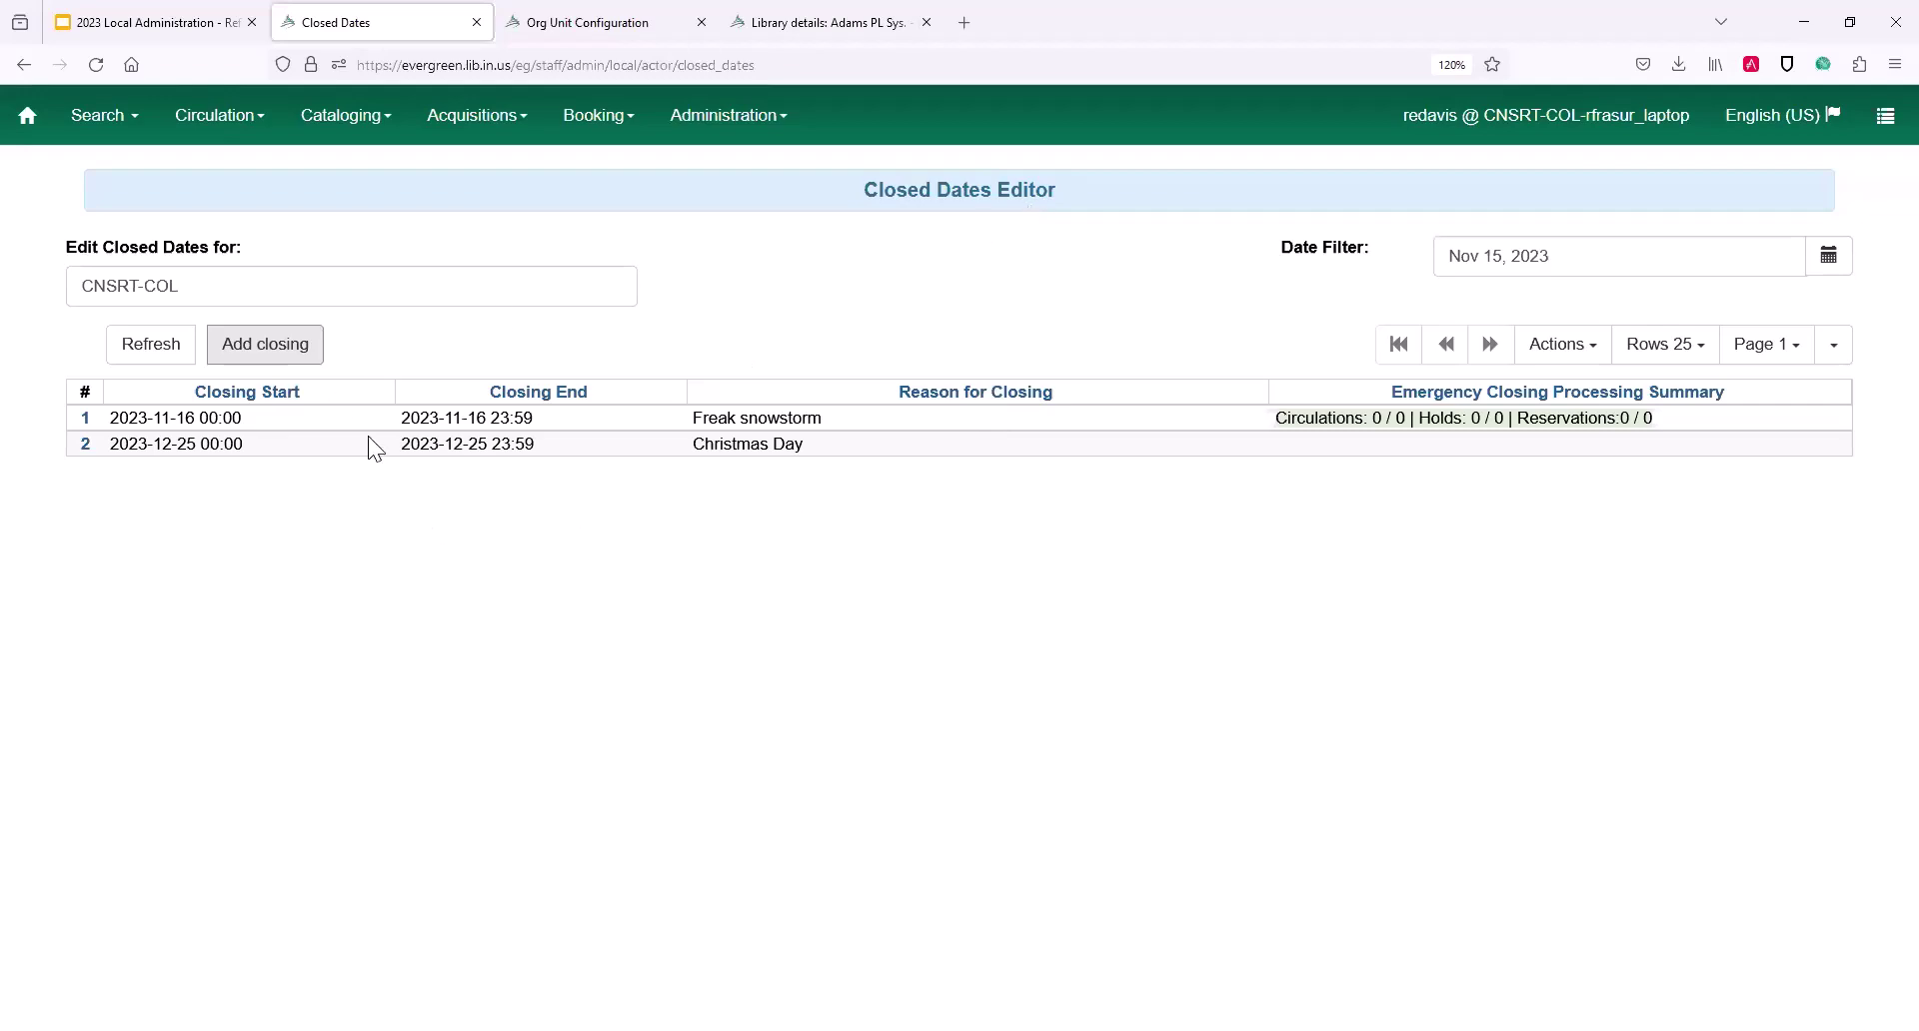
Start a new closing with its library set to CNSRT.
click(260, 345)
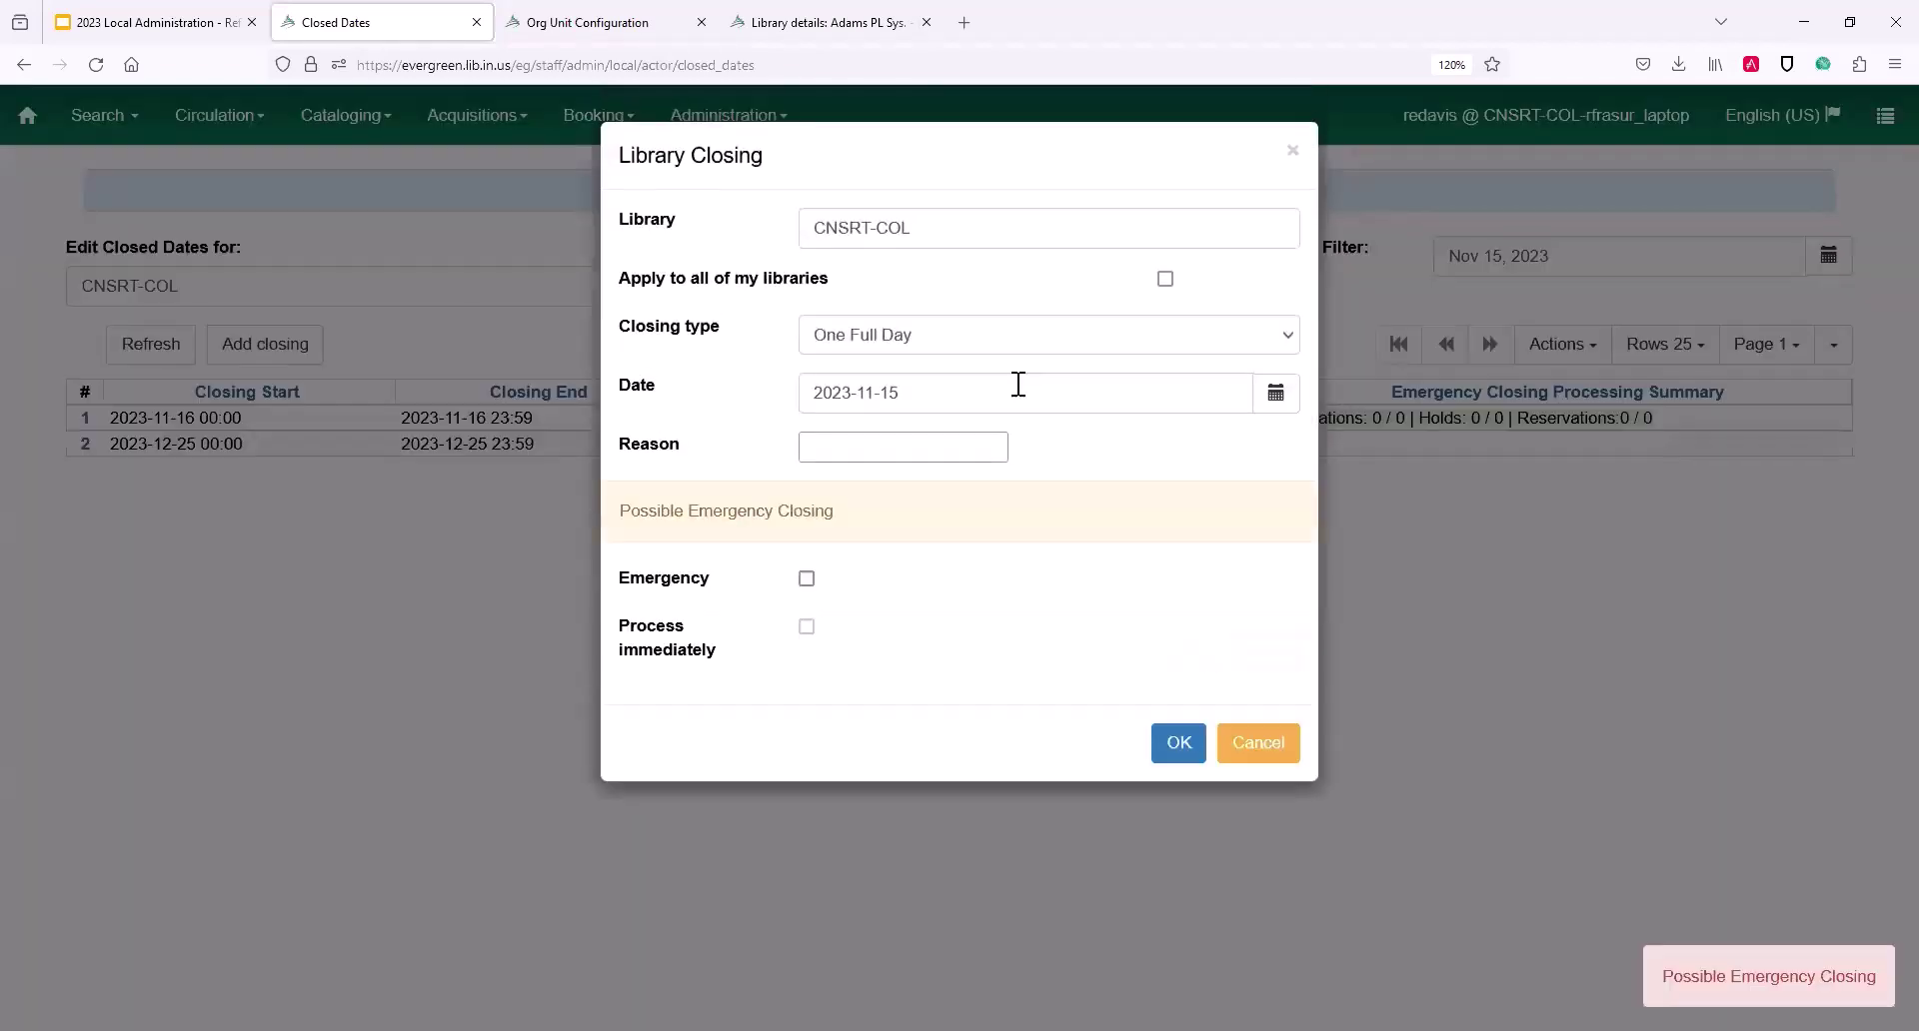
drag(968, 224, 873, 227)
key(BackSpace)
key(BackSpace)
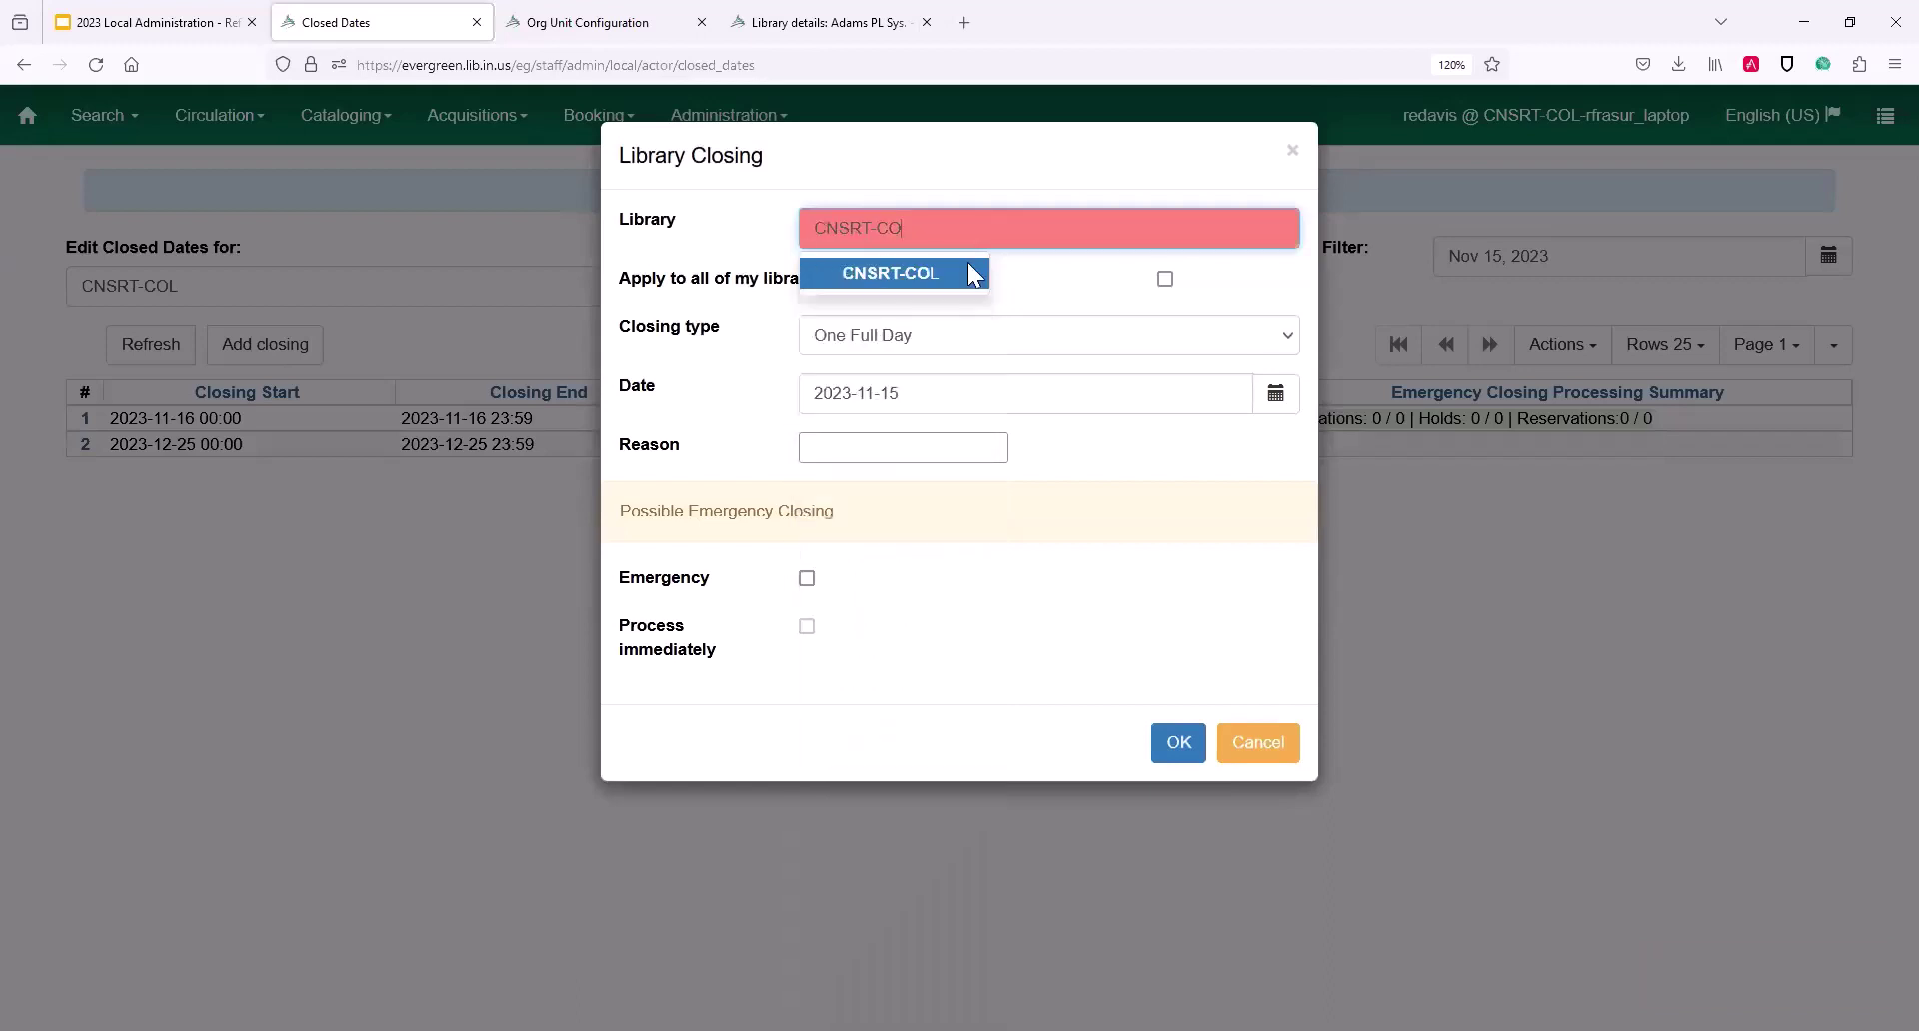
key(BackSpace)
key(BackSpace)
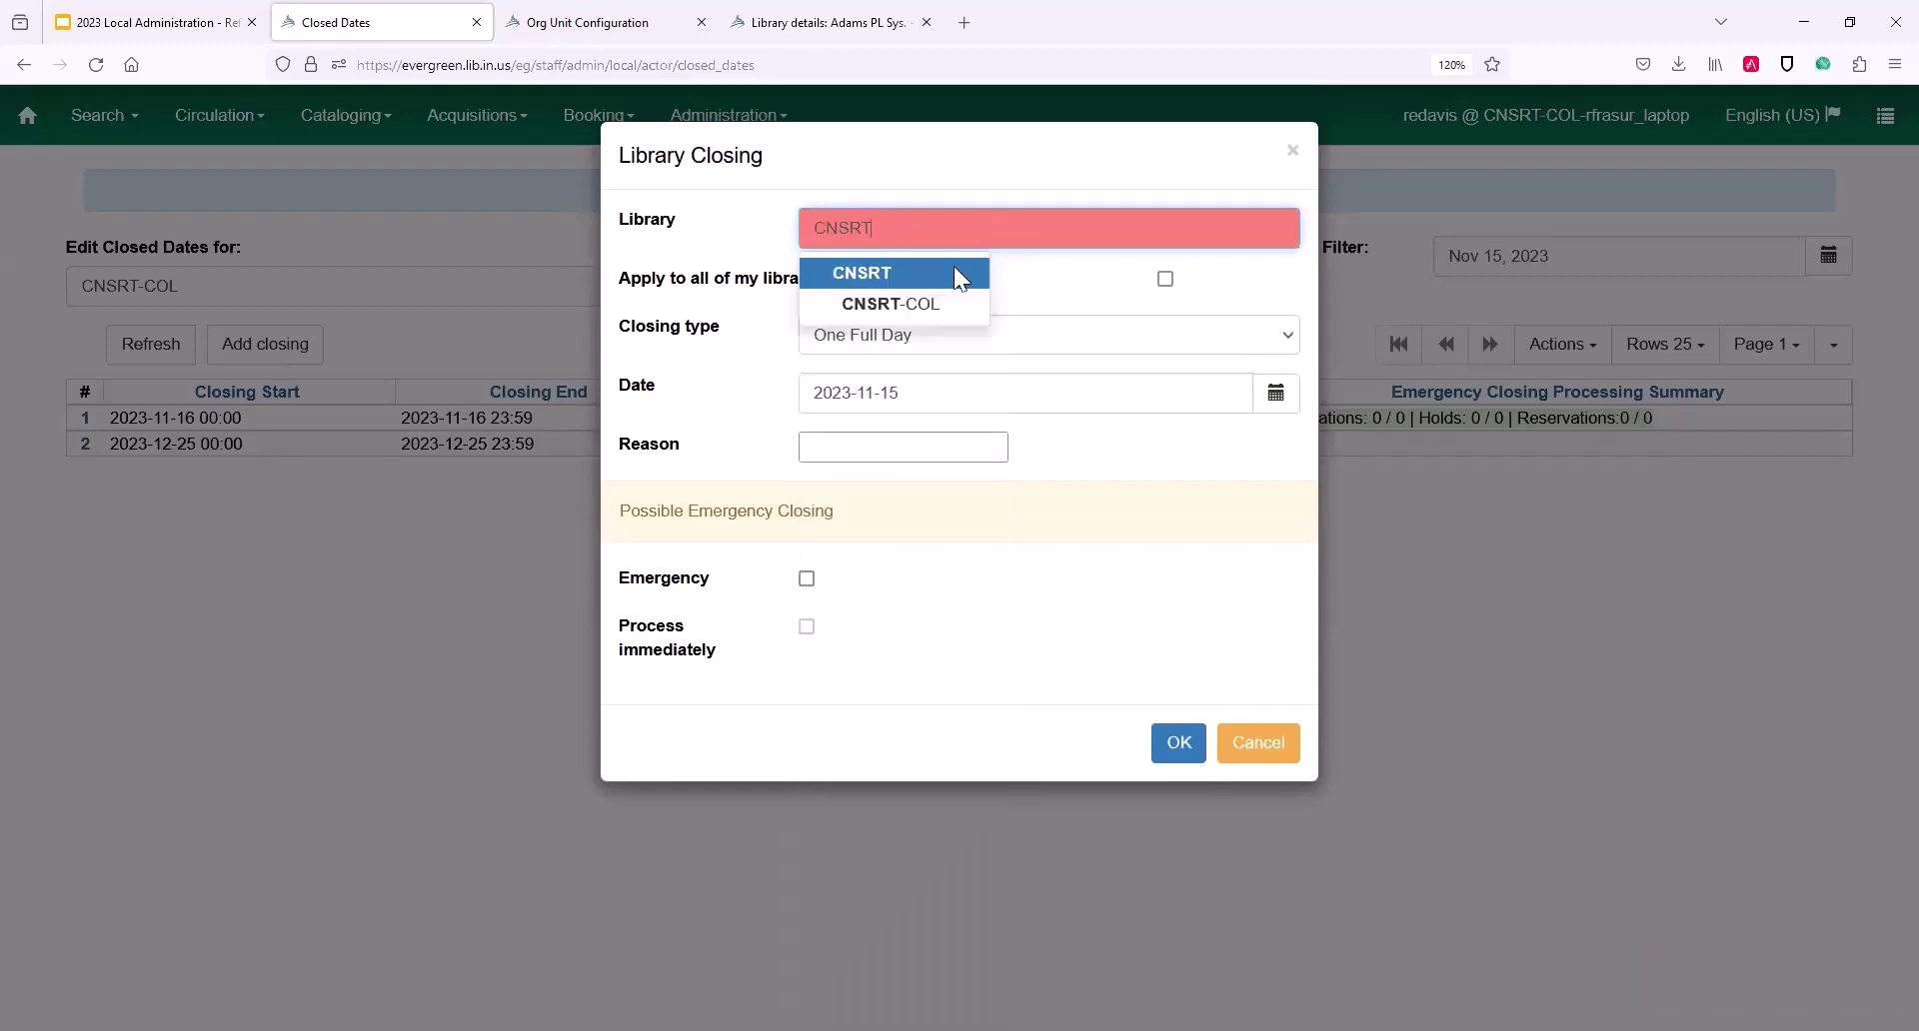
click(954, 268)
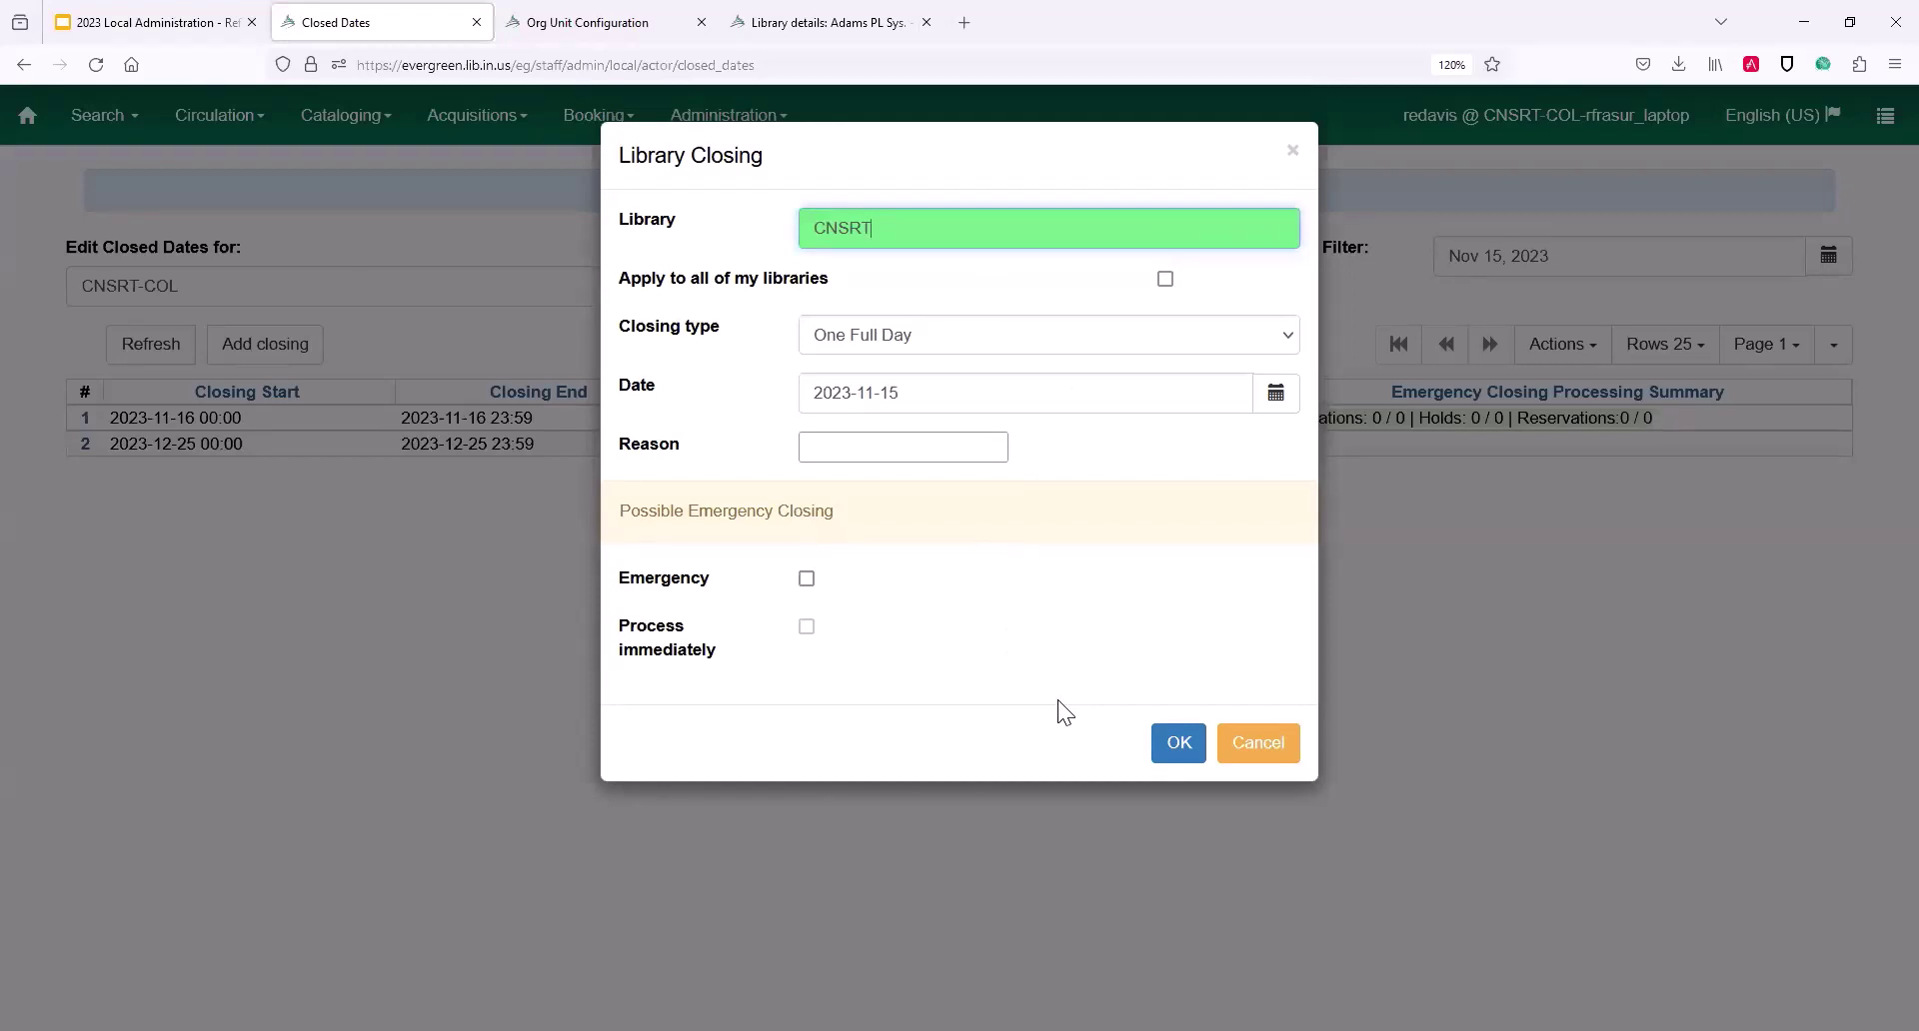
Save a 2023-12-26 'Boxing' full-day closing applied to all of my libraries.
click(1271, 398)
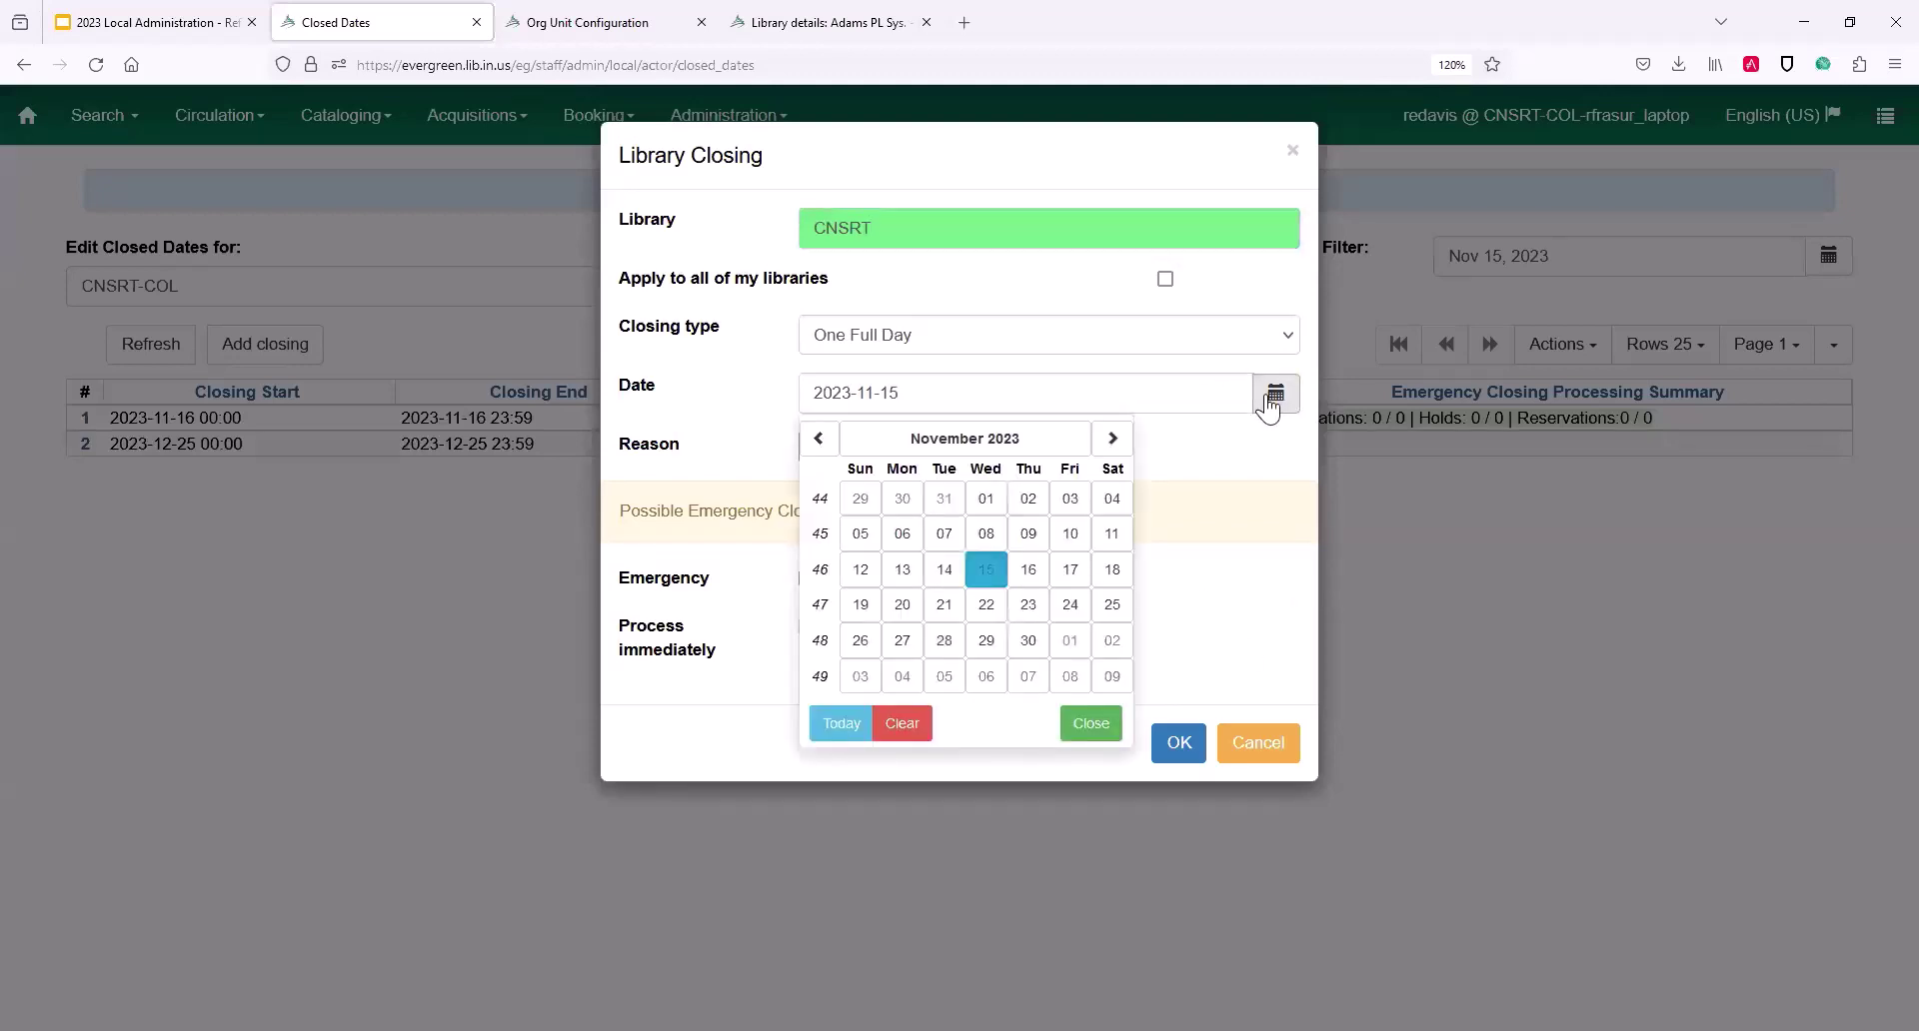
click(1115, 440)
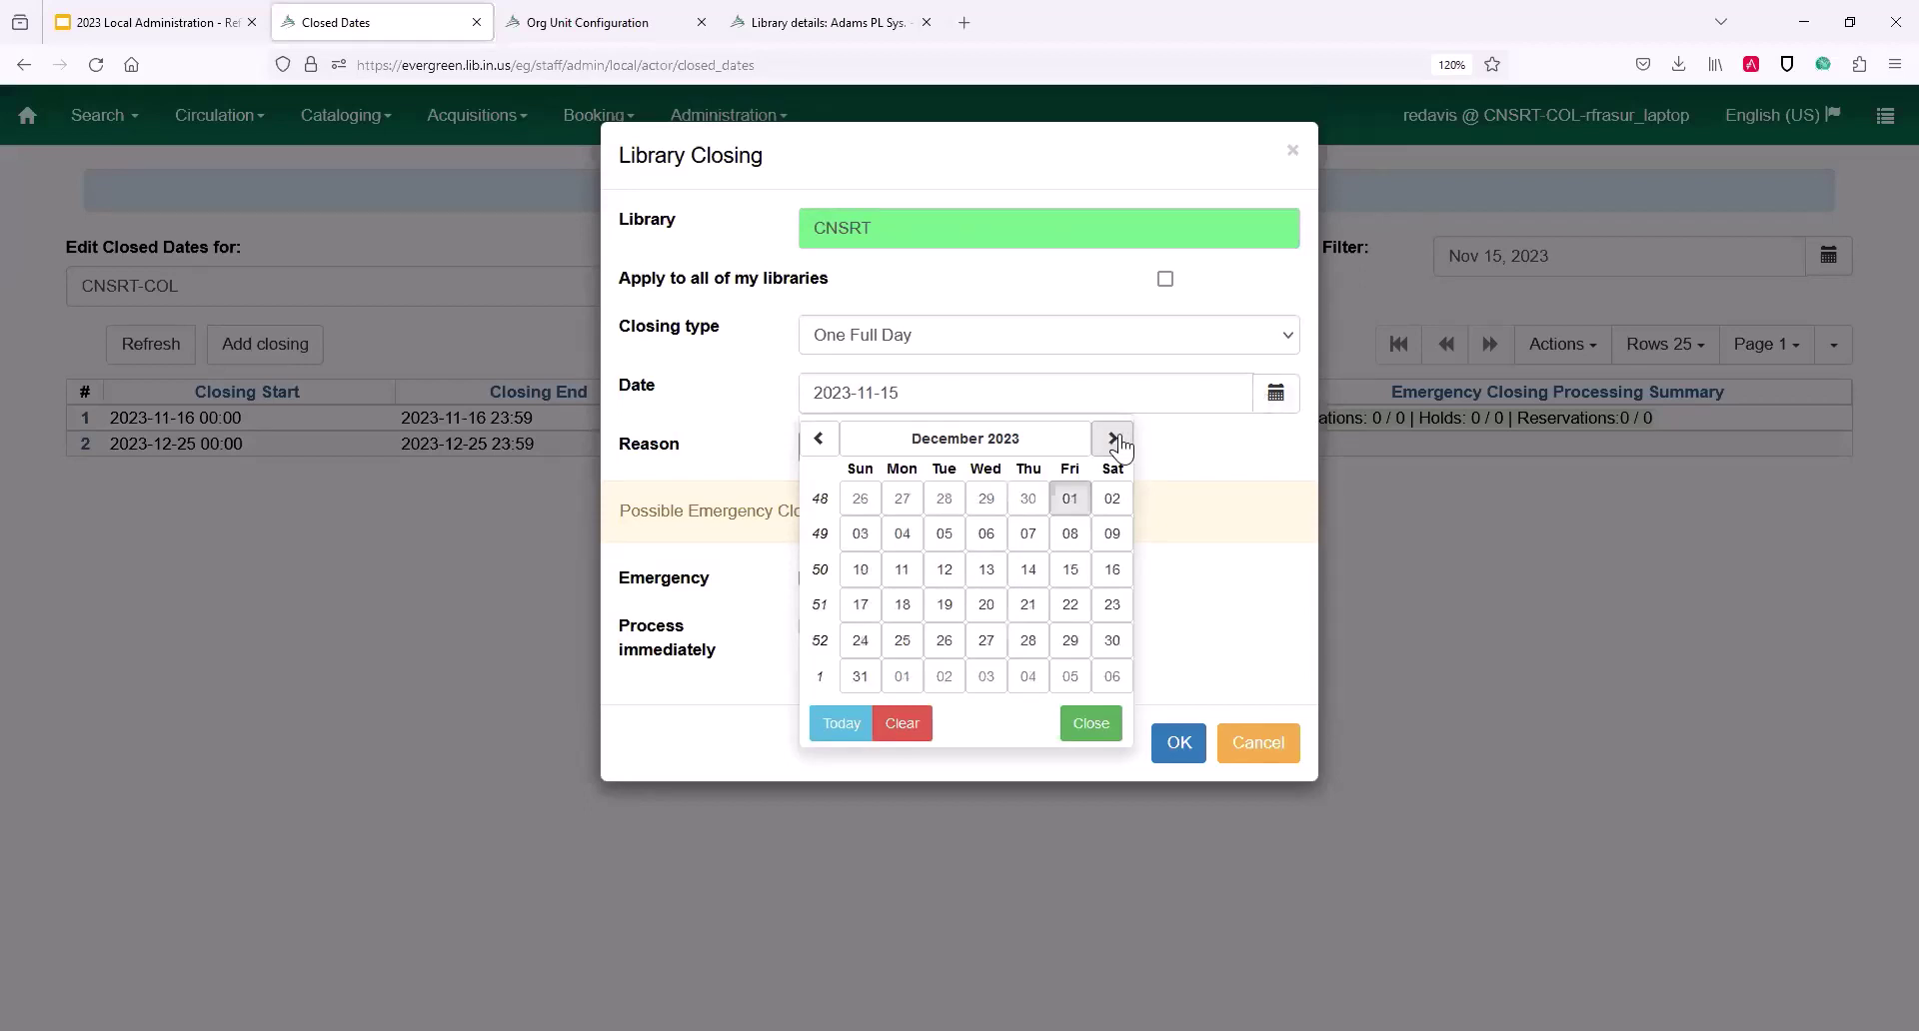
click(945, 642)
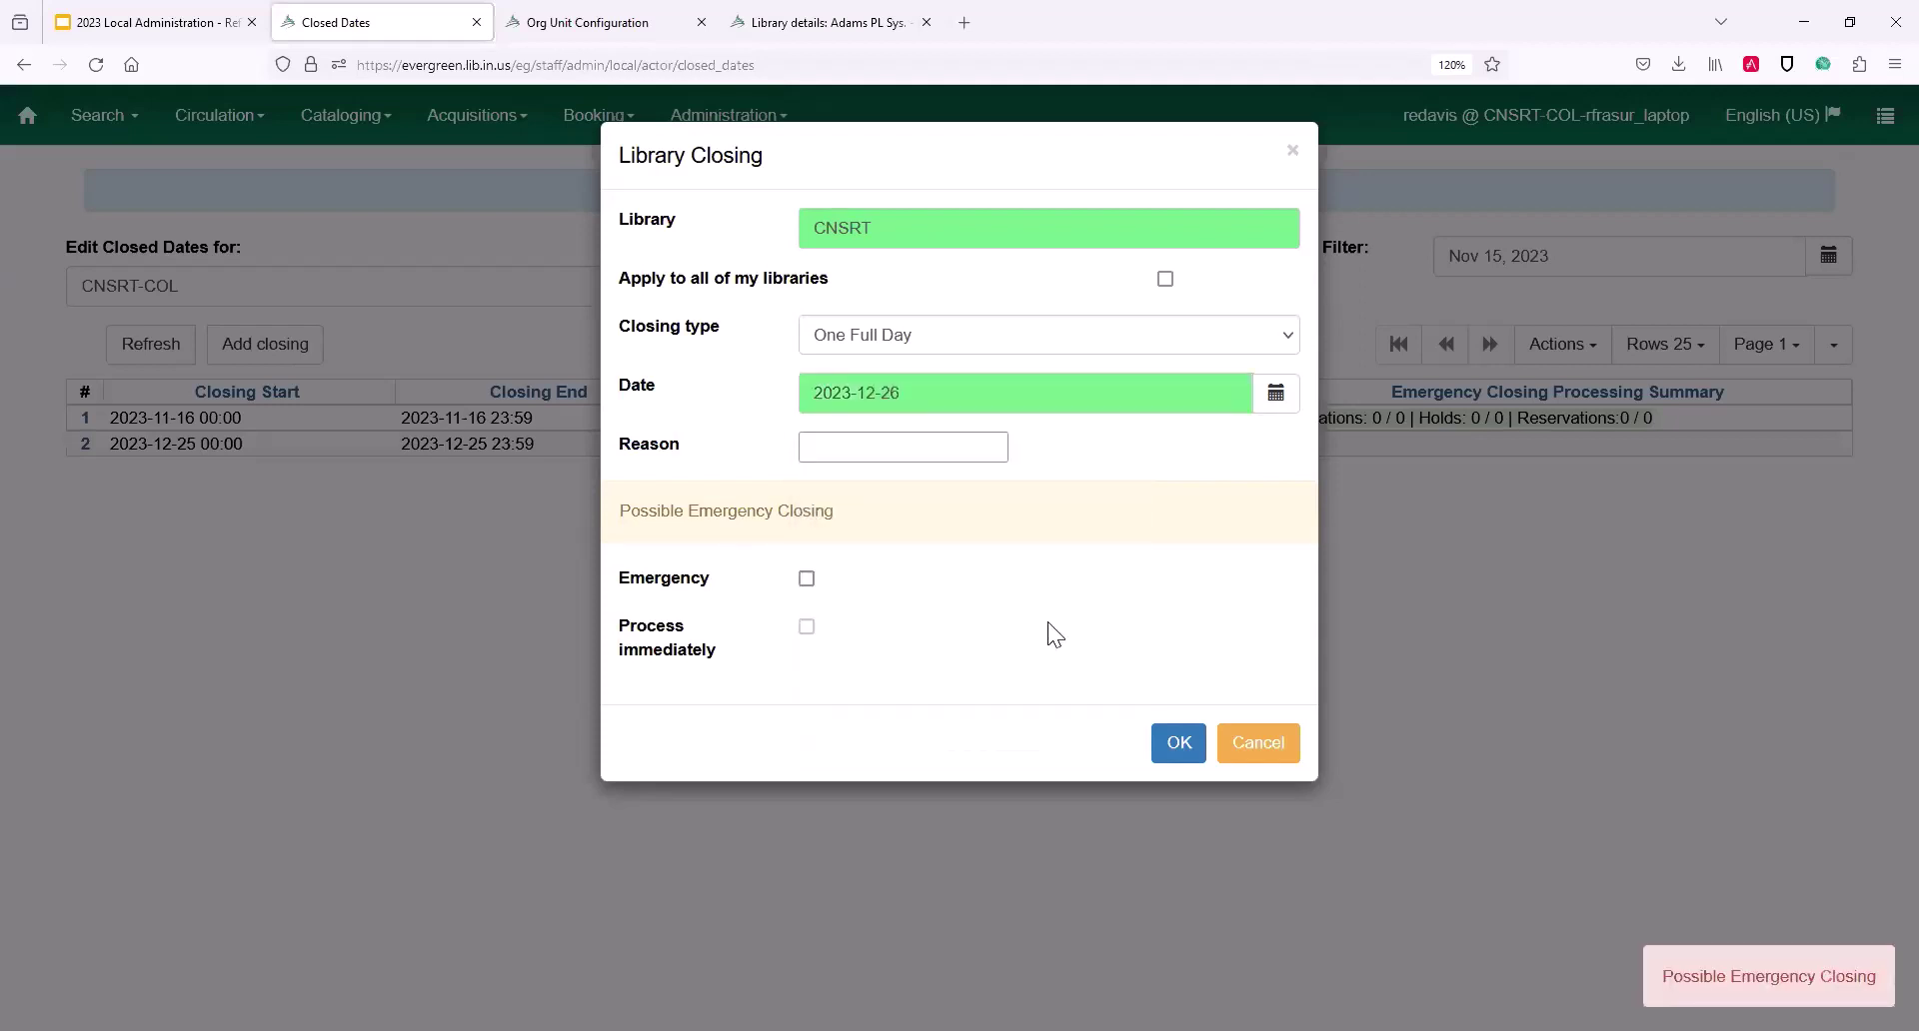
click(885, 446)
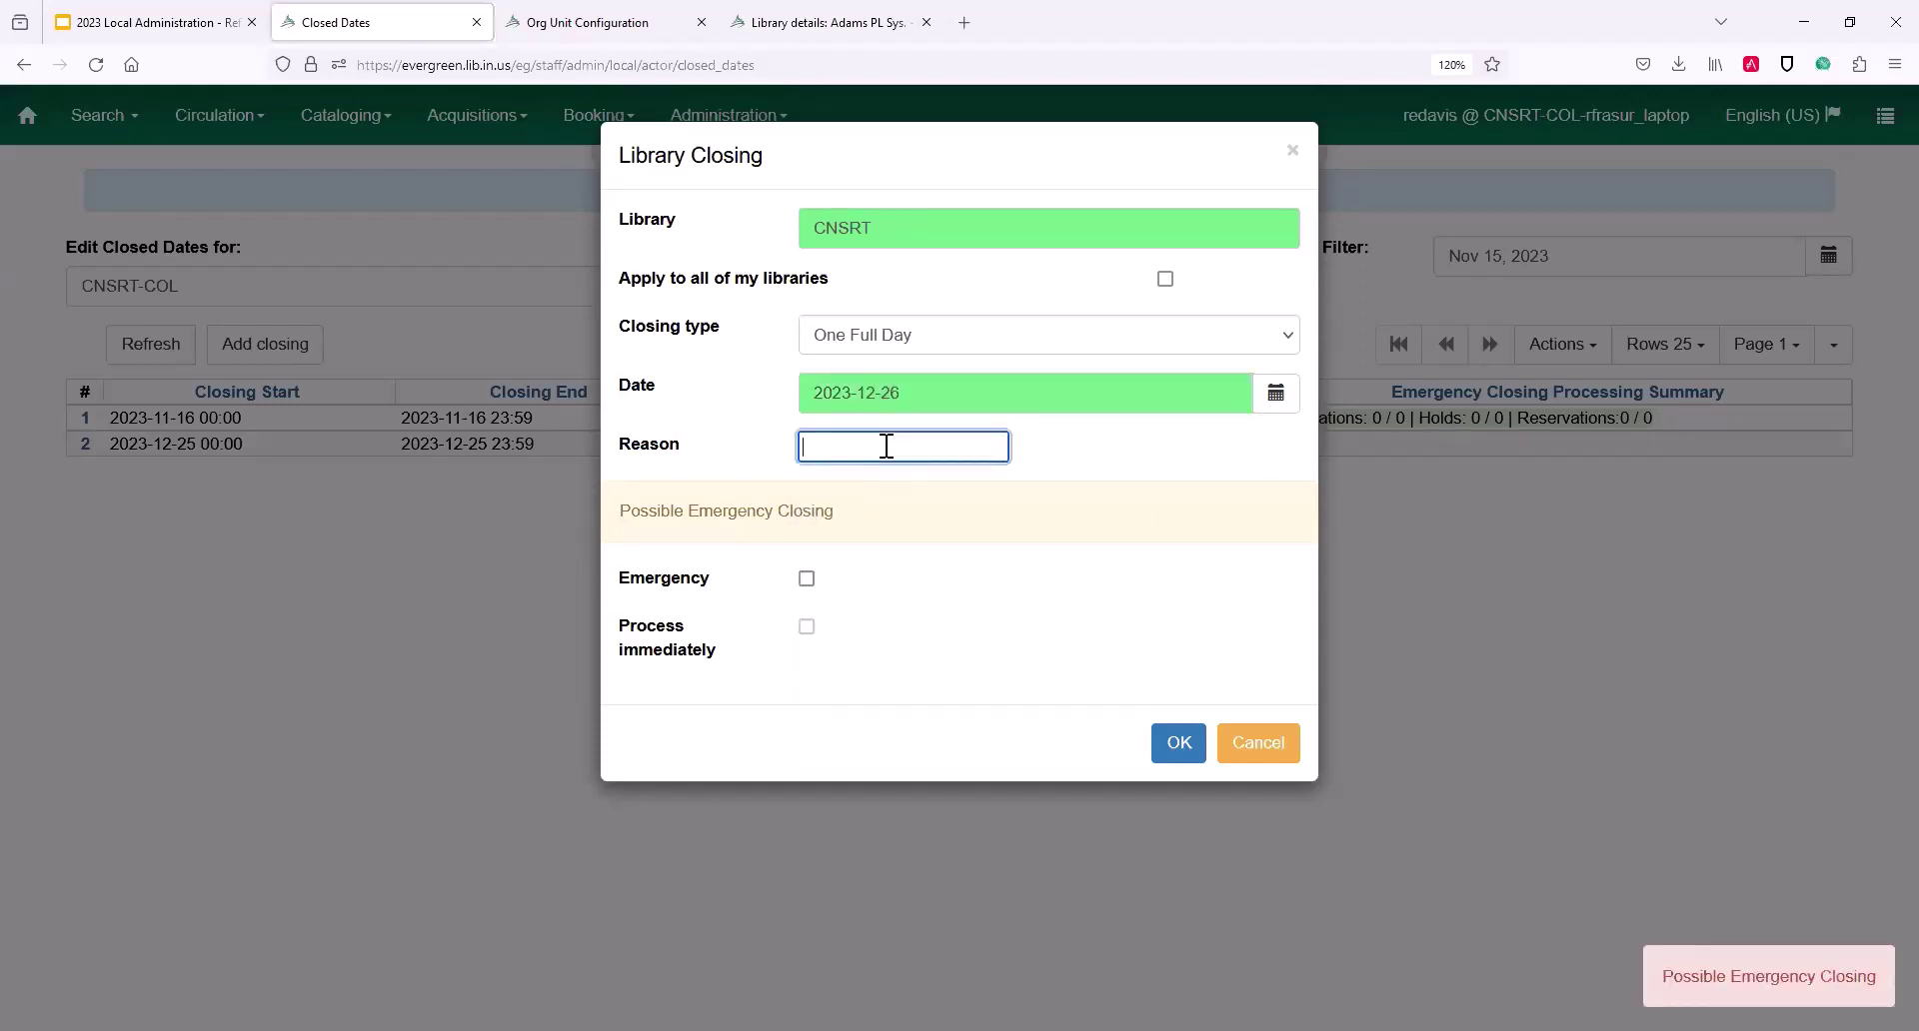
text(Bad)
key(BackSpace)
key(BackSpace)
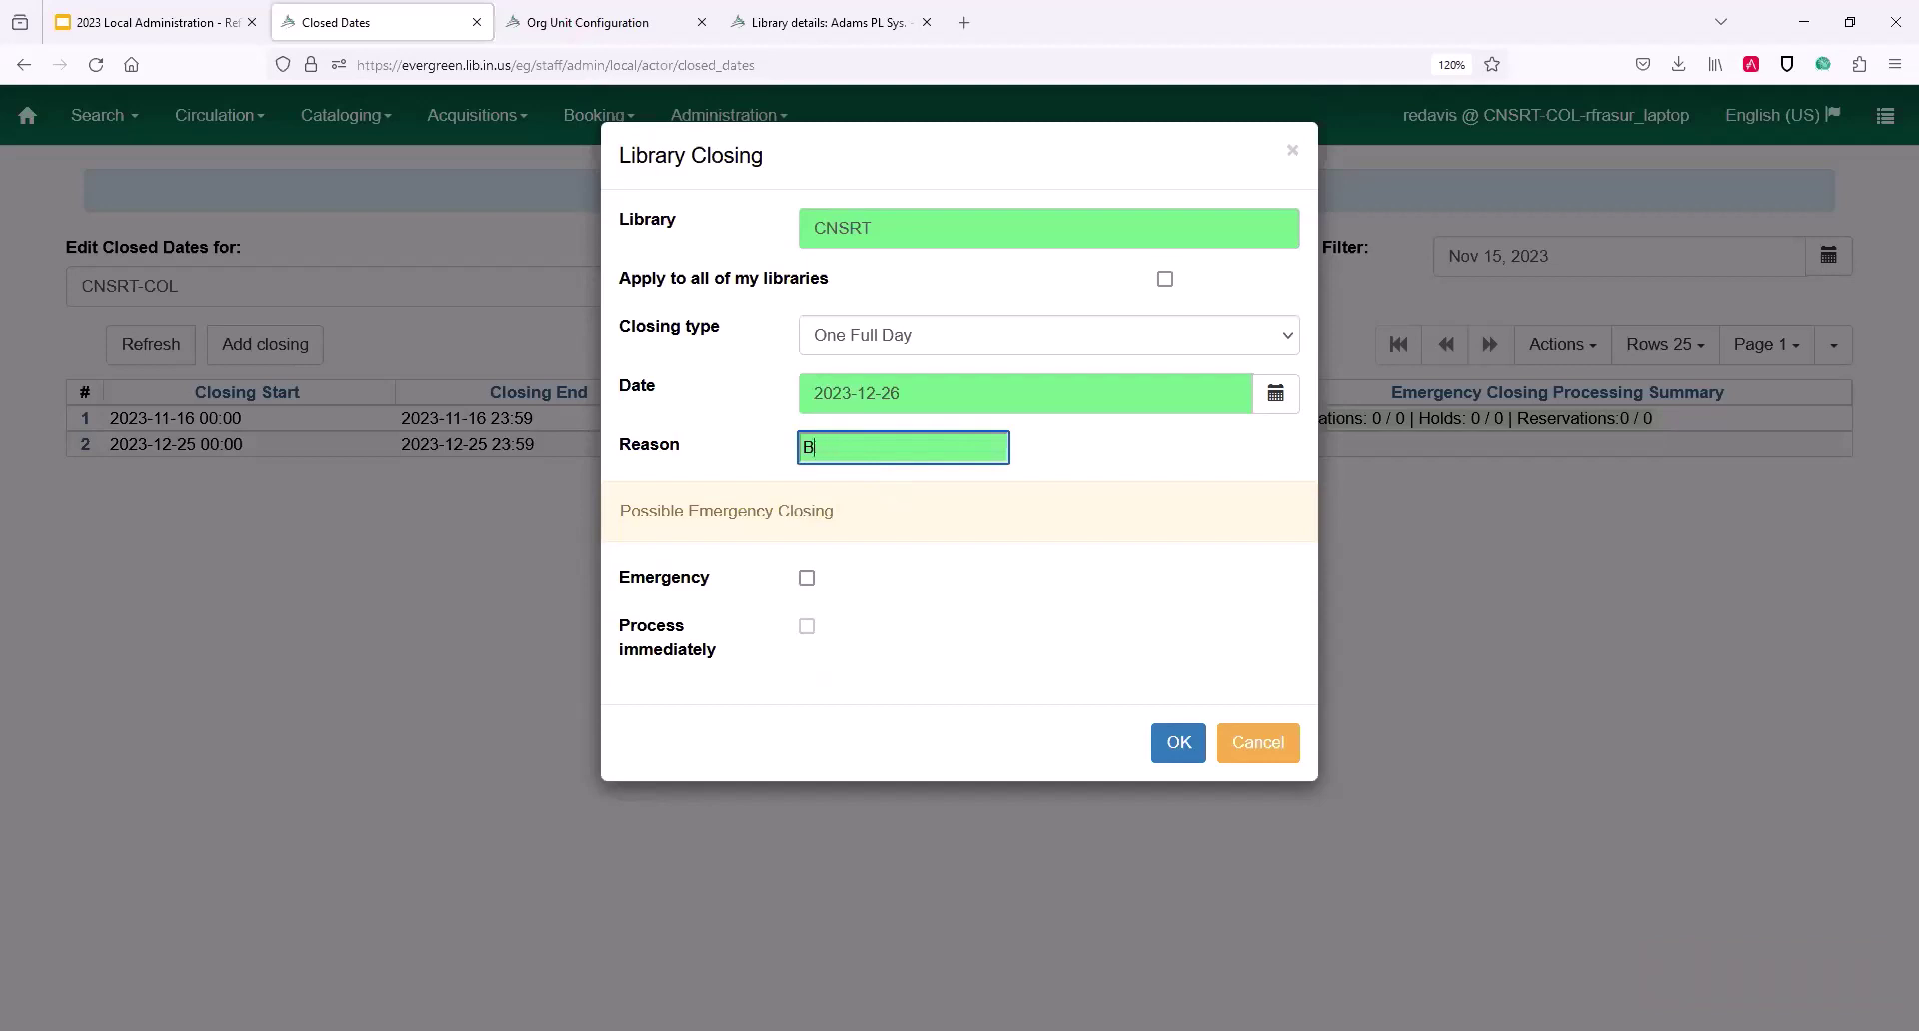
text(oxing)
click(1165, 279)
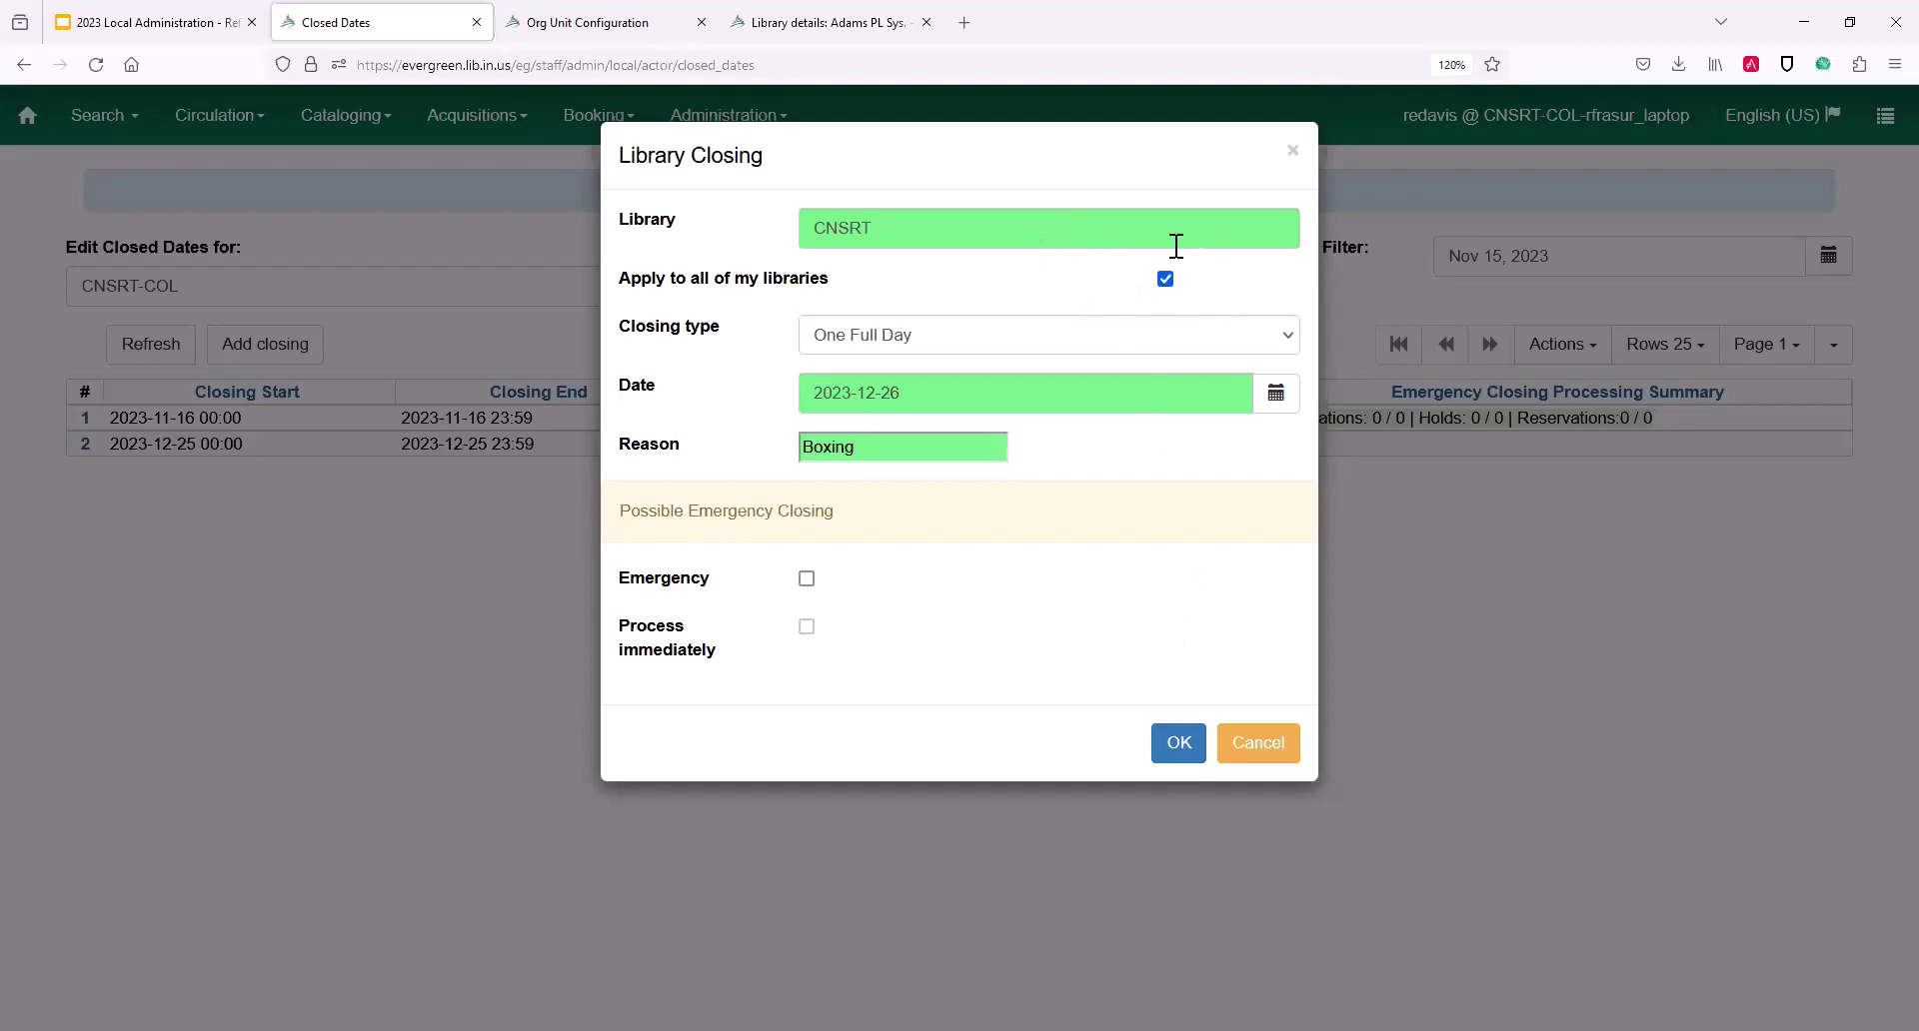
click(1177, 758)
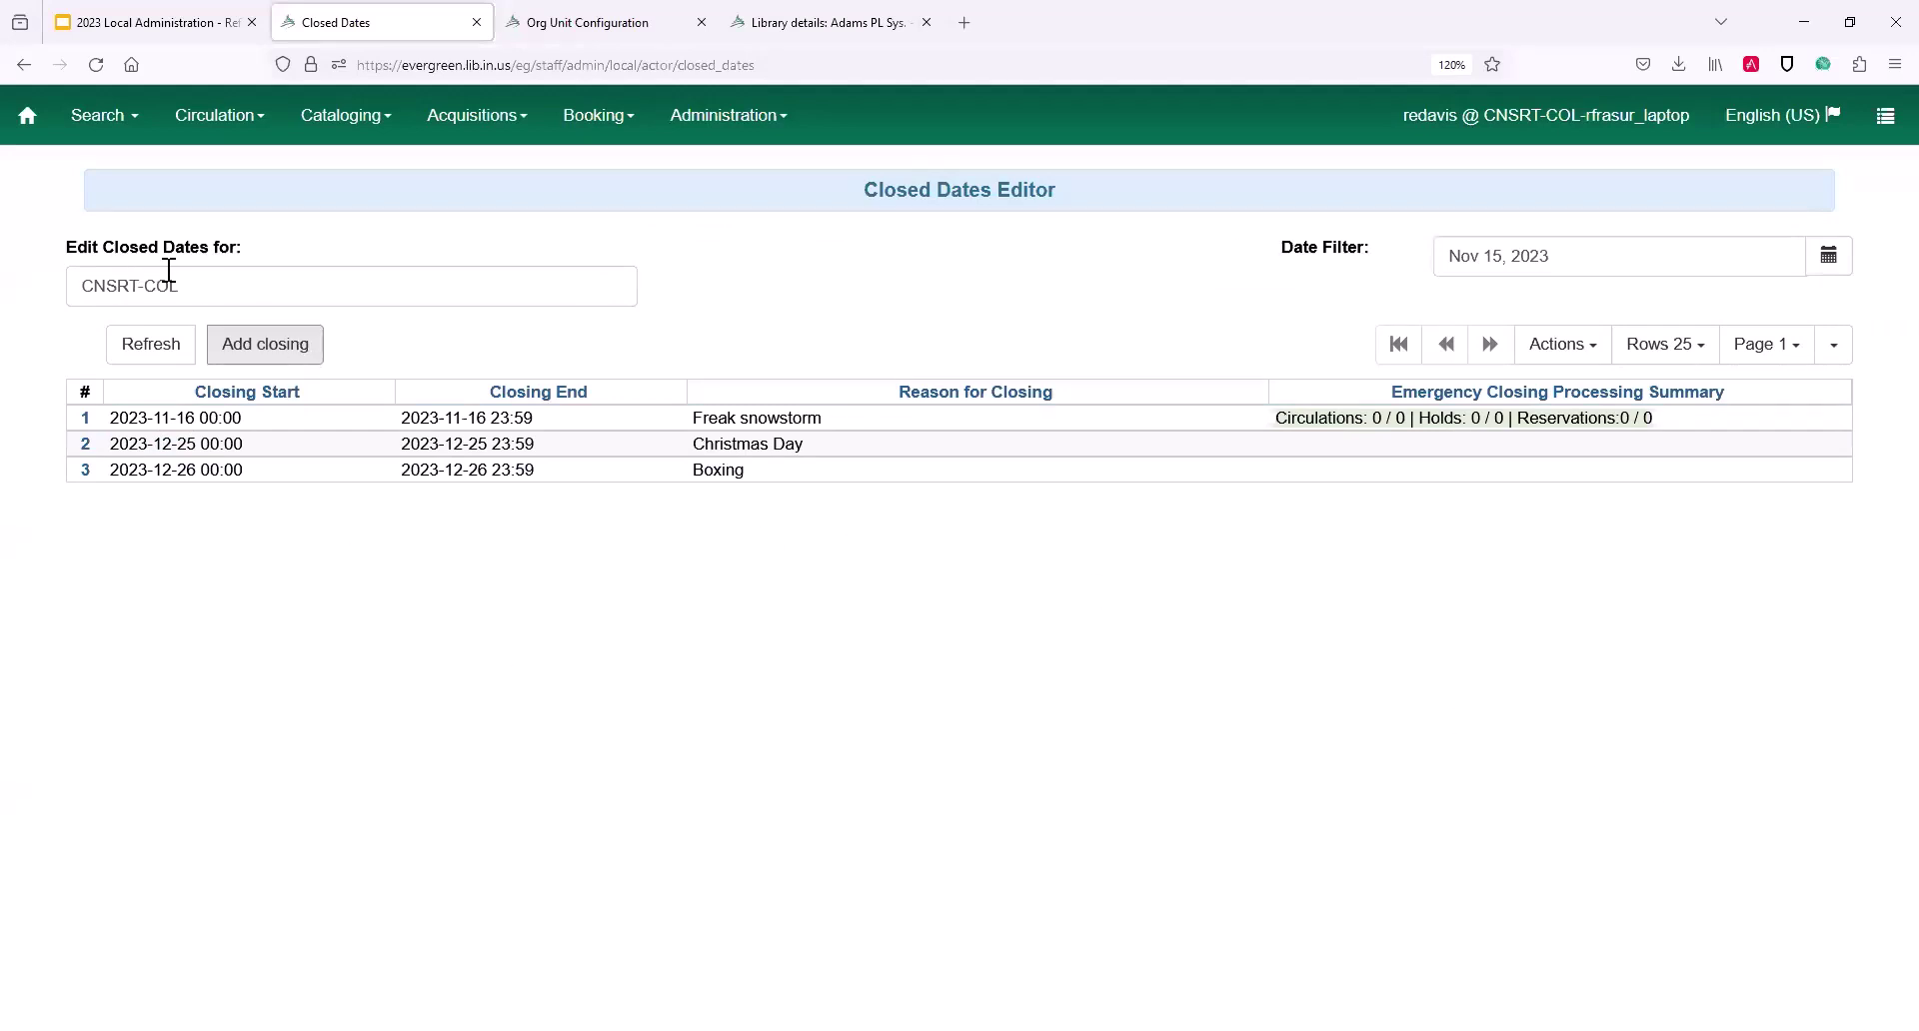
Show the closed dates for CNSRT.
click(197, 290)
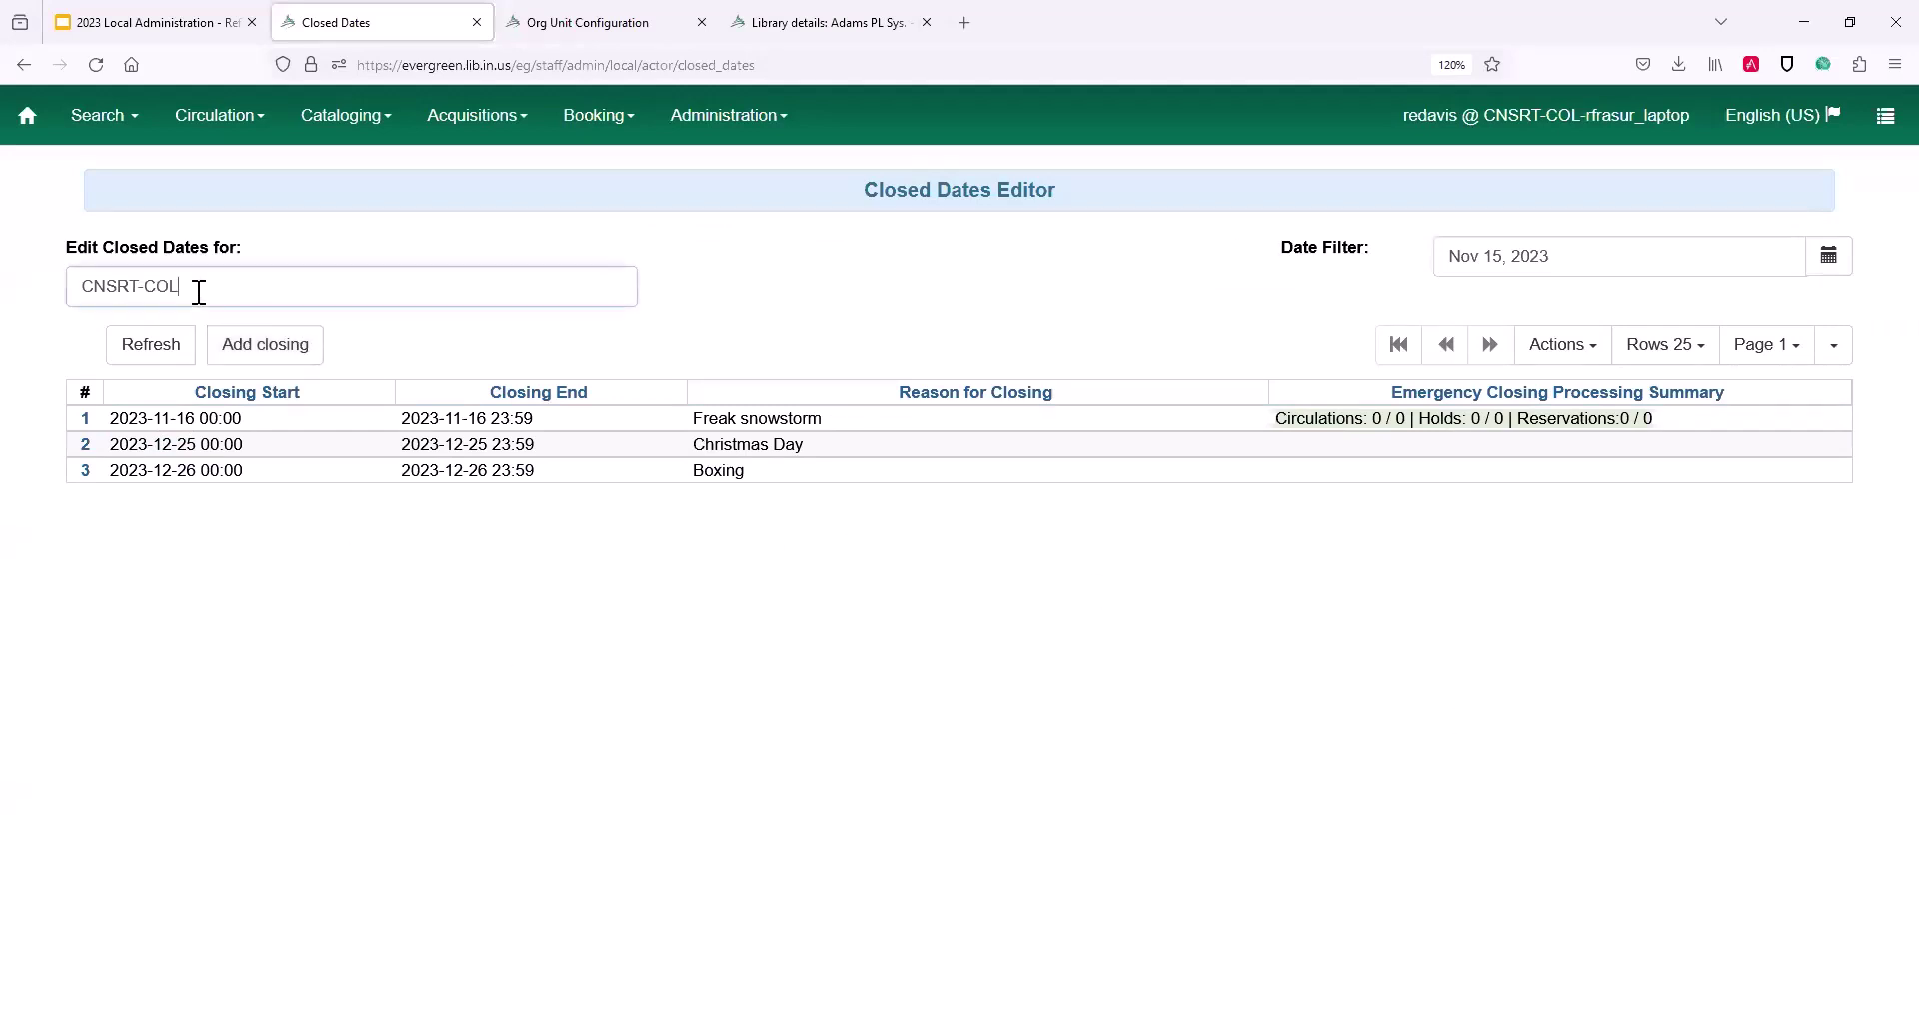
key(BackSpace)
key(BackSpace)
key(BackSpace)
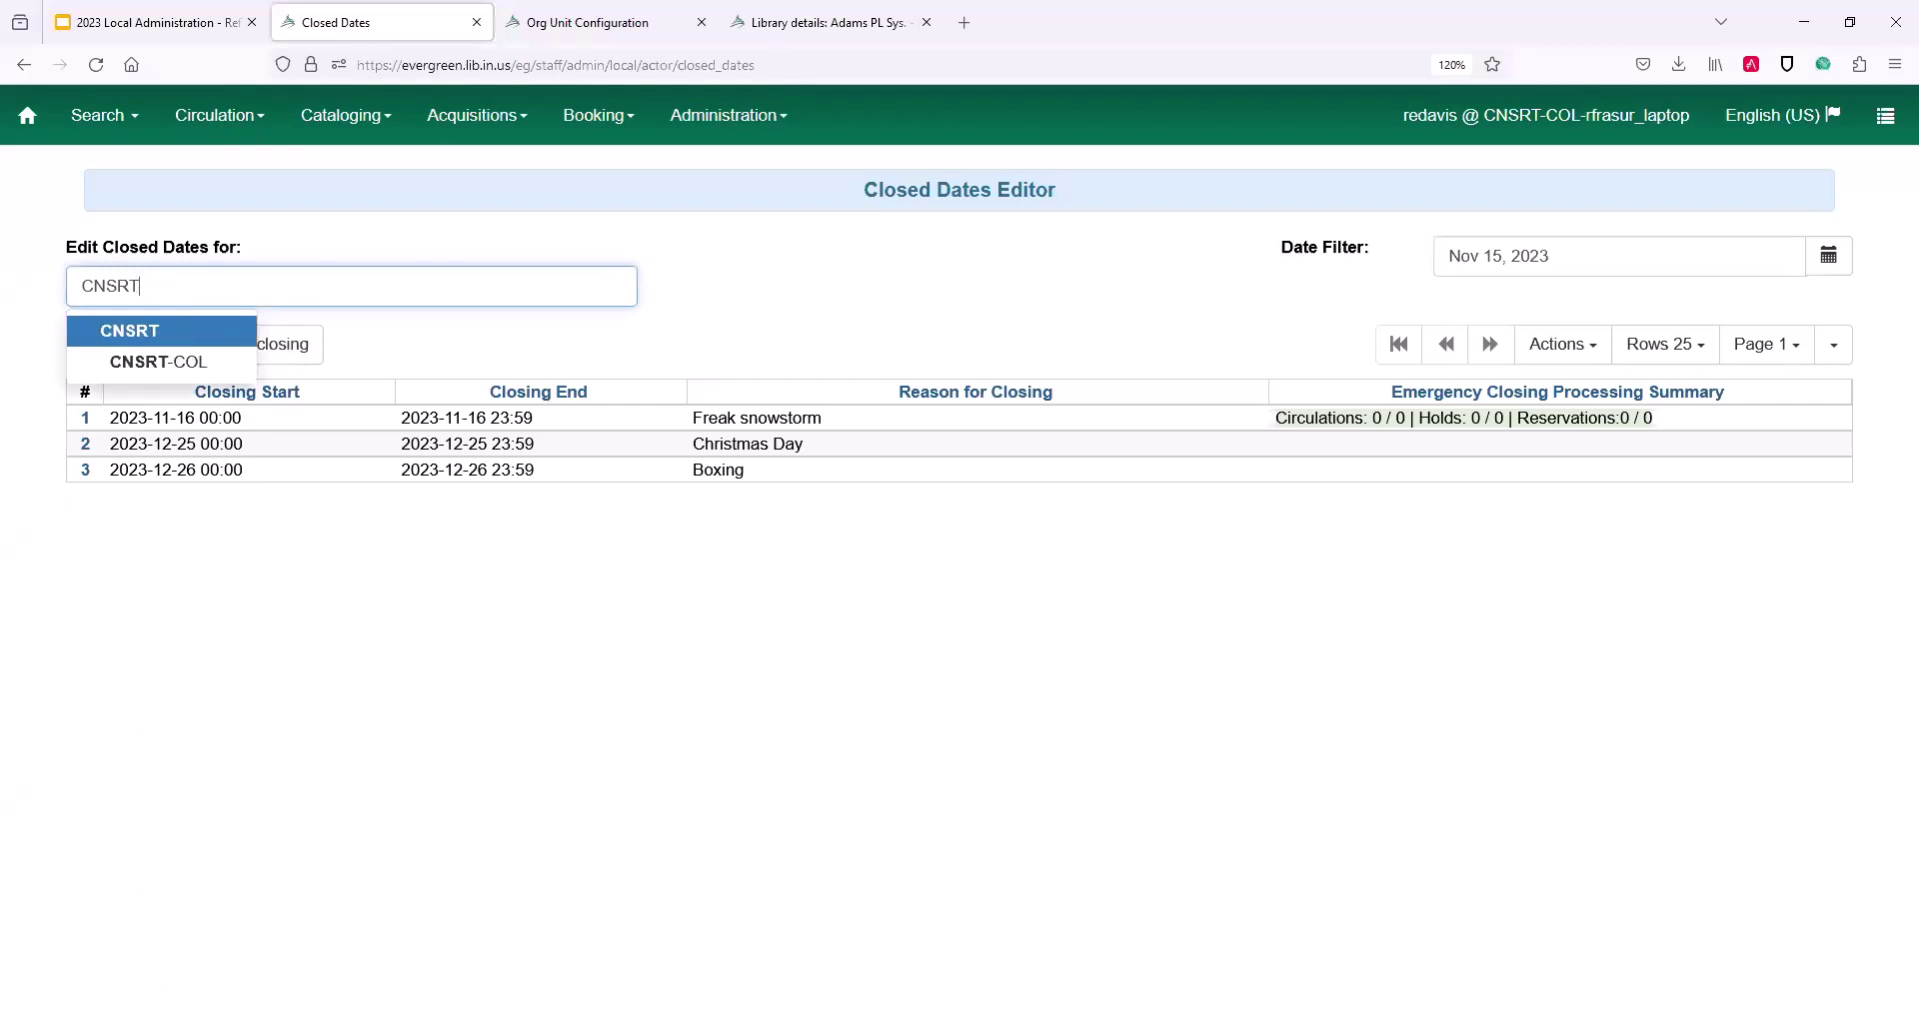
click(168, 328)
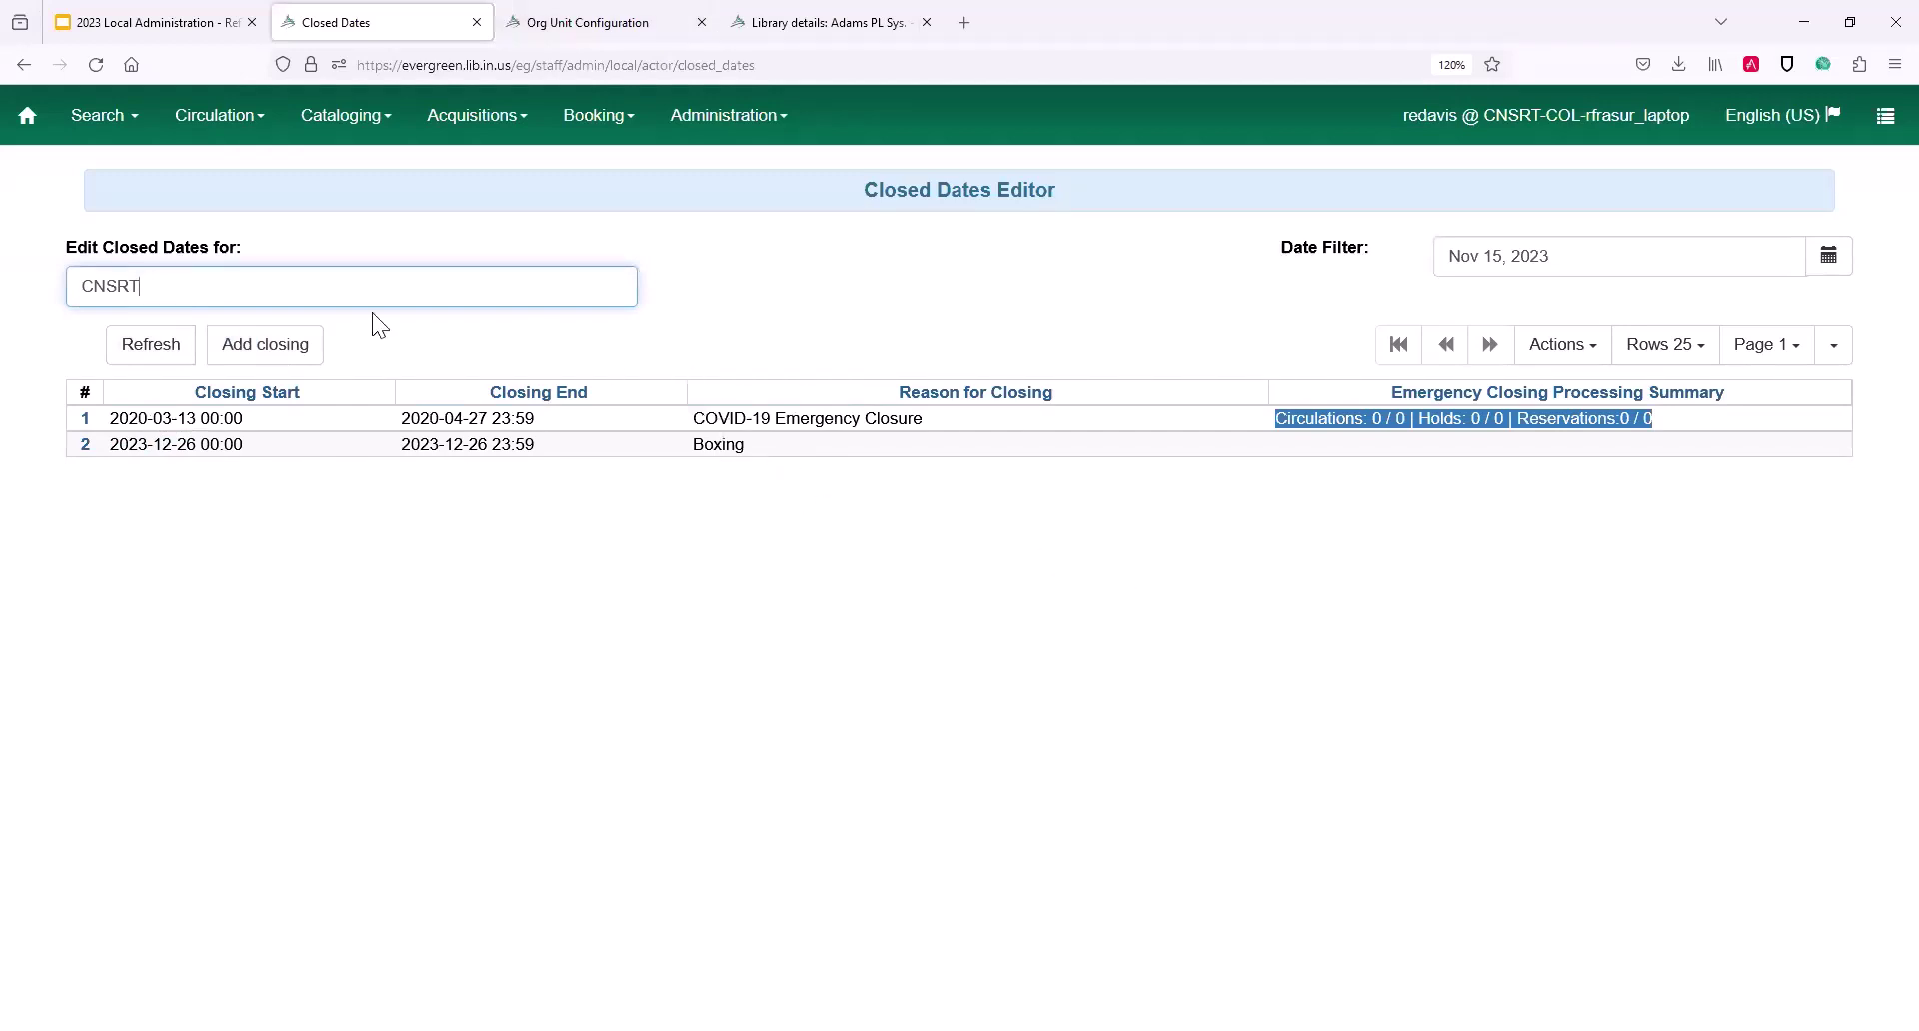
Show the closed dates for FULCO.
click(160, 280)
text(f)
key(BackSpace)
key(BackSpace)
key(BackSpace)
key(BackSpace)
key(BackSpace)
key(BackSpace)
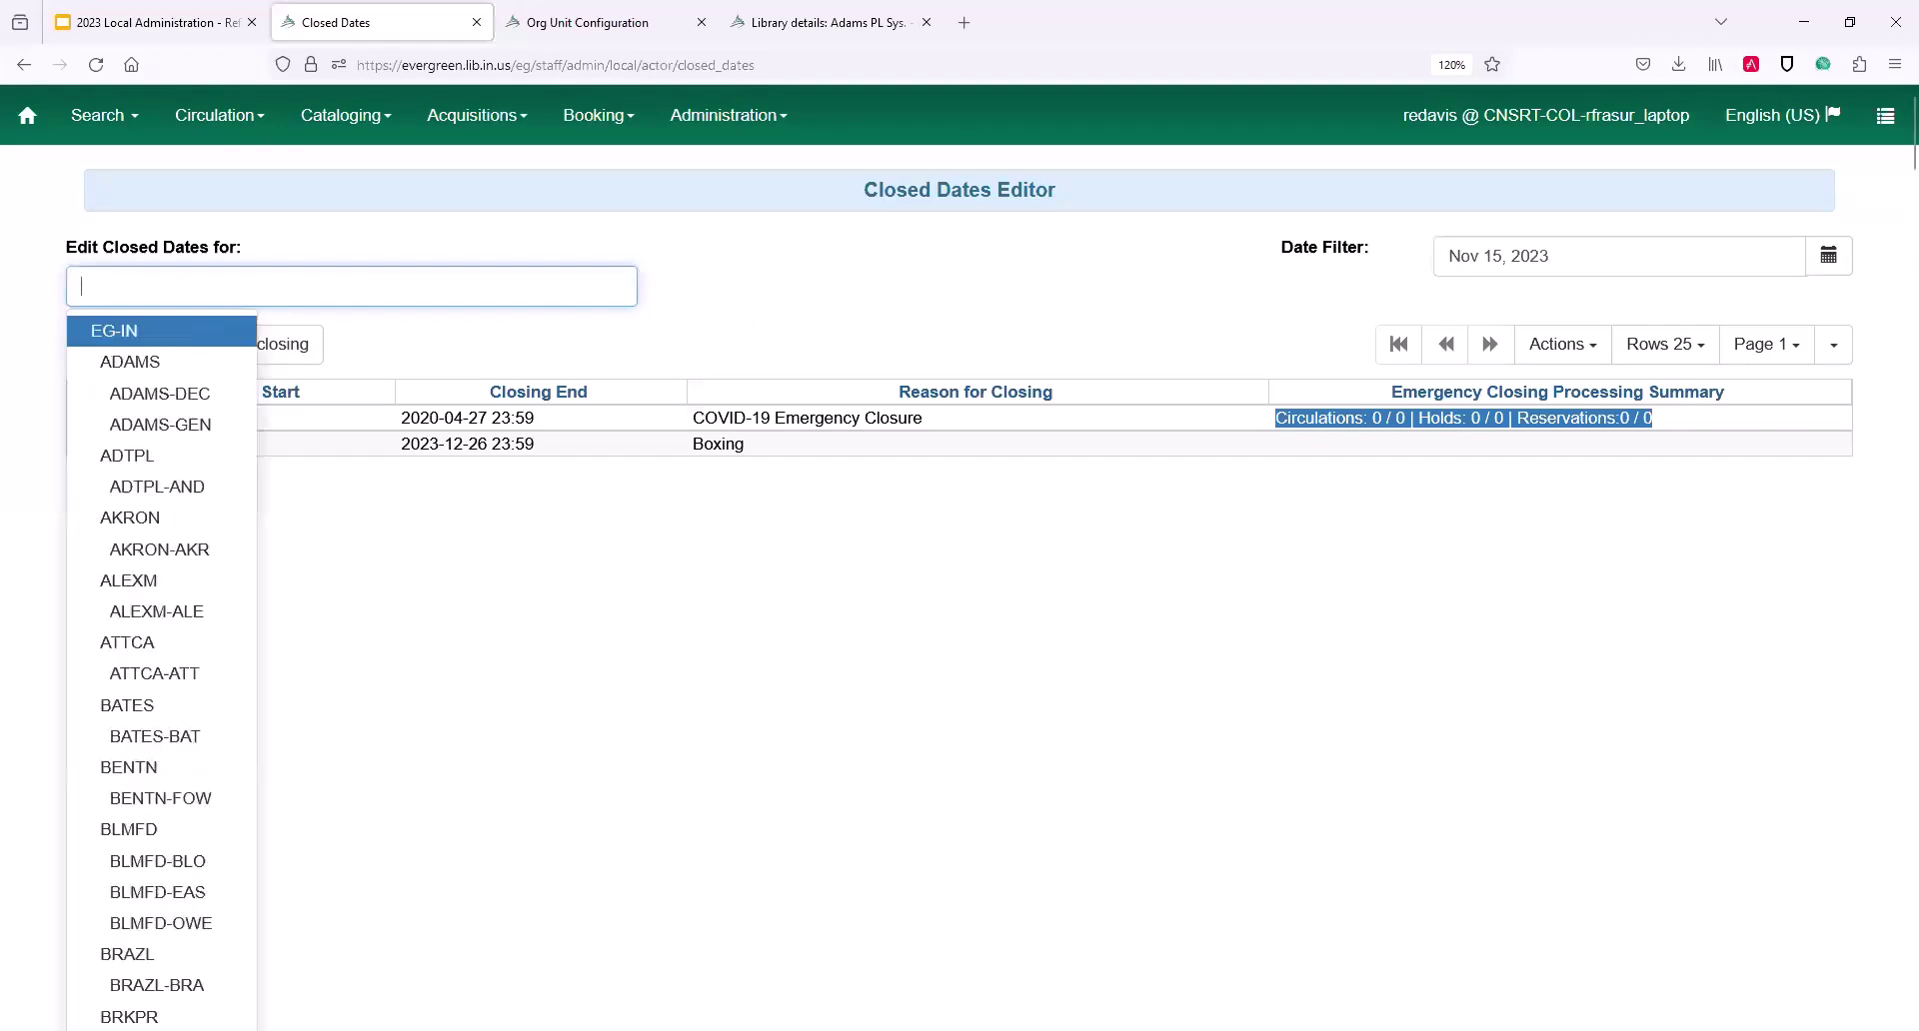
text(fucl)
key(BackSpace)
text(lc)
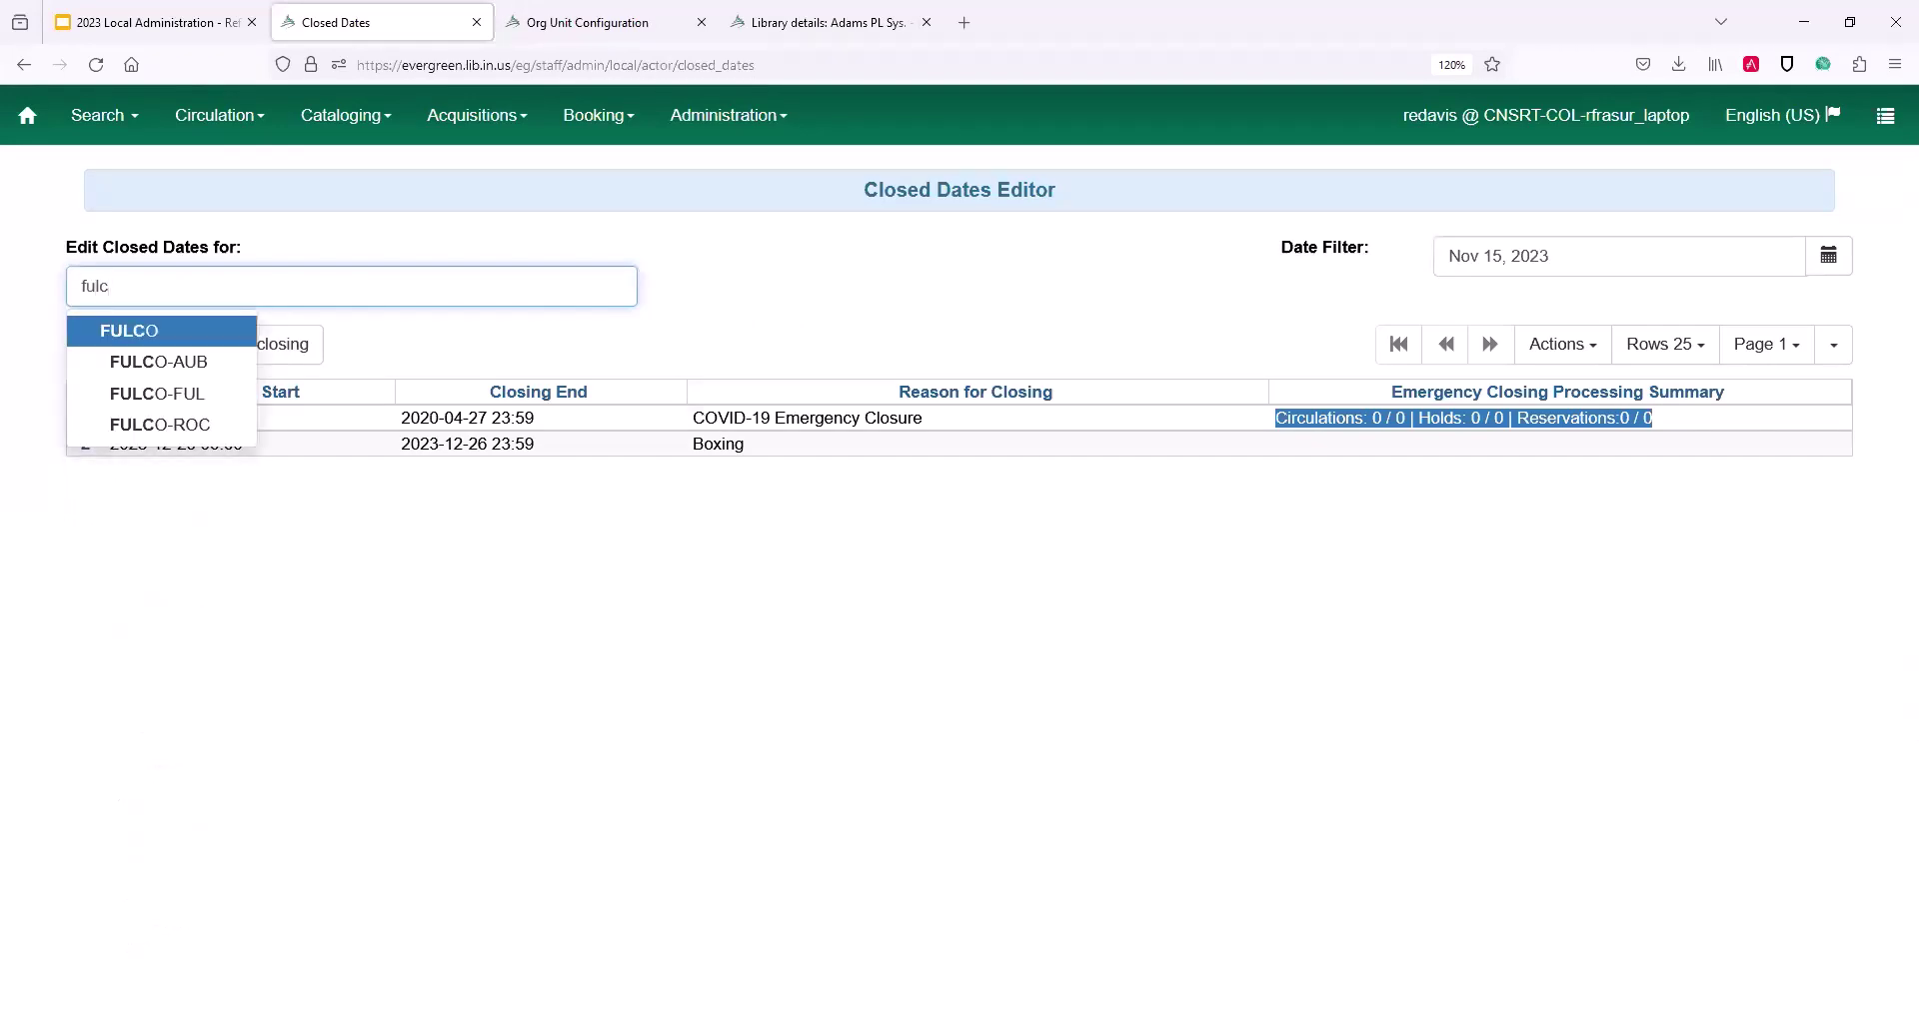
click(186, 321)
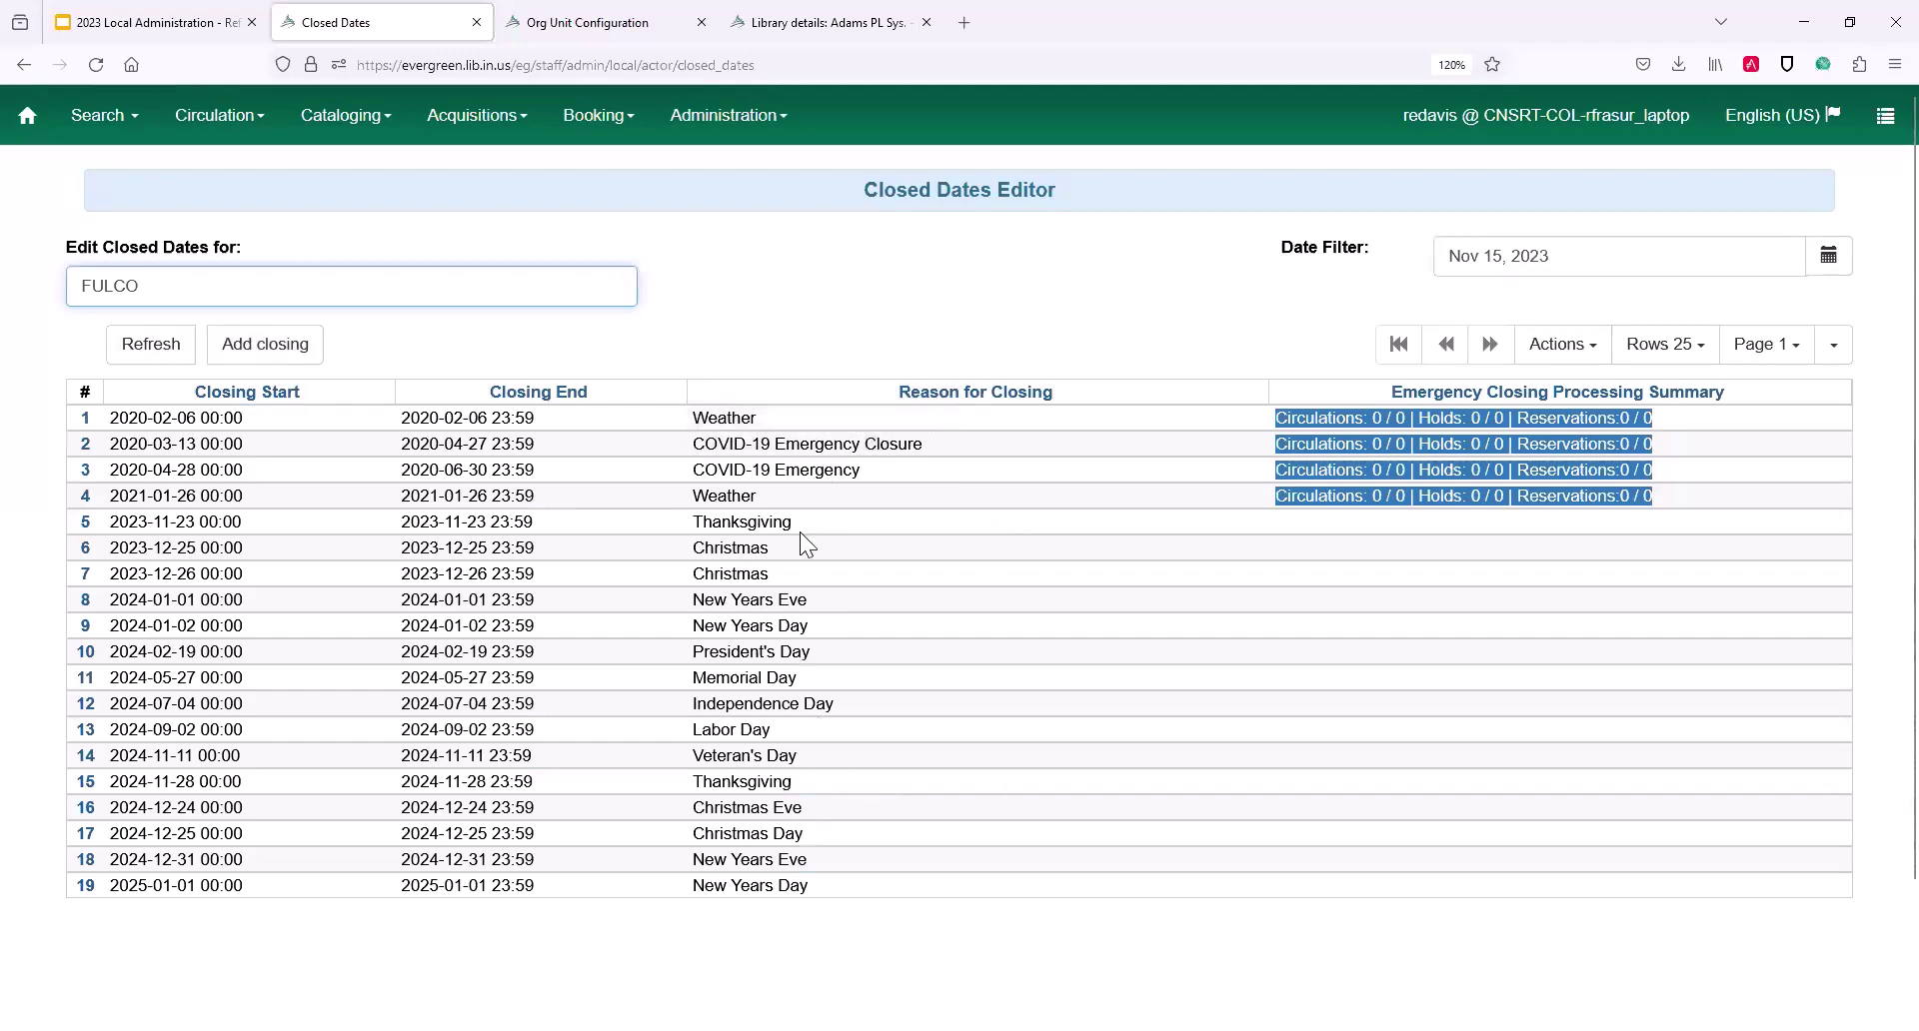
Show FULCO-ROC's closed dates, then advance the slides to Staff Account Management.
click(184, 284)
text(-roc)
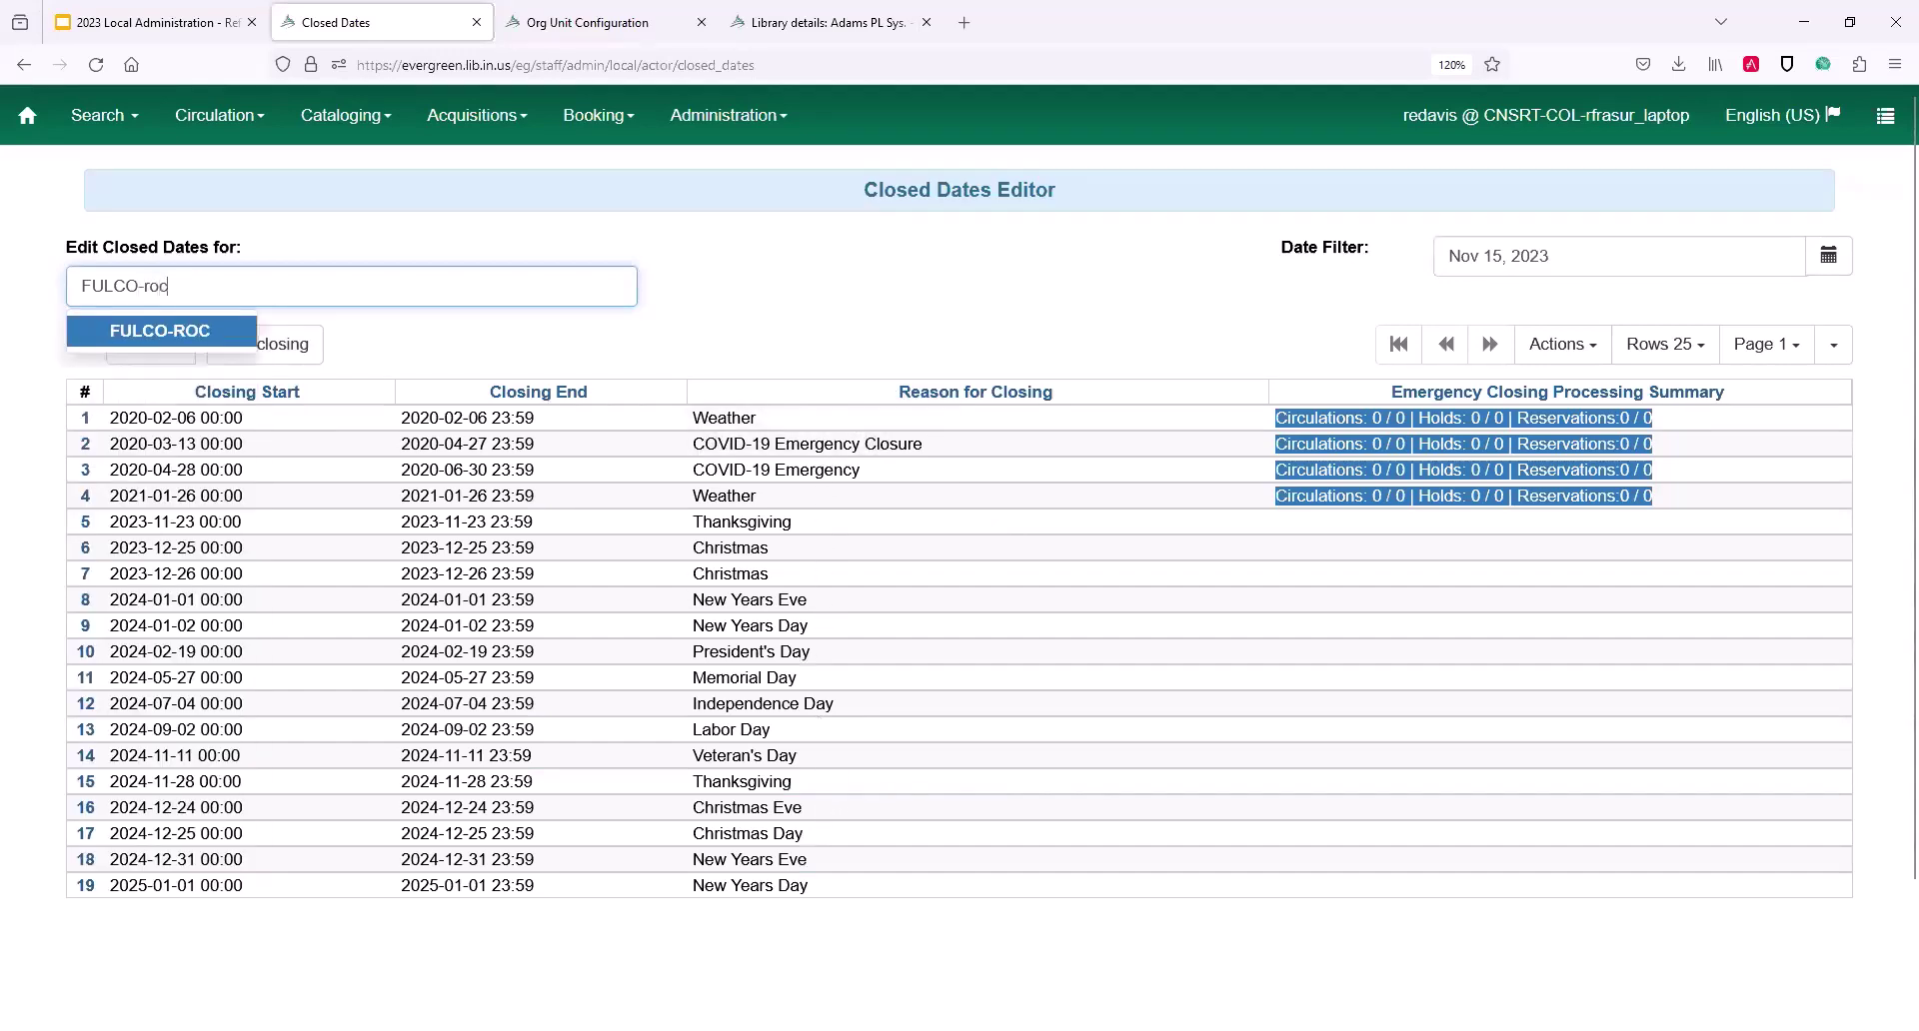
click(211, 330)
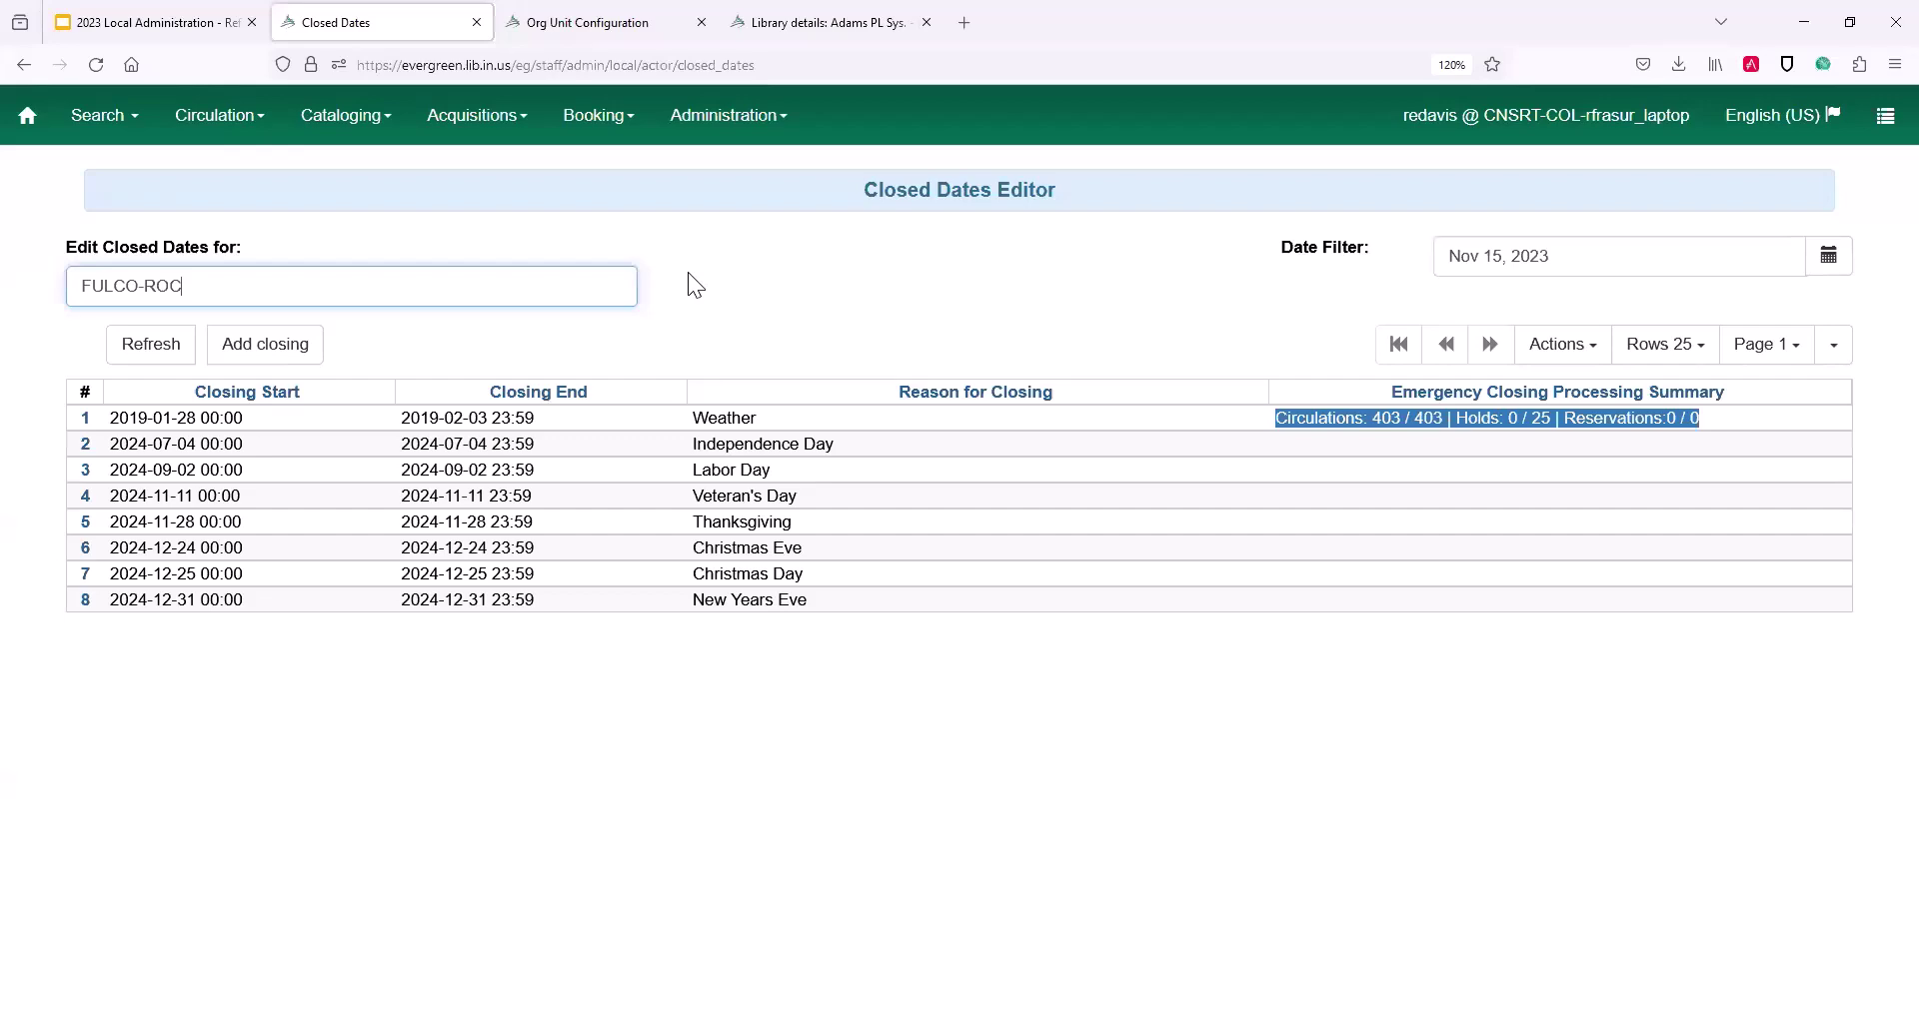
click(160, 22)
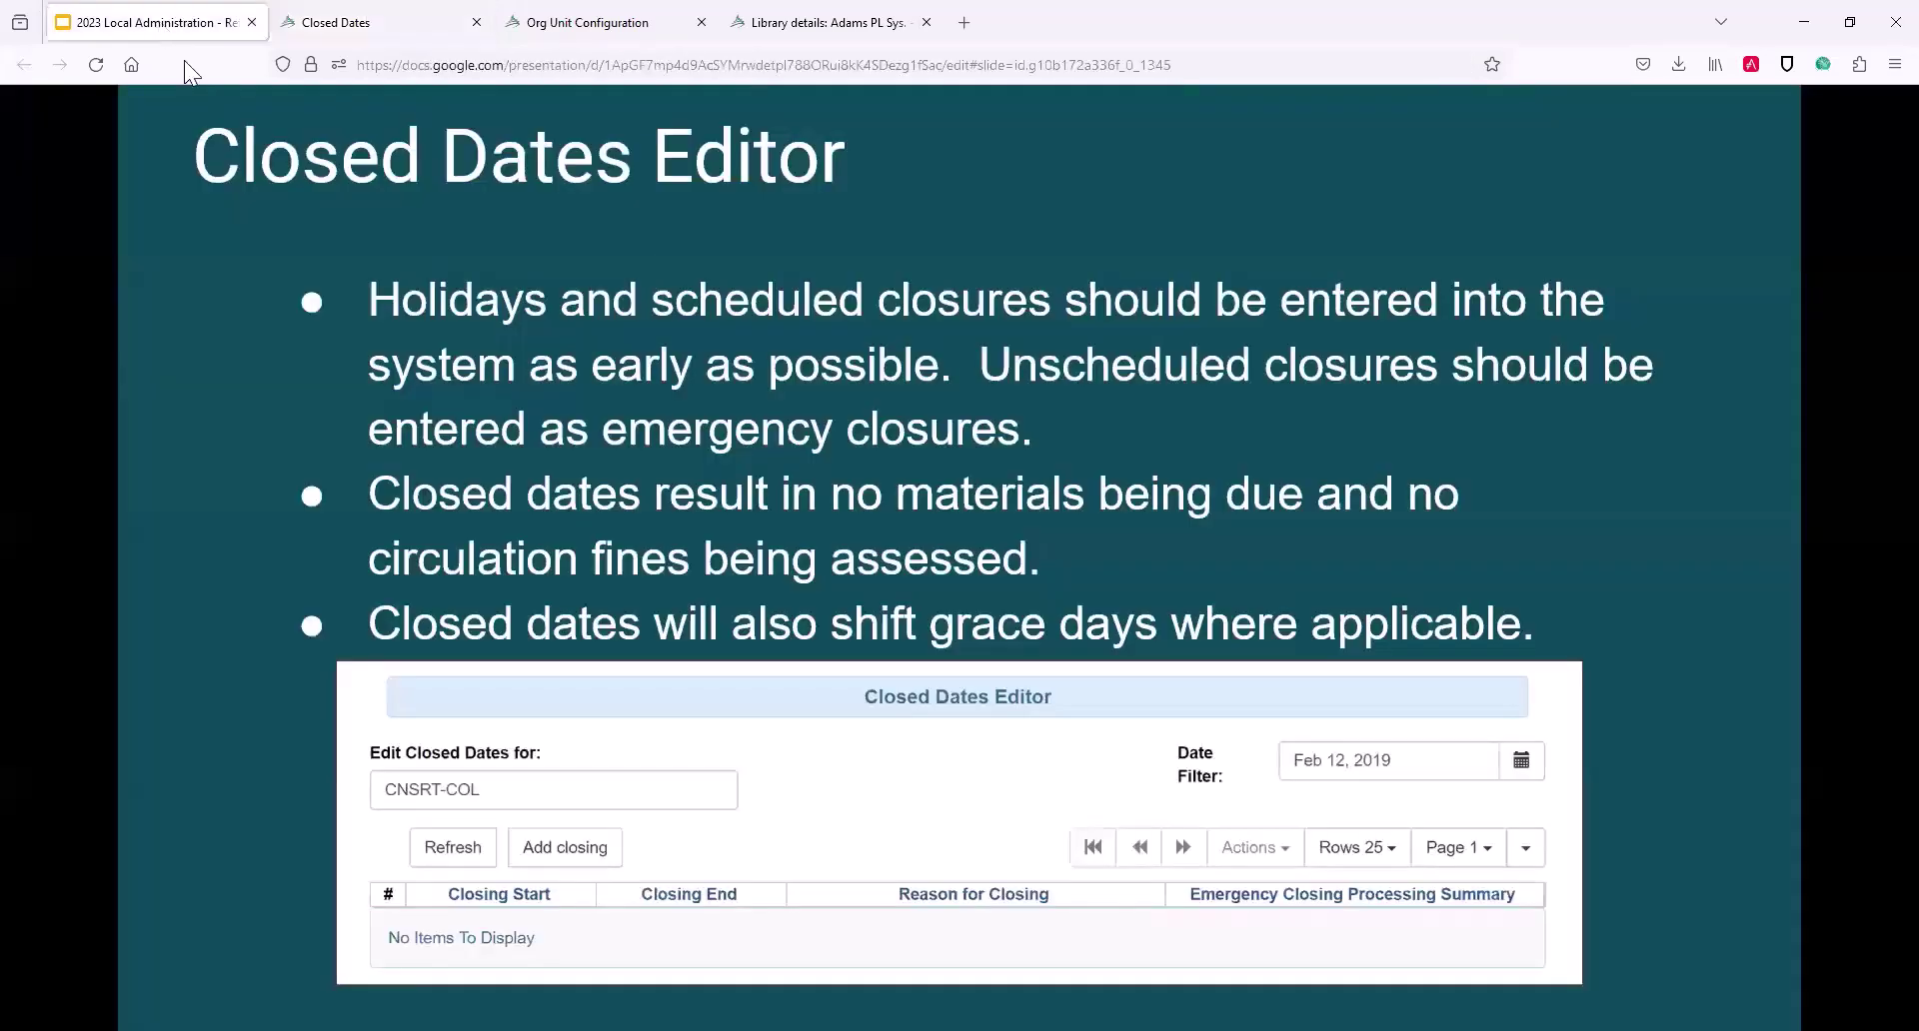
click(1529, 535)
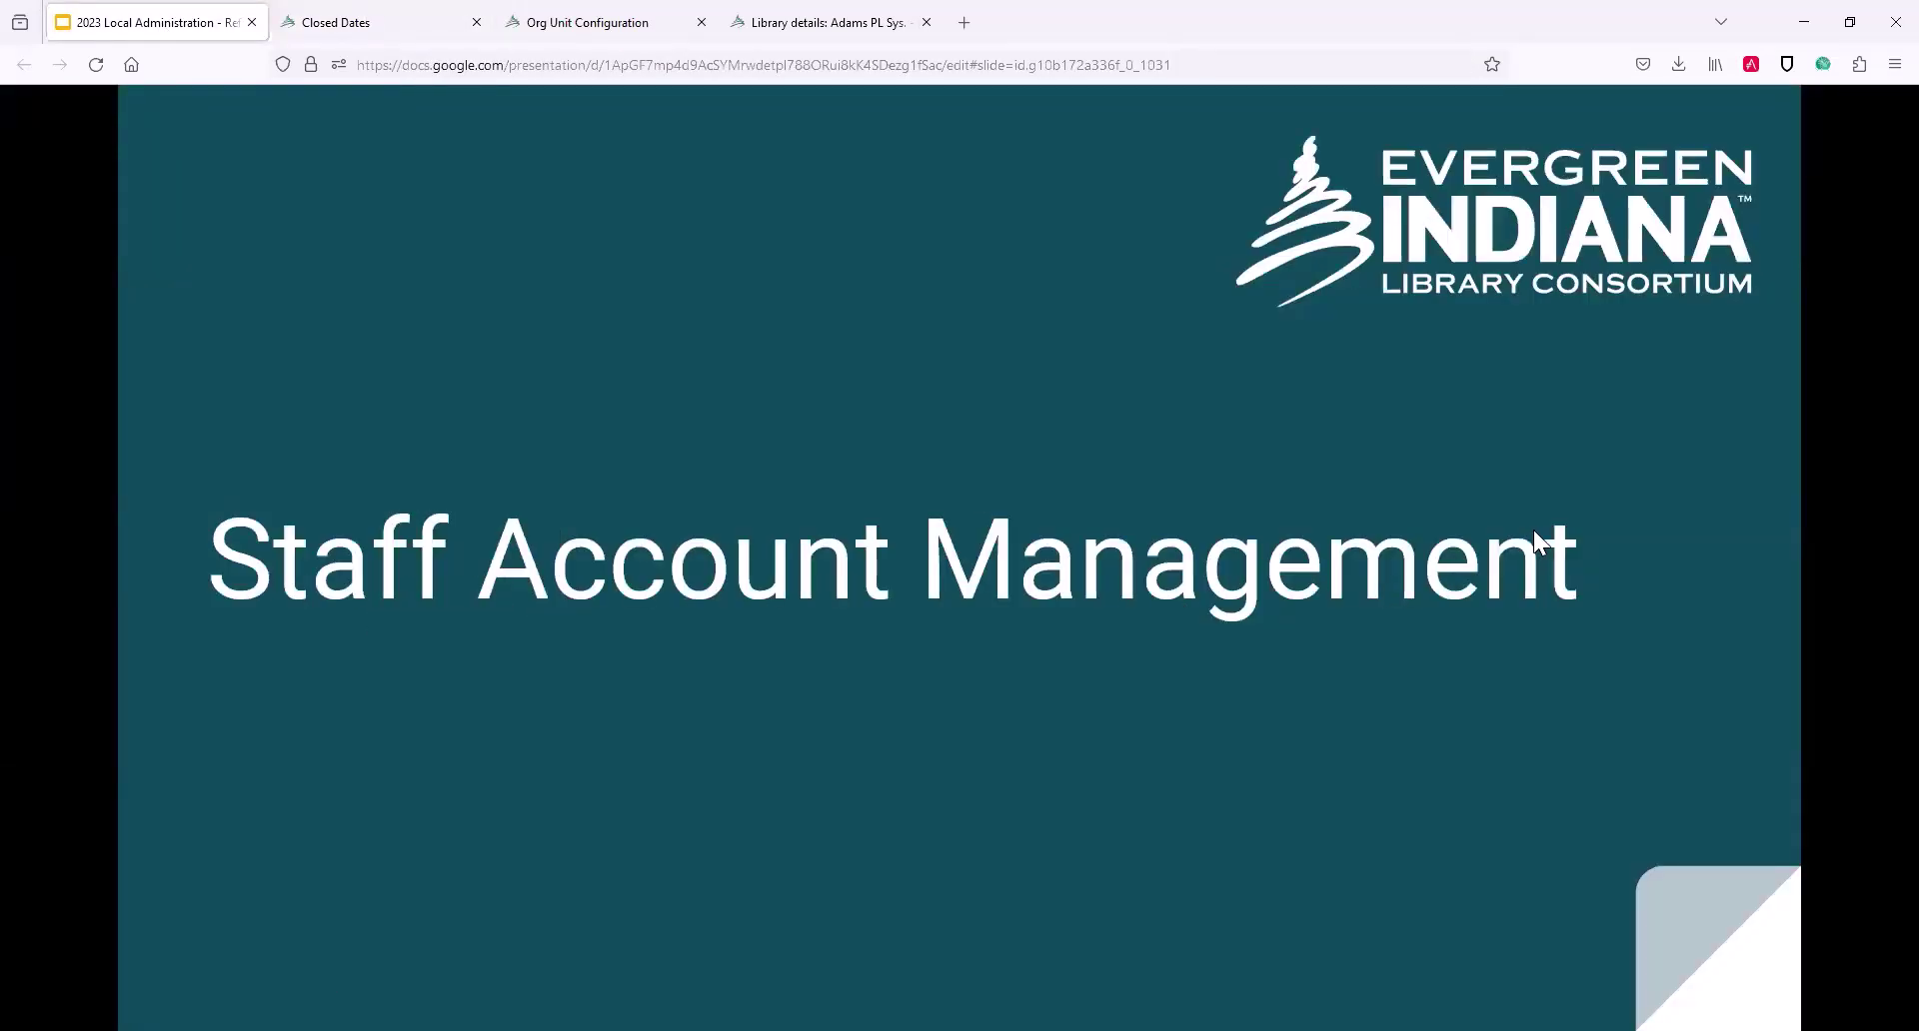
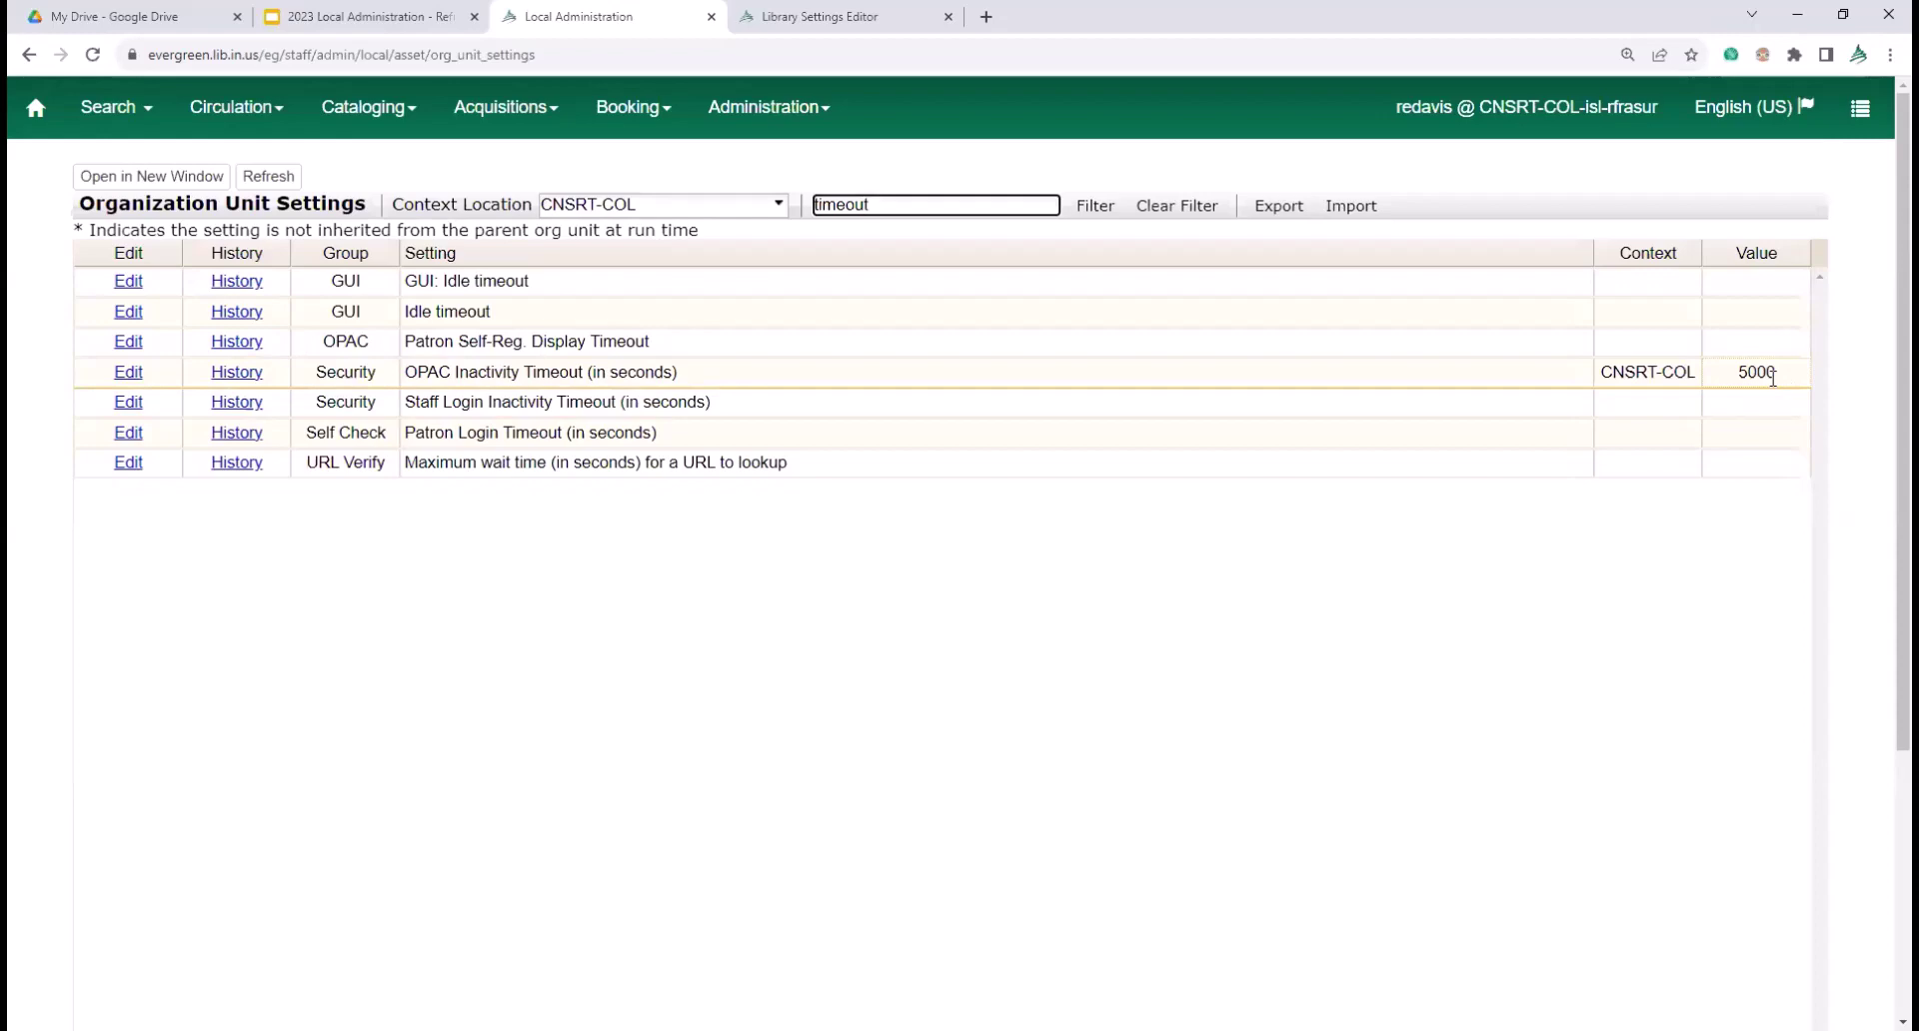
Change CNSRT-COL's OPAC Inactivity Timeout from 5000 to 300 seconds and save it.
click(127, 374)
double_click(573, 703)
text(3000)
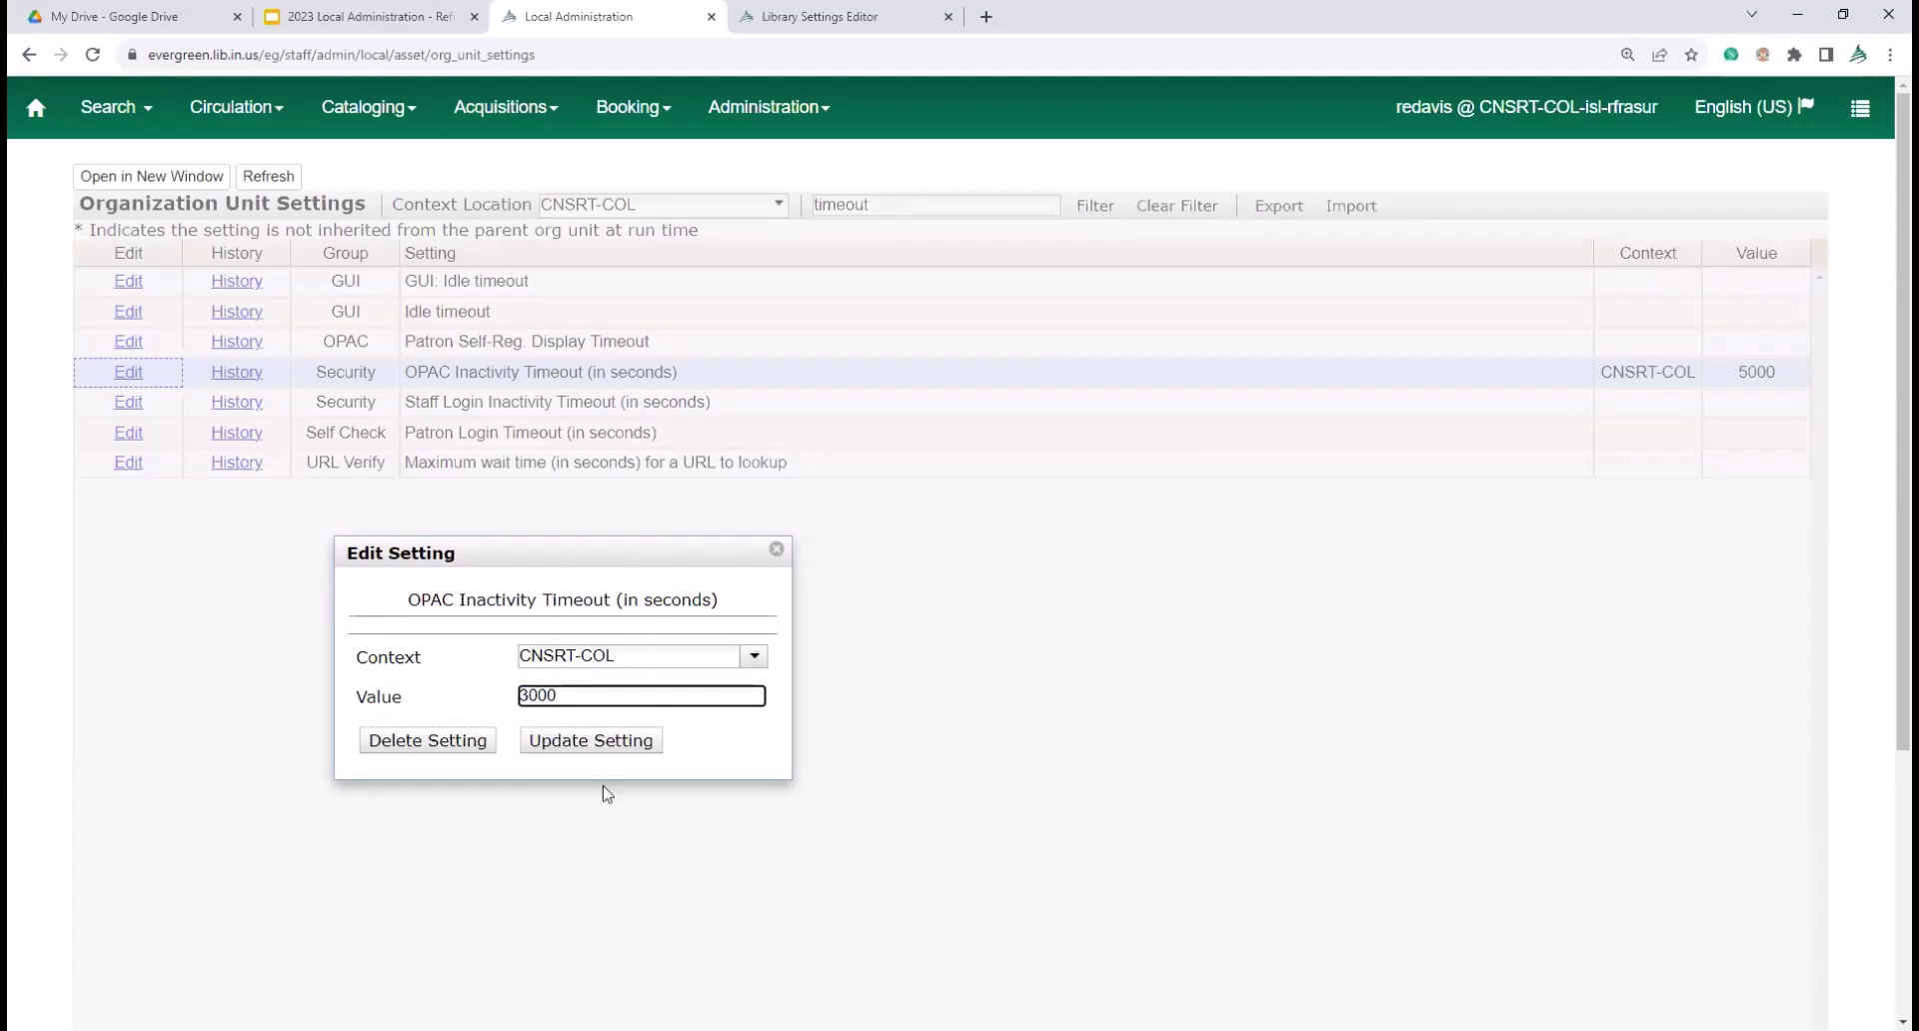
drag(554, 696, 274, 731)
text(300)
click(603, 741)
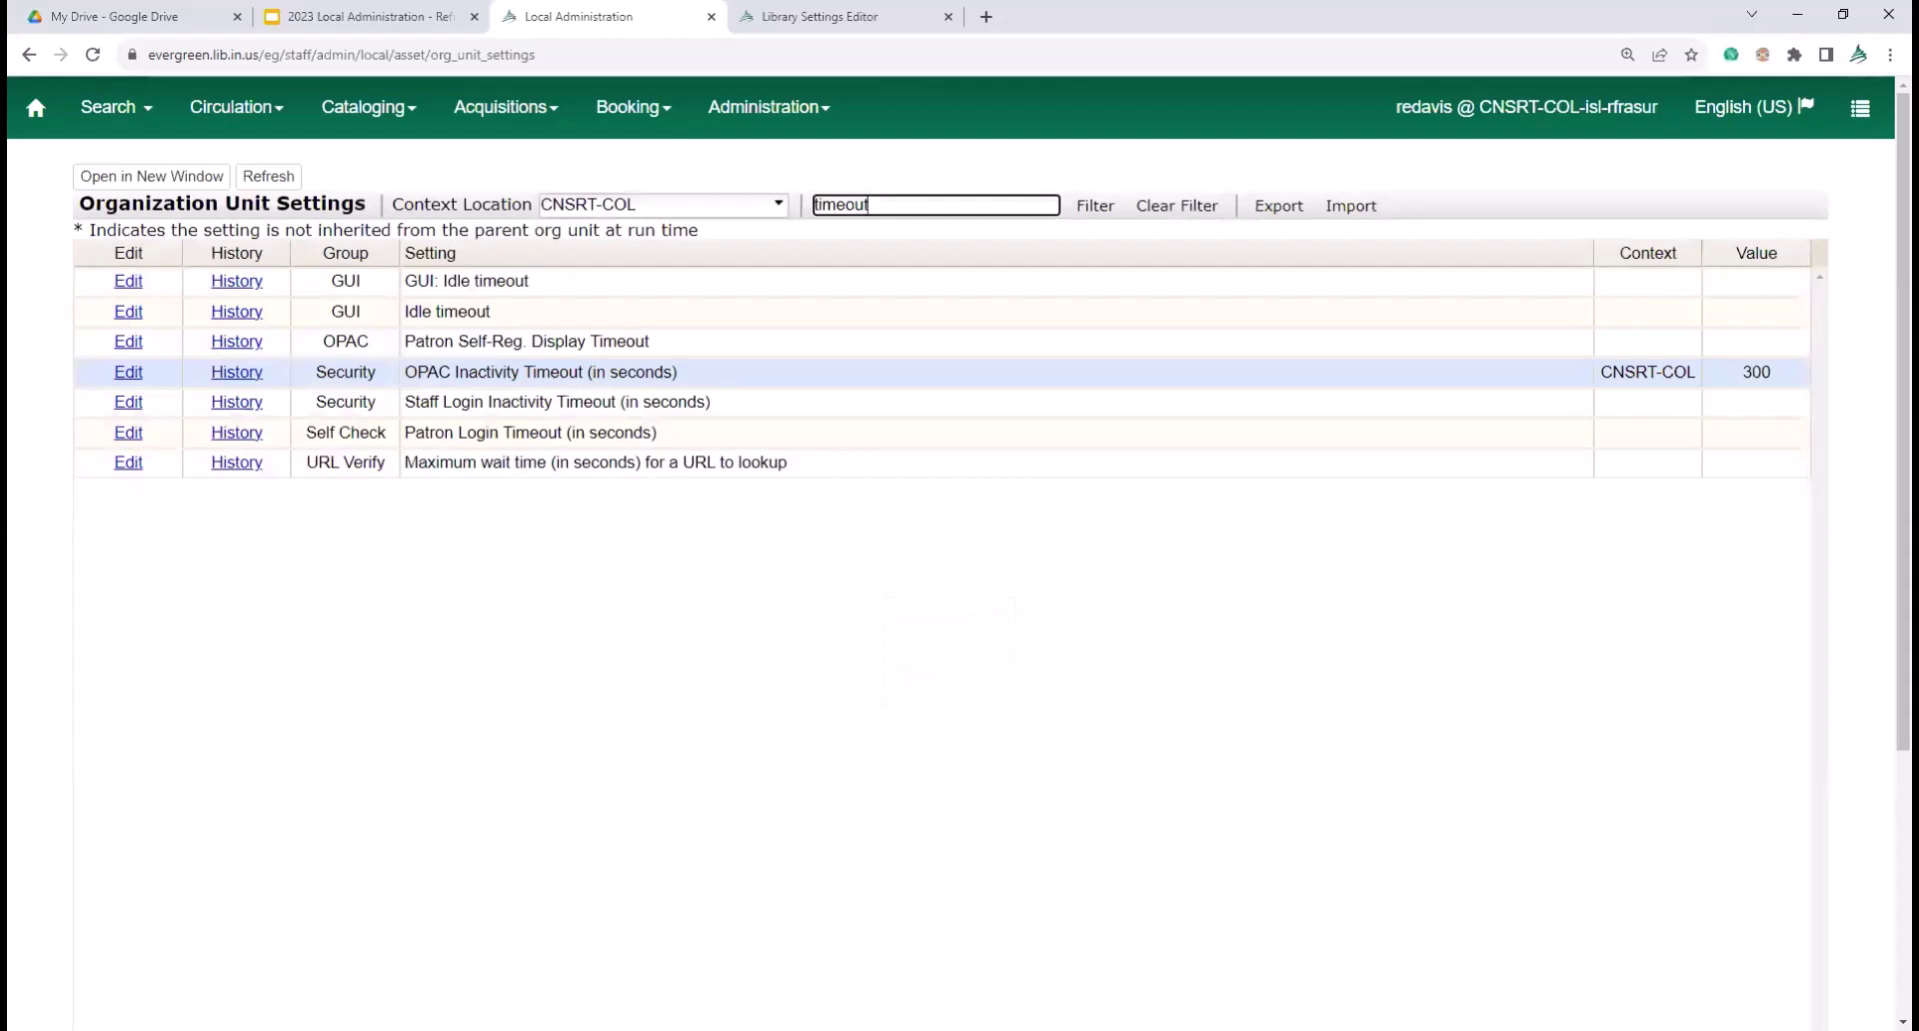
double_click(1731, 377)
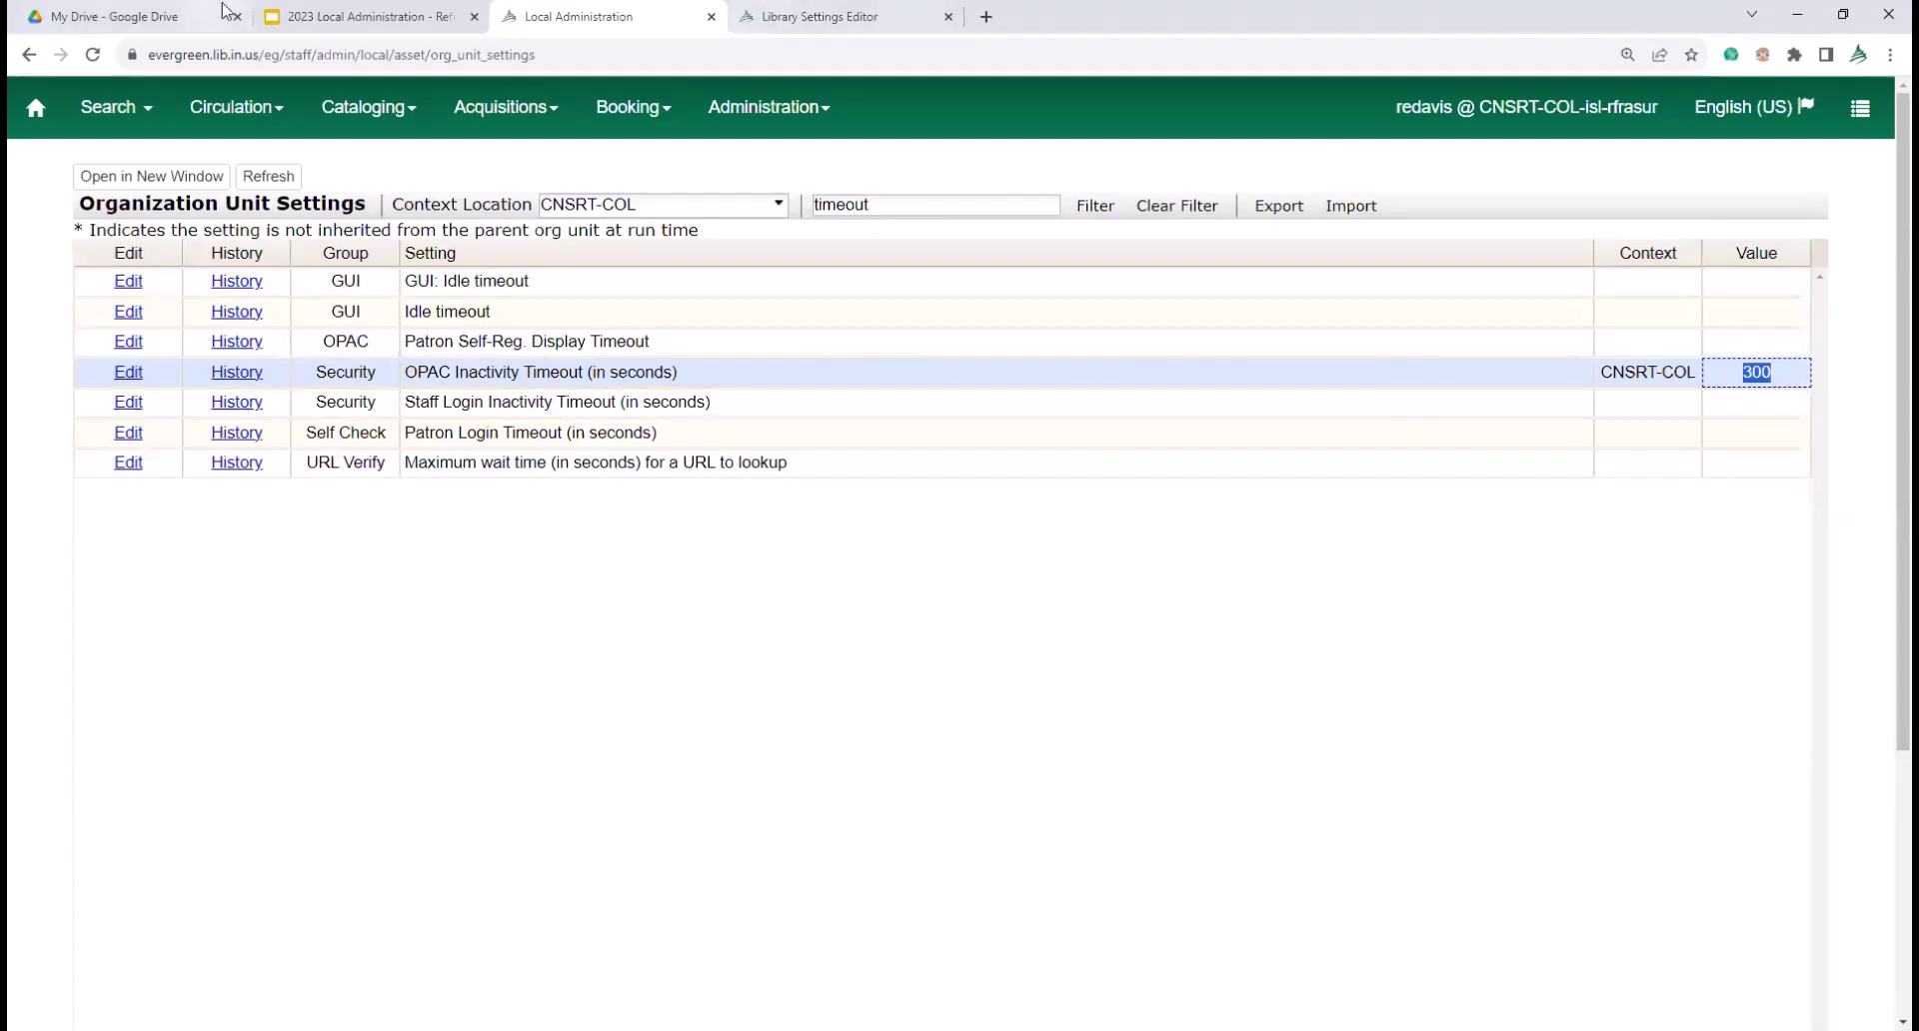
Show the '2023 Local Administration' slide listing recommended settings to review.
click(365, 16)
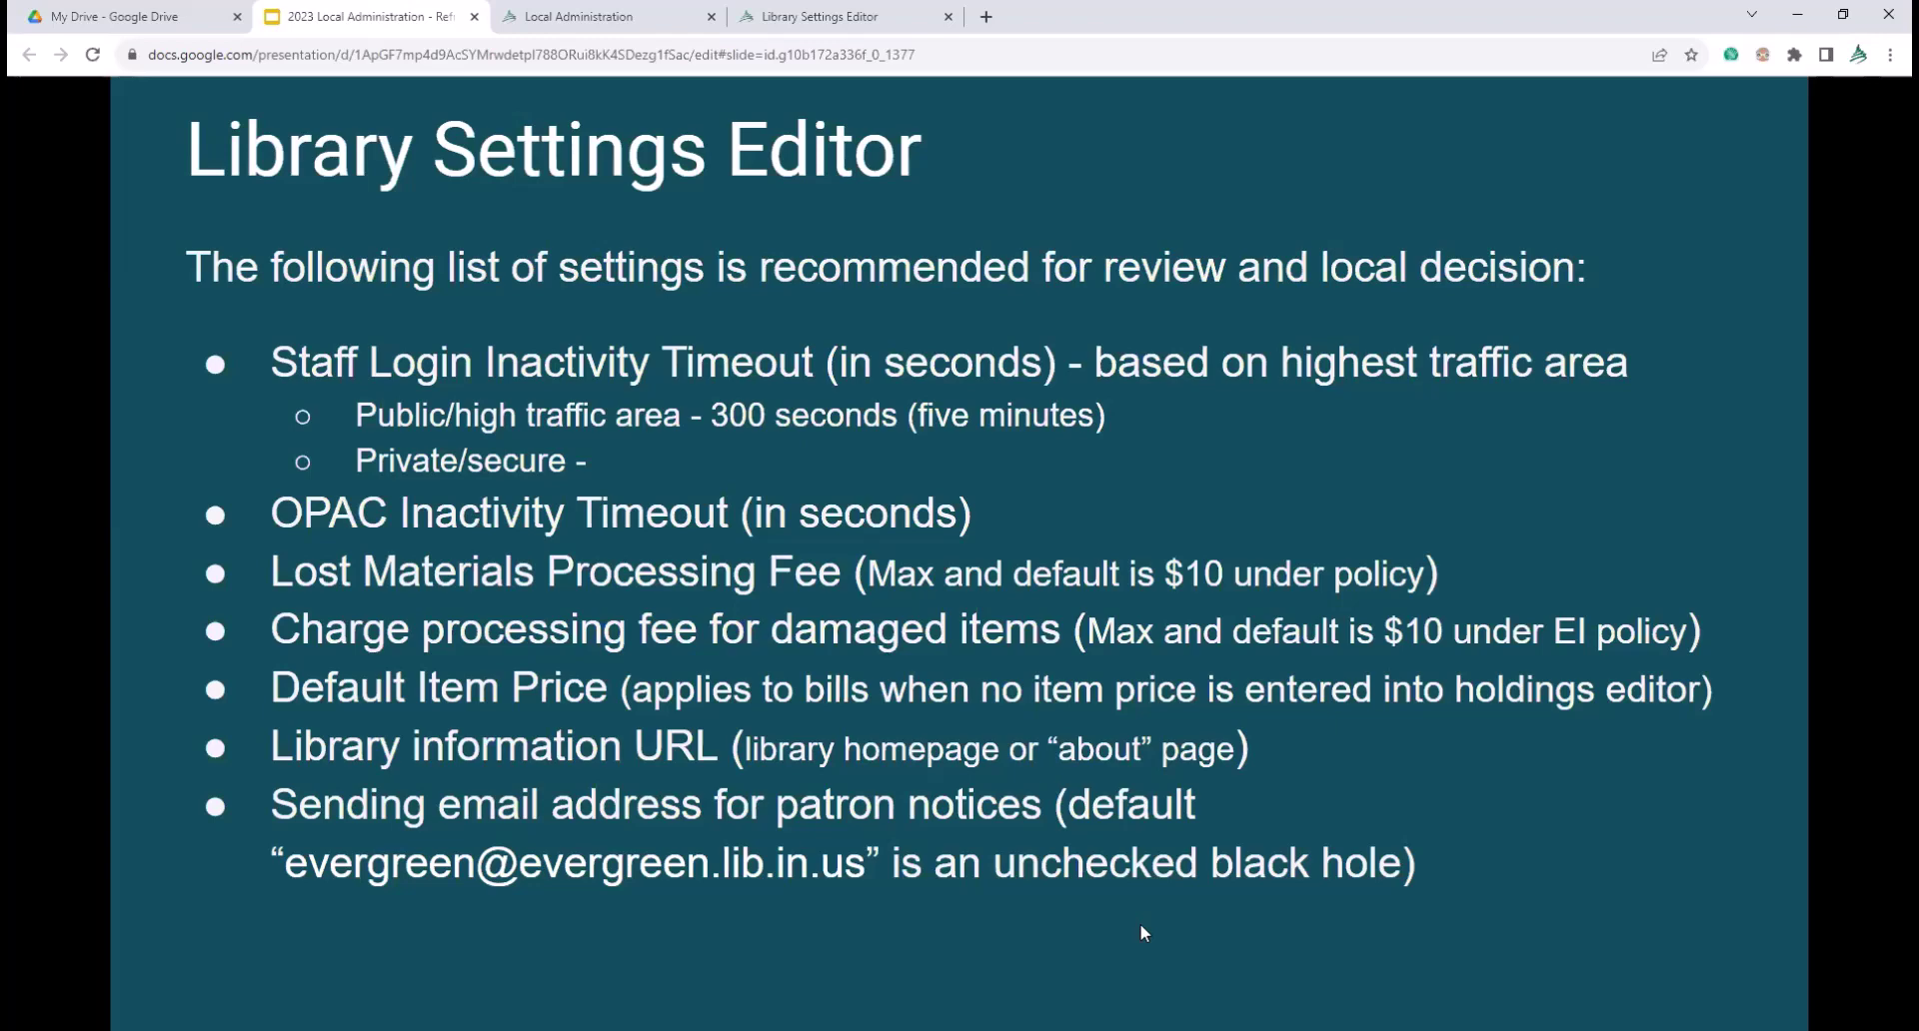
Filter settings by 'sending' and set the patron-notice sending address to the Evergreen Indiana info address.
click(676, 10)
double_click(834, 205)
text(sending)
key(Return)
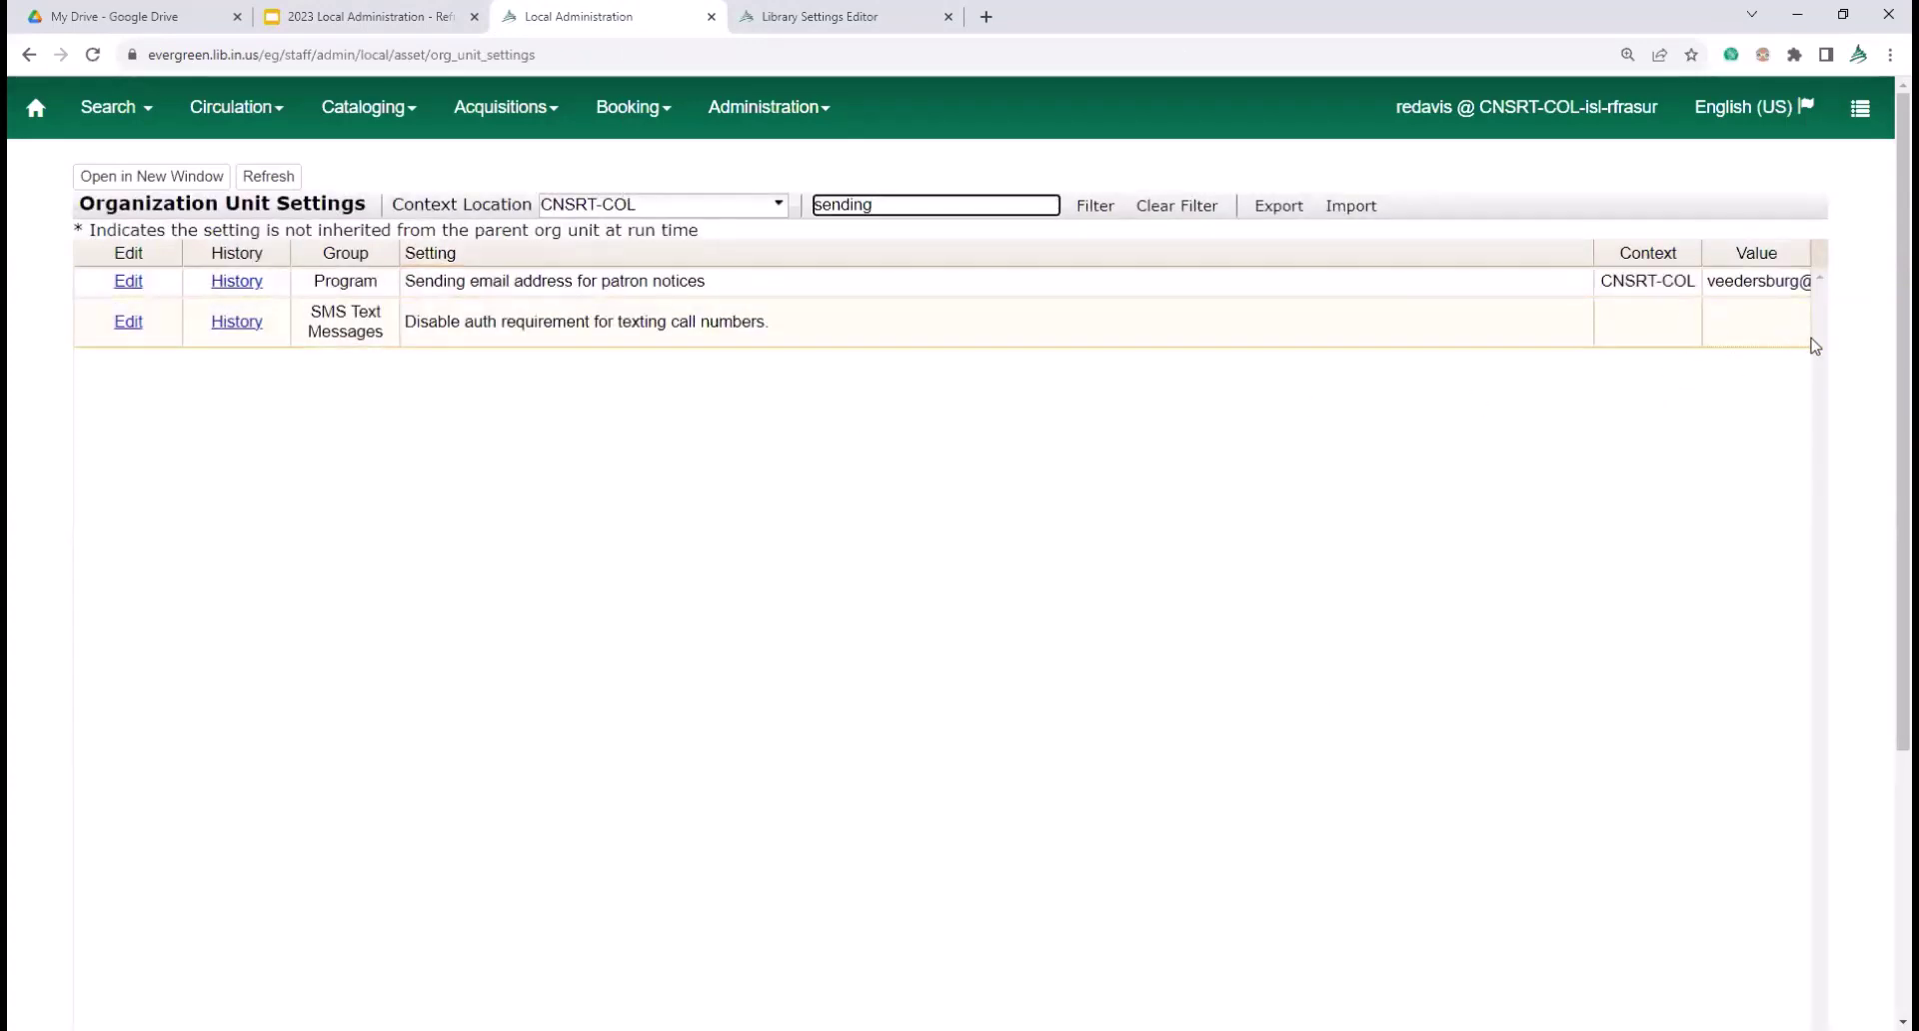
double_click(1750, 281)
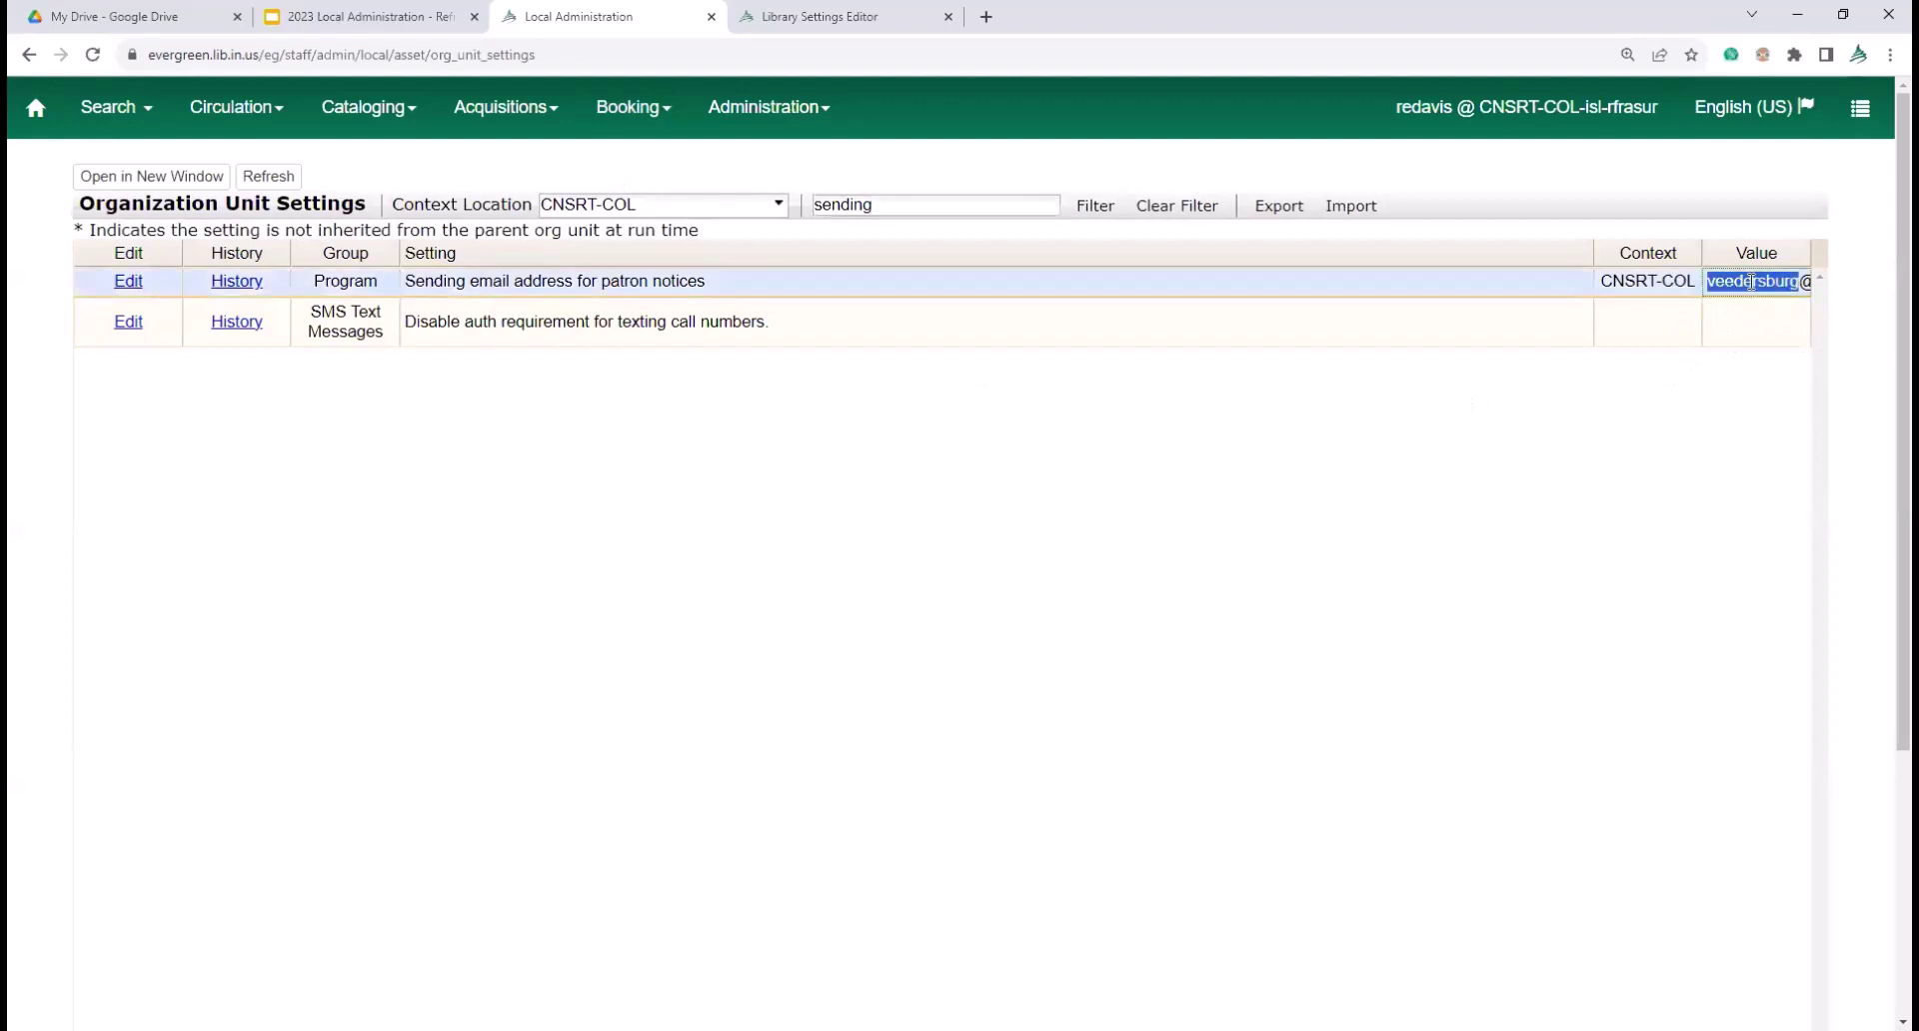
click(126, 283)
triple_click(1140, 689)
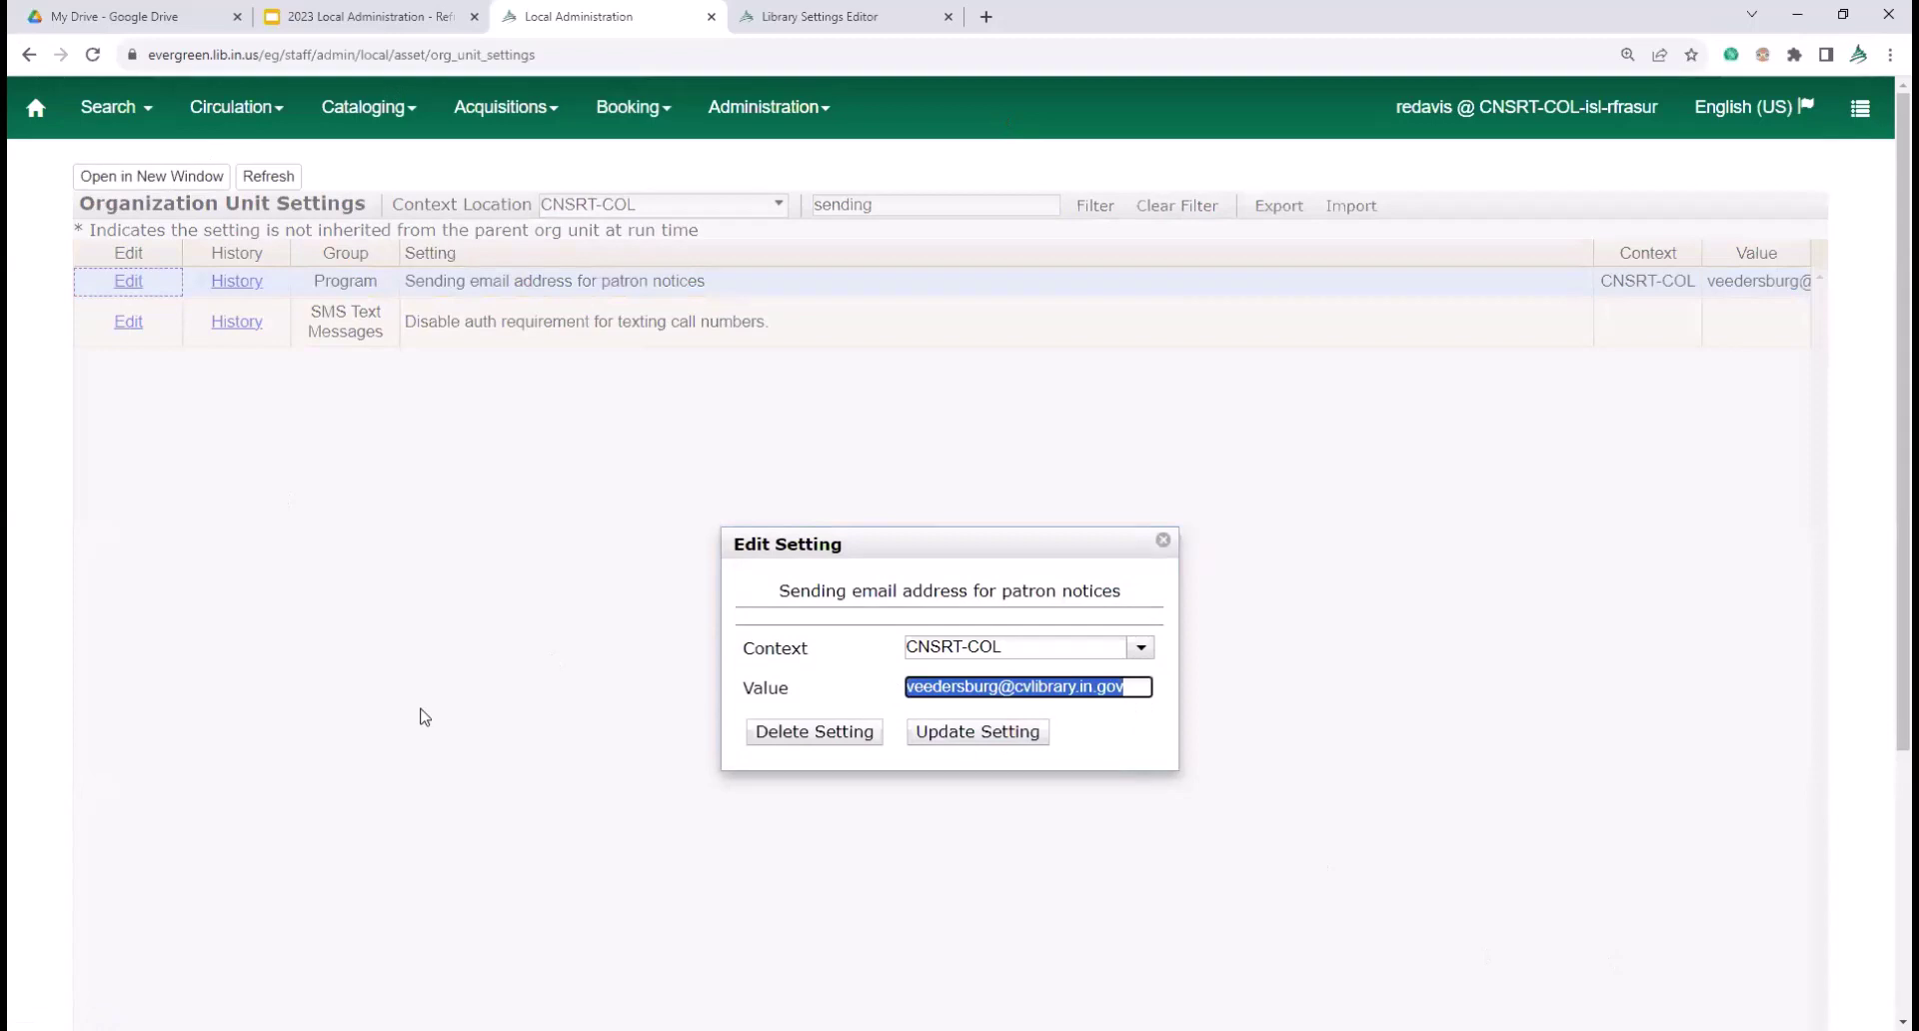
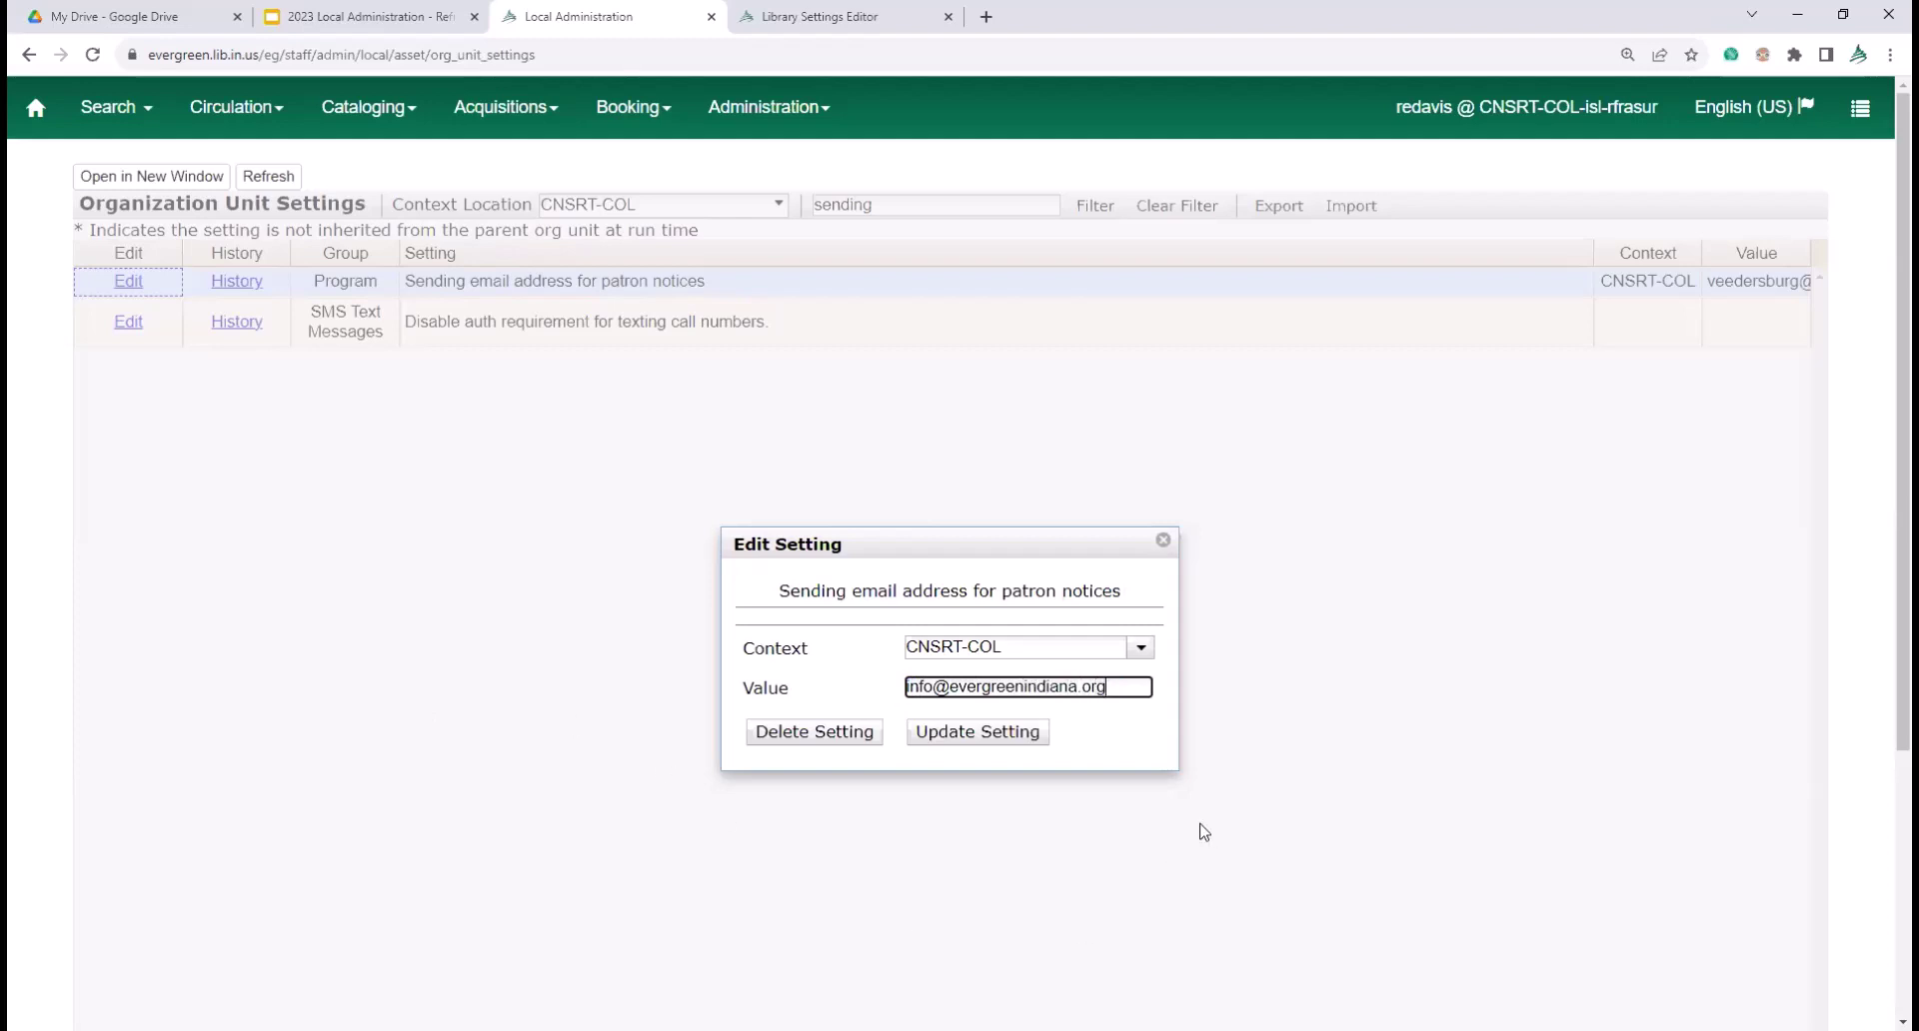
click(965, 735)
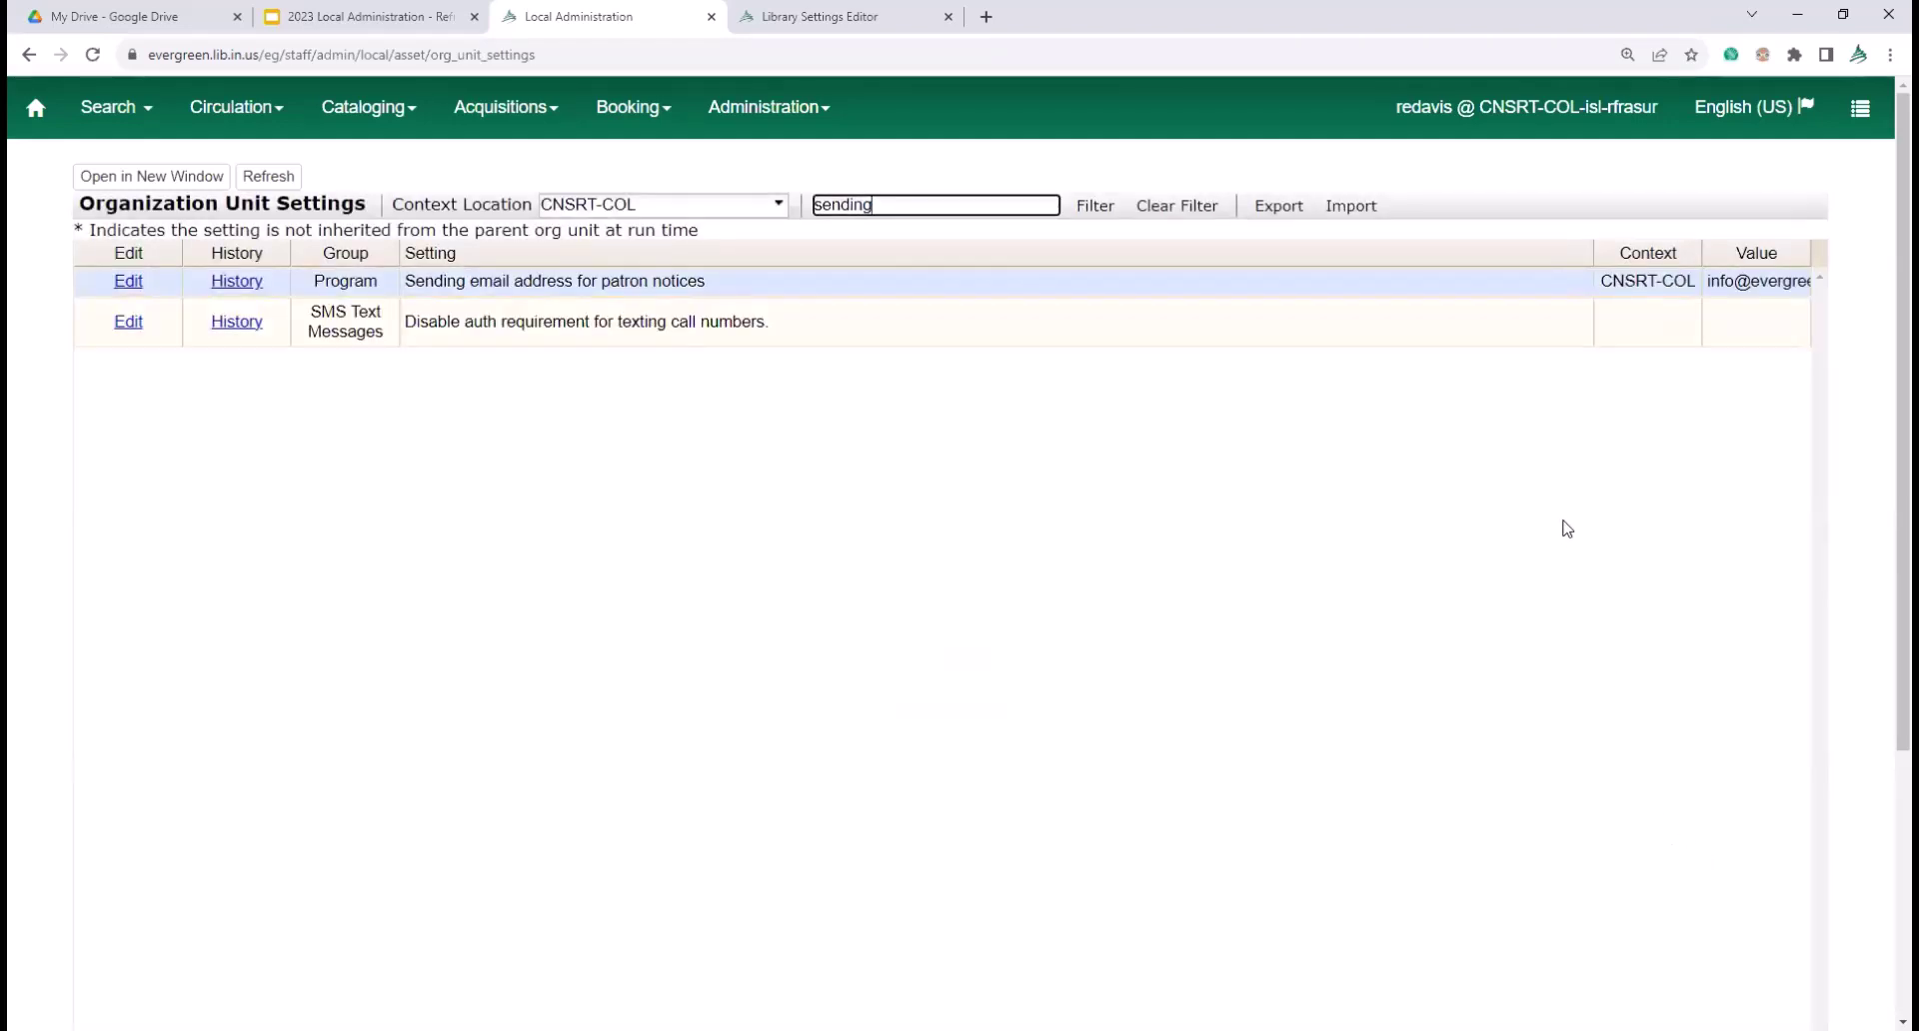
click(683, 199)
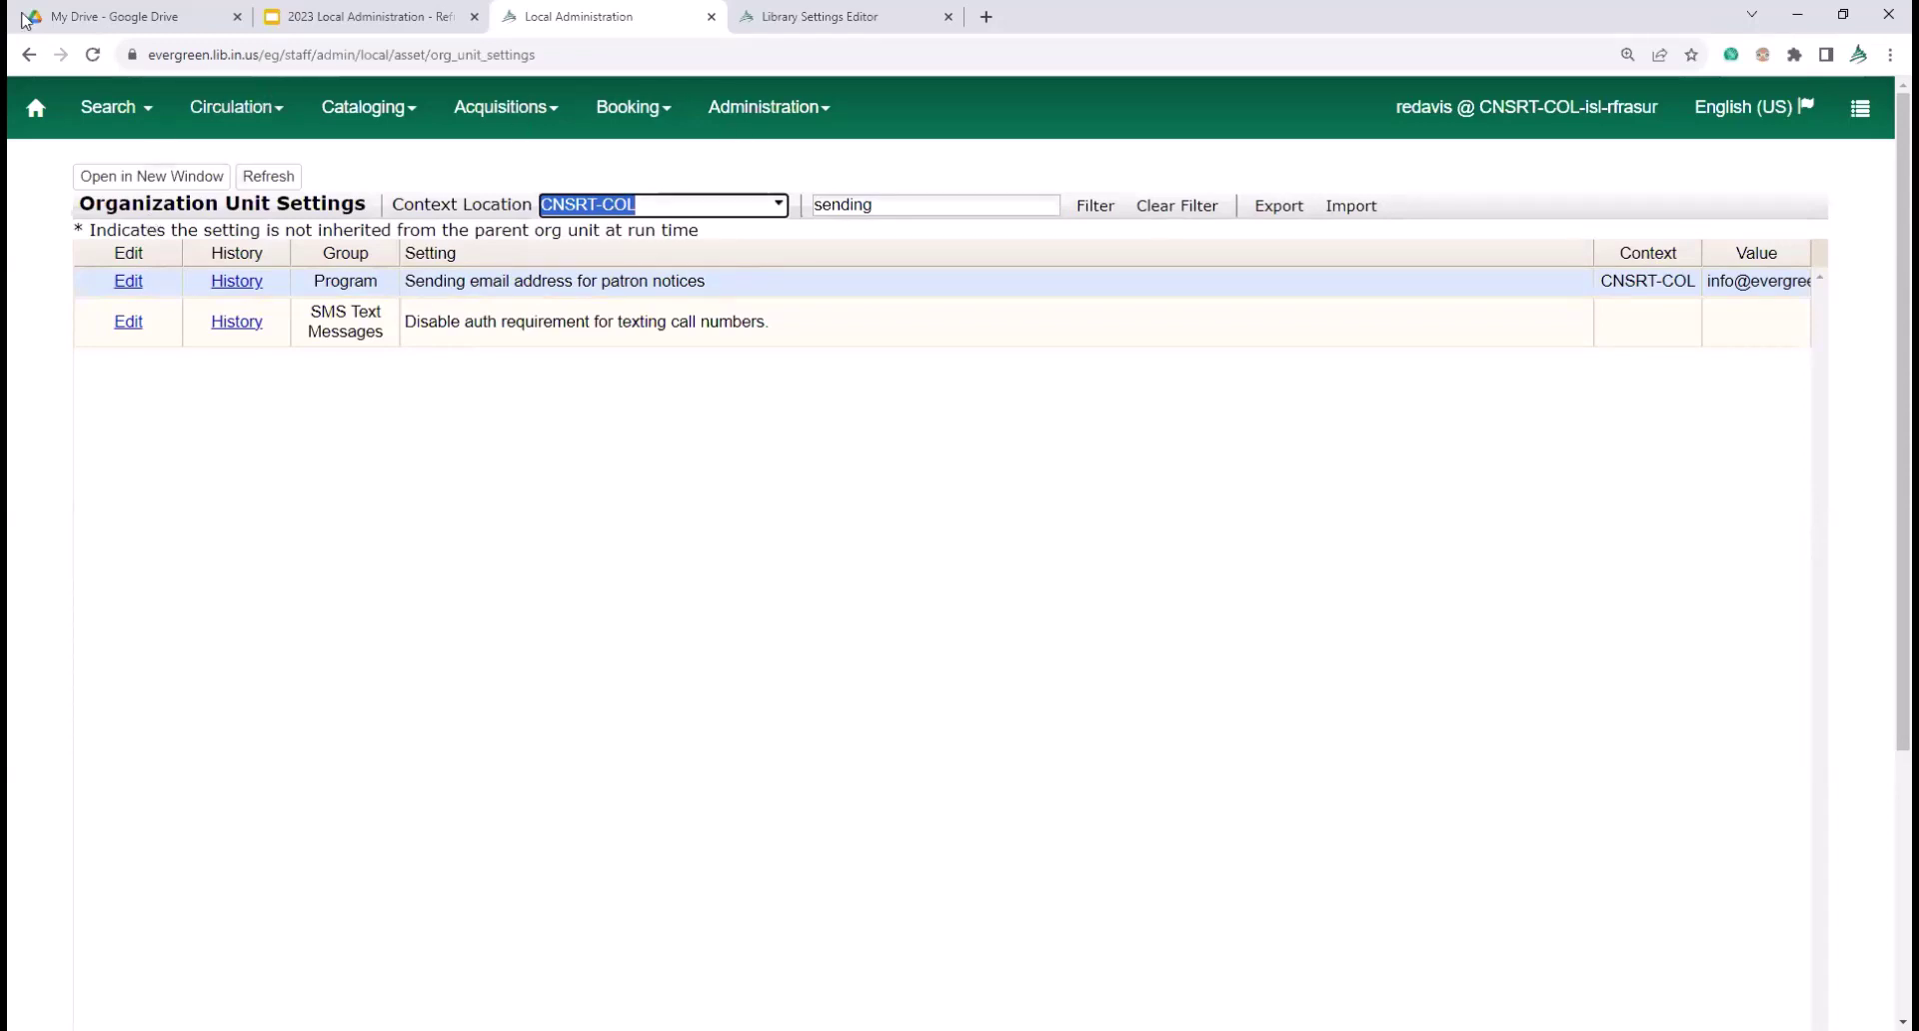
click(359, 16)
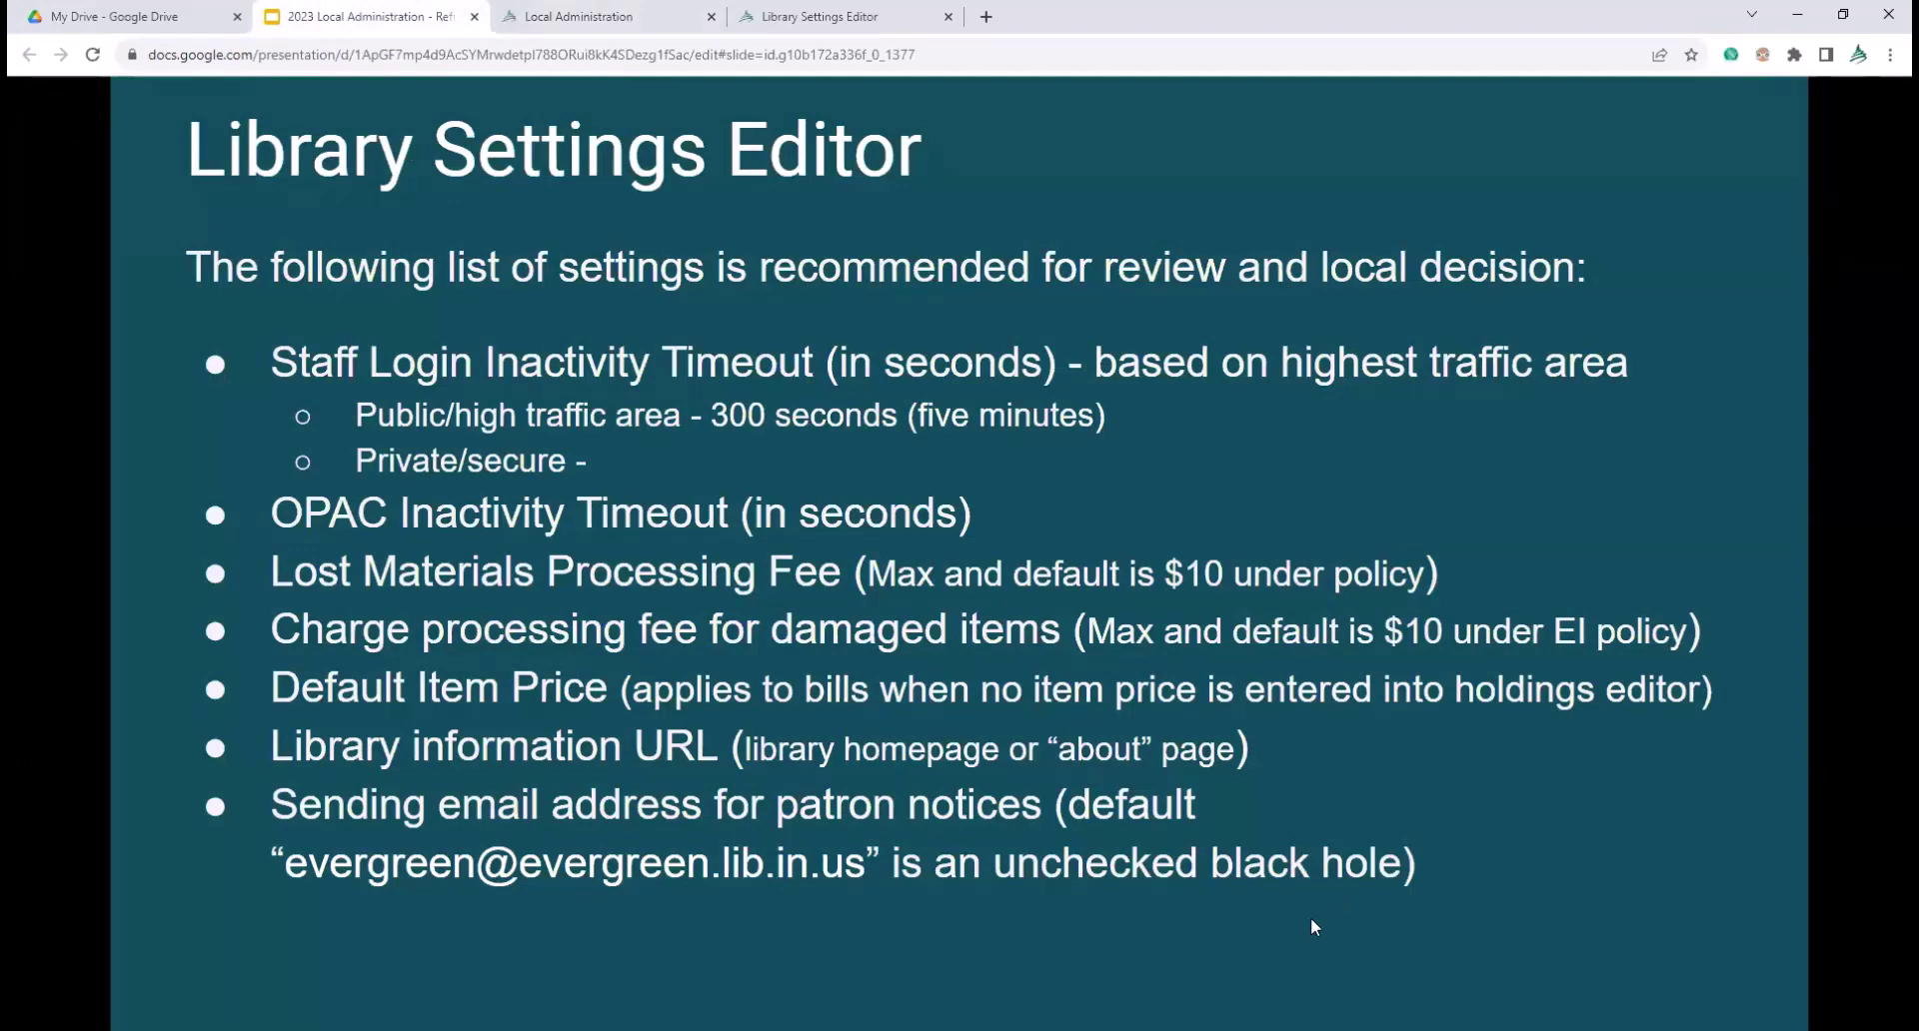
Advance to the Cash Reports slide and open Evergreen's Cash Reports page in the newer interface.
key(Right)
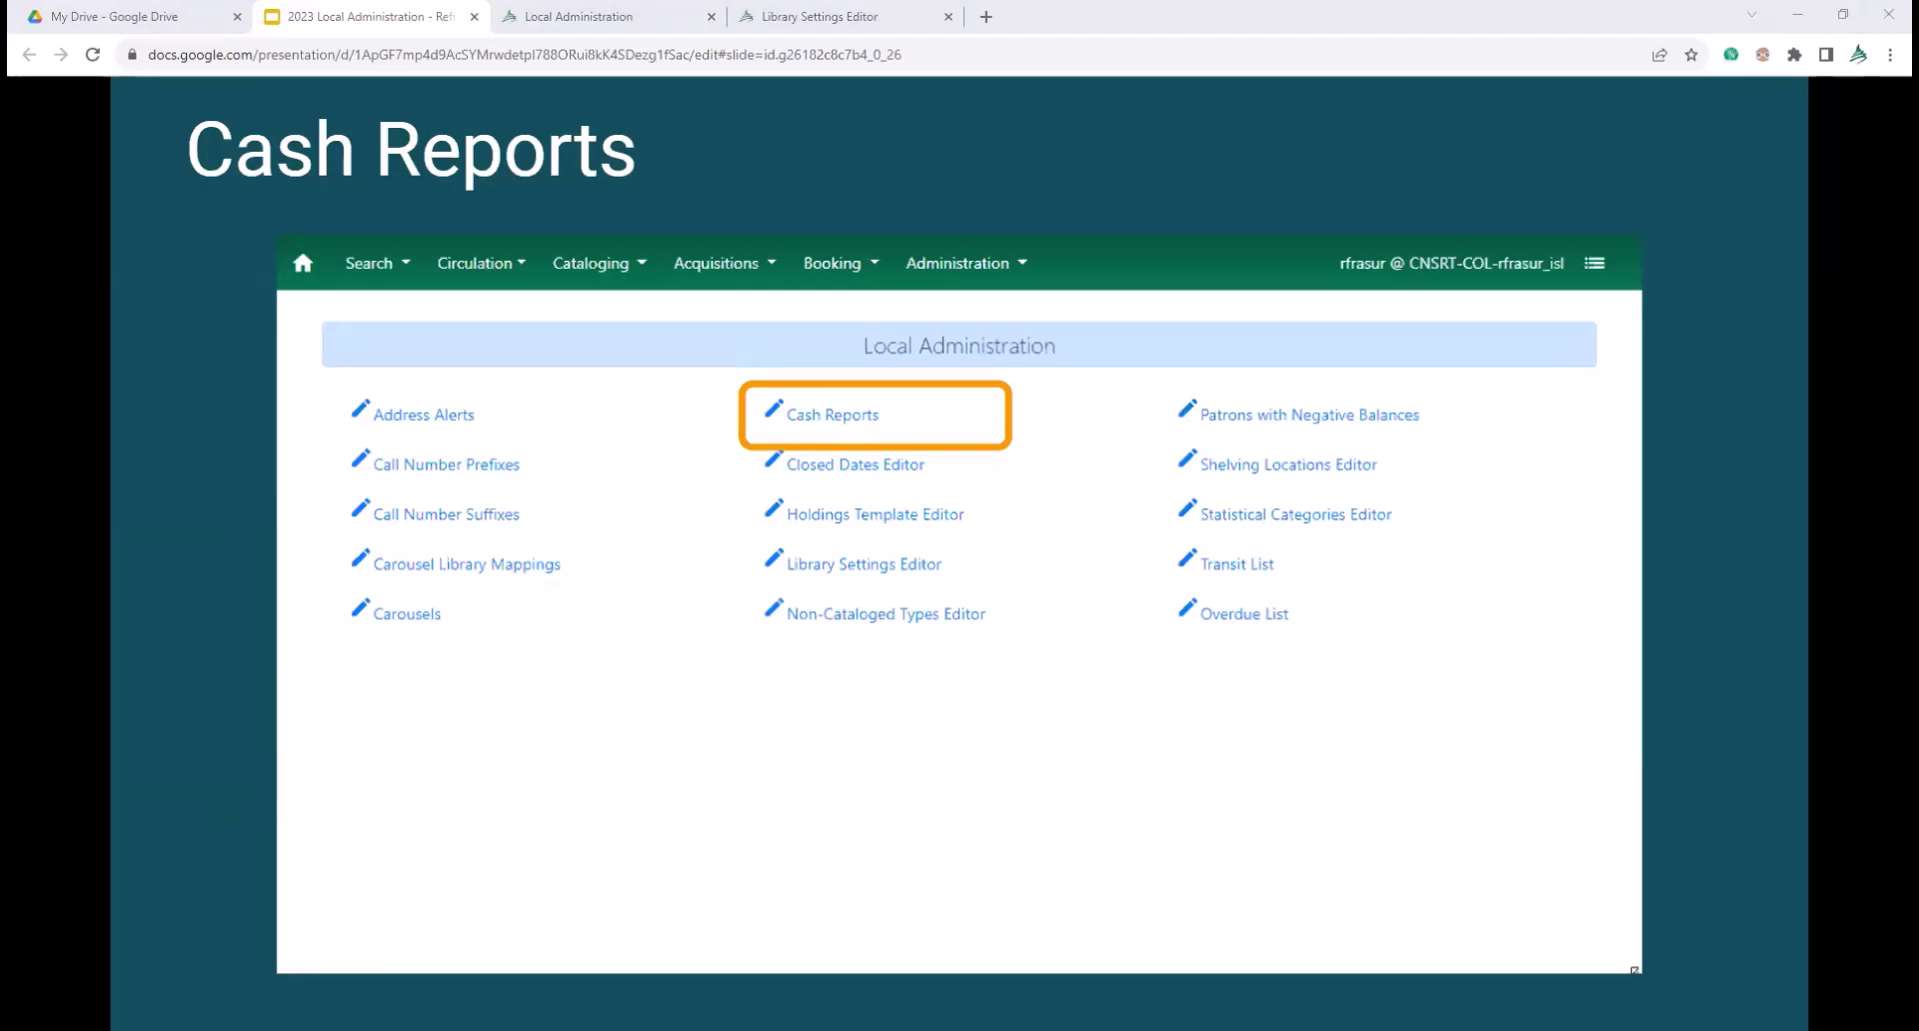
click(799, 16)
click(724, 112)
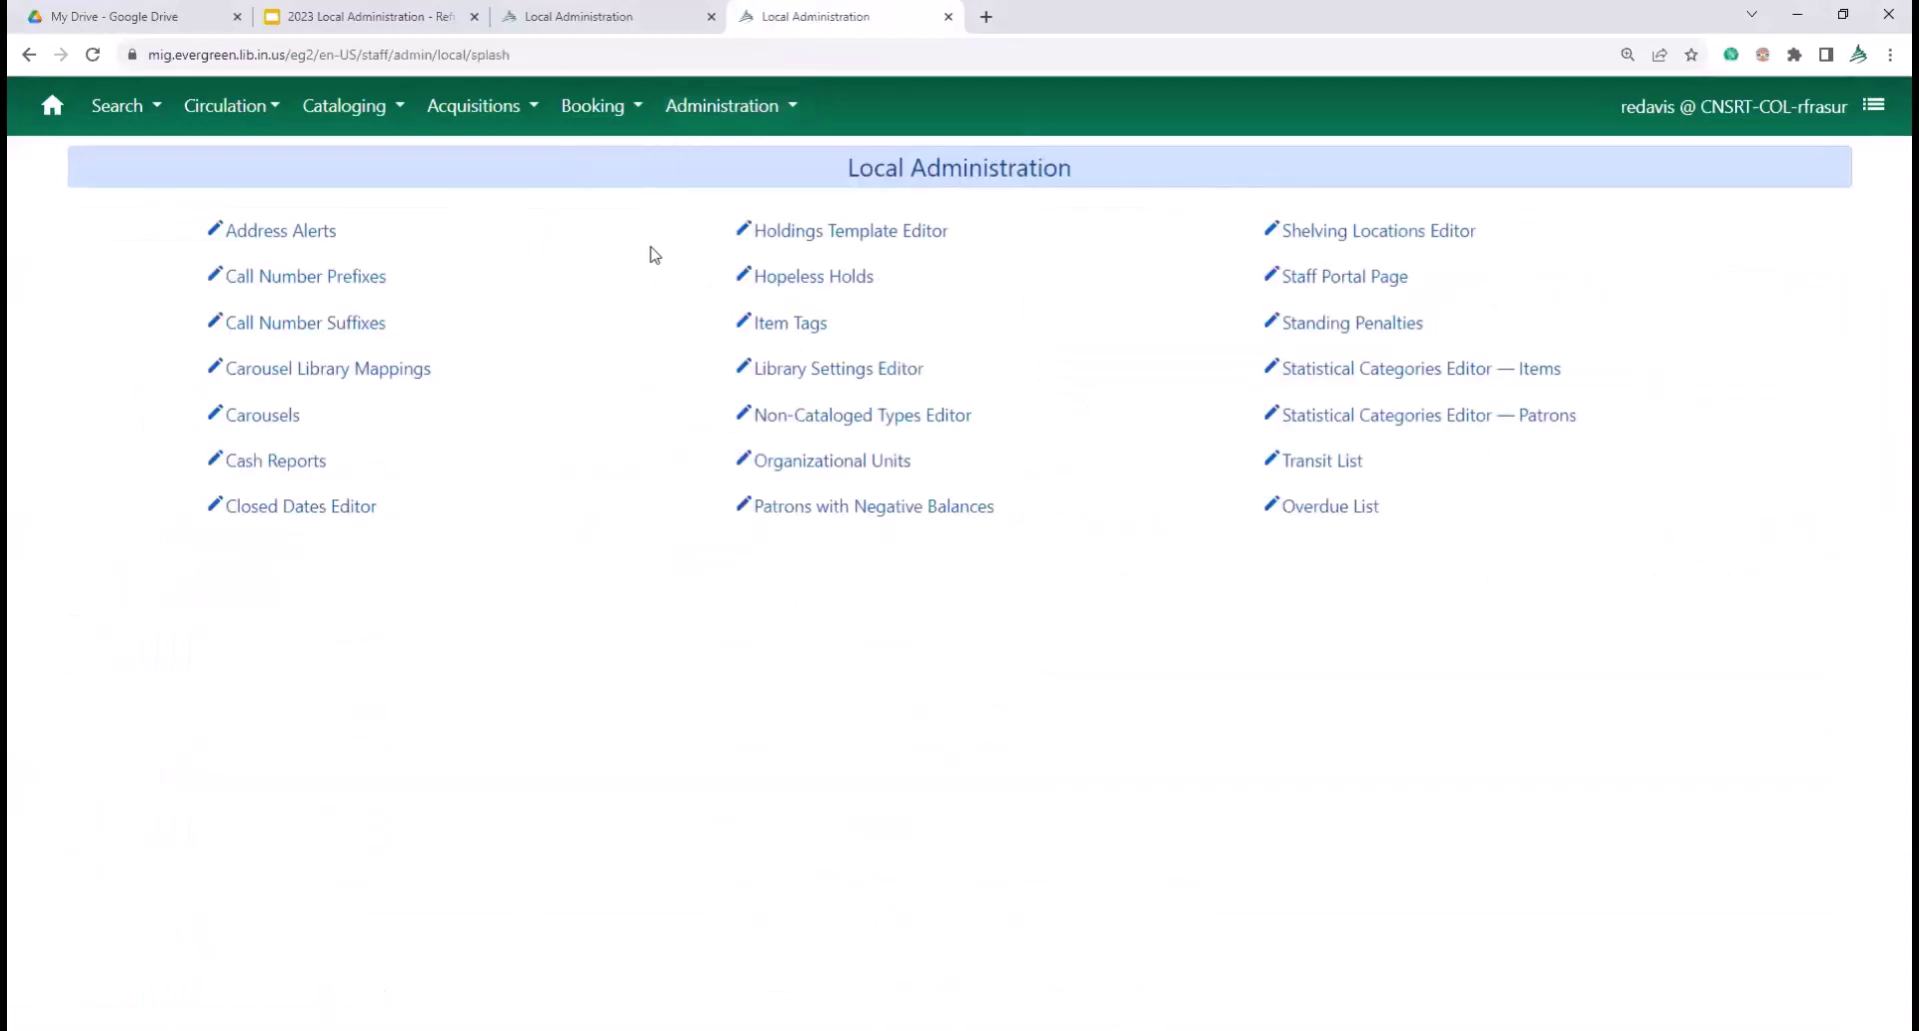
click(276, 459)
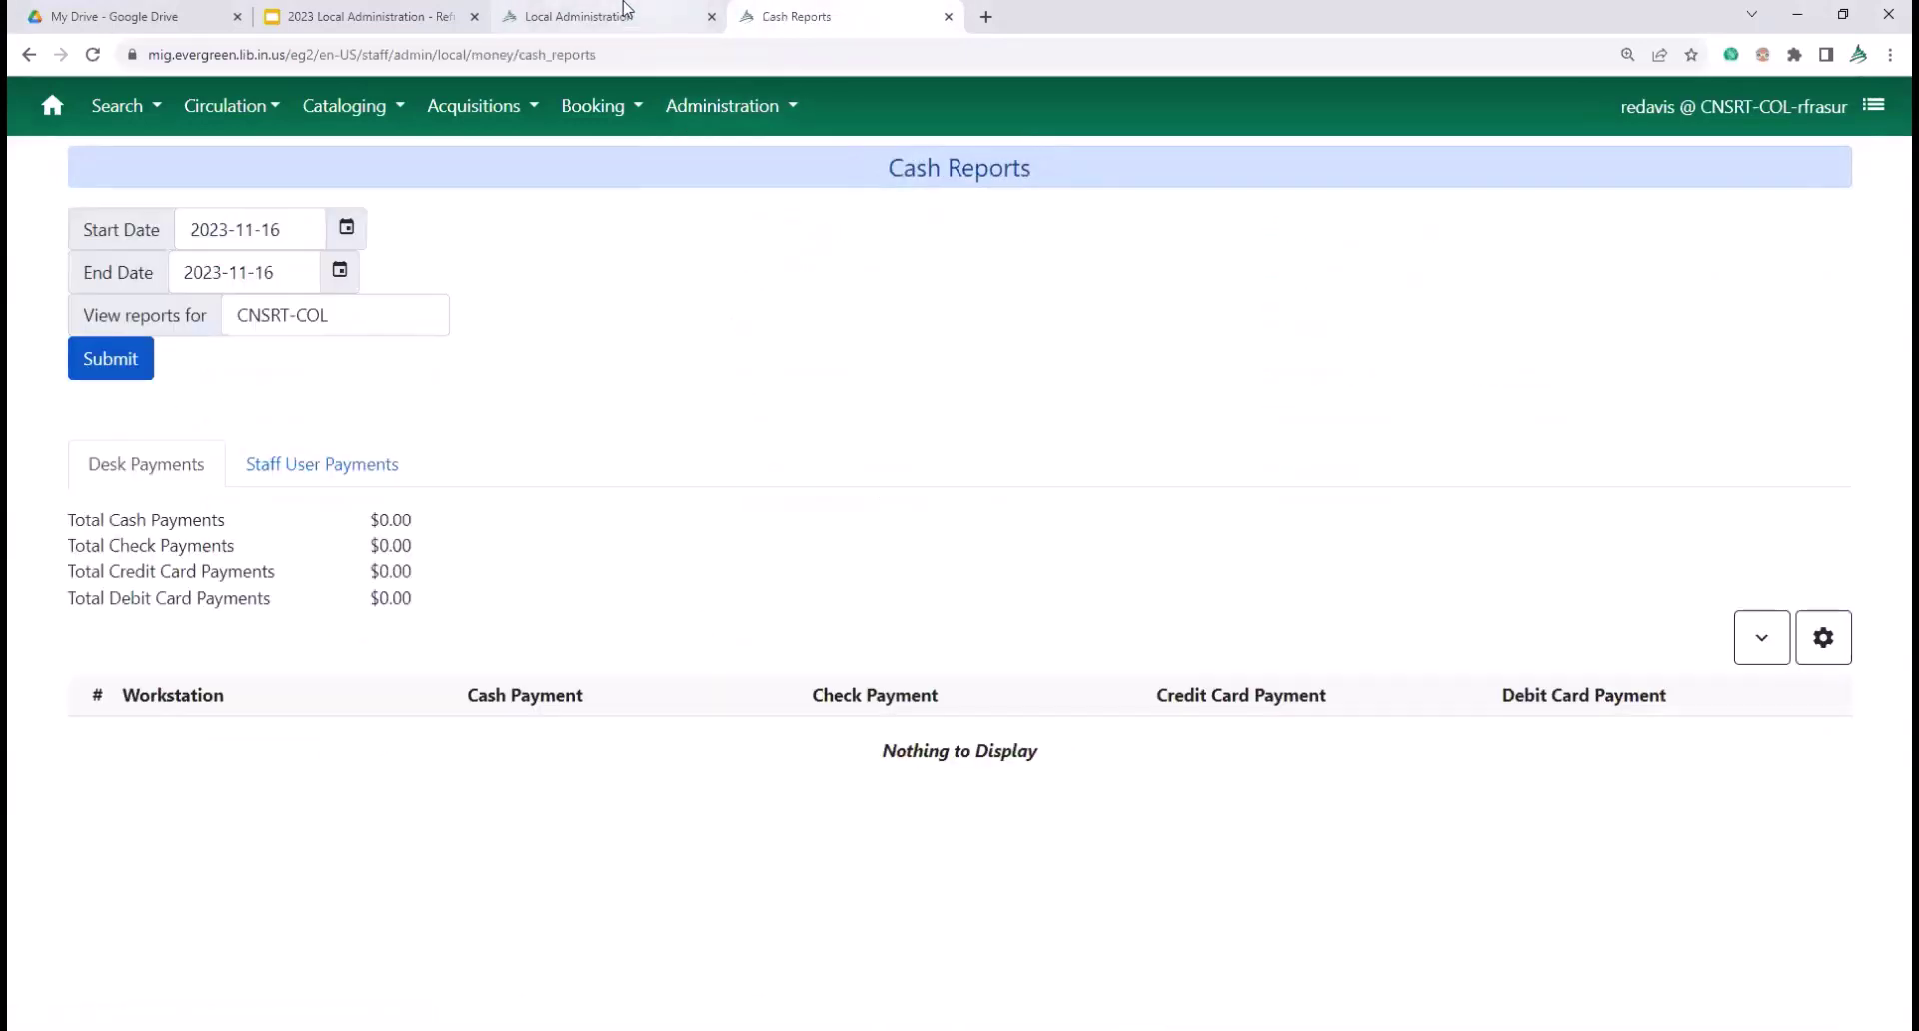
Review the Cash Reports slide again, then return to the Evergreen settings tab.
click(364, 16)
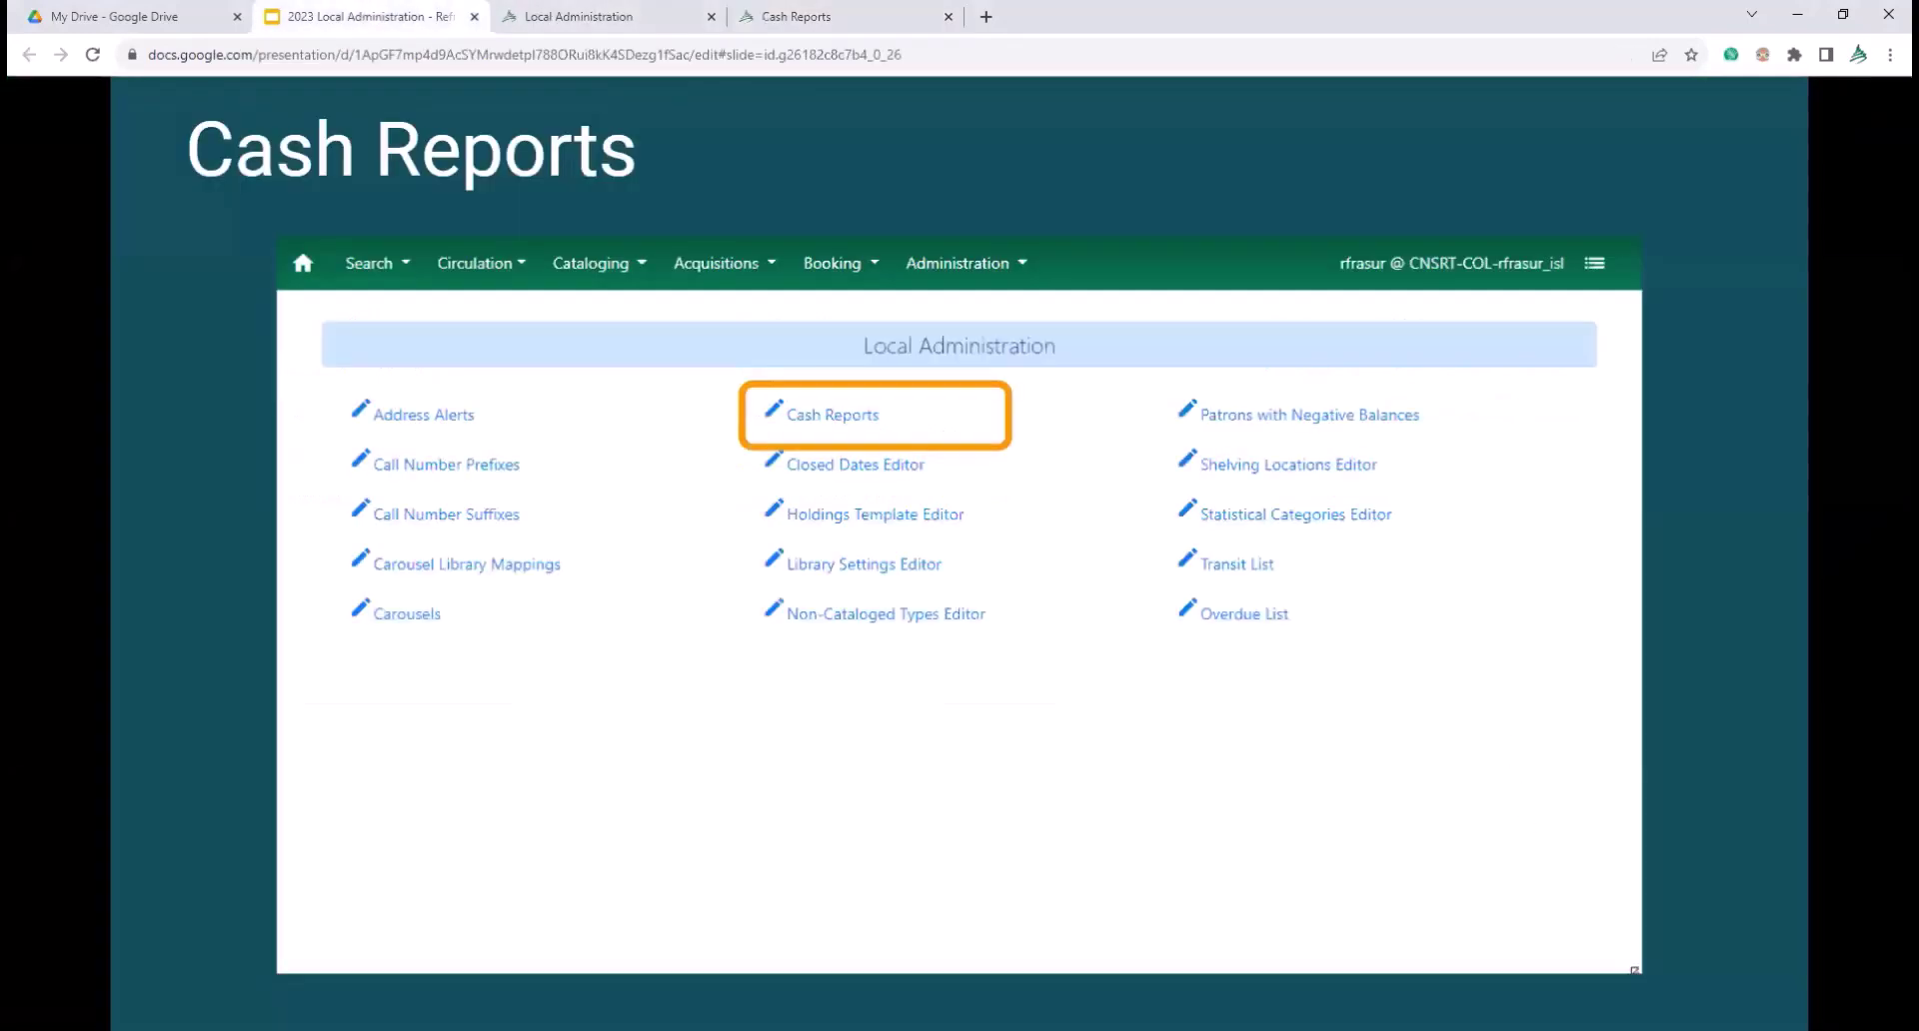
key(Right)
key(Right)
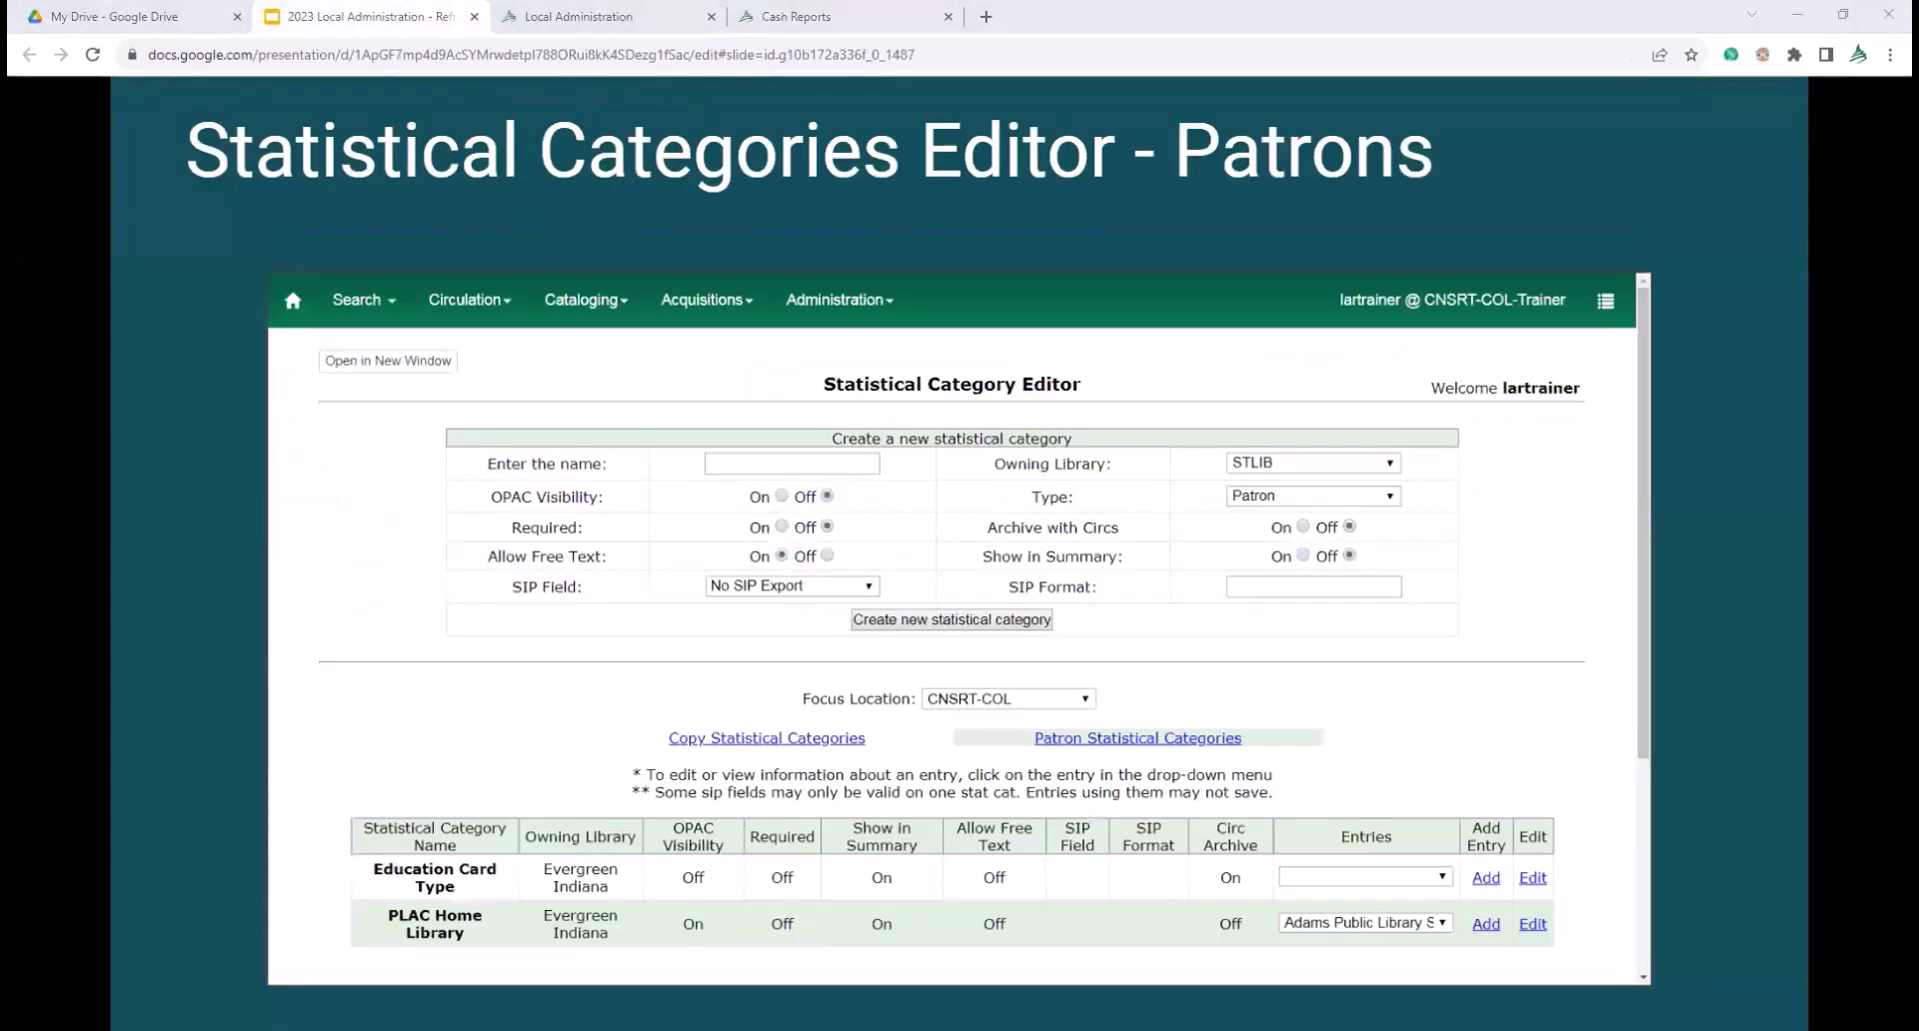
key(Left)
key(Left)
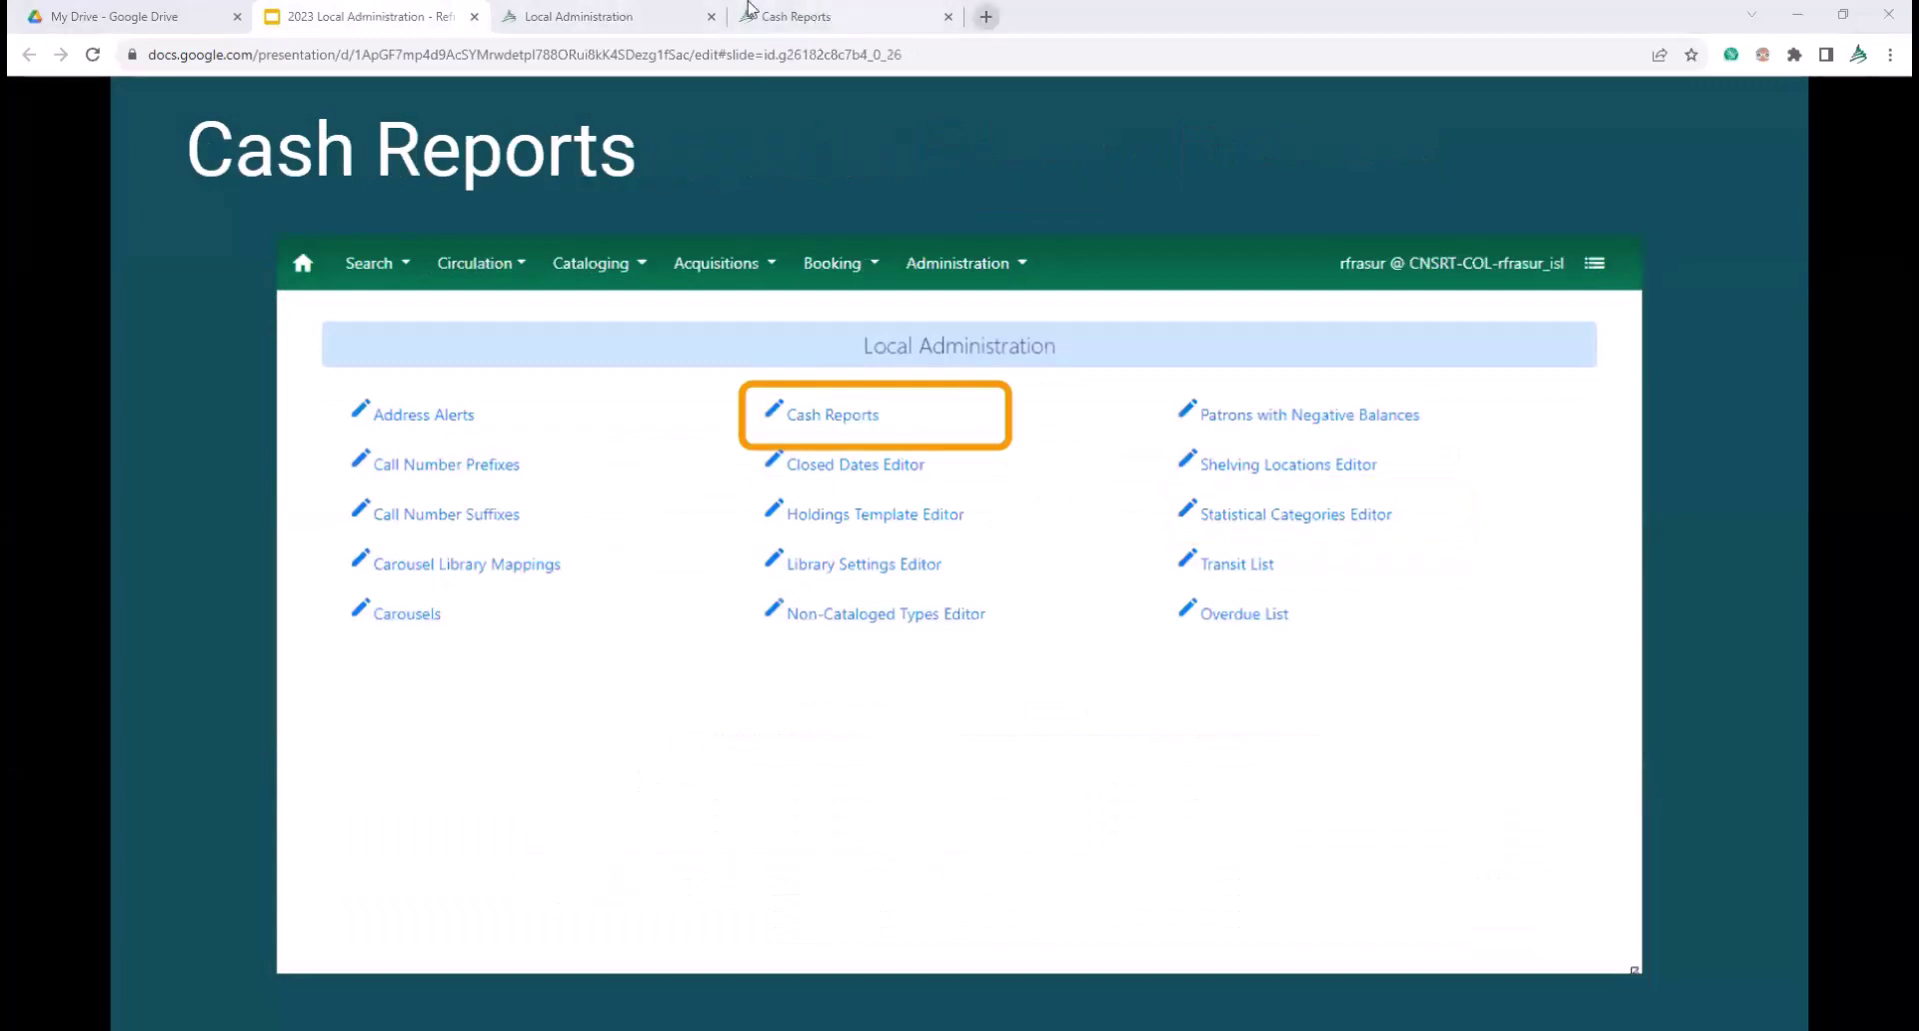
click(628, 18)
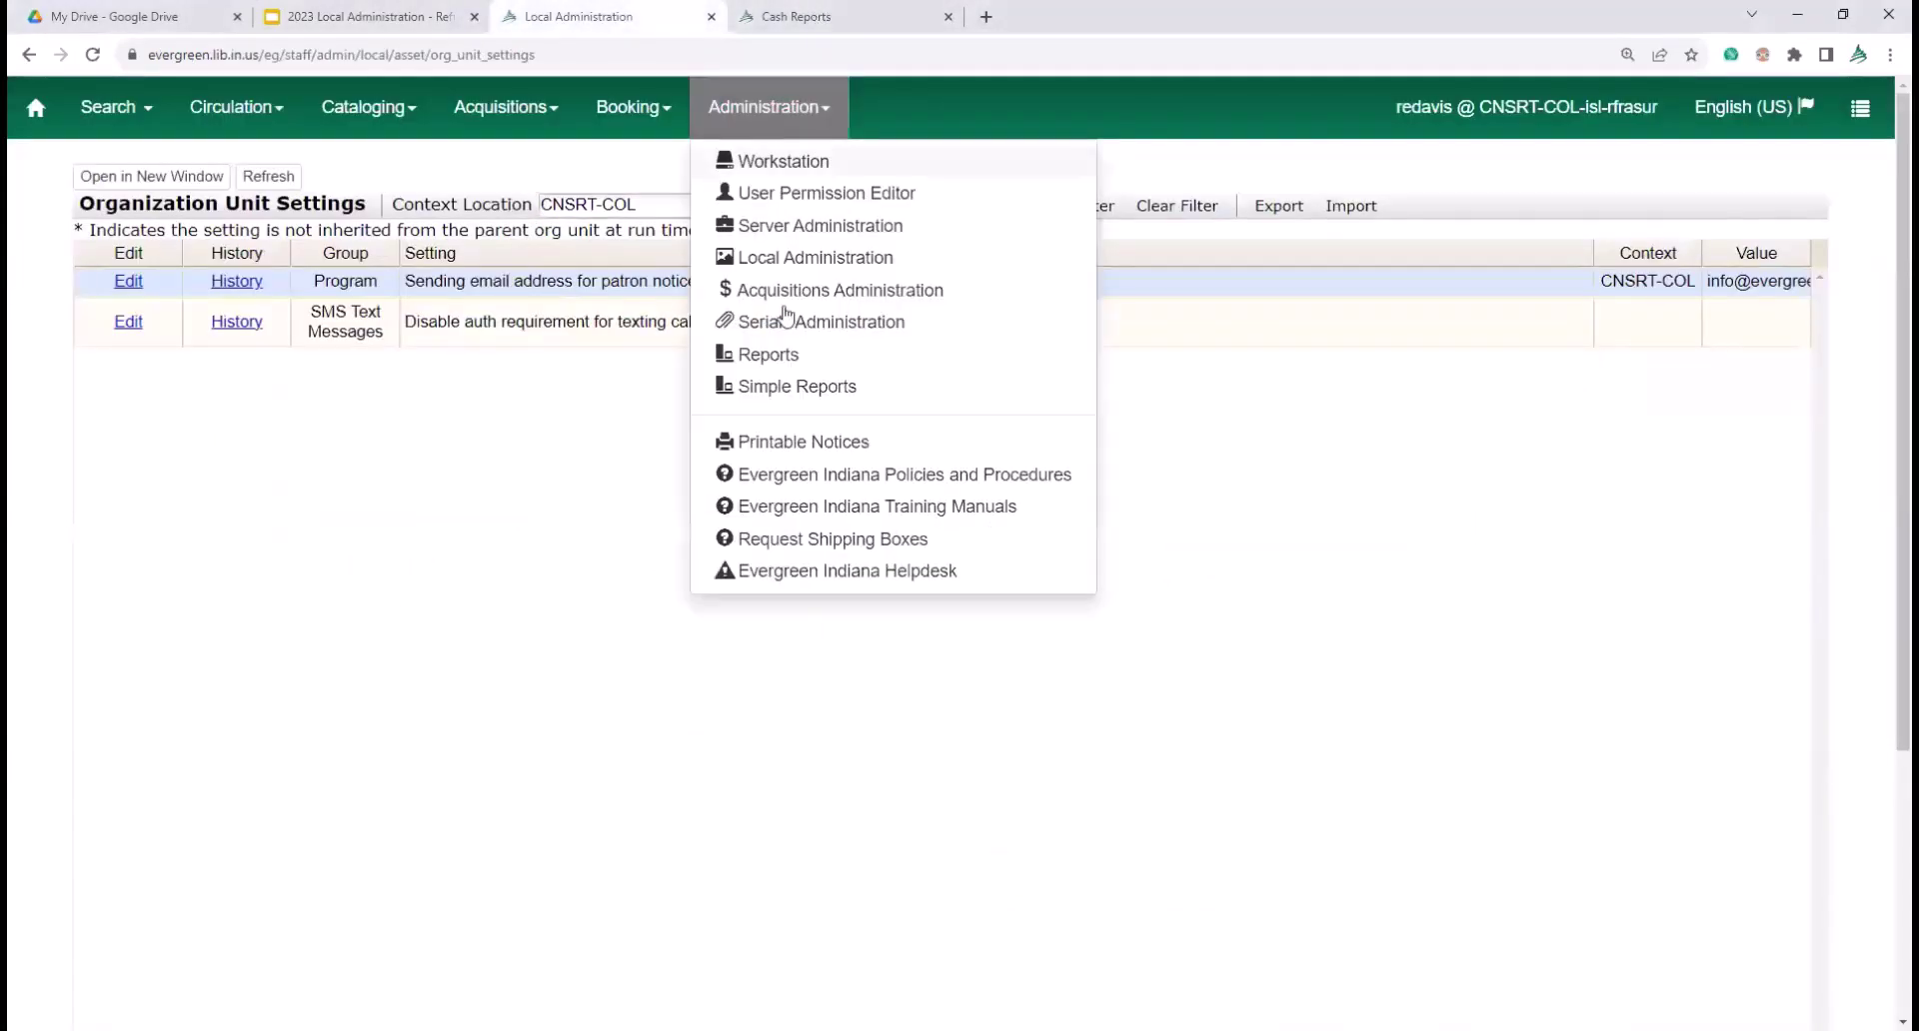
Run a cash report for Cambridge City PL - Cambridge City starting 2023-11-02.
click(785, 262)
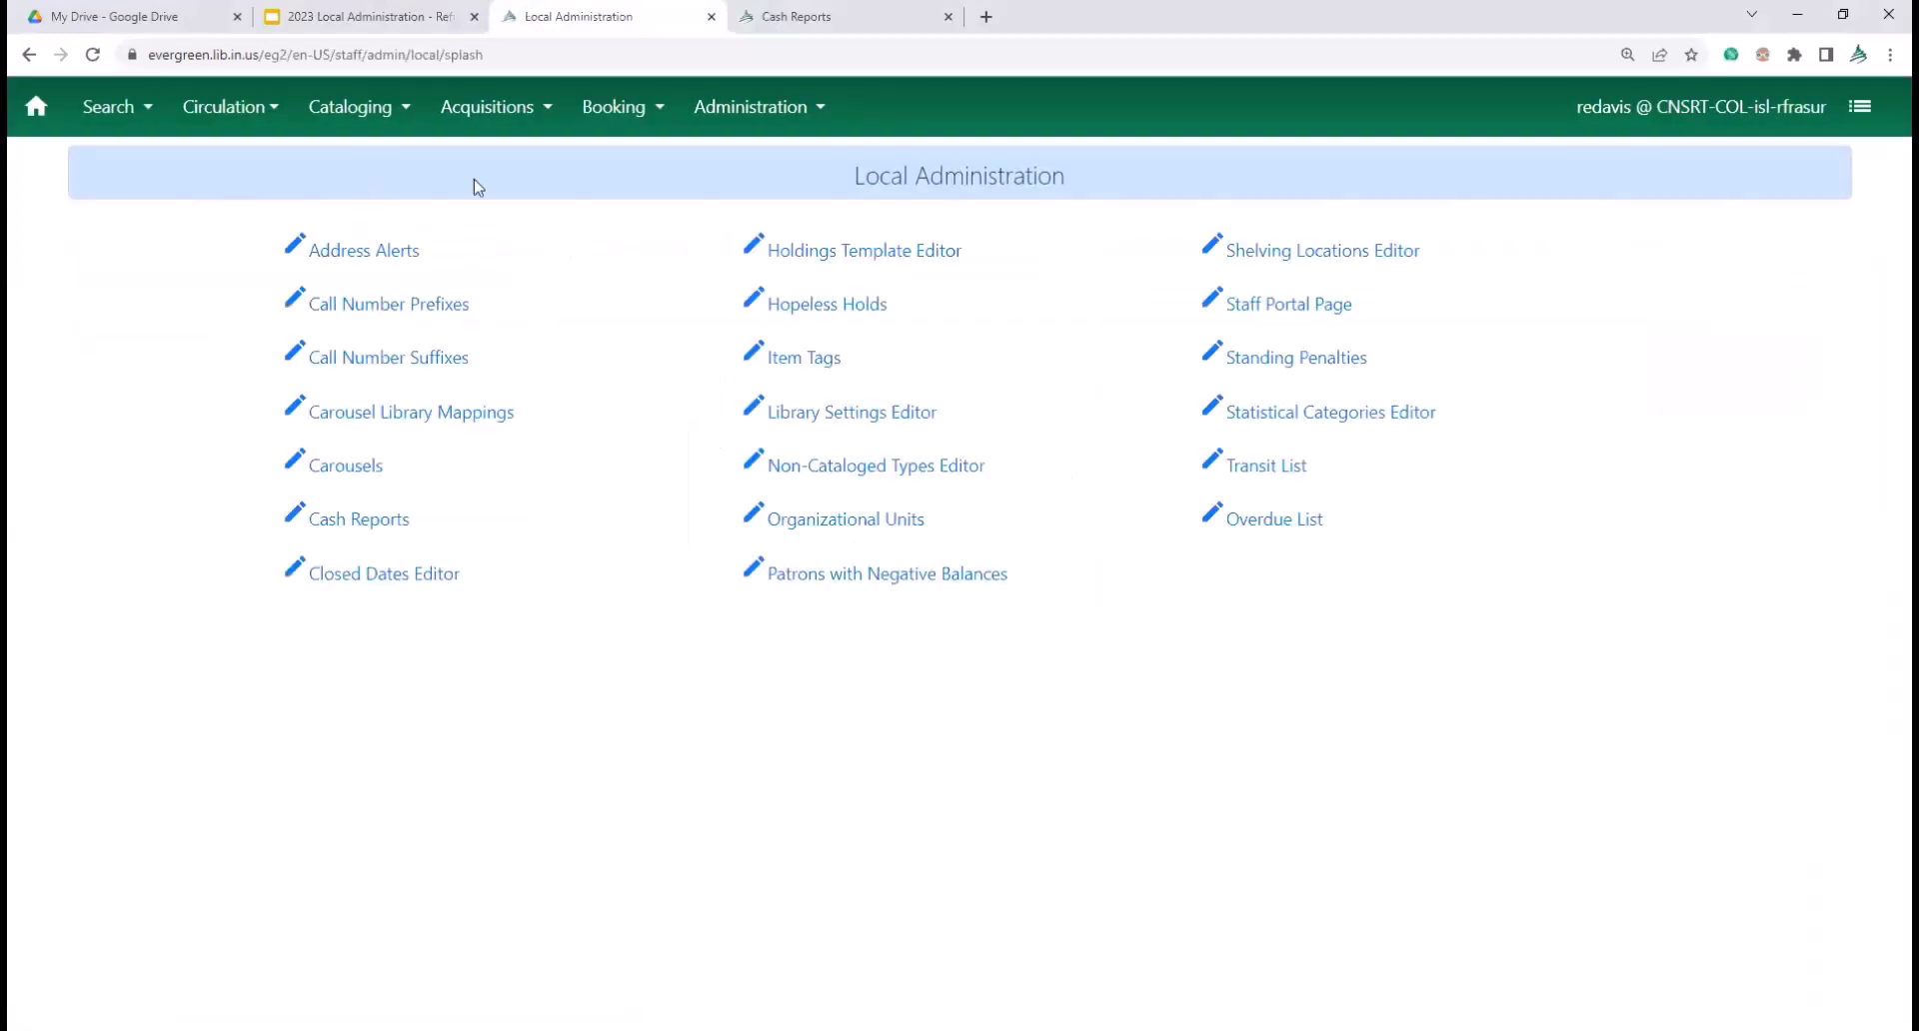
click(362, 518)
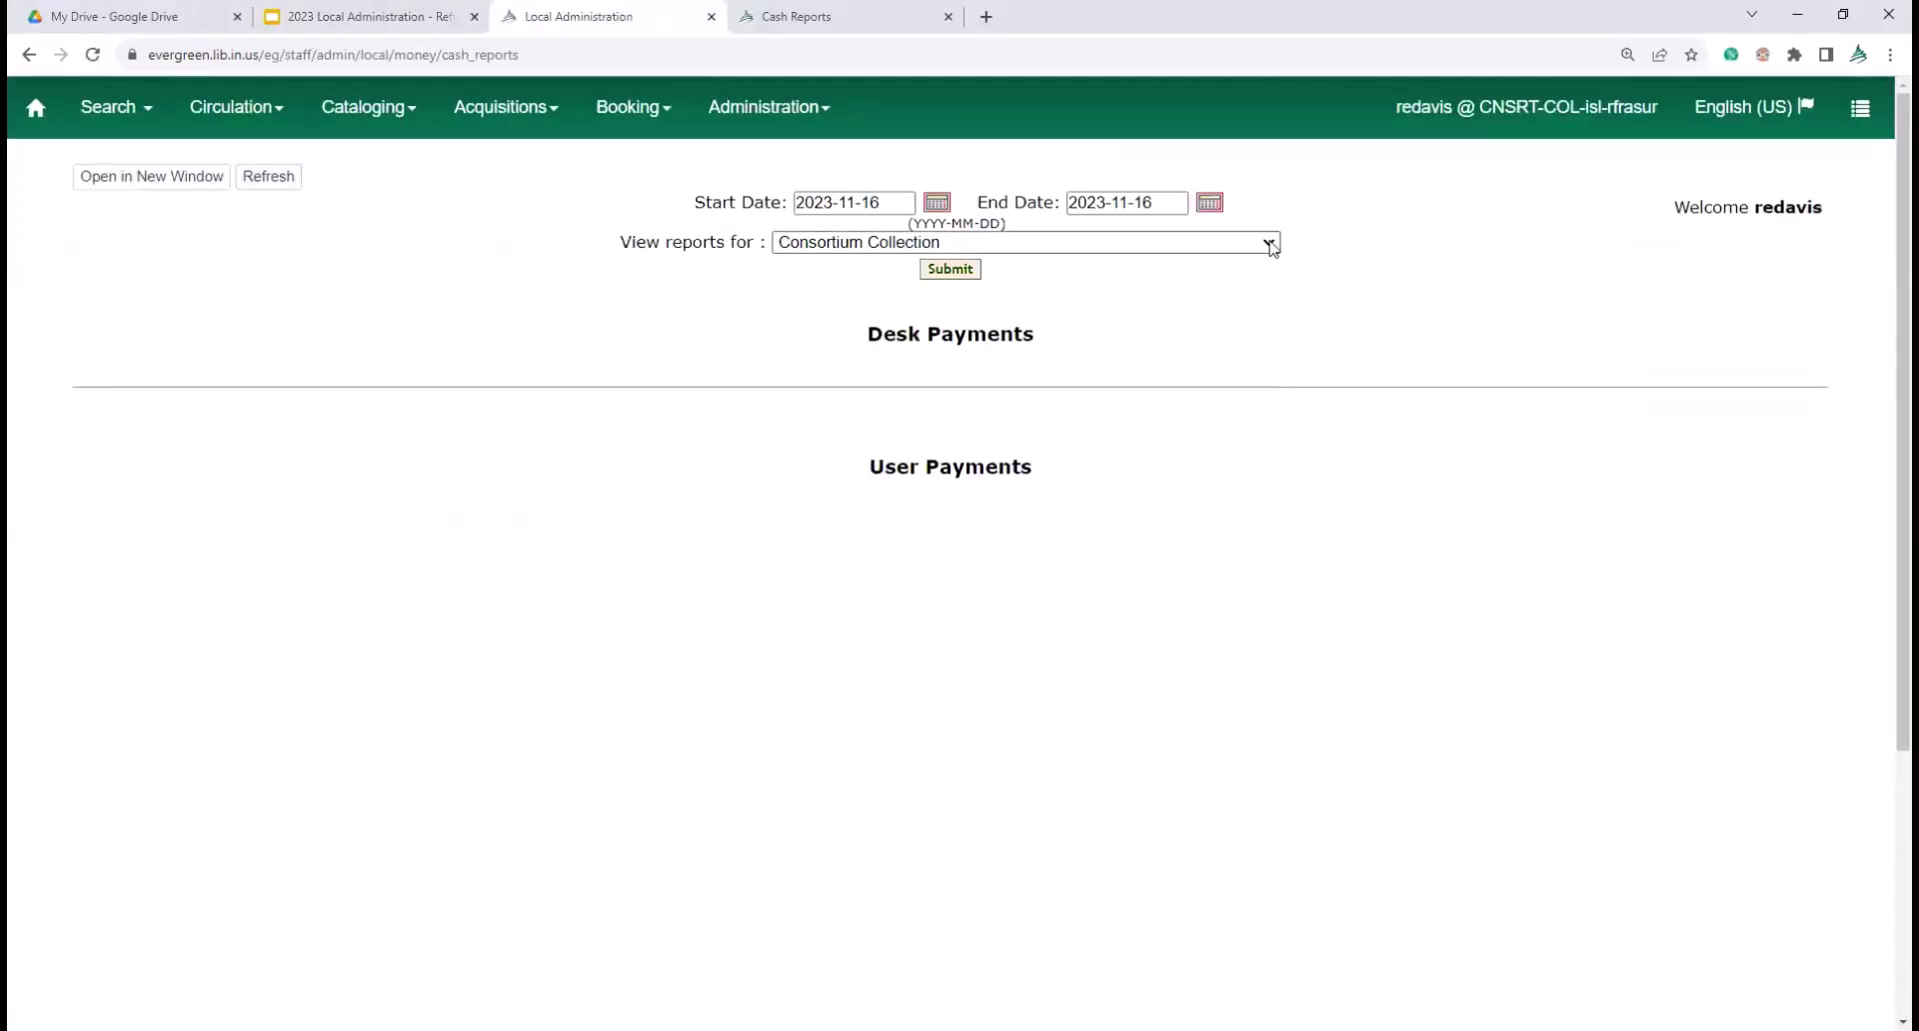
click(1269, 247)
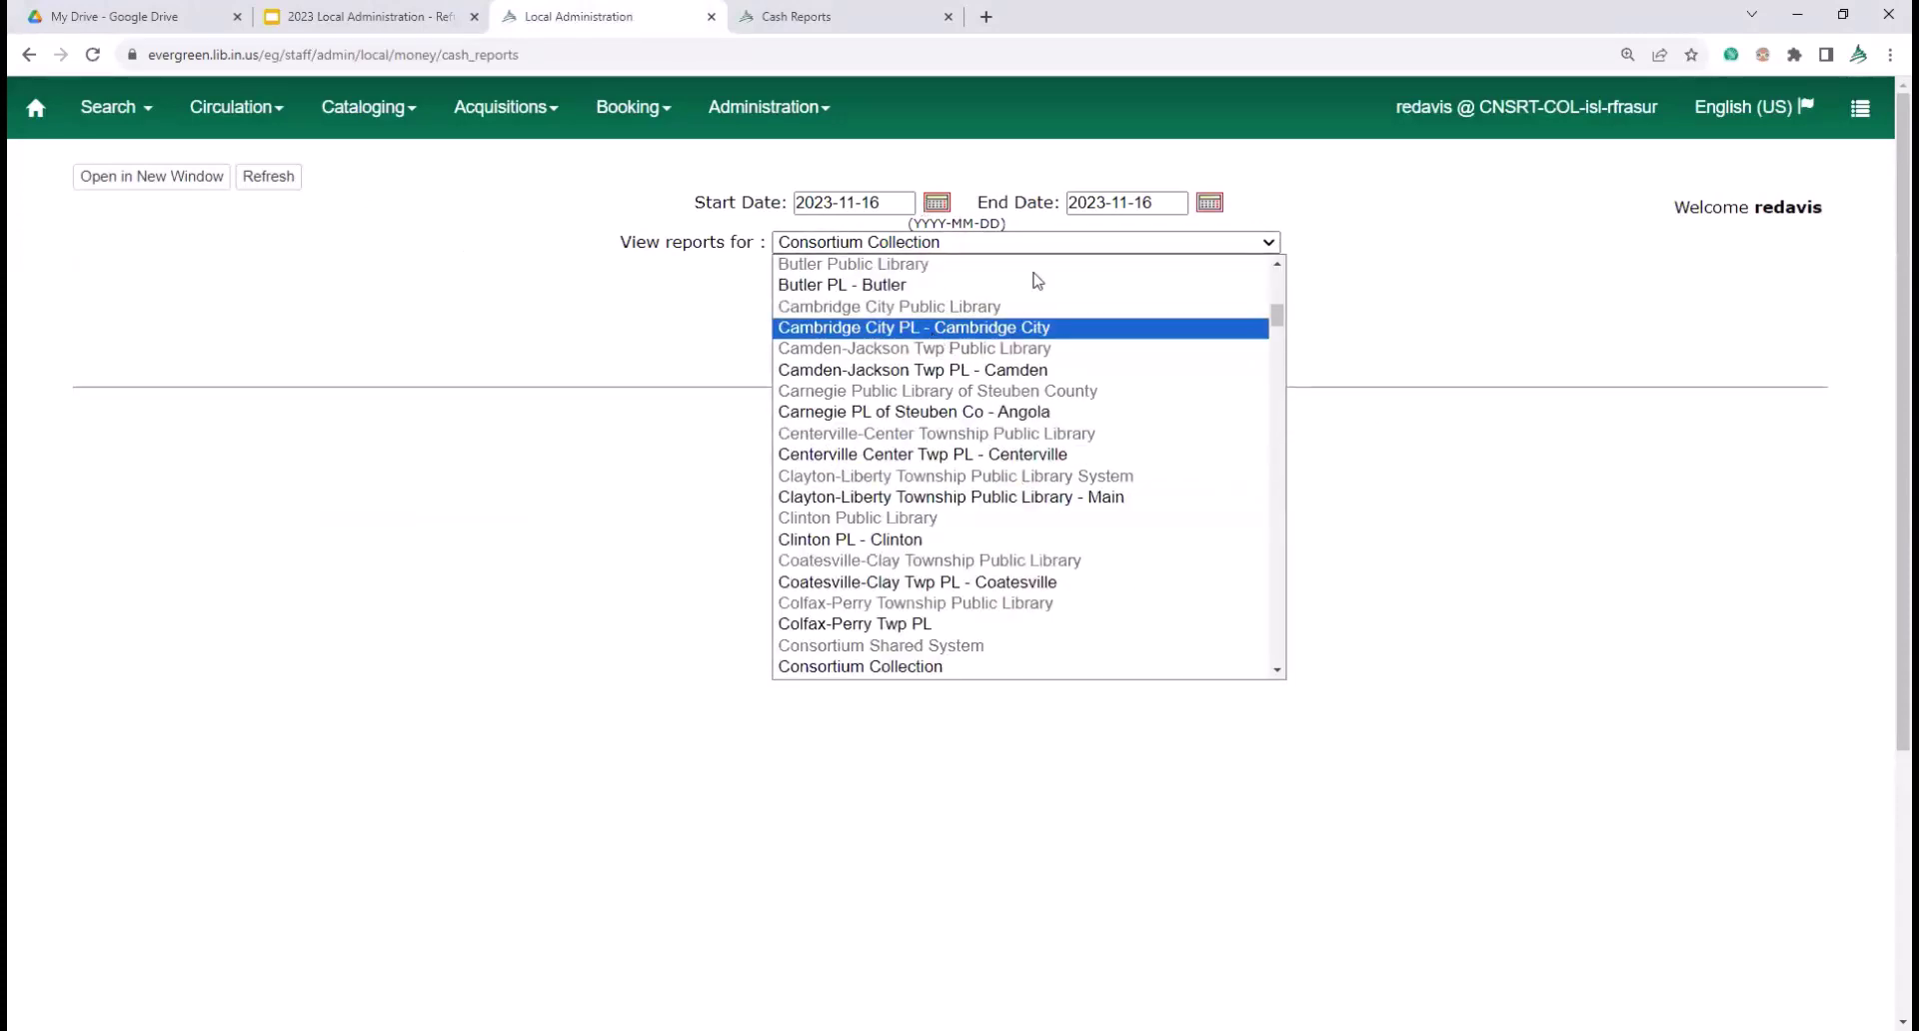
click(935, 341)
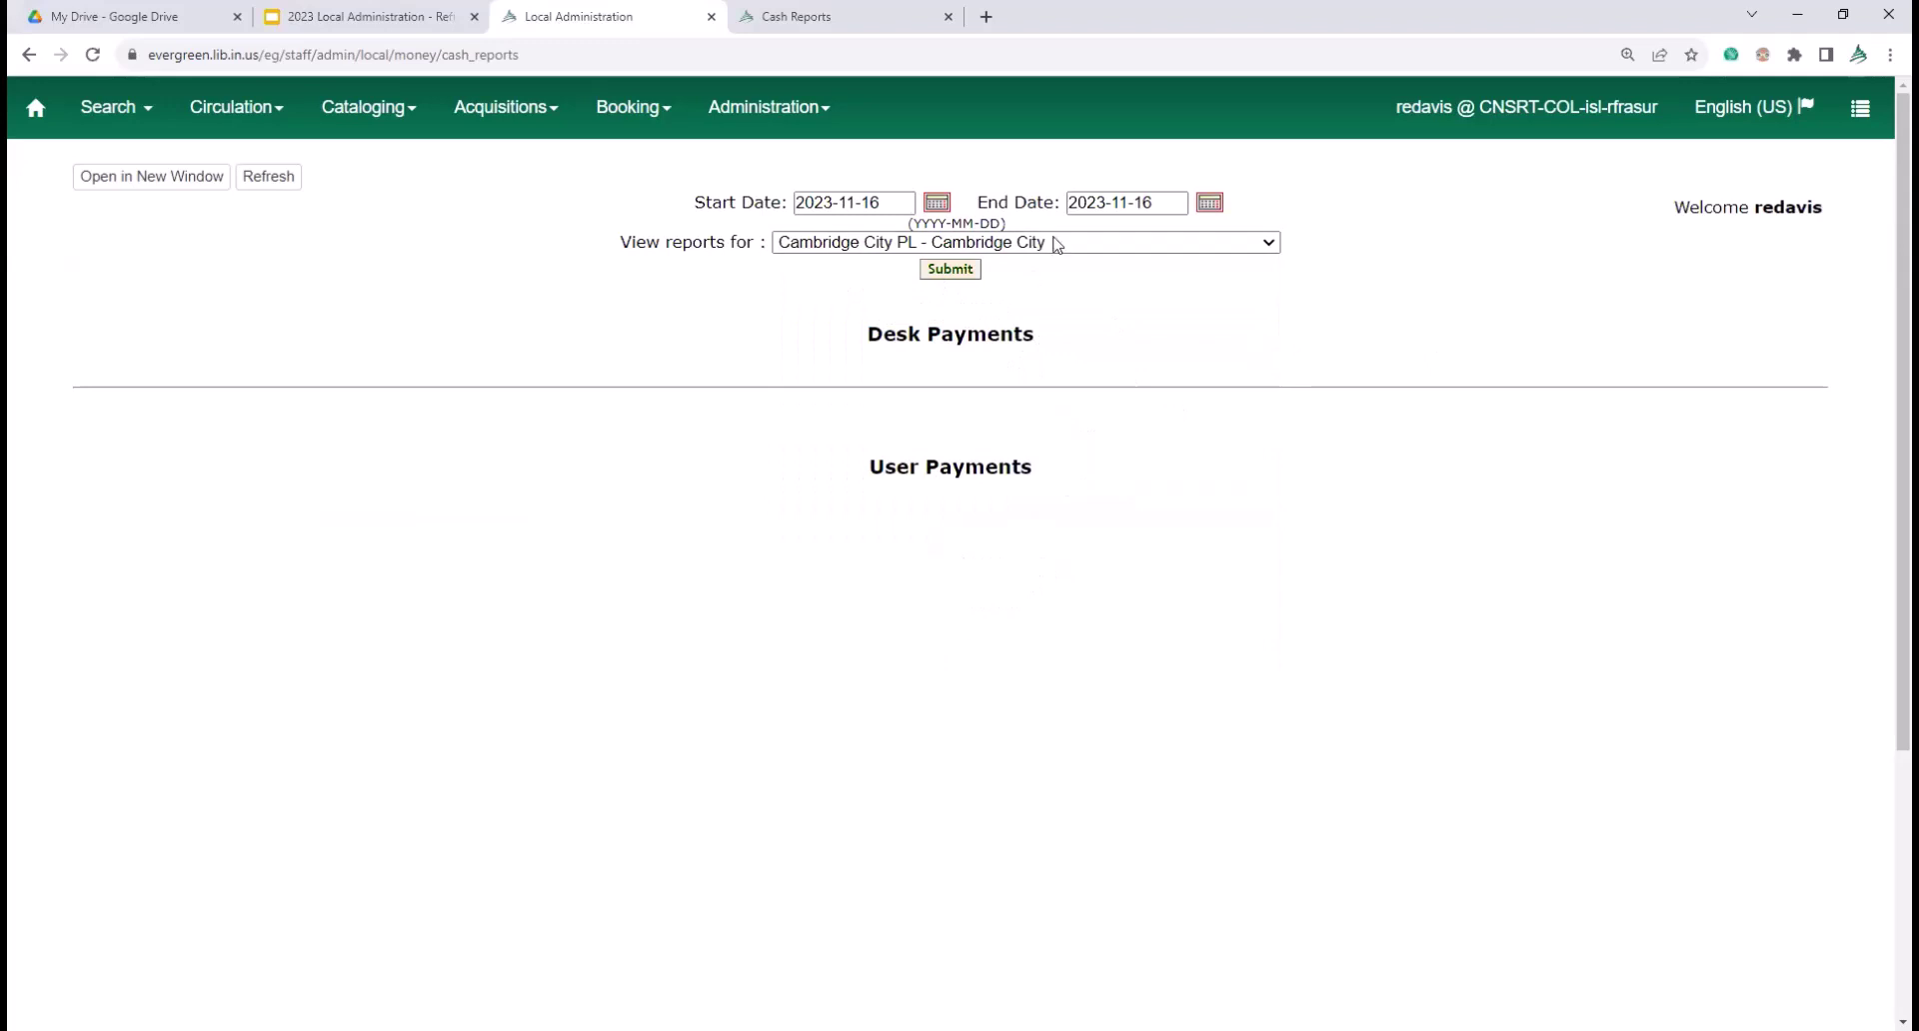
click(936, 203)
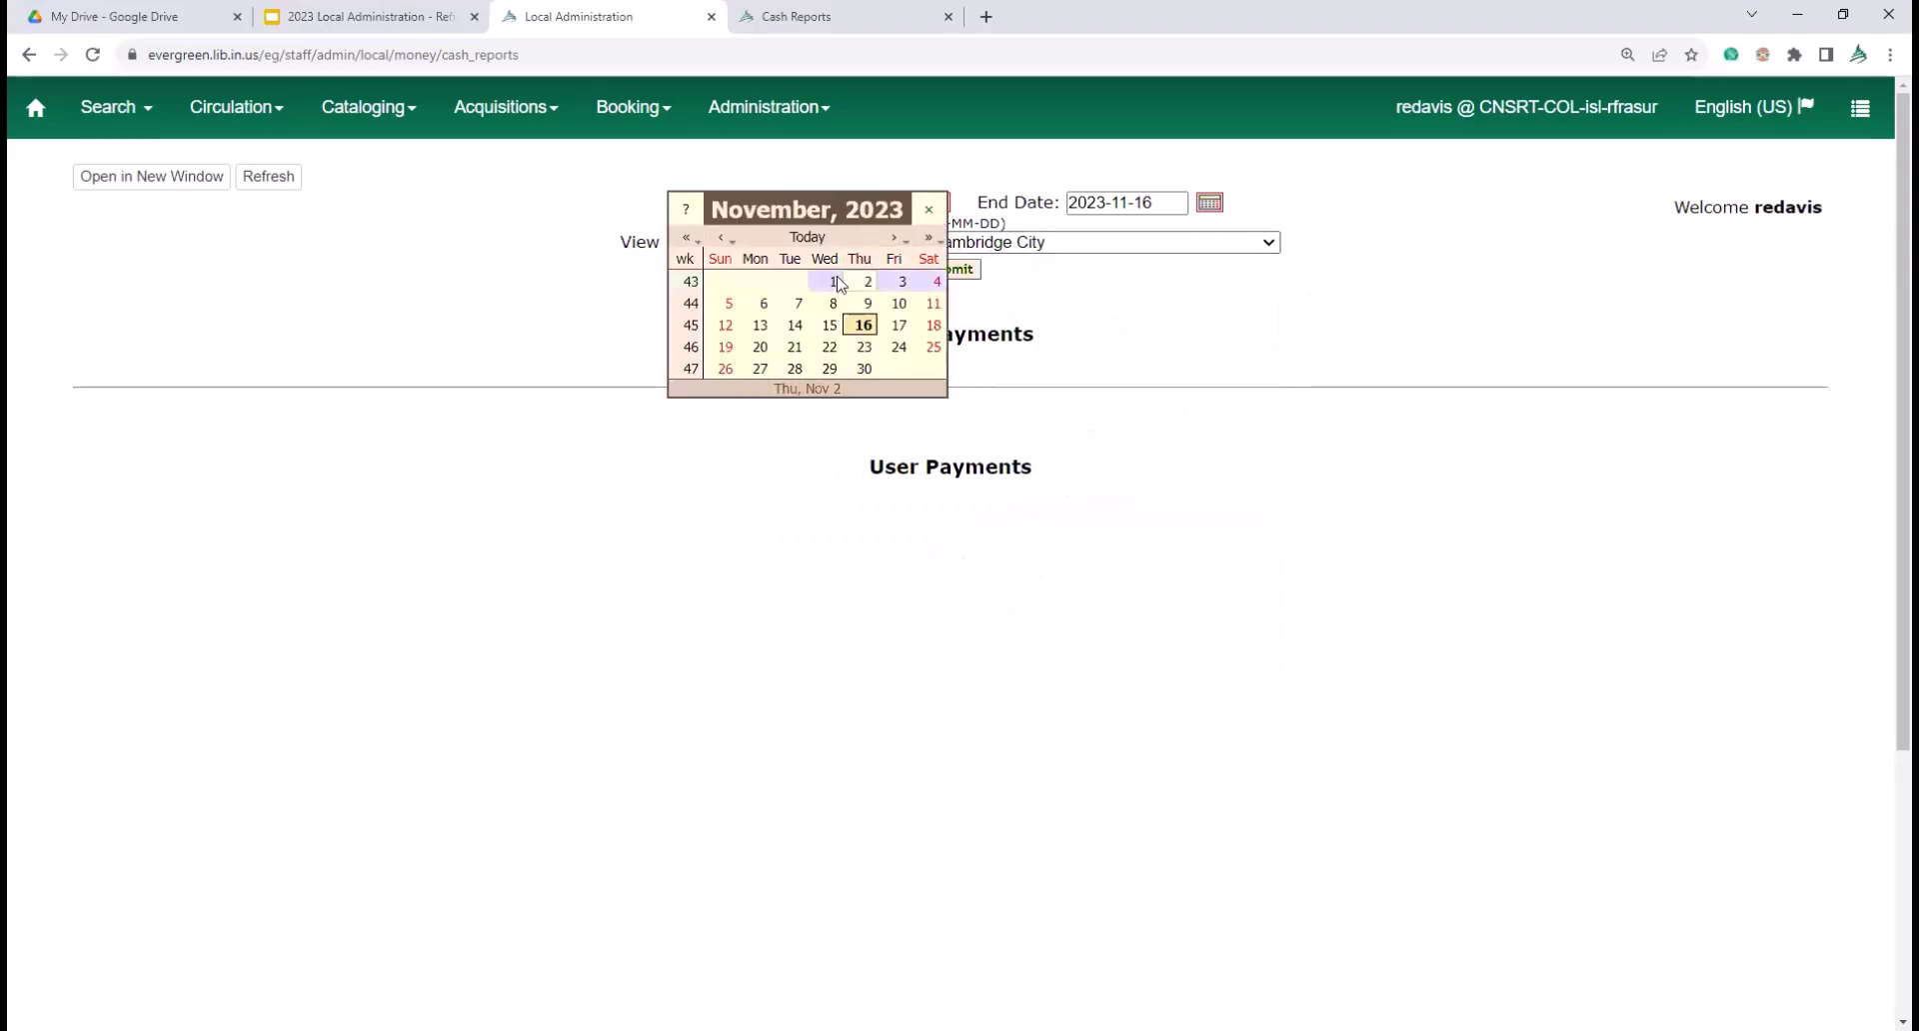
click(868, 283)
click(950, 269)
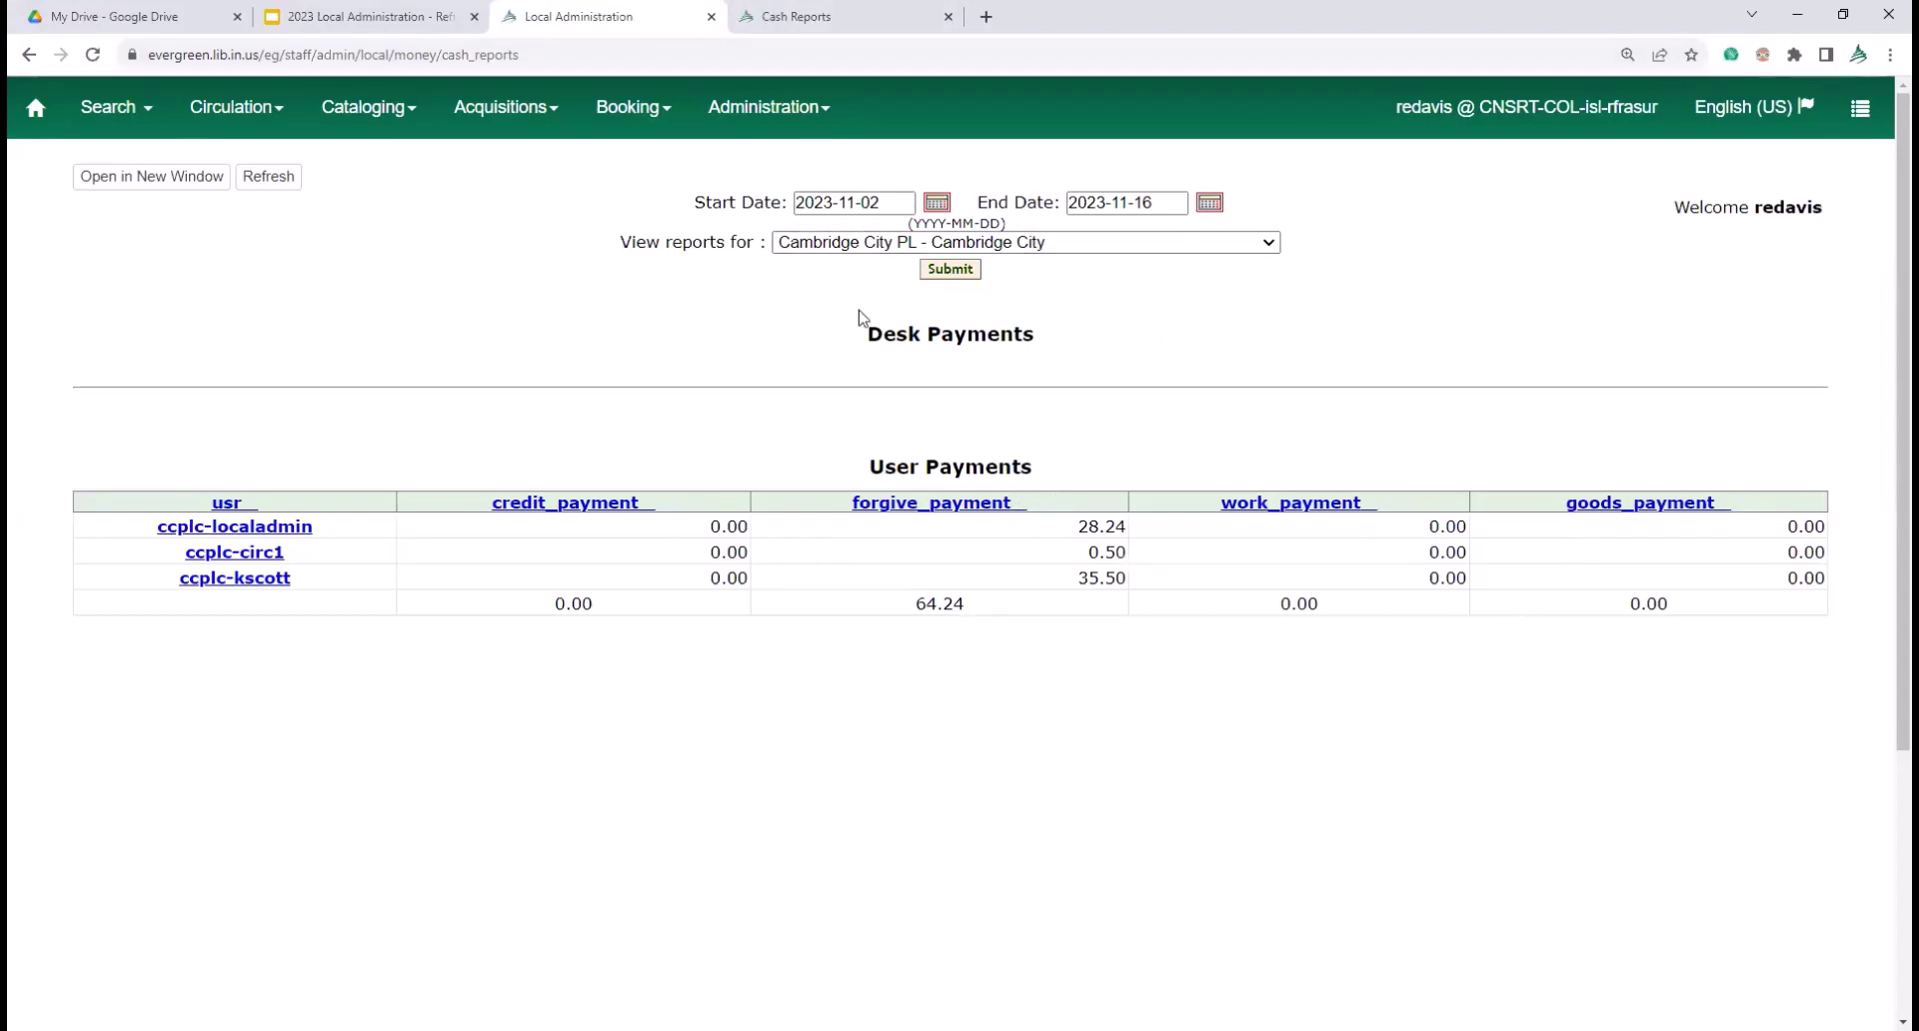
key(ctrl+Tab)
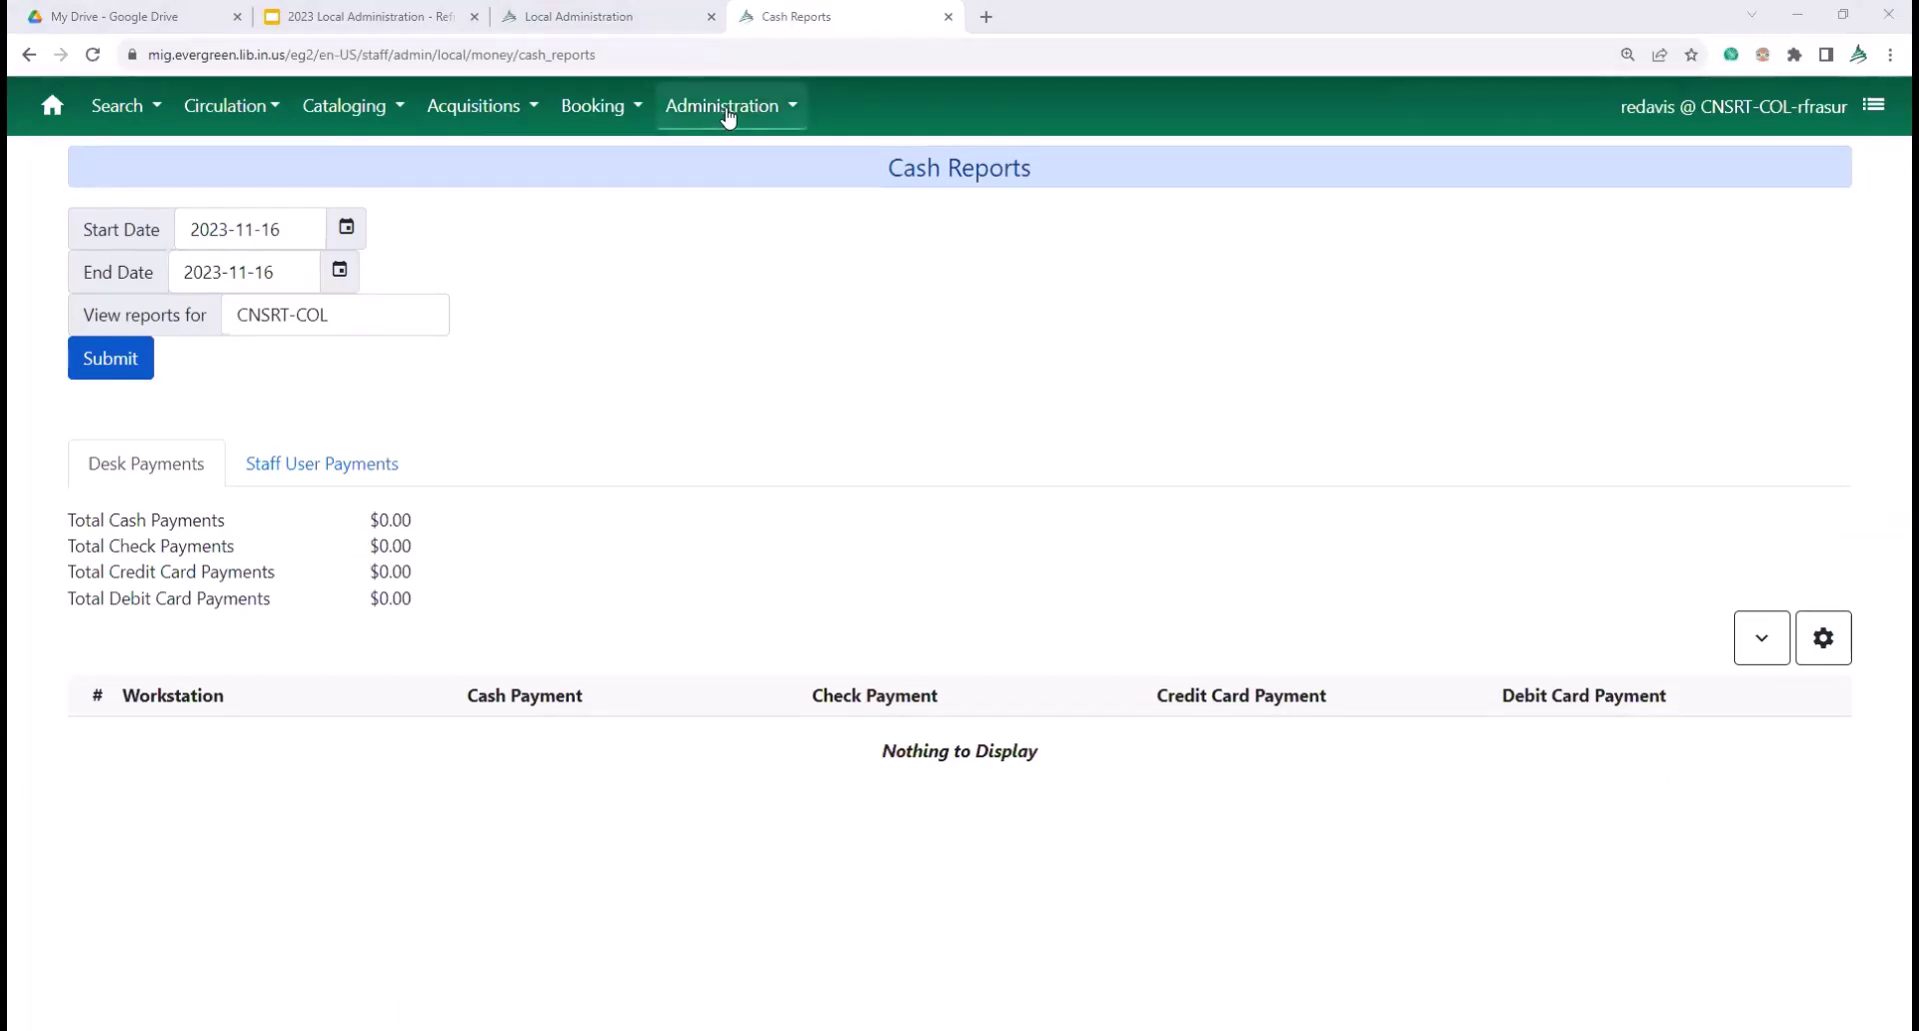
Show the staff user payment totals and look over the grid's export and column options.
click(333, 467)
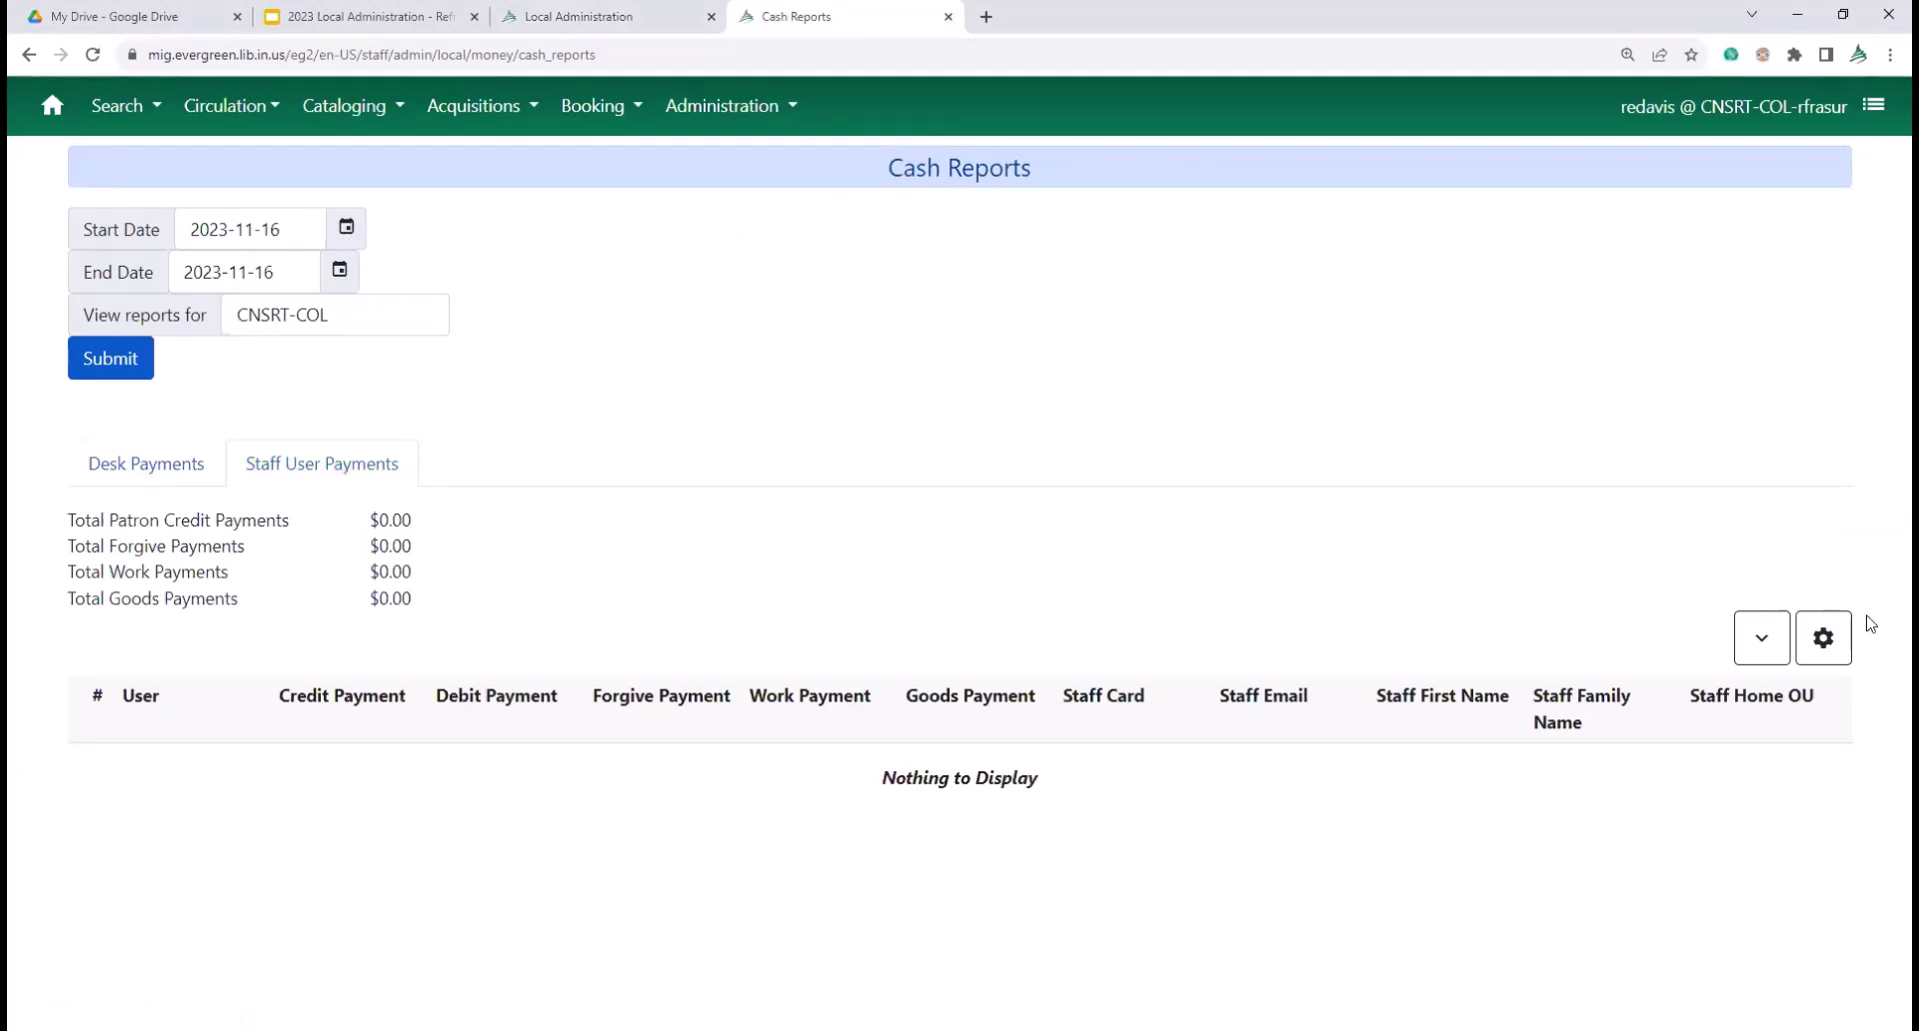
click(1837, 640)
scroll(1778, 826, down, 3)
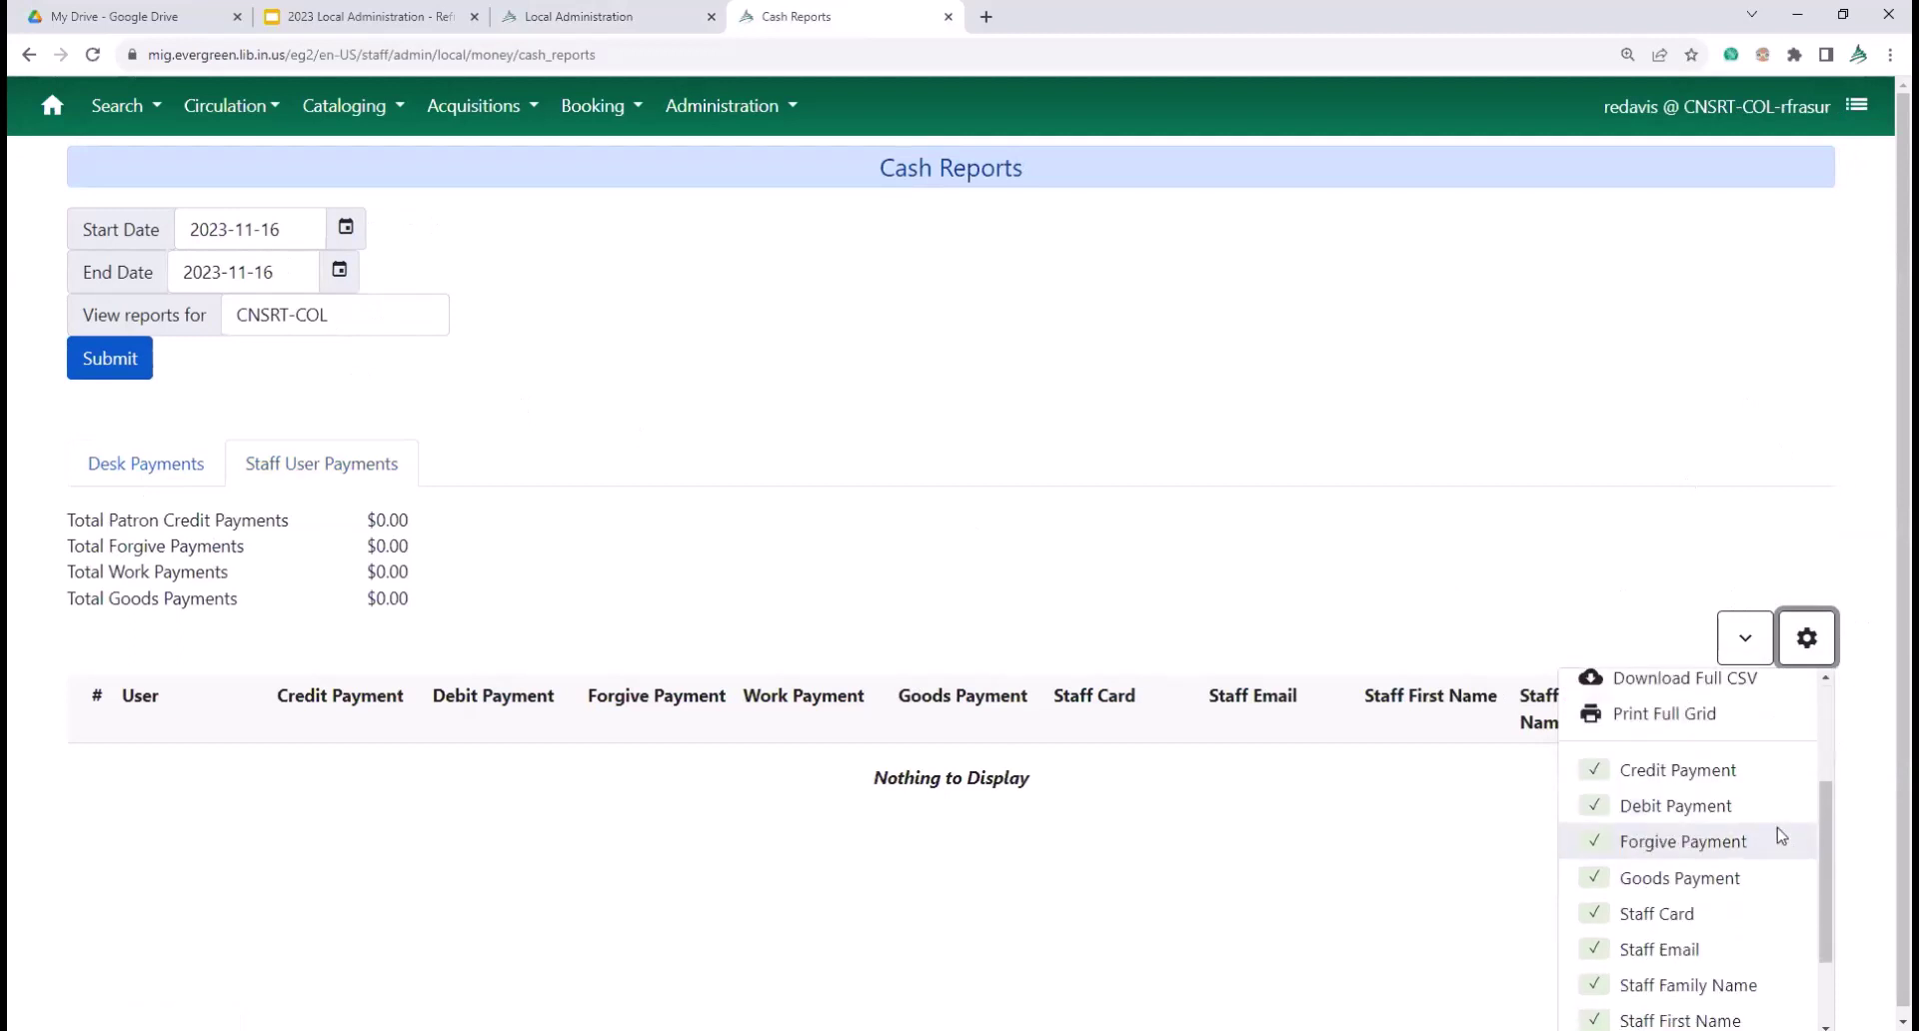
scroll(1721, 913, up, 3)
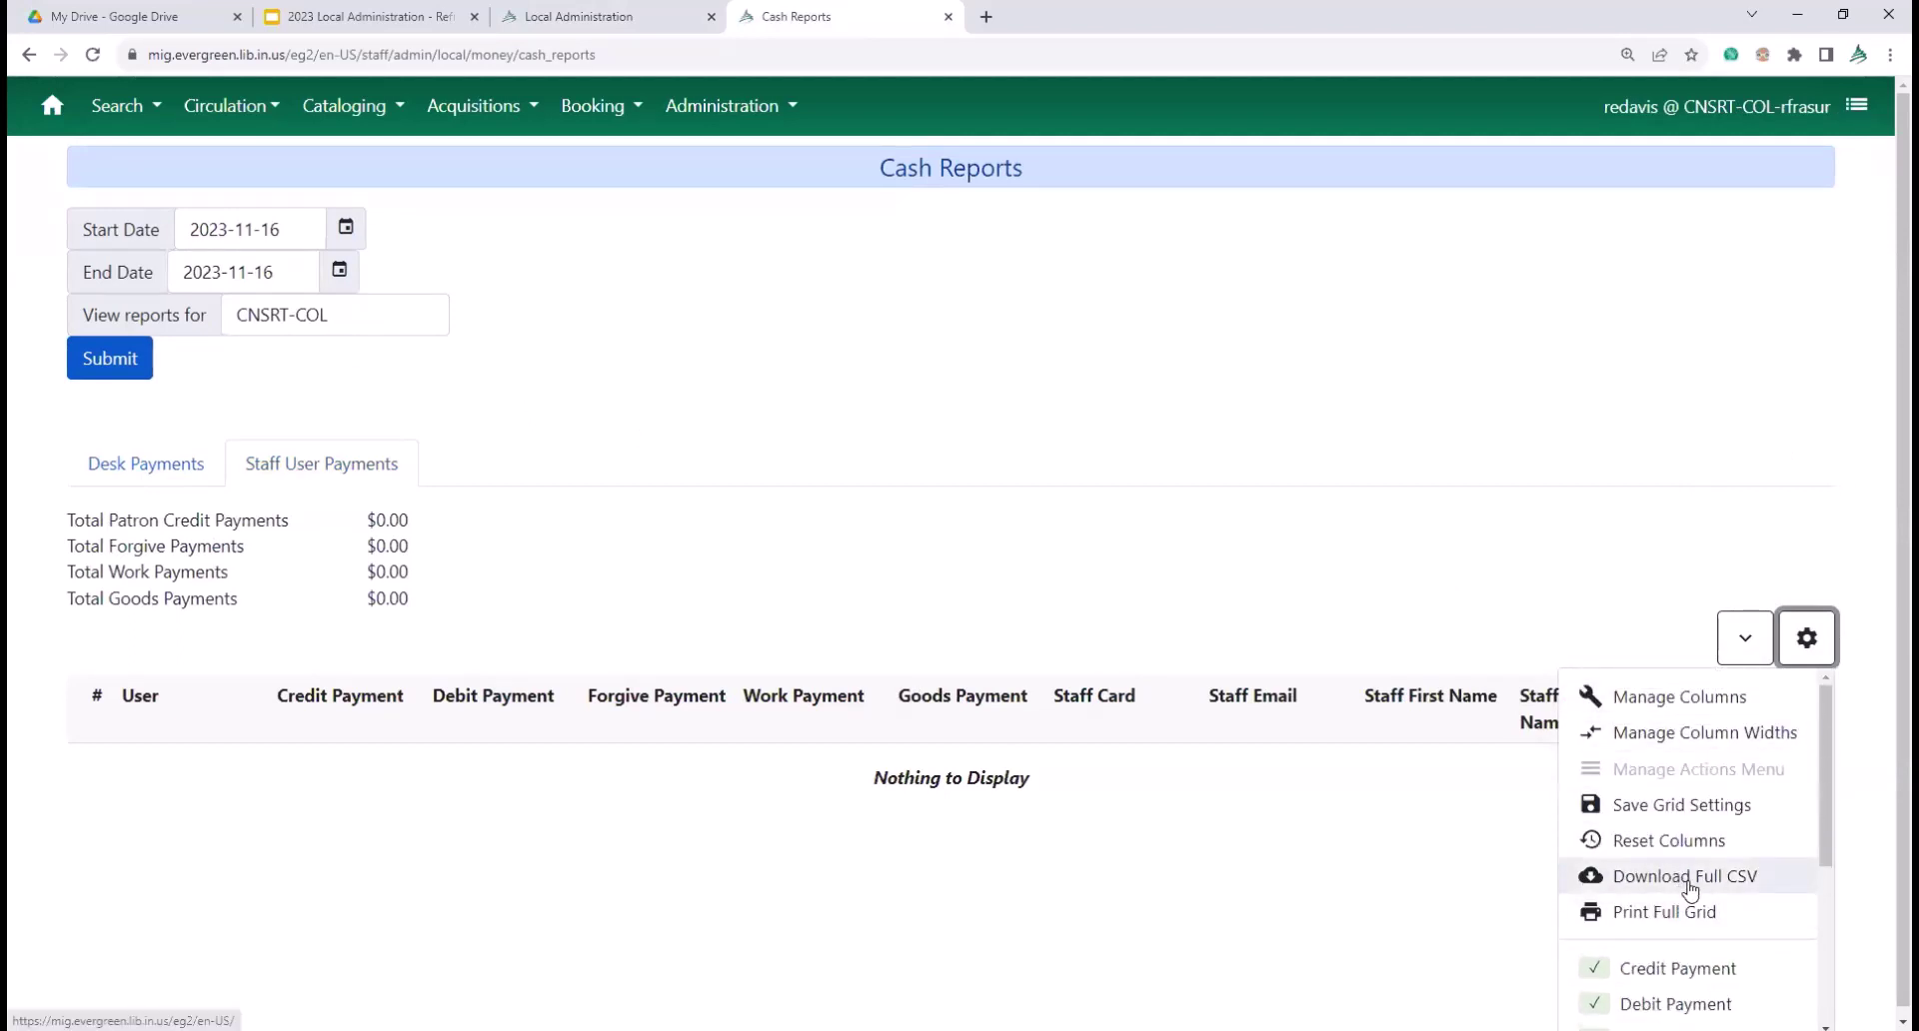
View the Statistical Categories Editor slide, then go back to the older Local Administration tab.
click(345, 30)
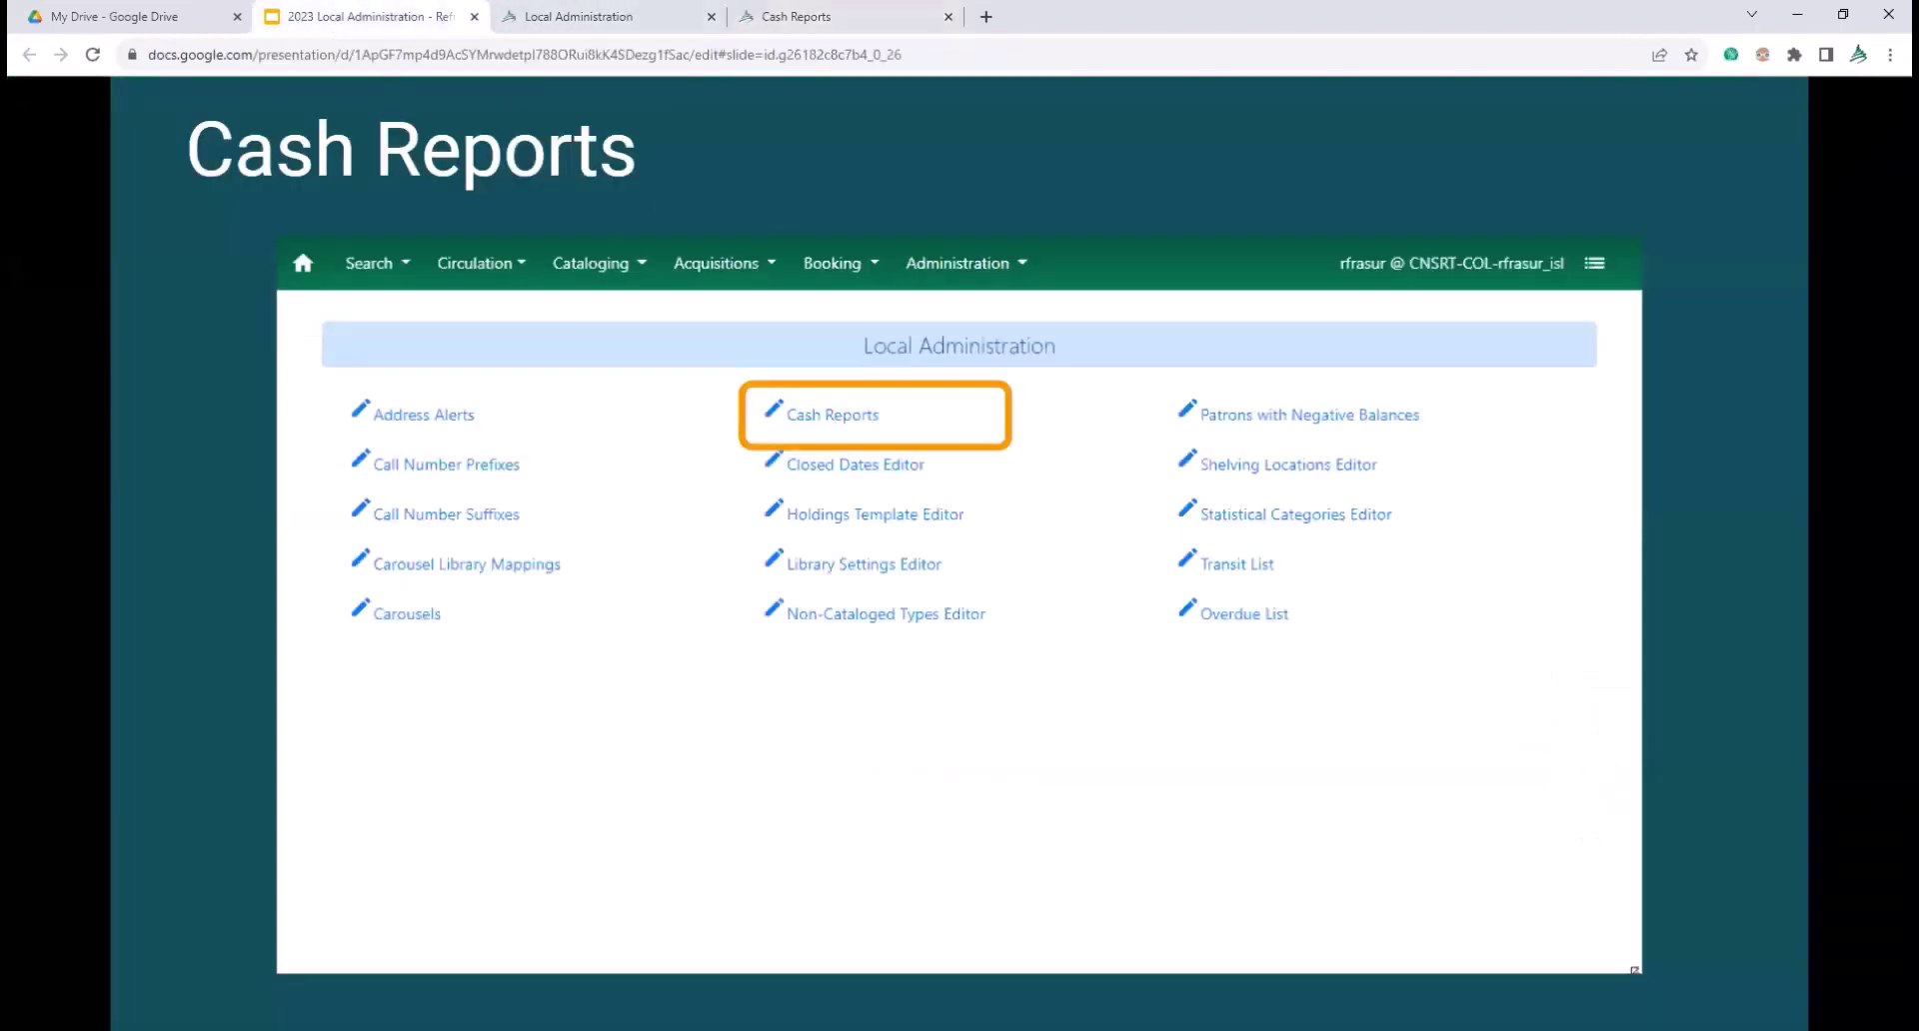
key(Right)
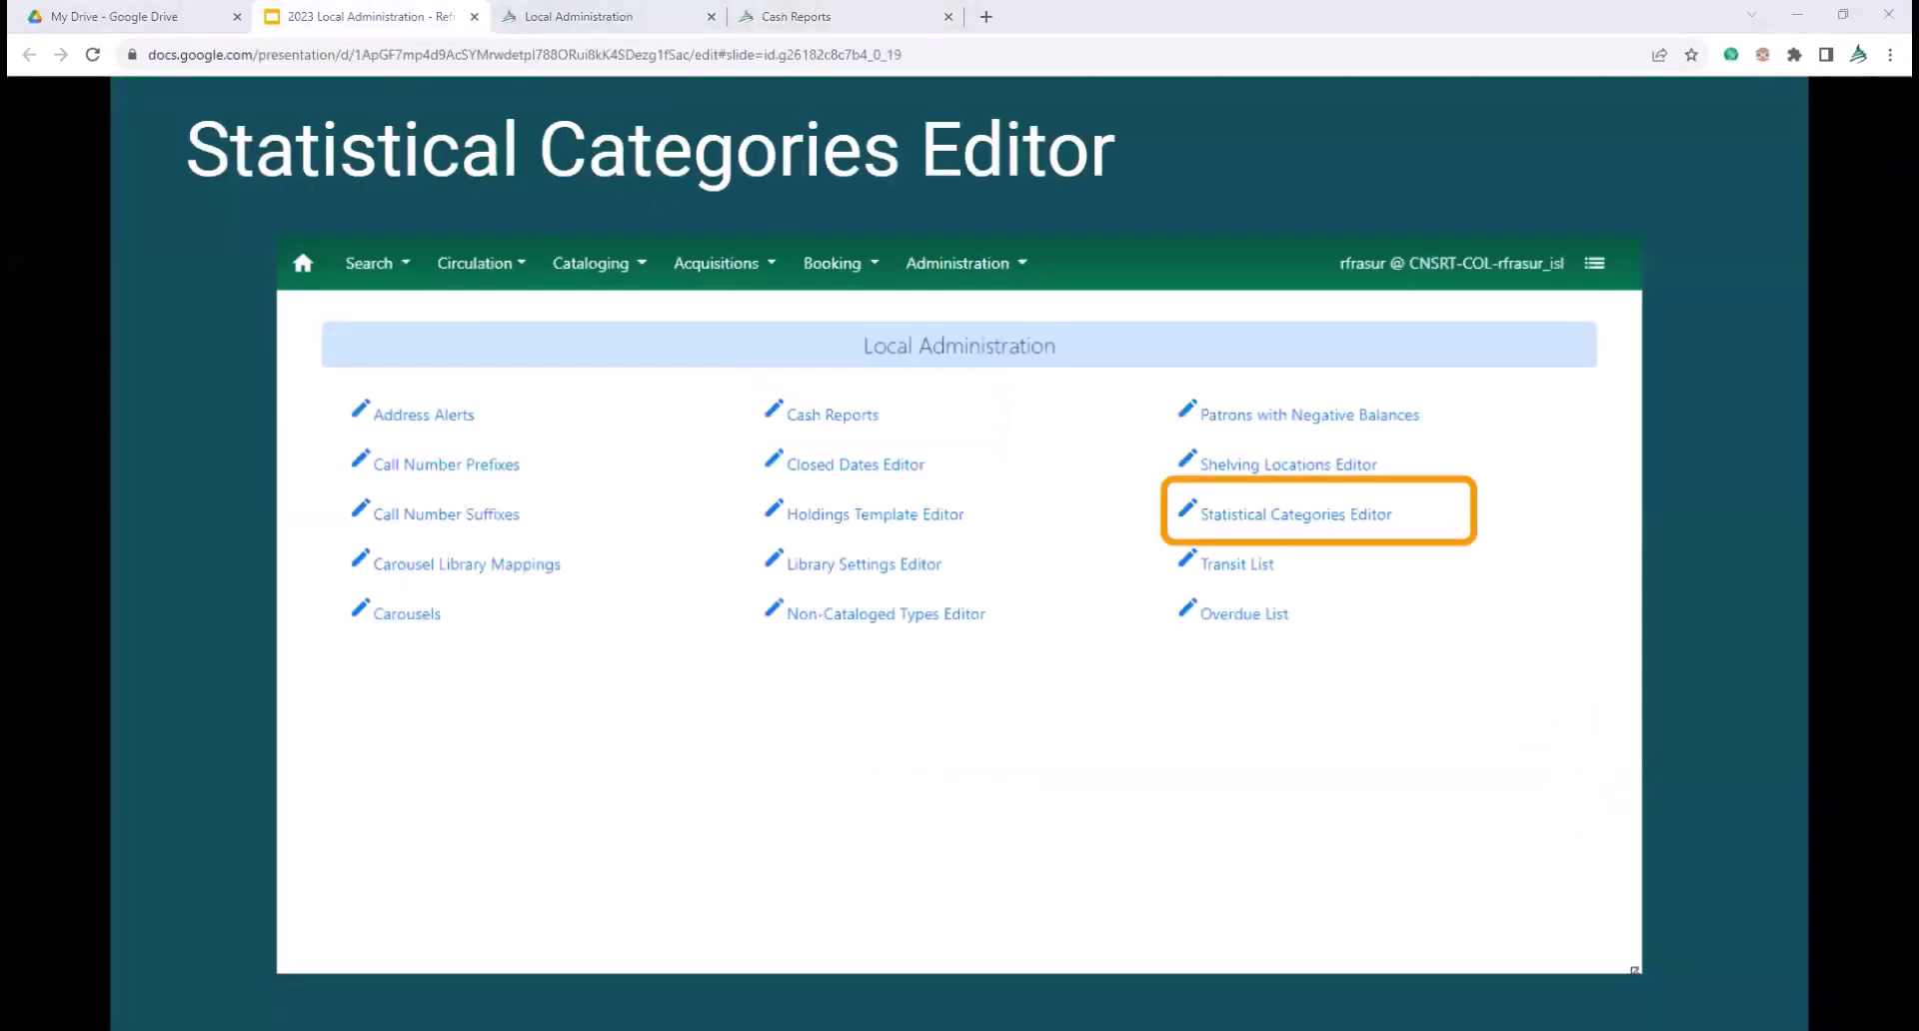
click(619, 16)
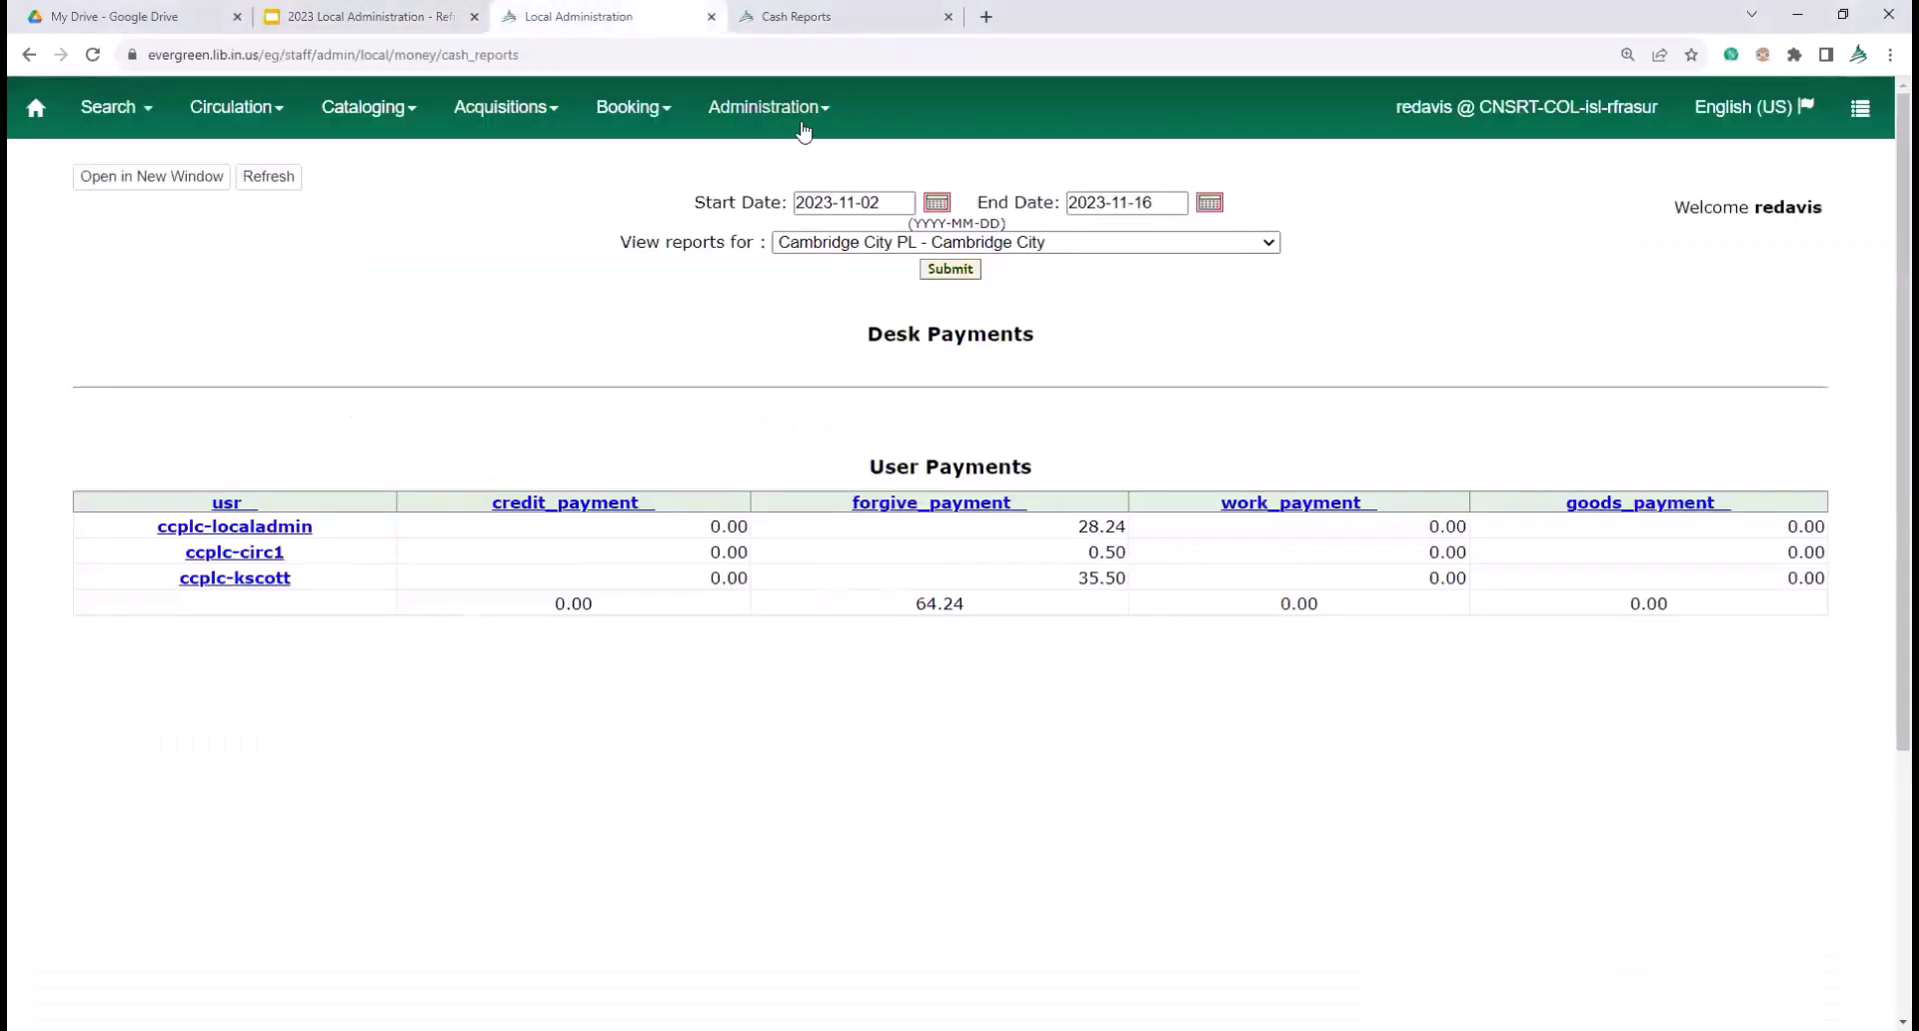
Open the legacy Statistical Categories Editor and view its patron and copy categories.
click(765, 107)
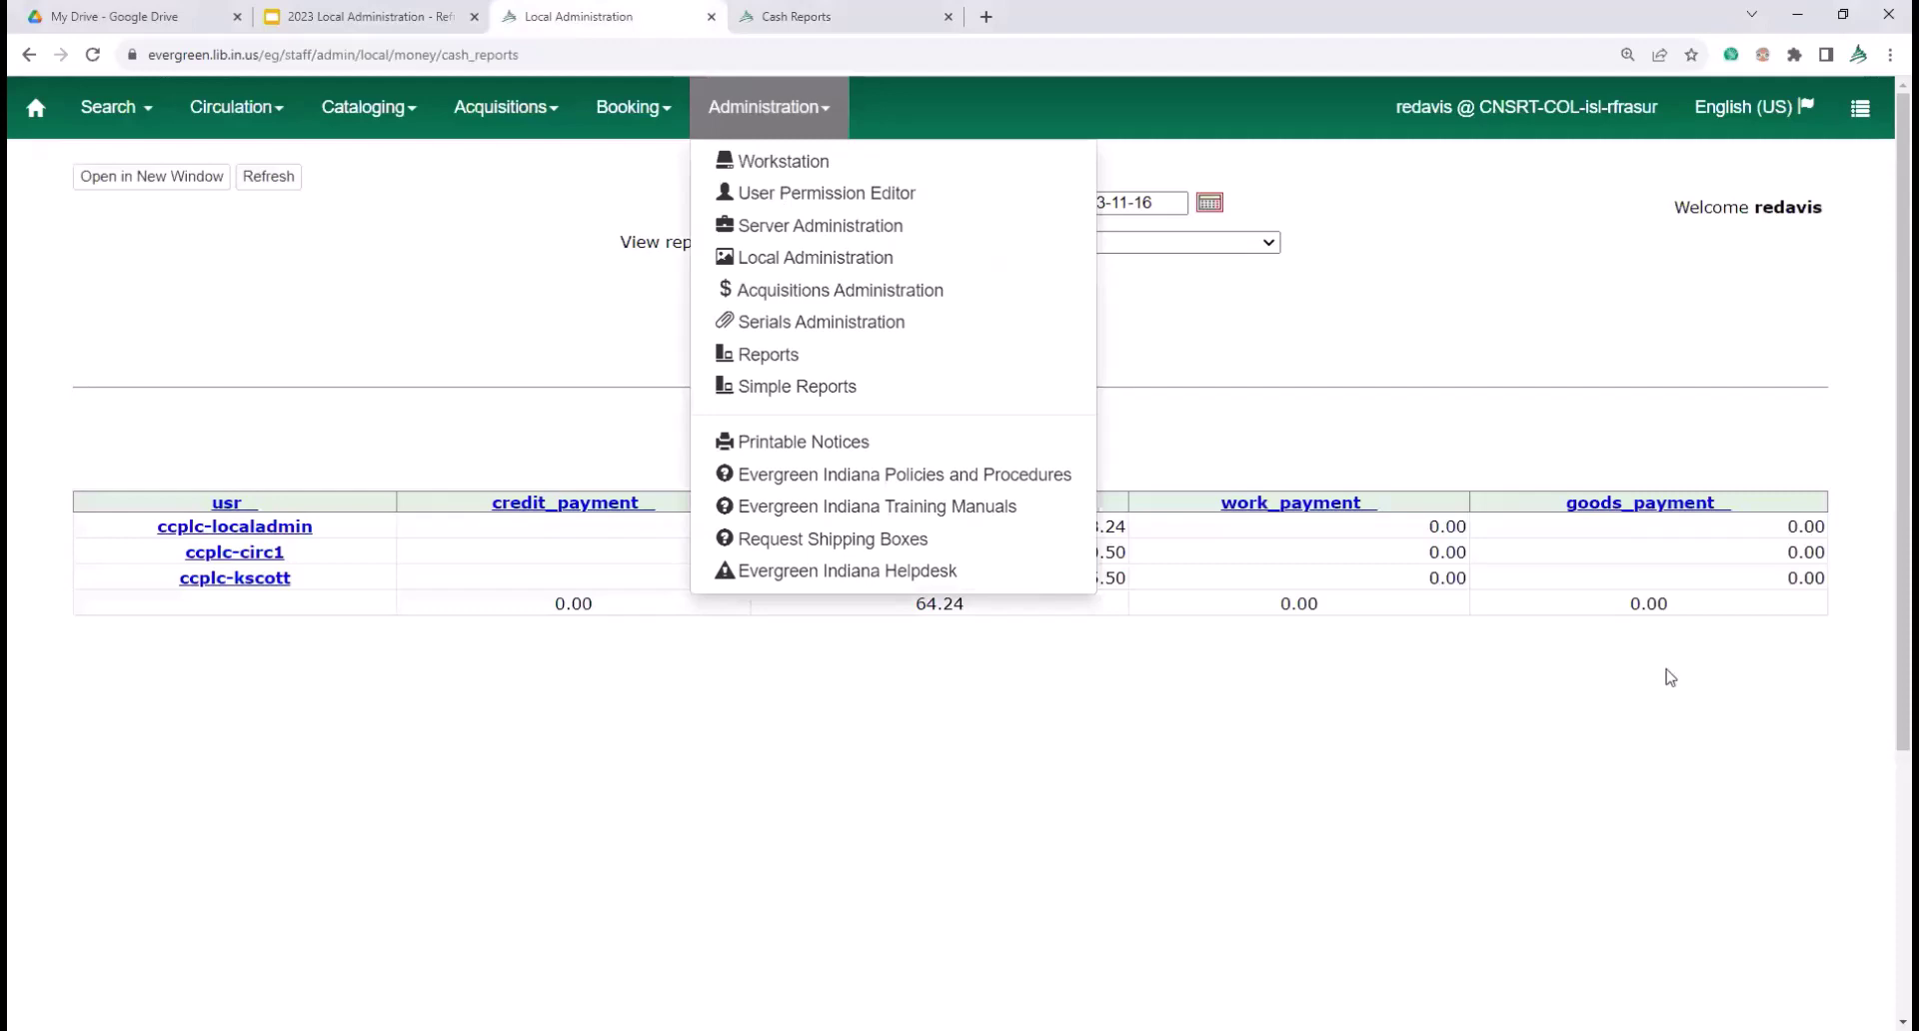
click(806, 259)
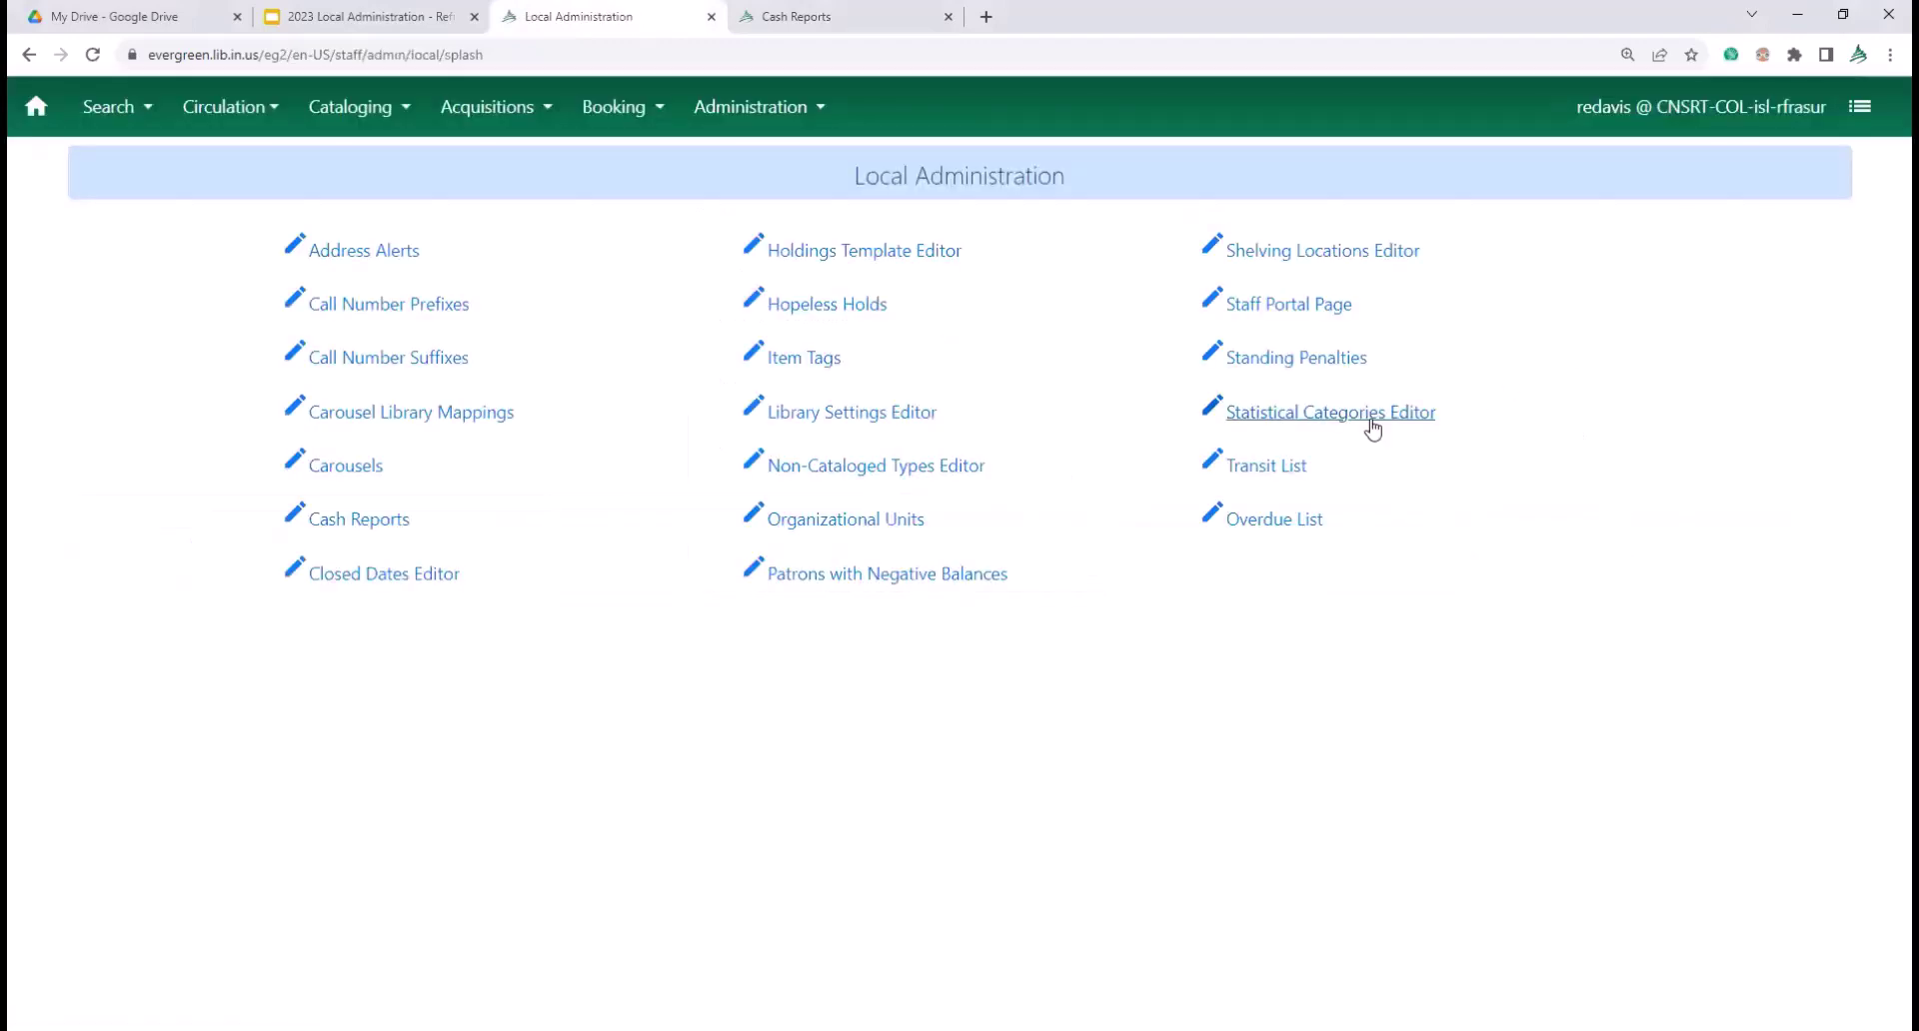
click(1364, 422)
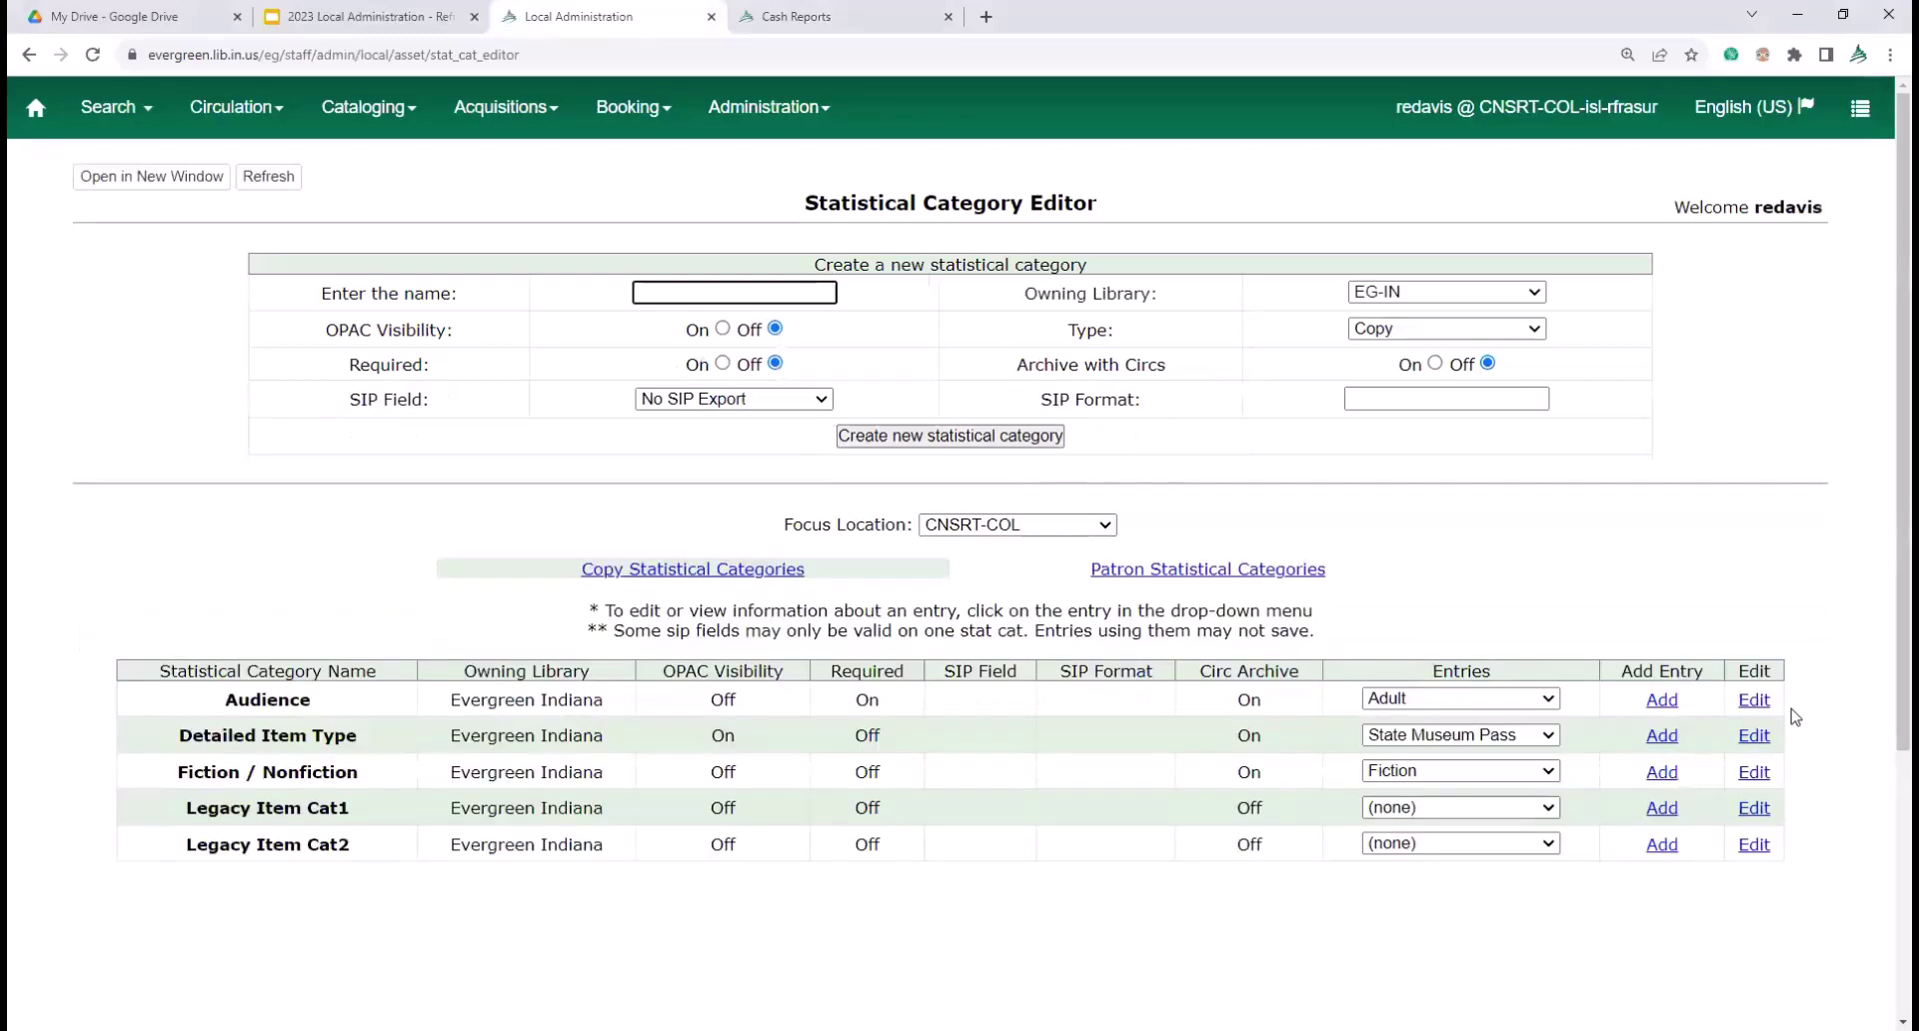
click(1179, 574)
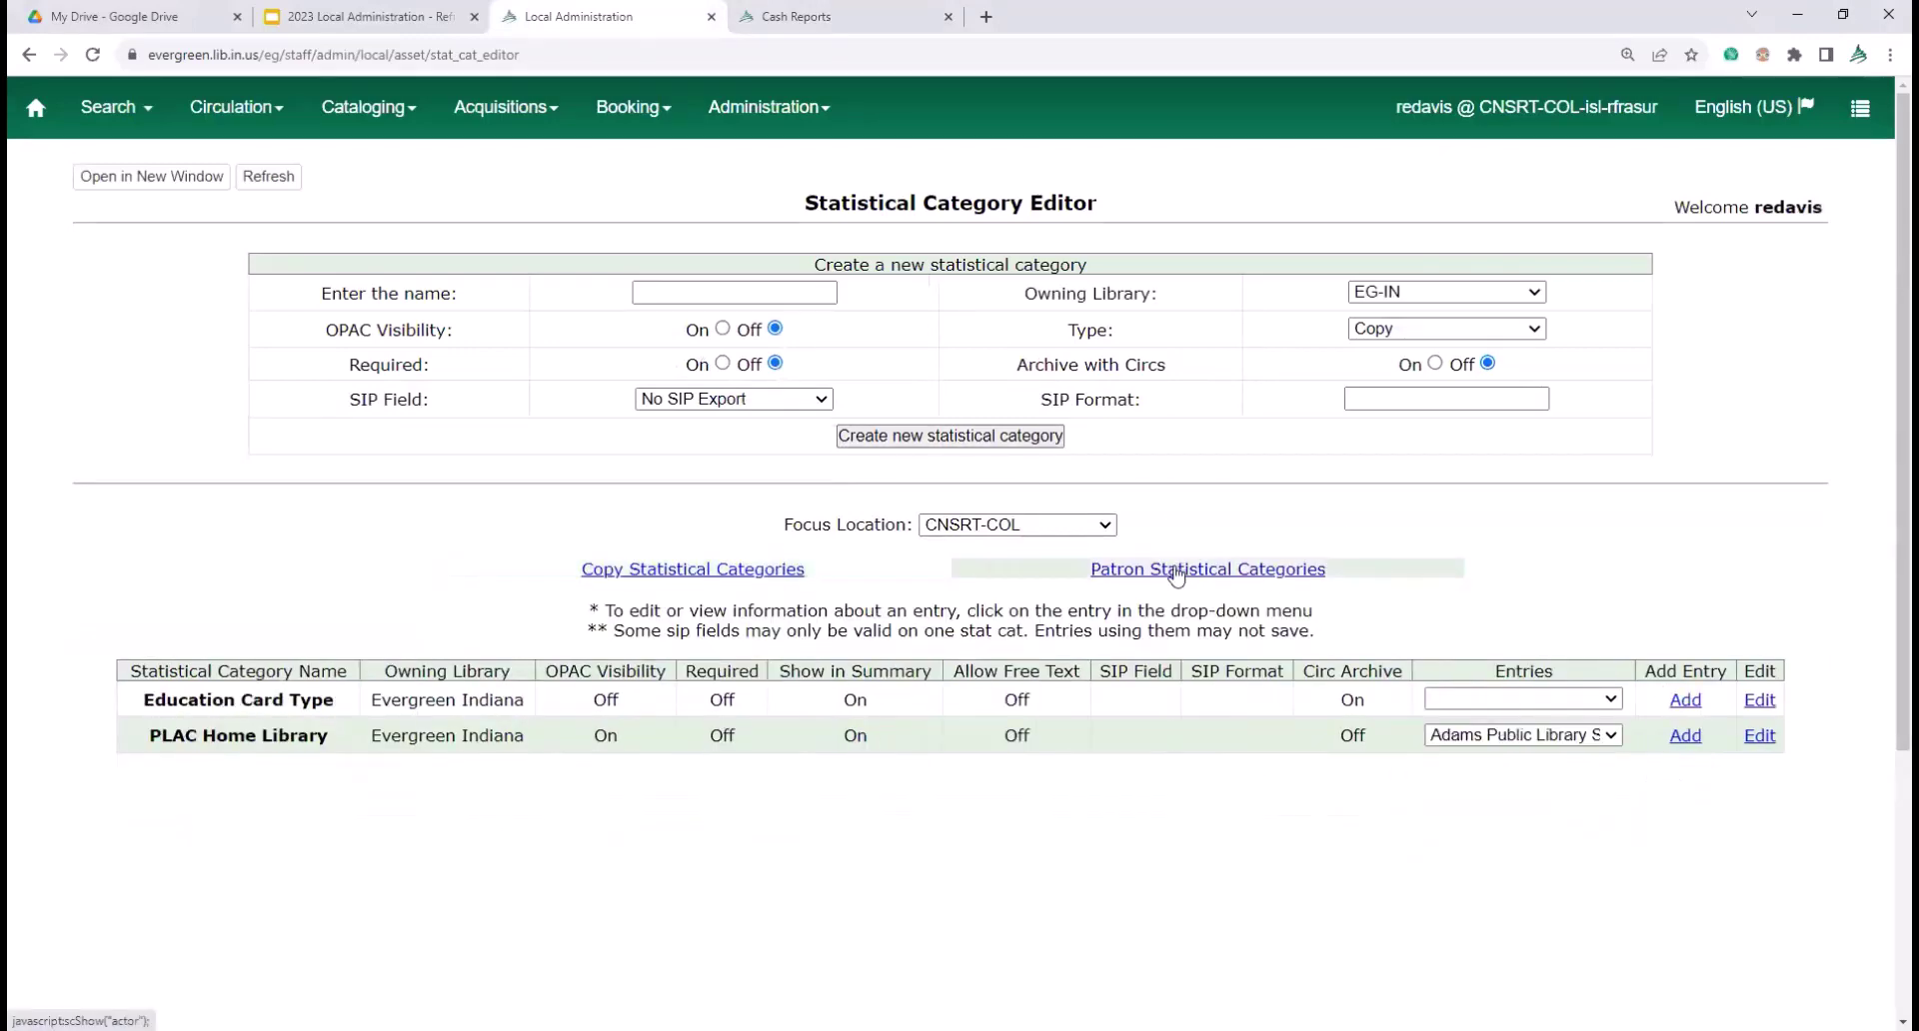
click(739, 568)
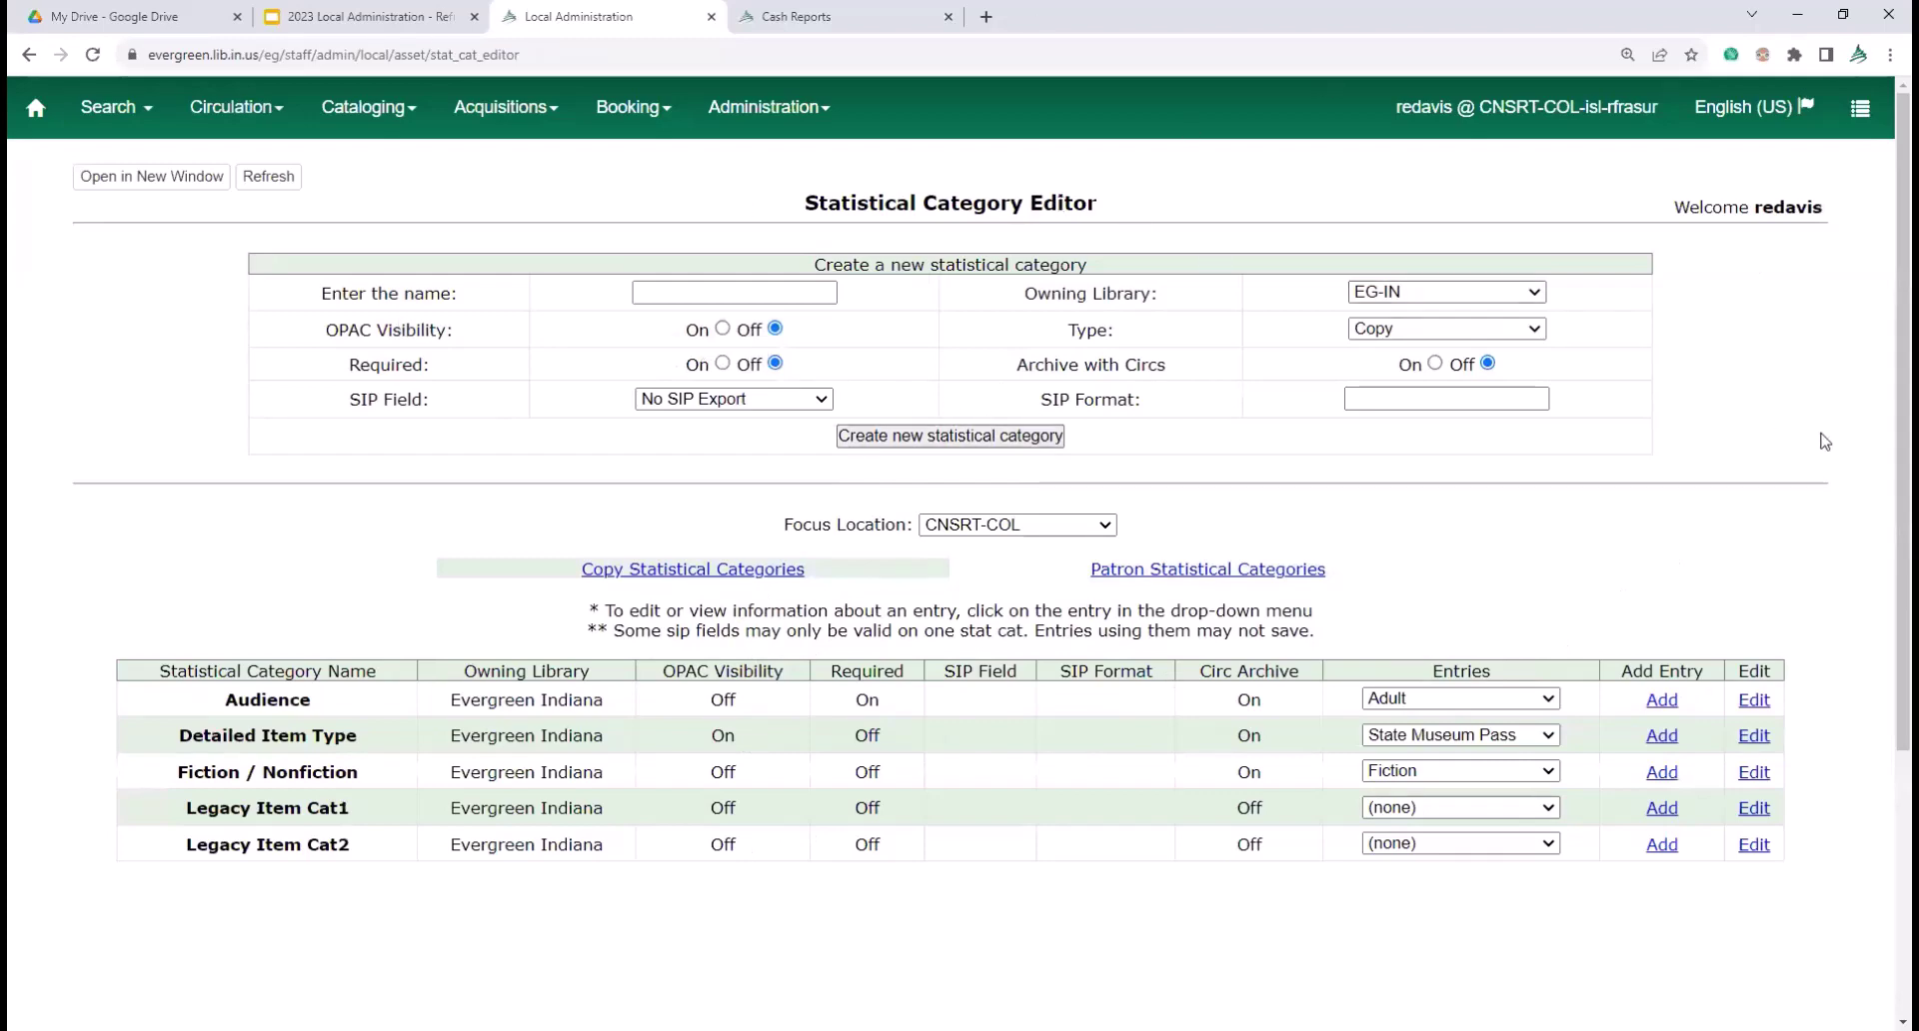
click(800, 17)
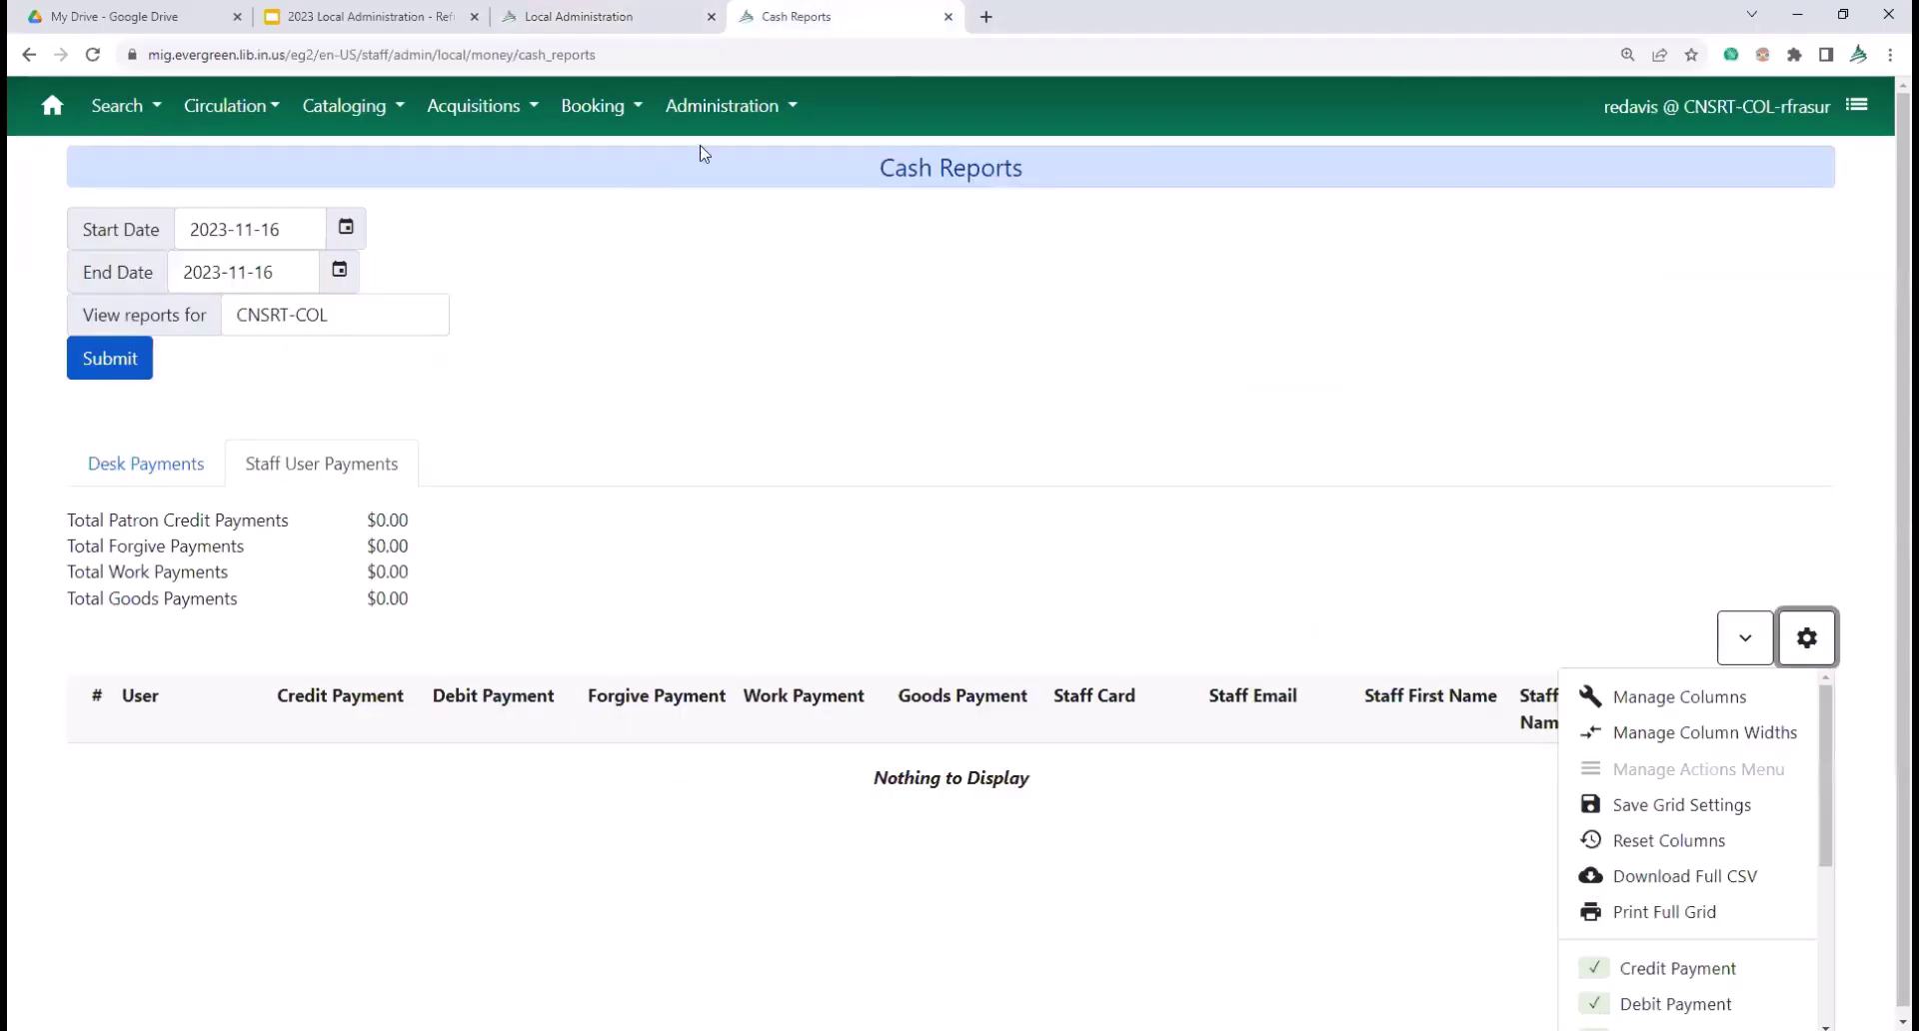
Open the item statistical category editor, cancel a new category, and view Legacy Item Cat1's entries.
click(735, 117)
click(739, 262)
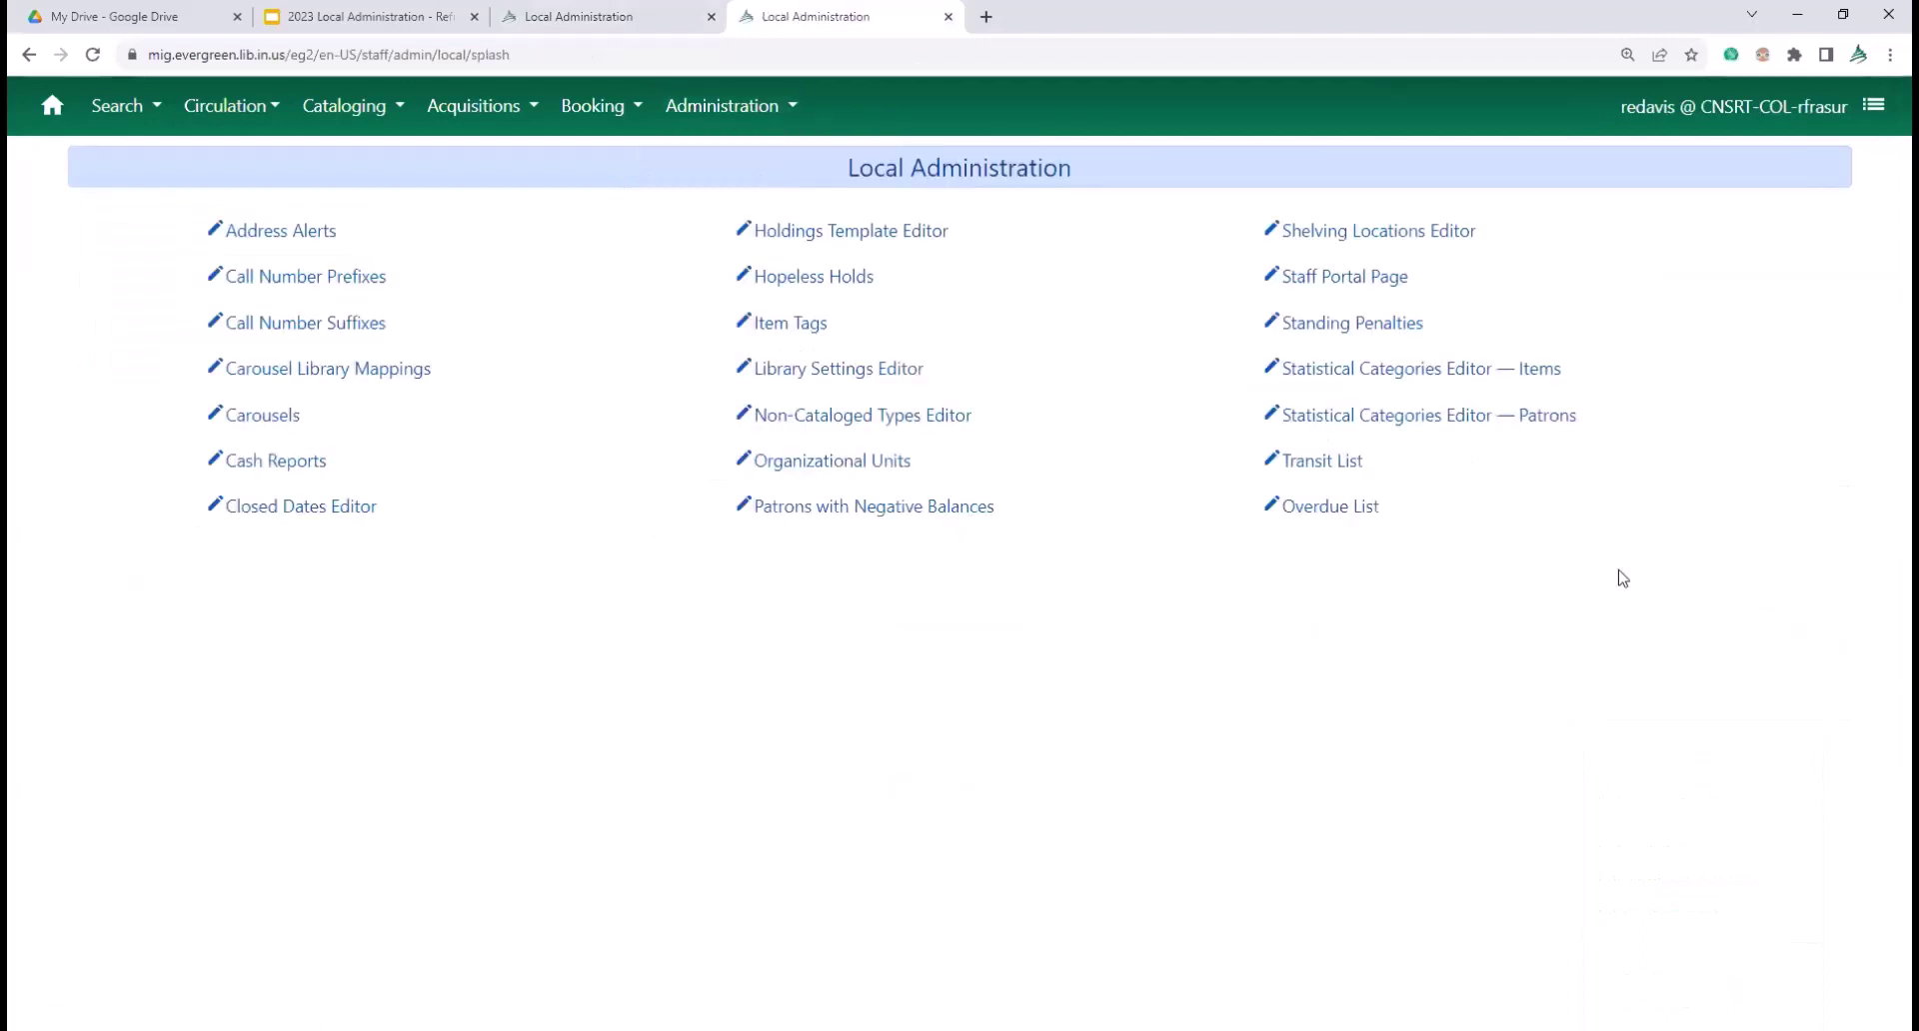
click(1379, 378)
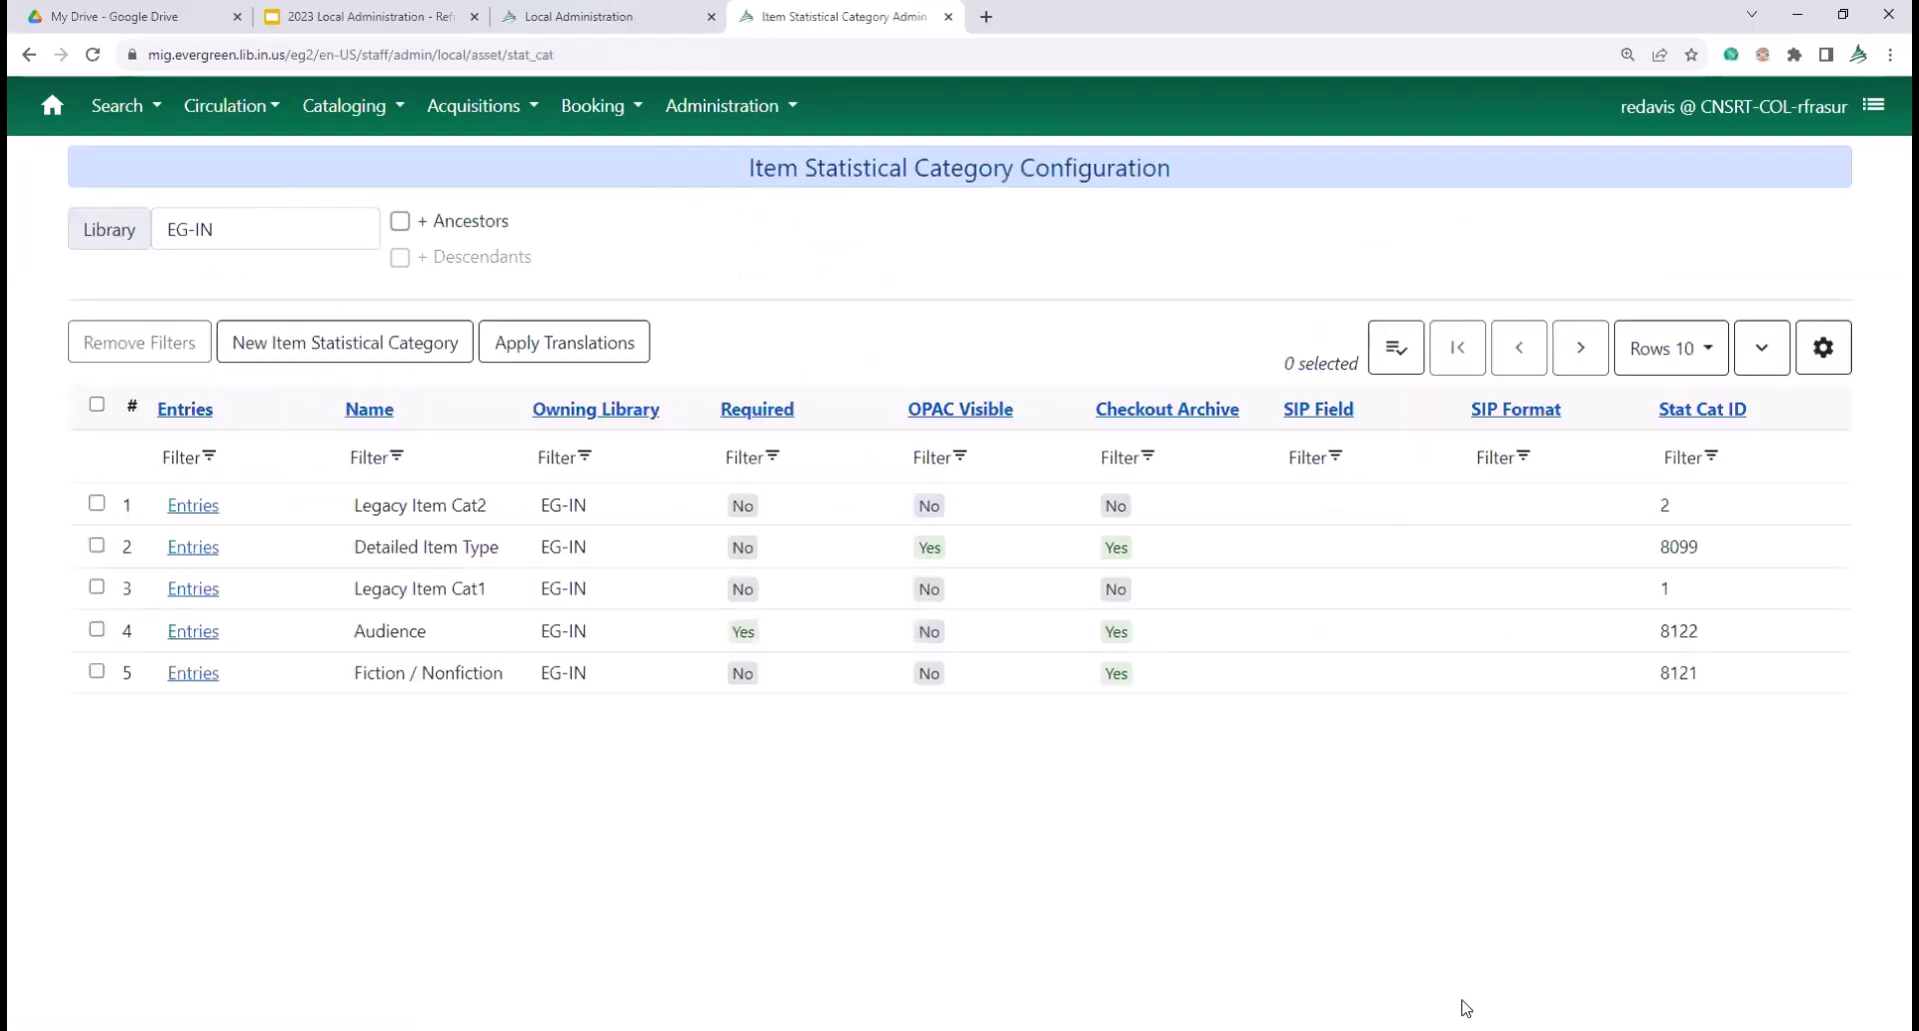
click(342, 365)
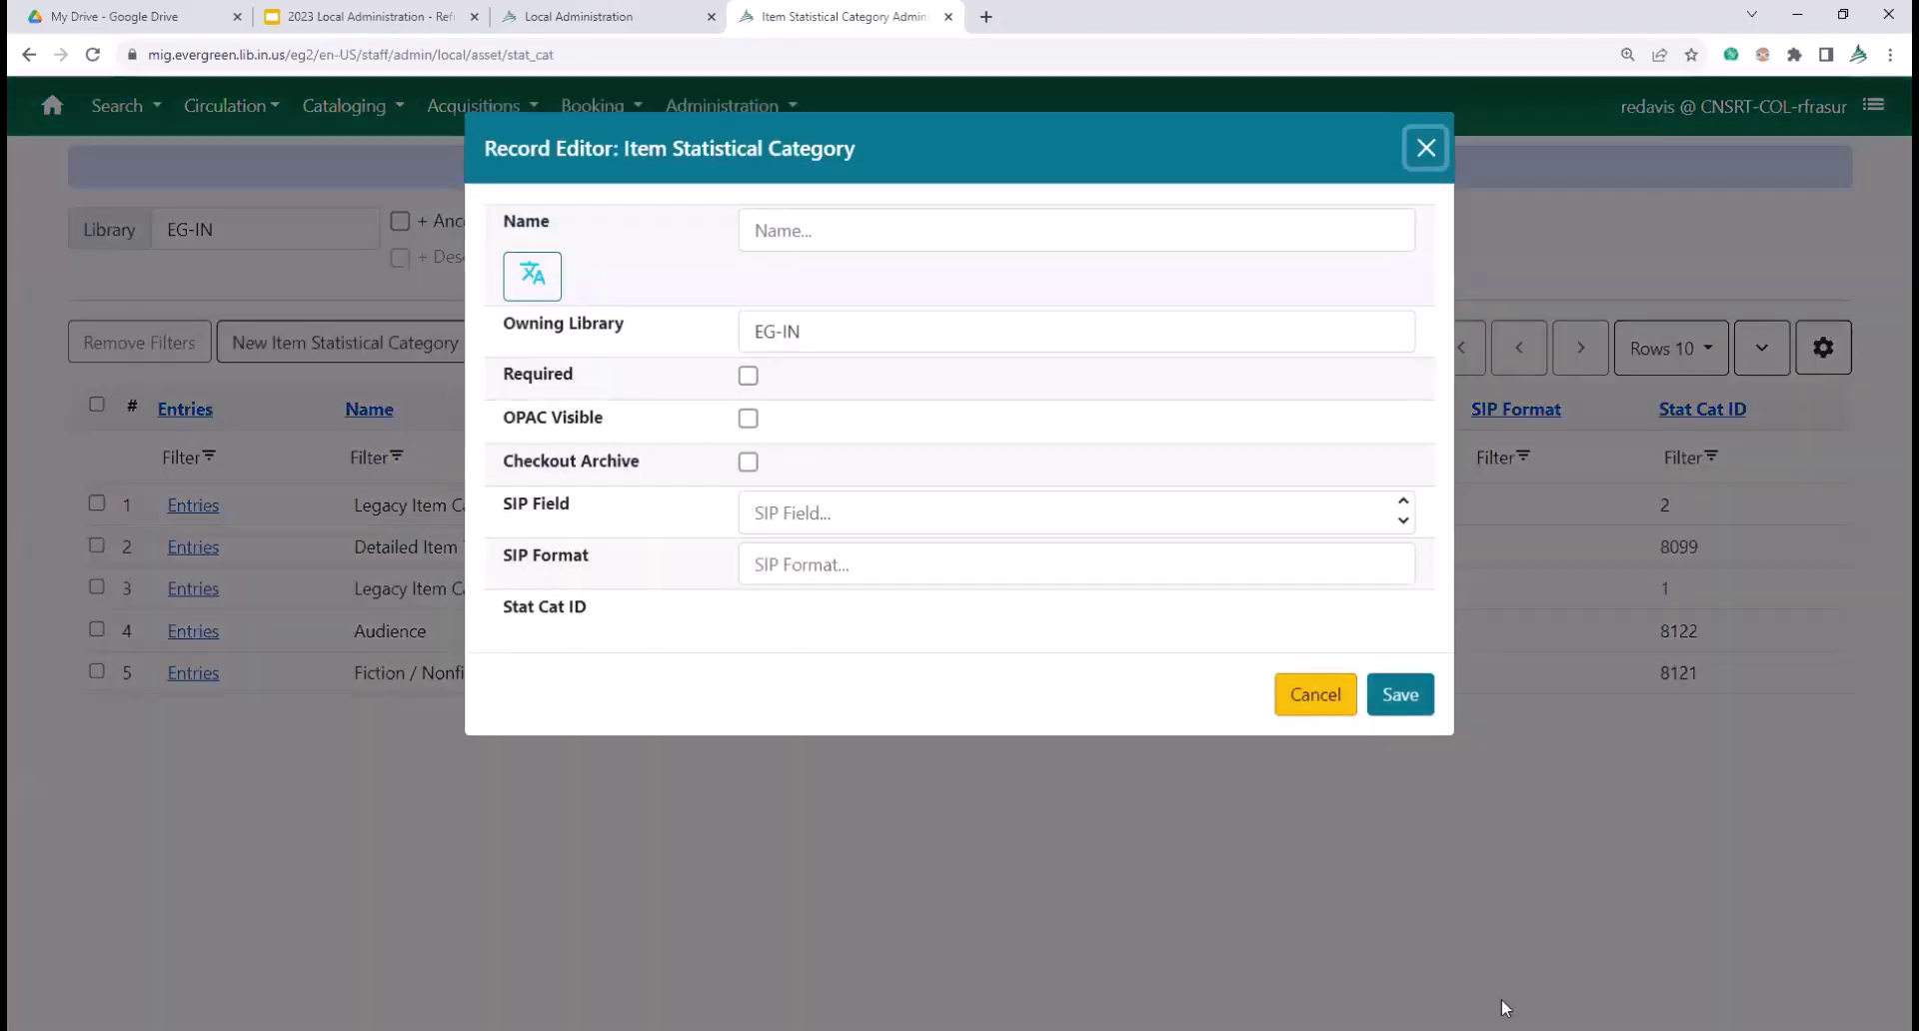
click(1335, 708)
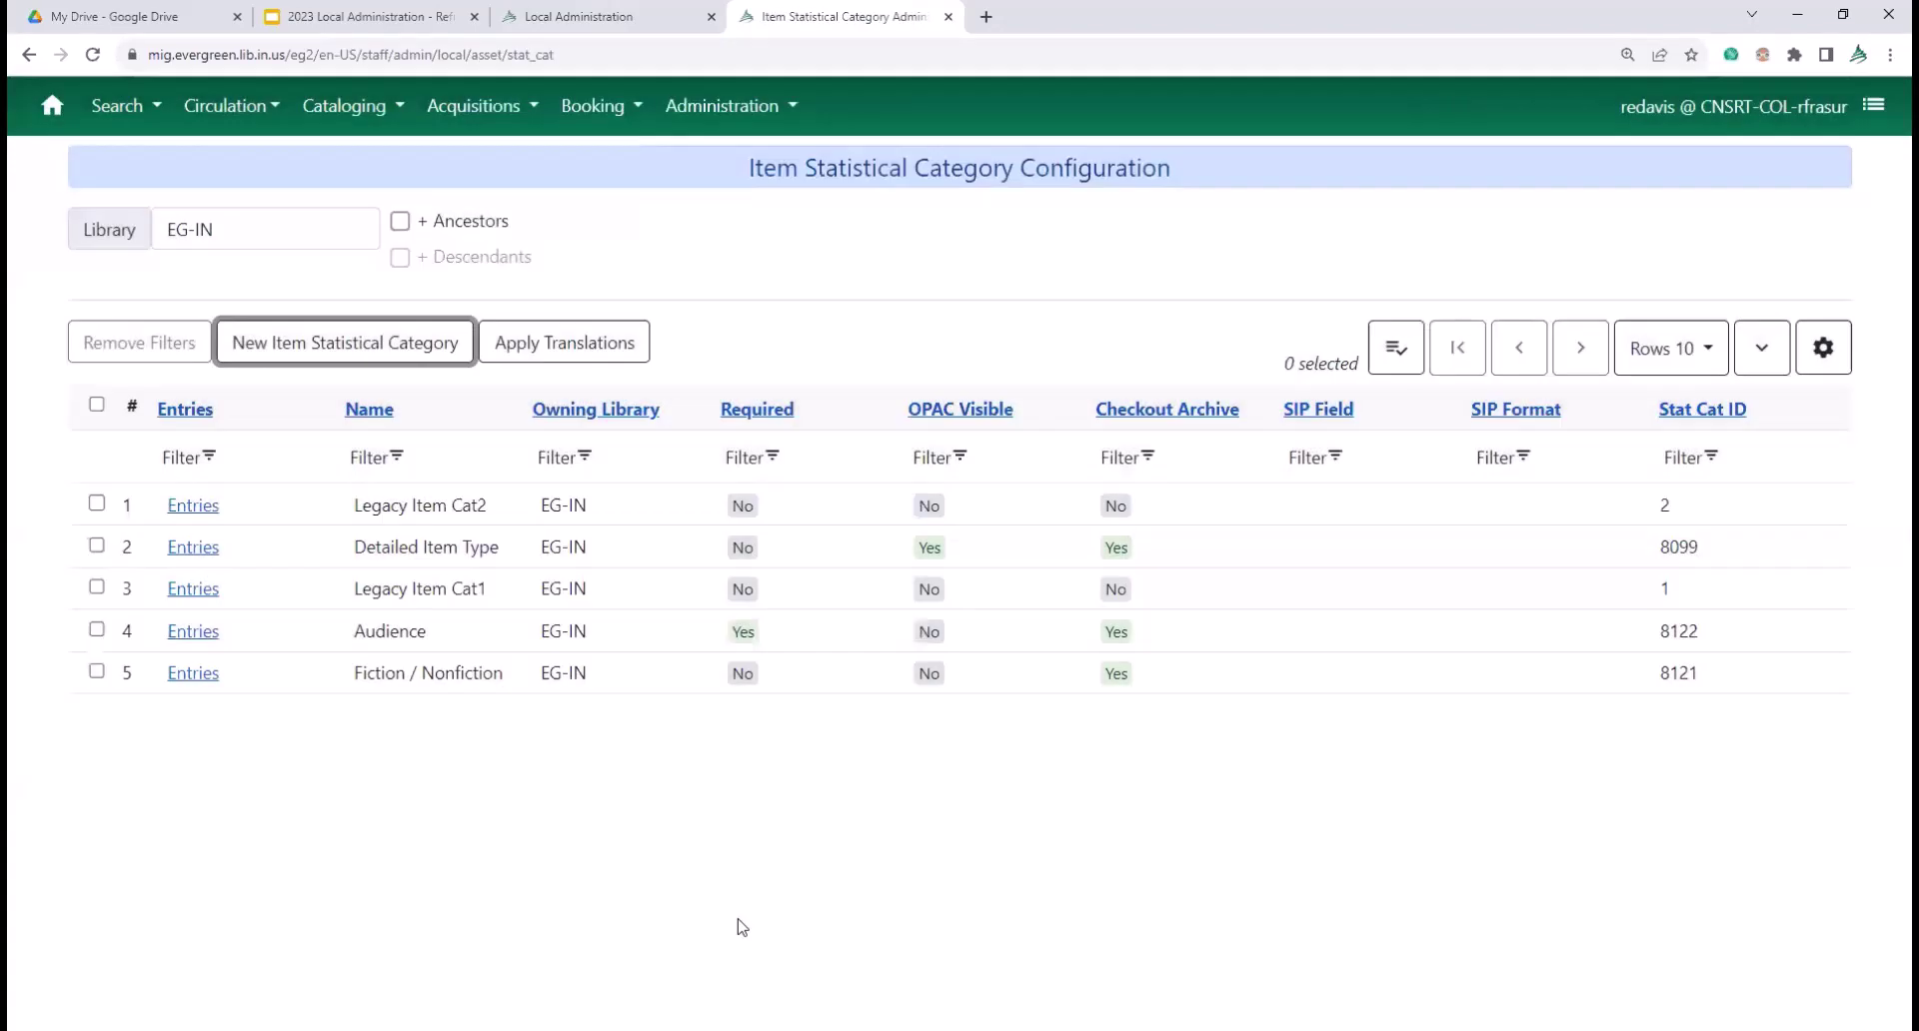
click(190, 592)
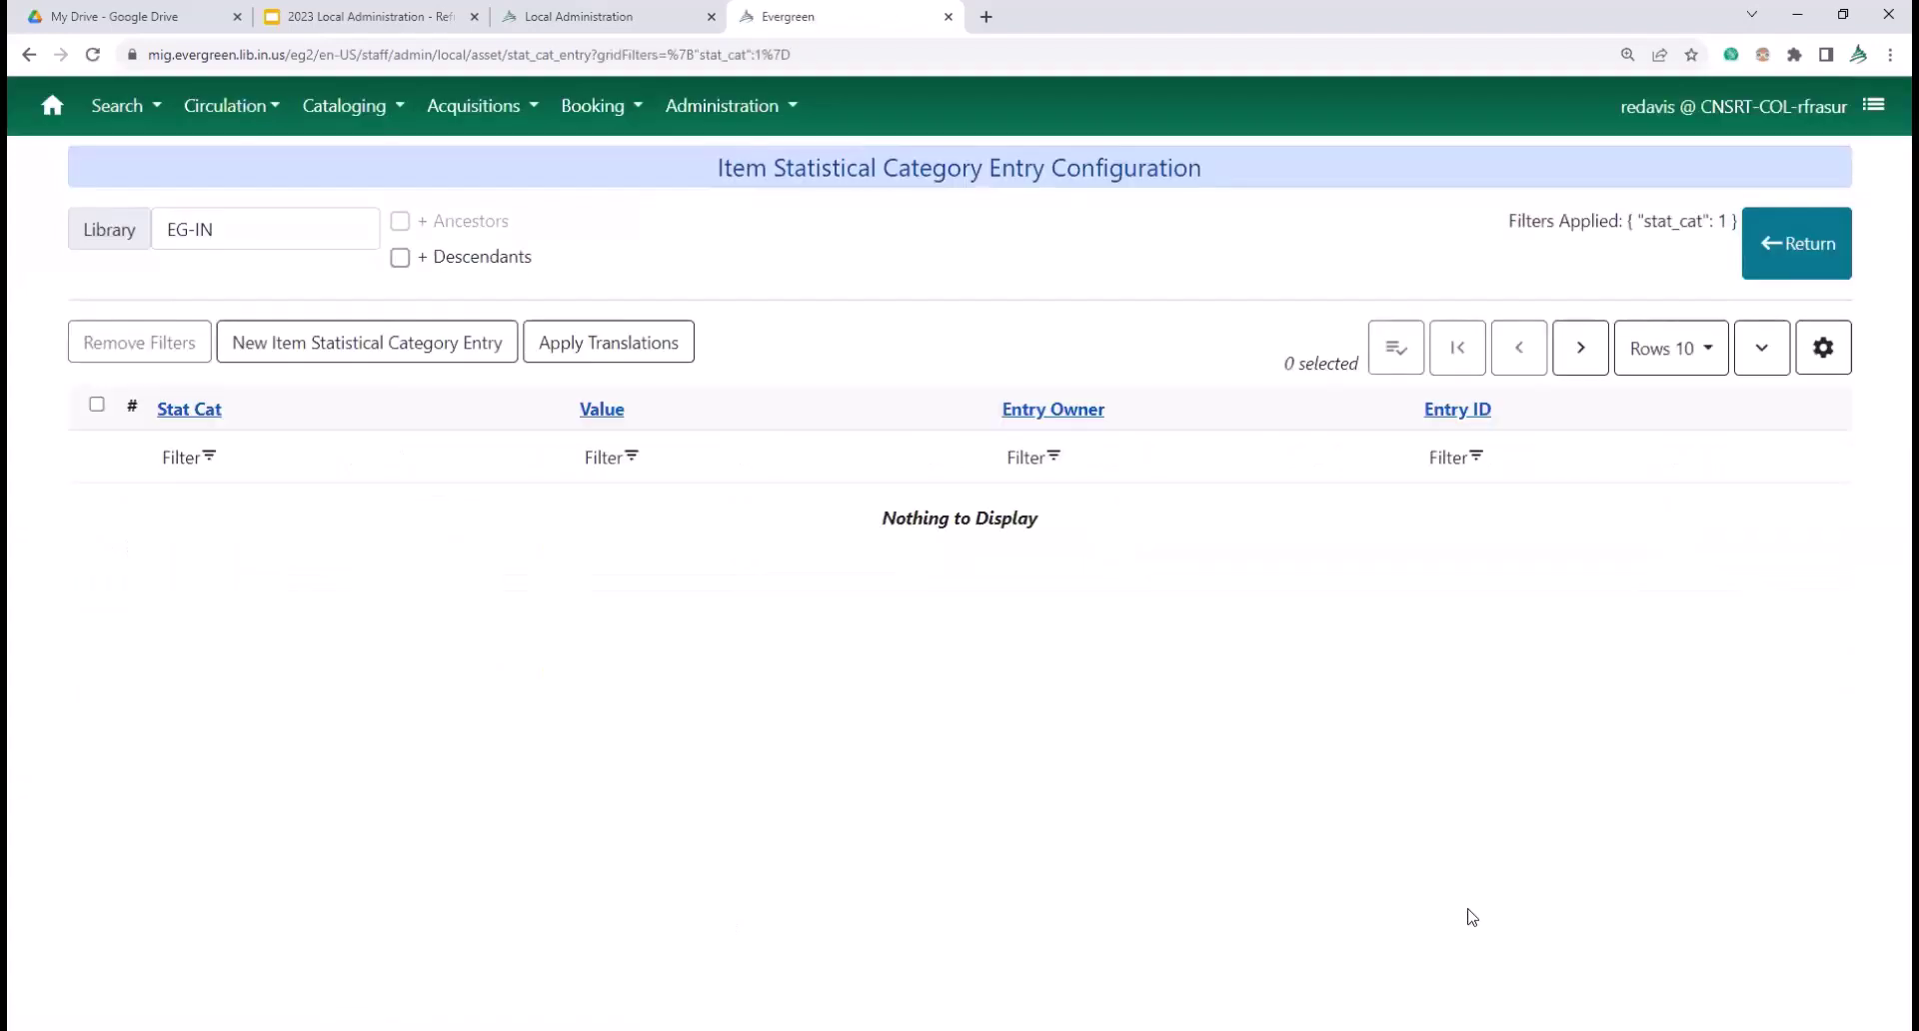
click(948, 18)
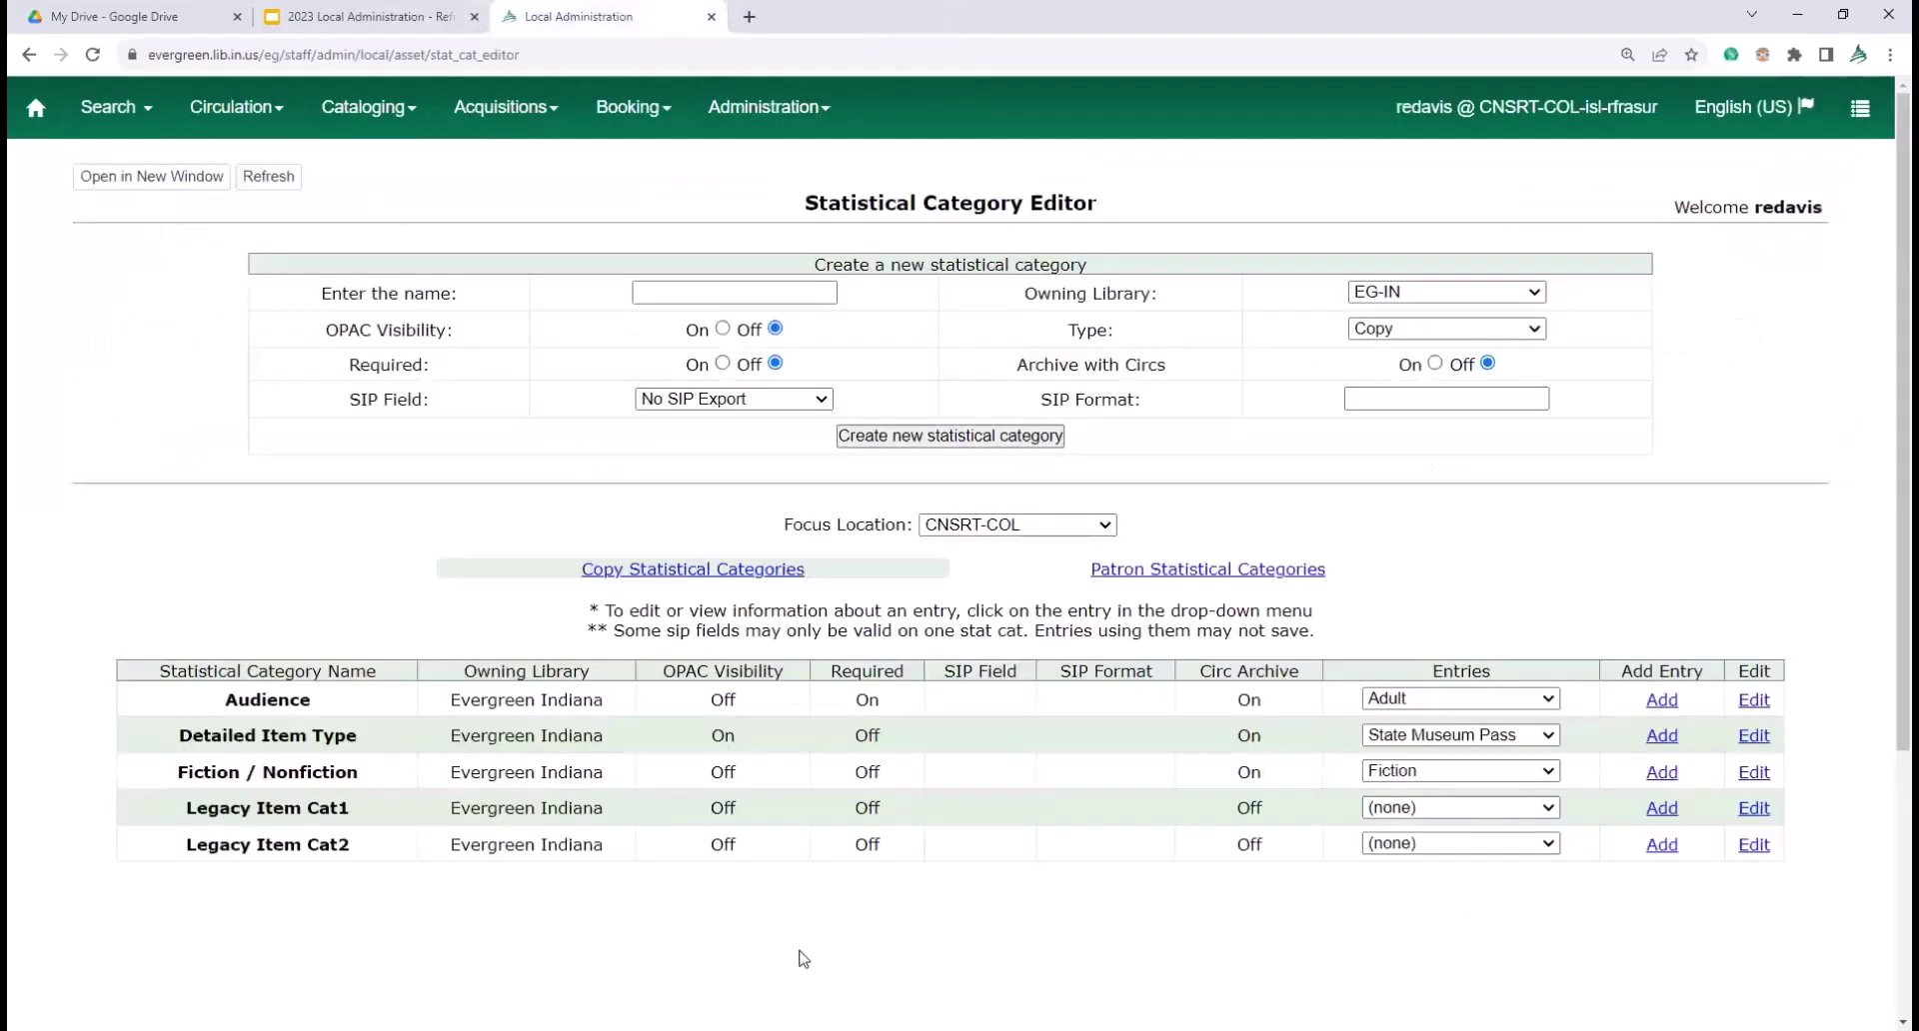
Load the migration server staff client in a new tab.
click(747, 16)
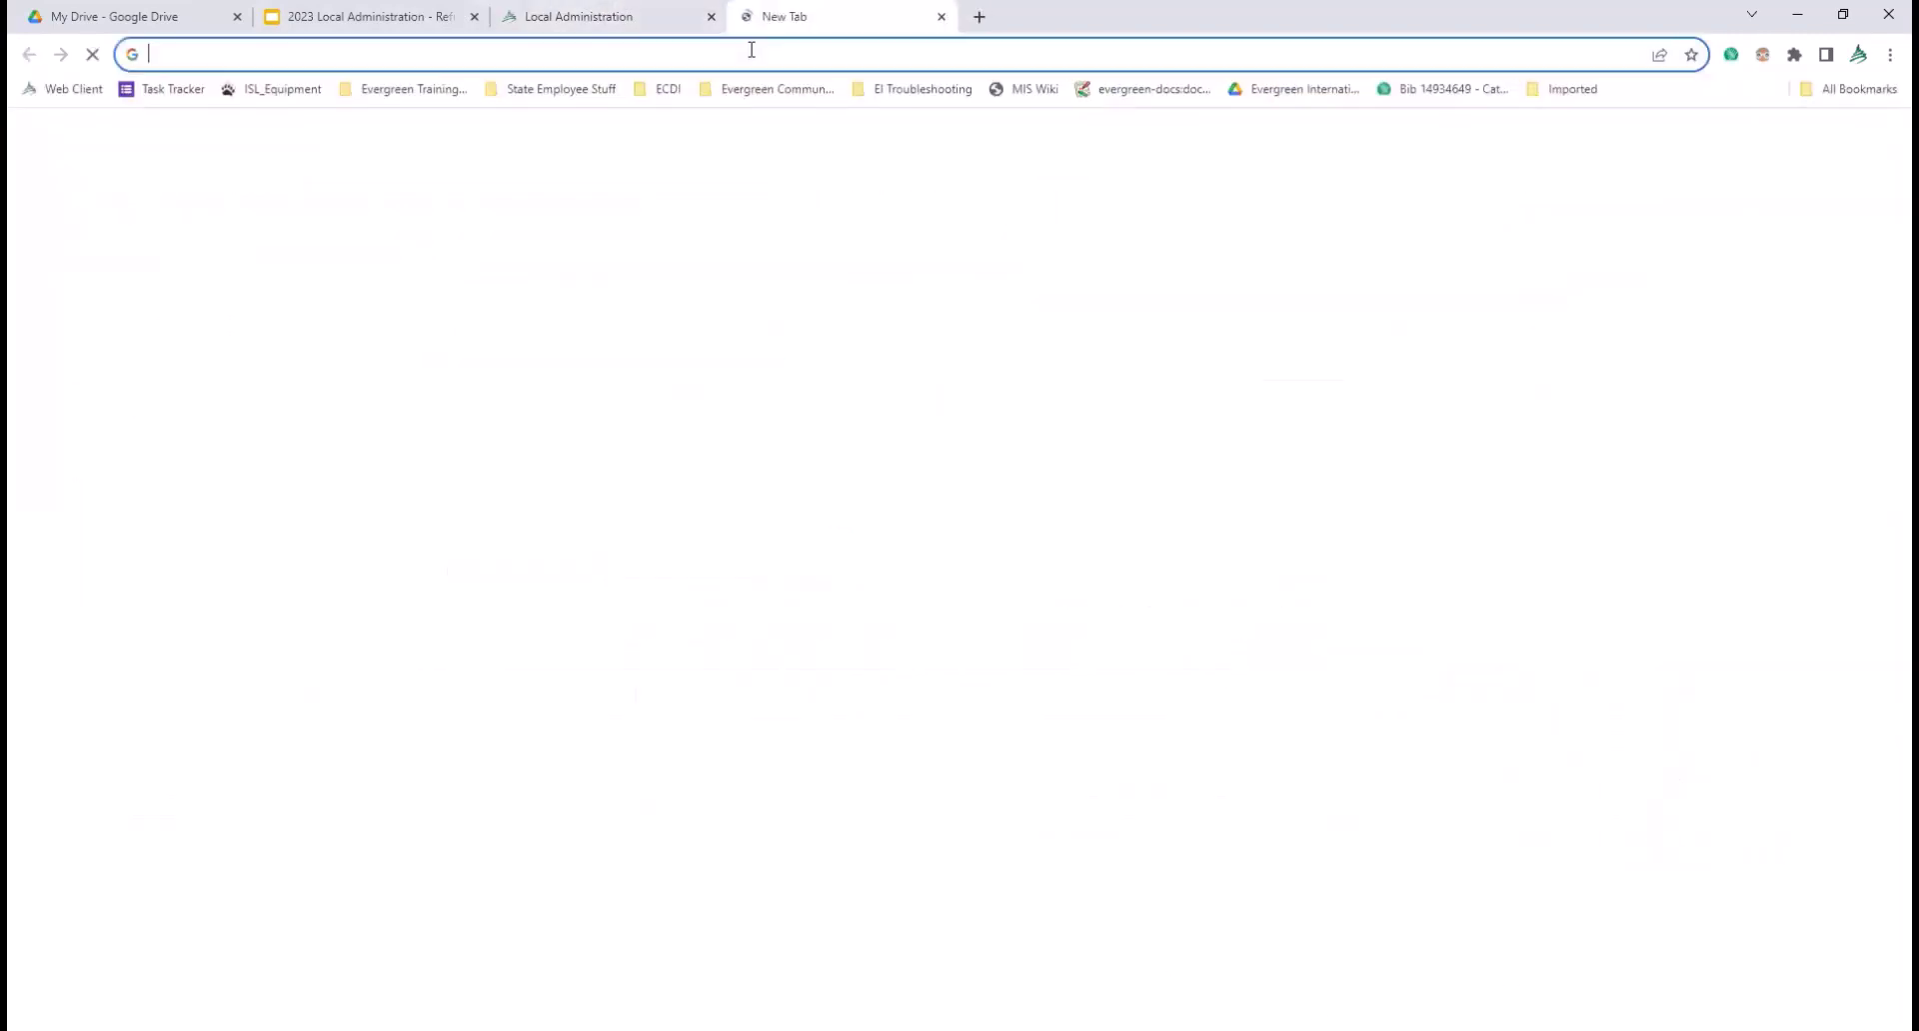
text(mig)
key(Return)
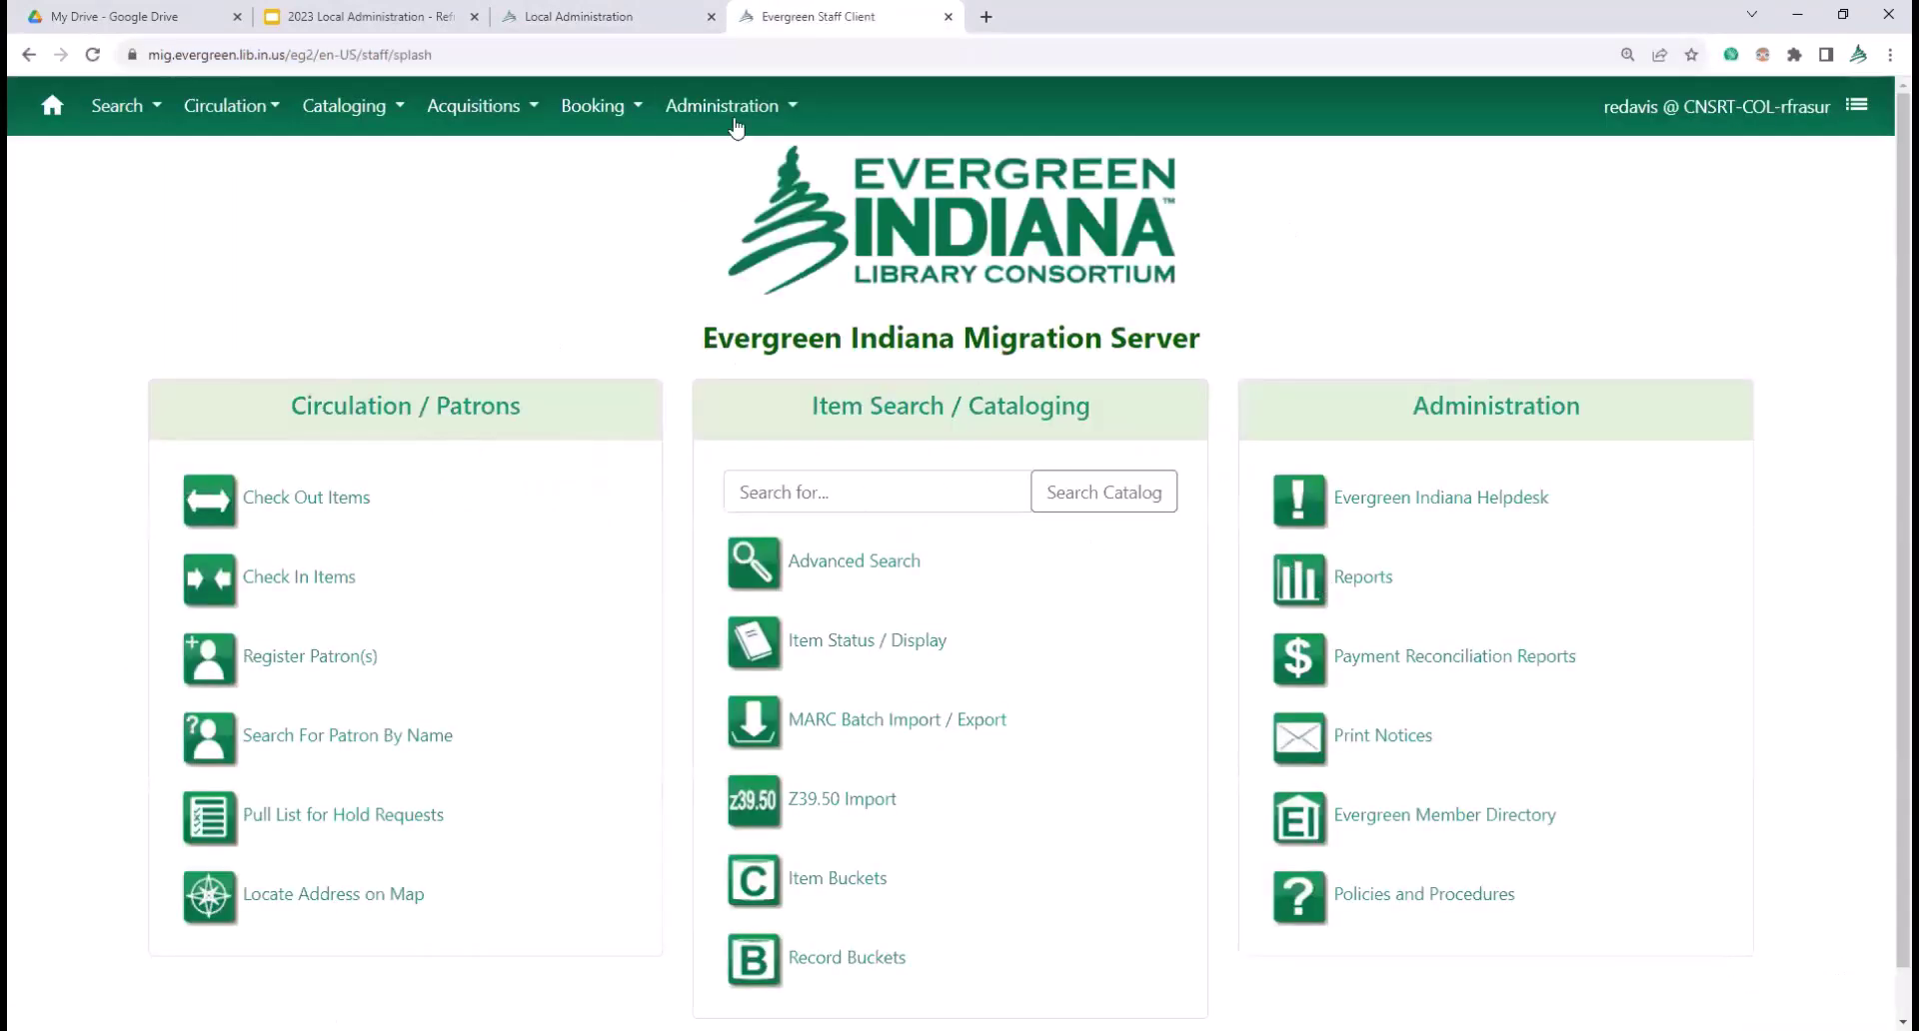
View PLAC Home Library patron category entries including ancestor libraries' entries, then close the tab.
click(724, 106)
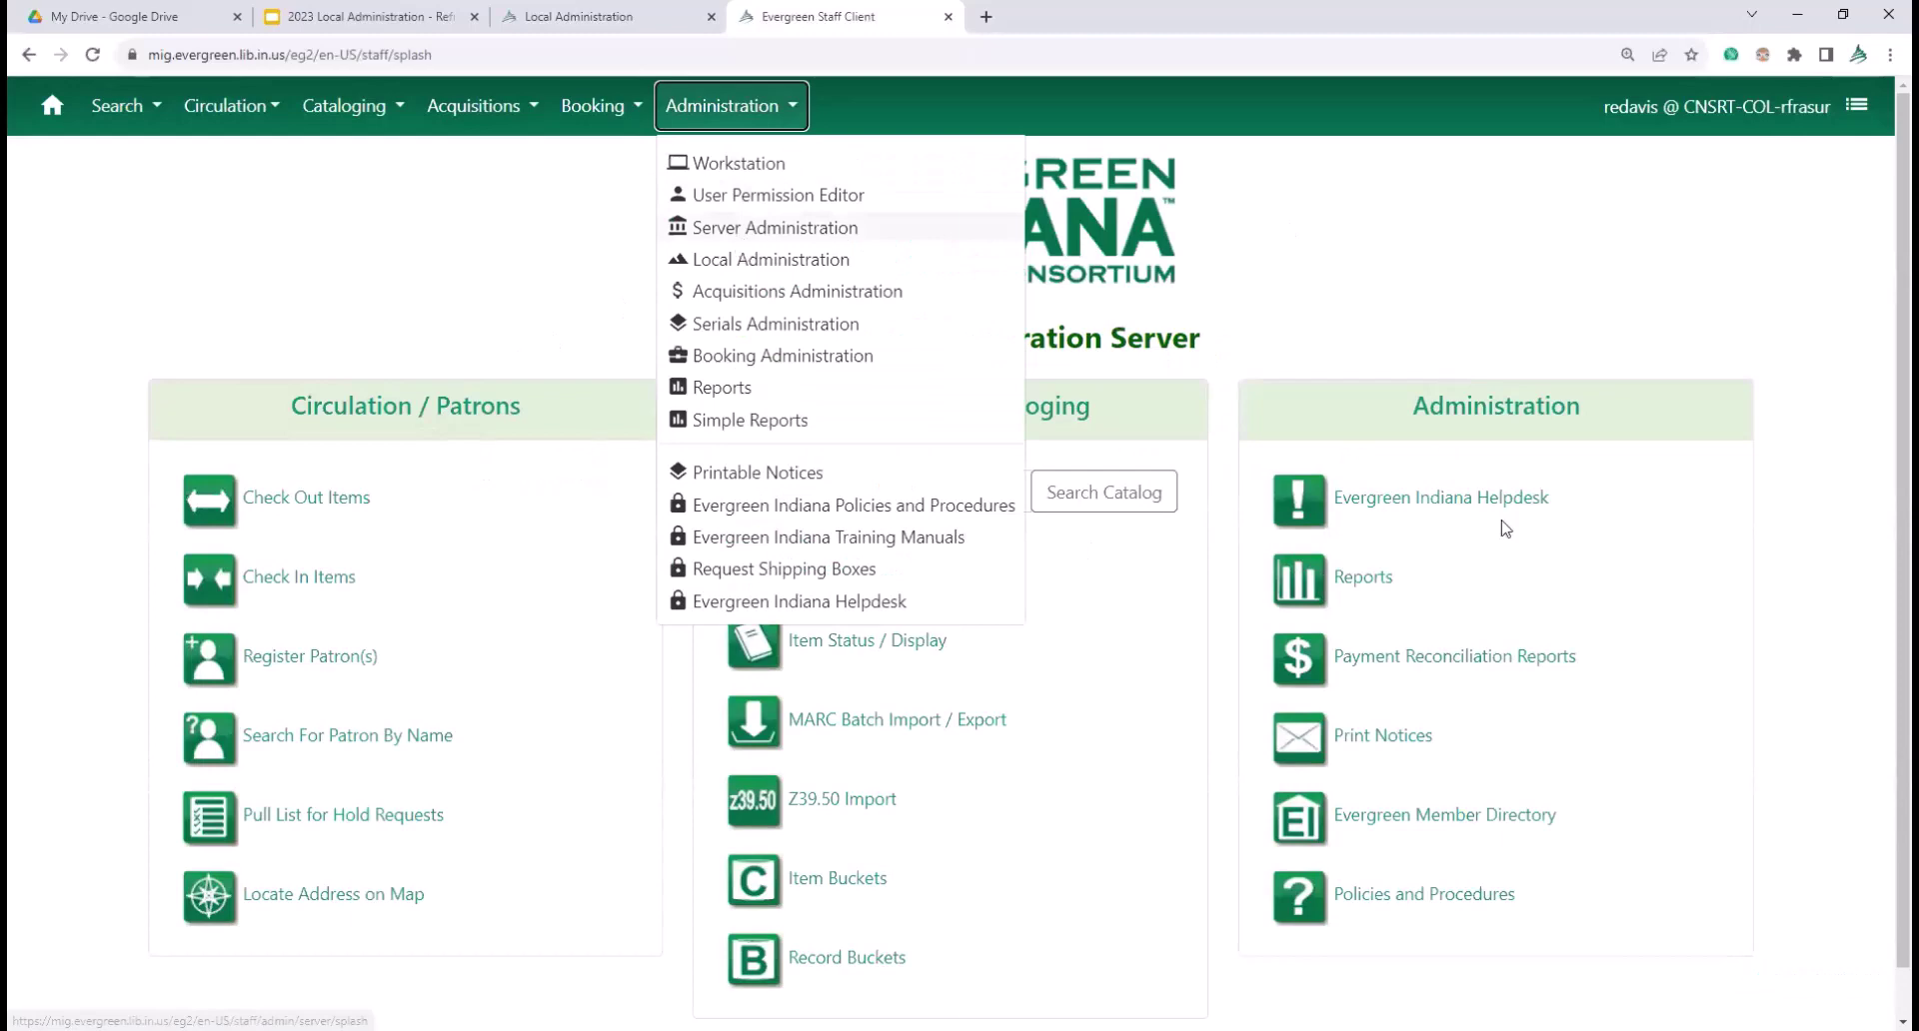
click(750, 259)
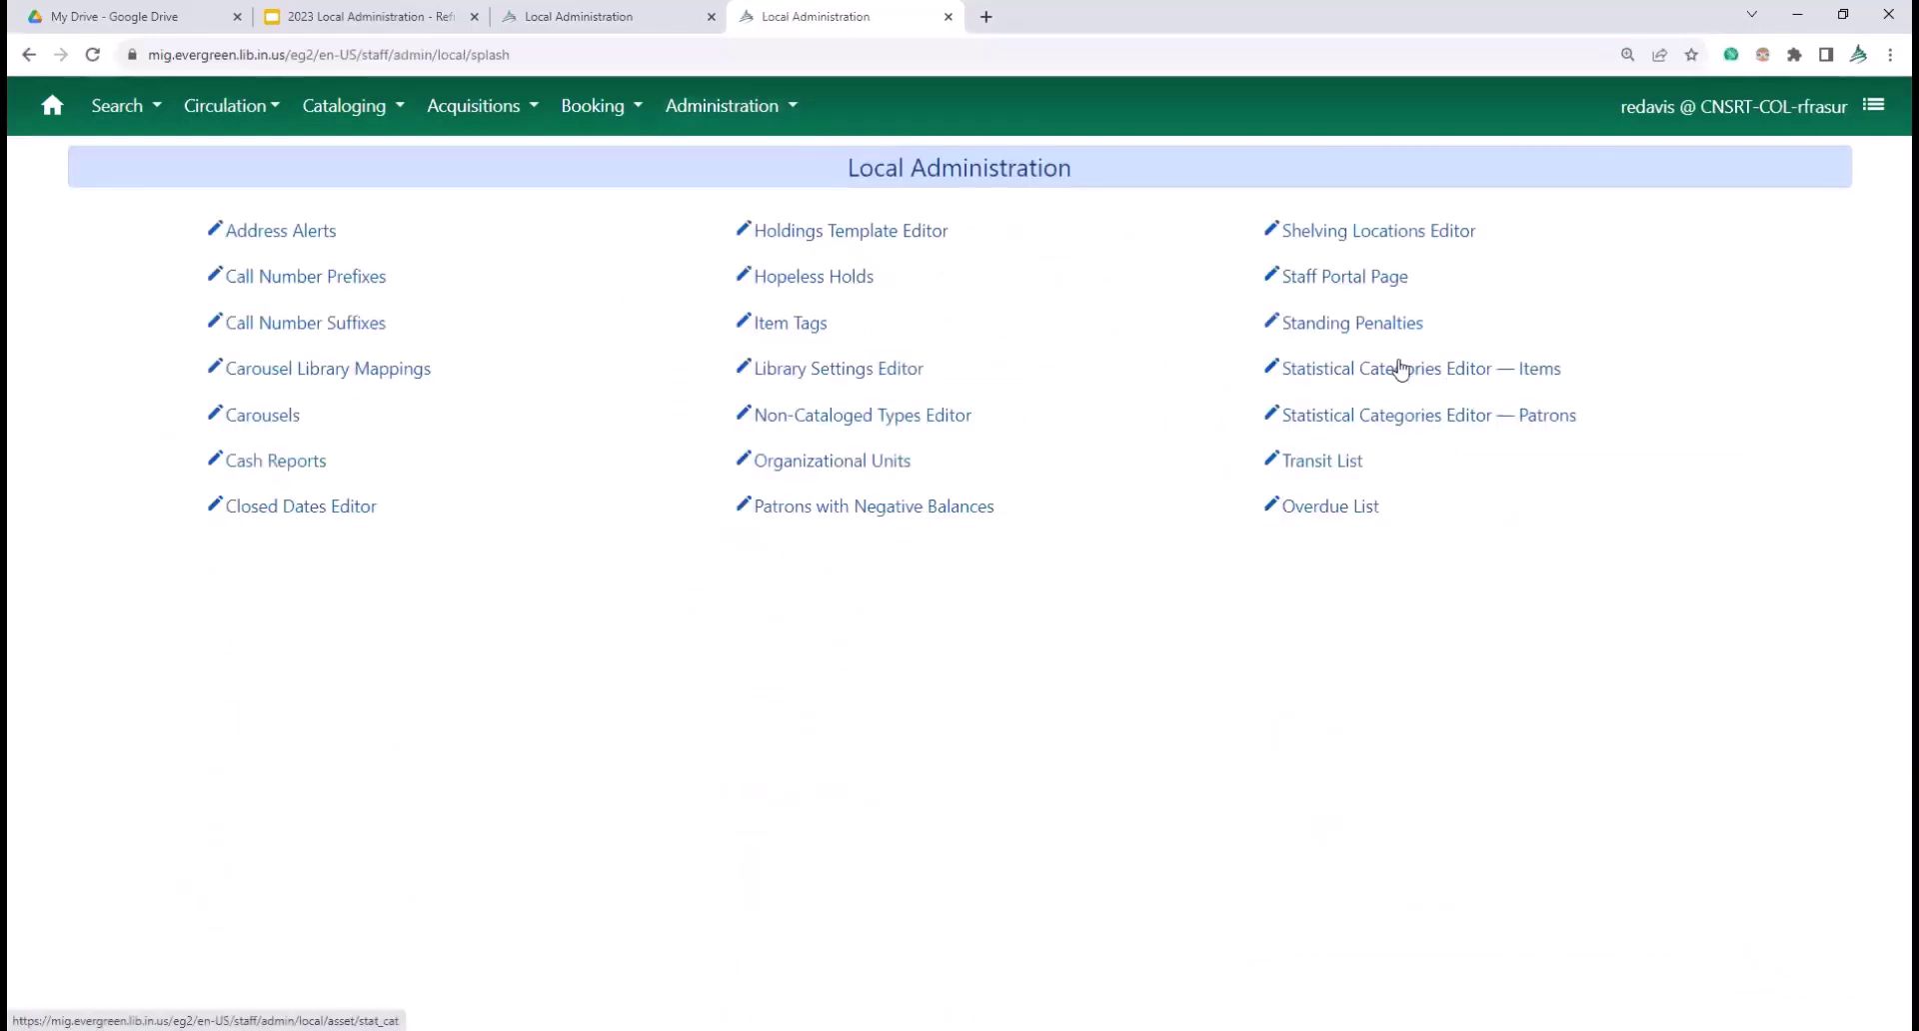
click(1387, 424)
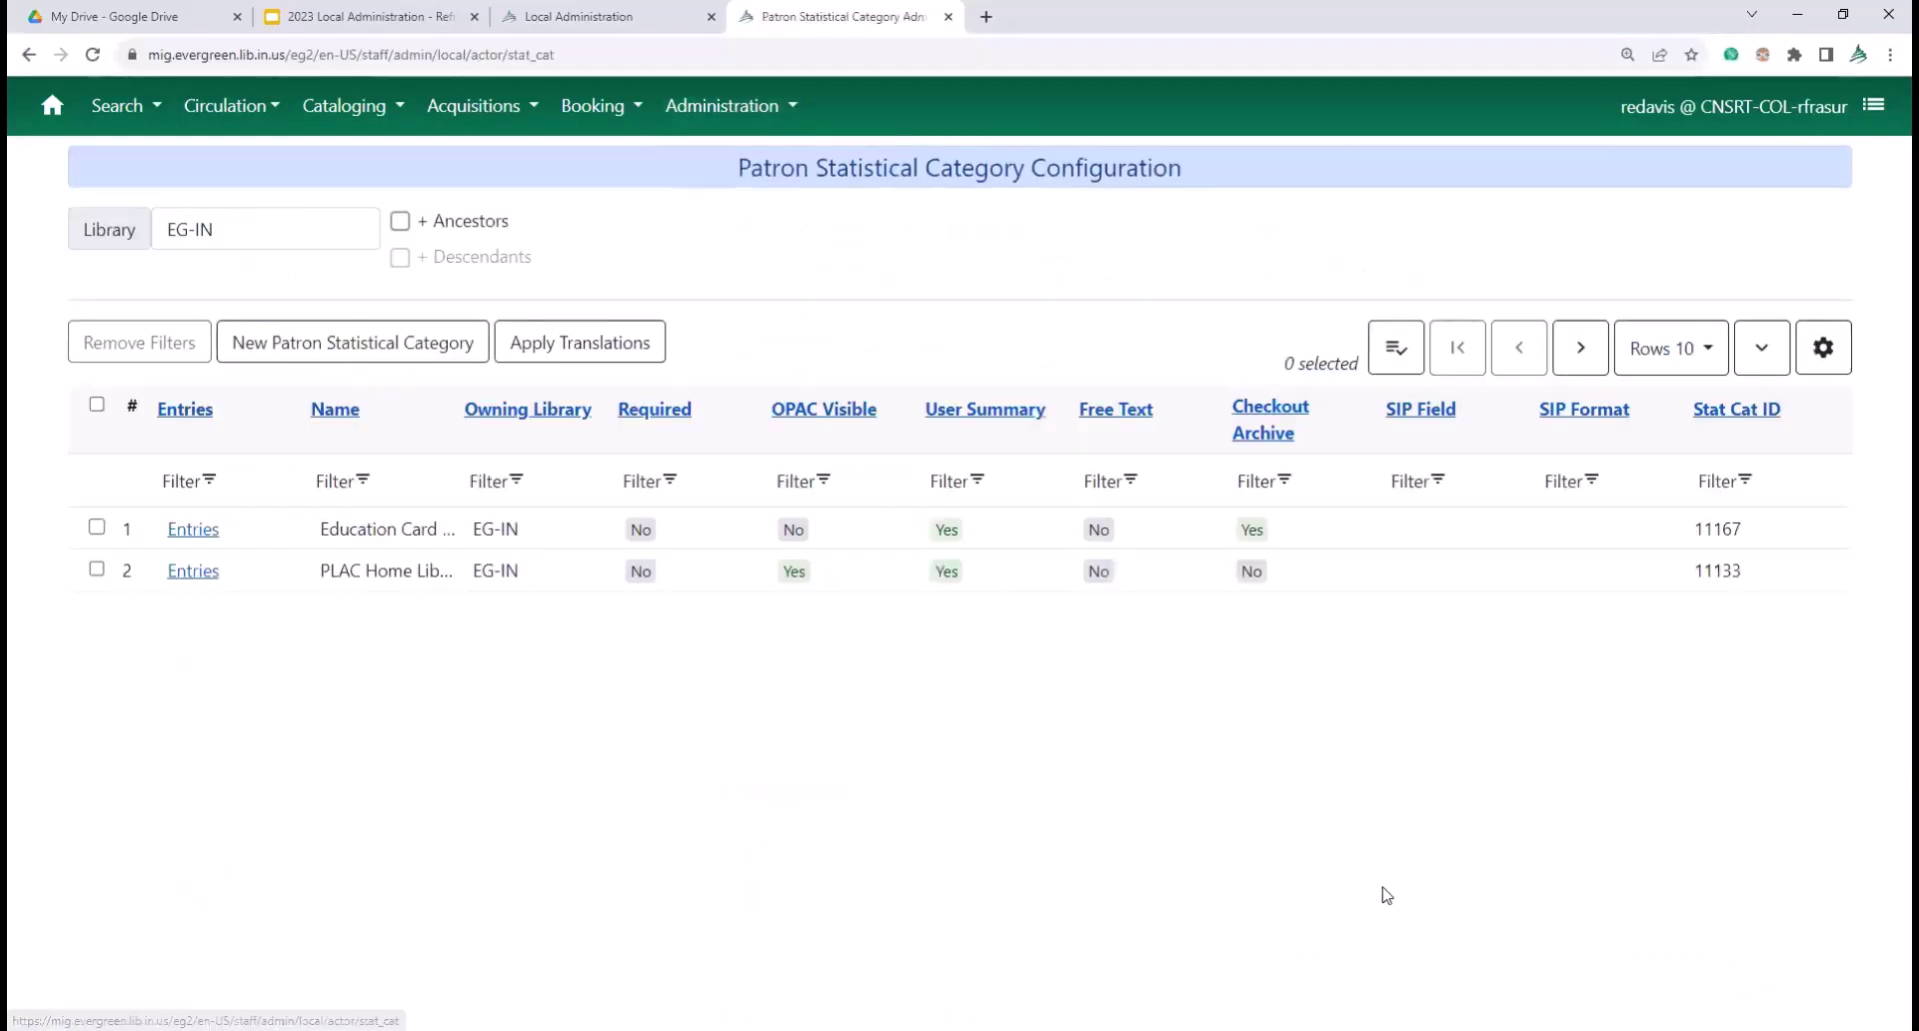
click(190, 572)
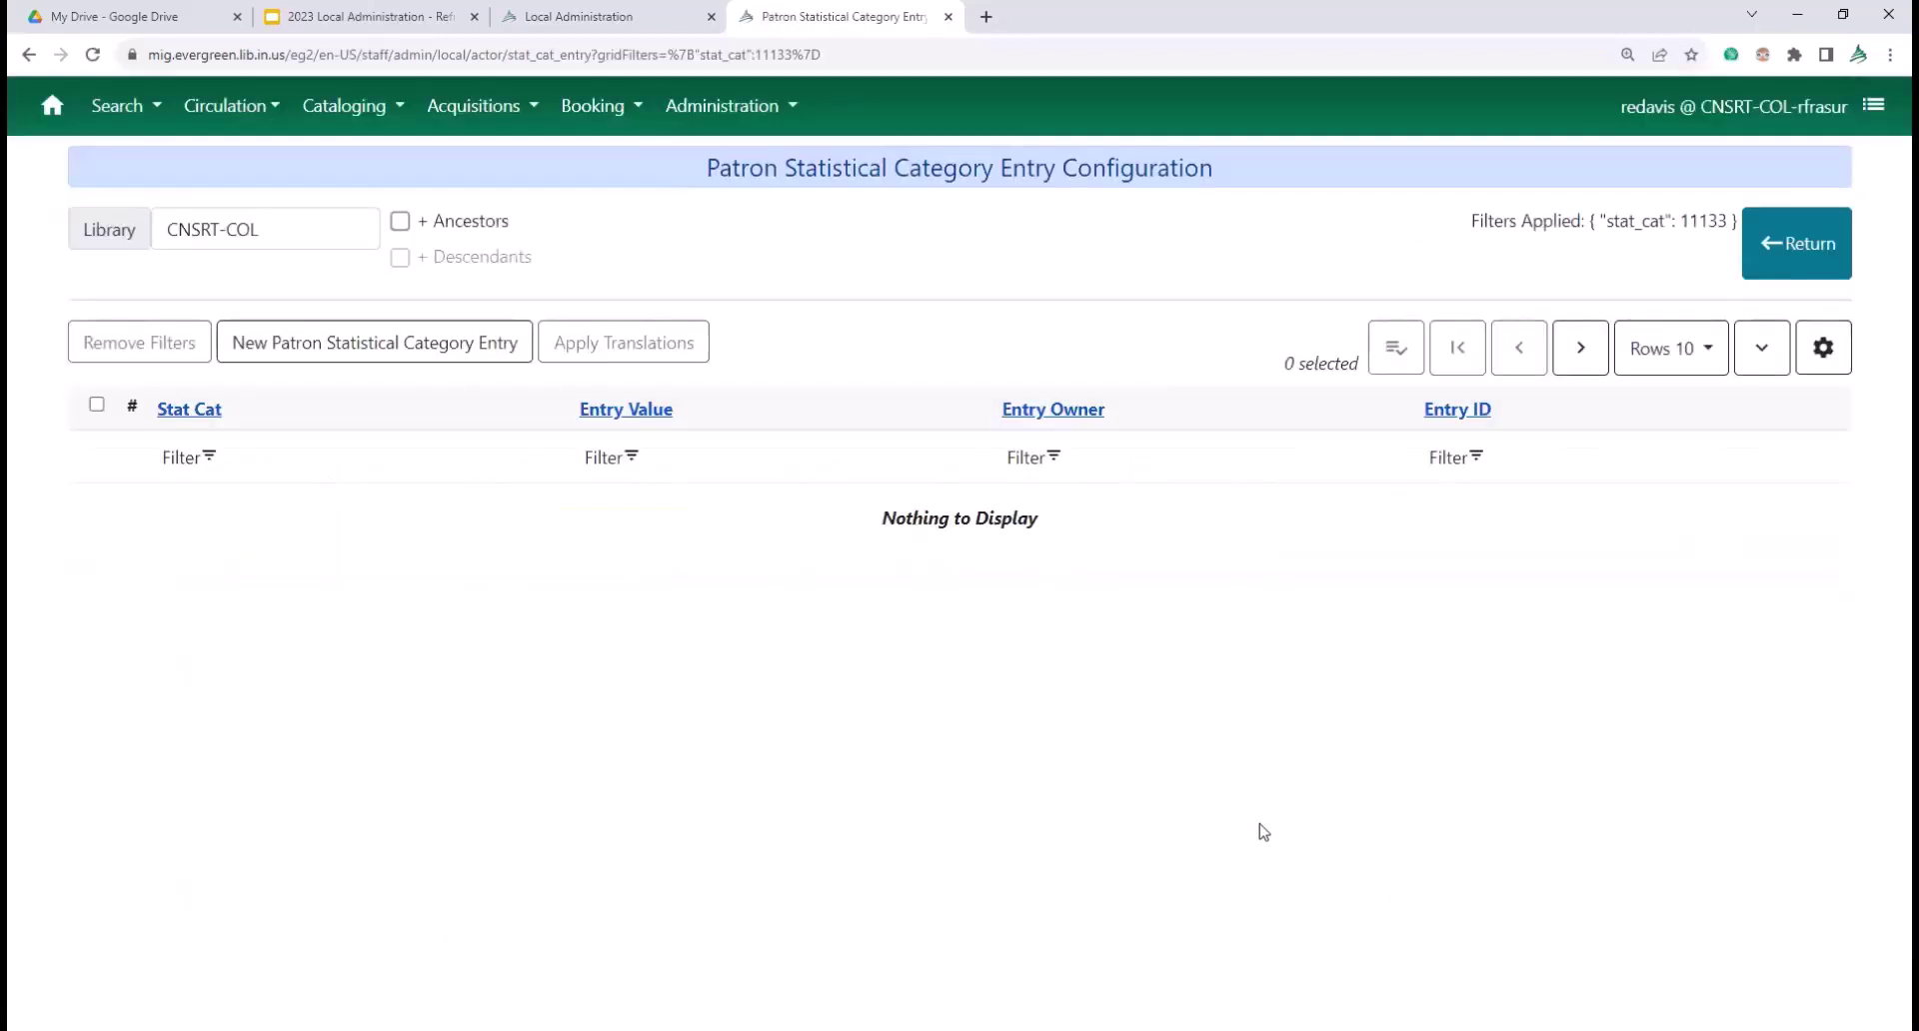
click(401, 222)
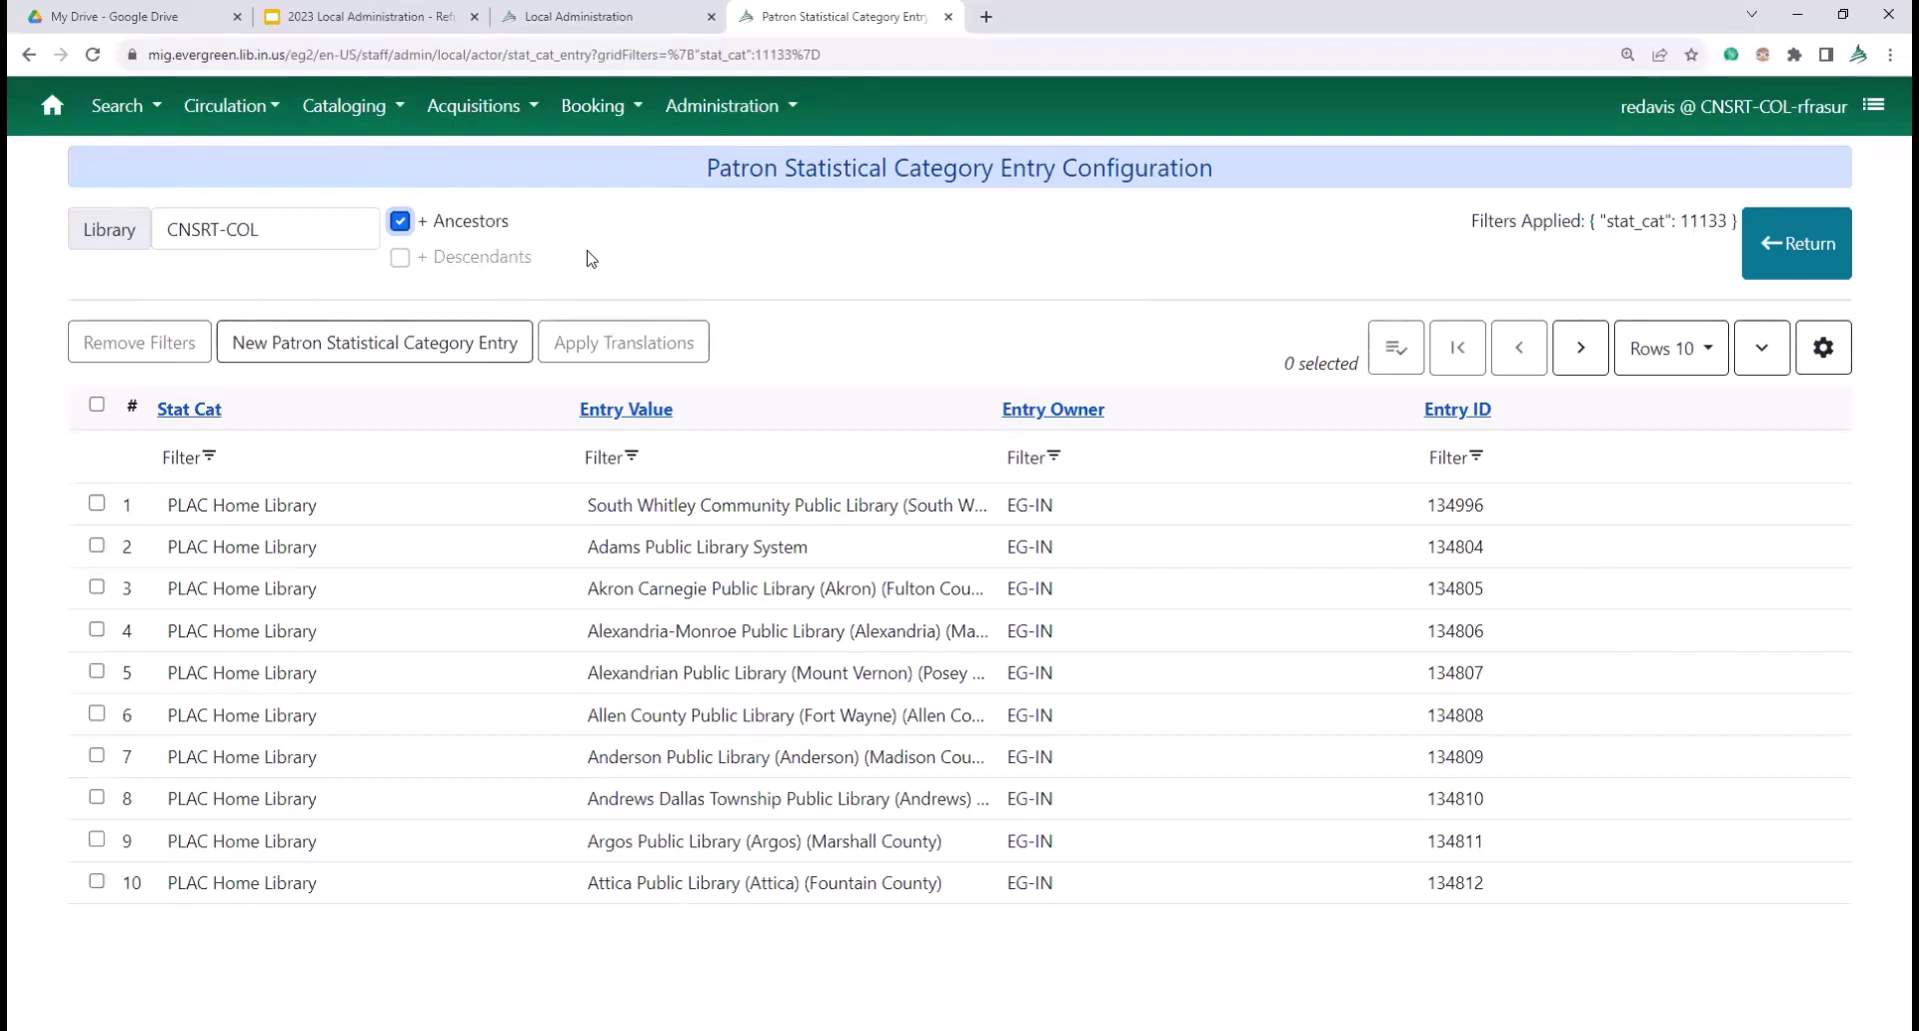
click(933, 286)
key(ctrl+w)
Step through the helpdesk ticket slides to the request form, then return to Evergreen.
key(Right)
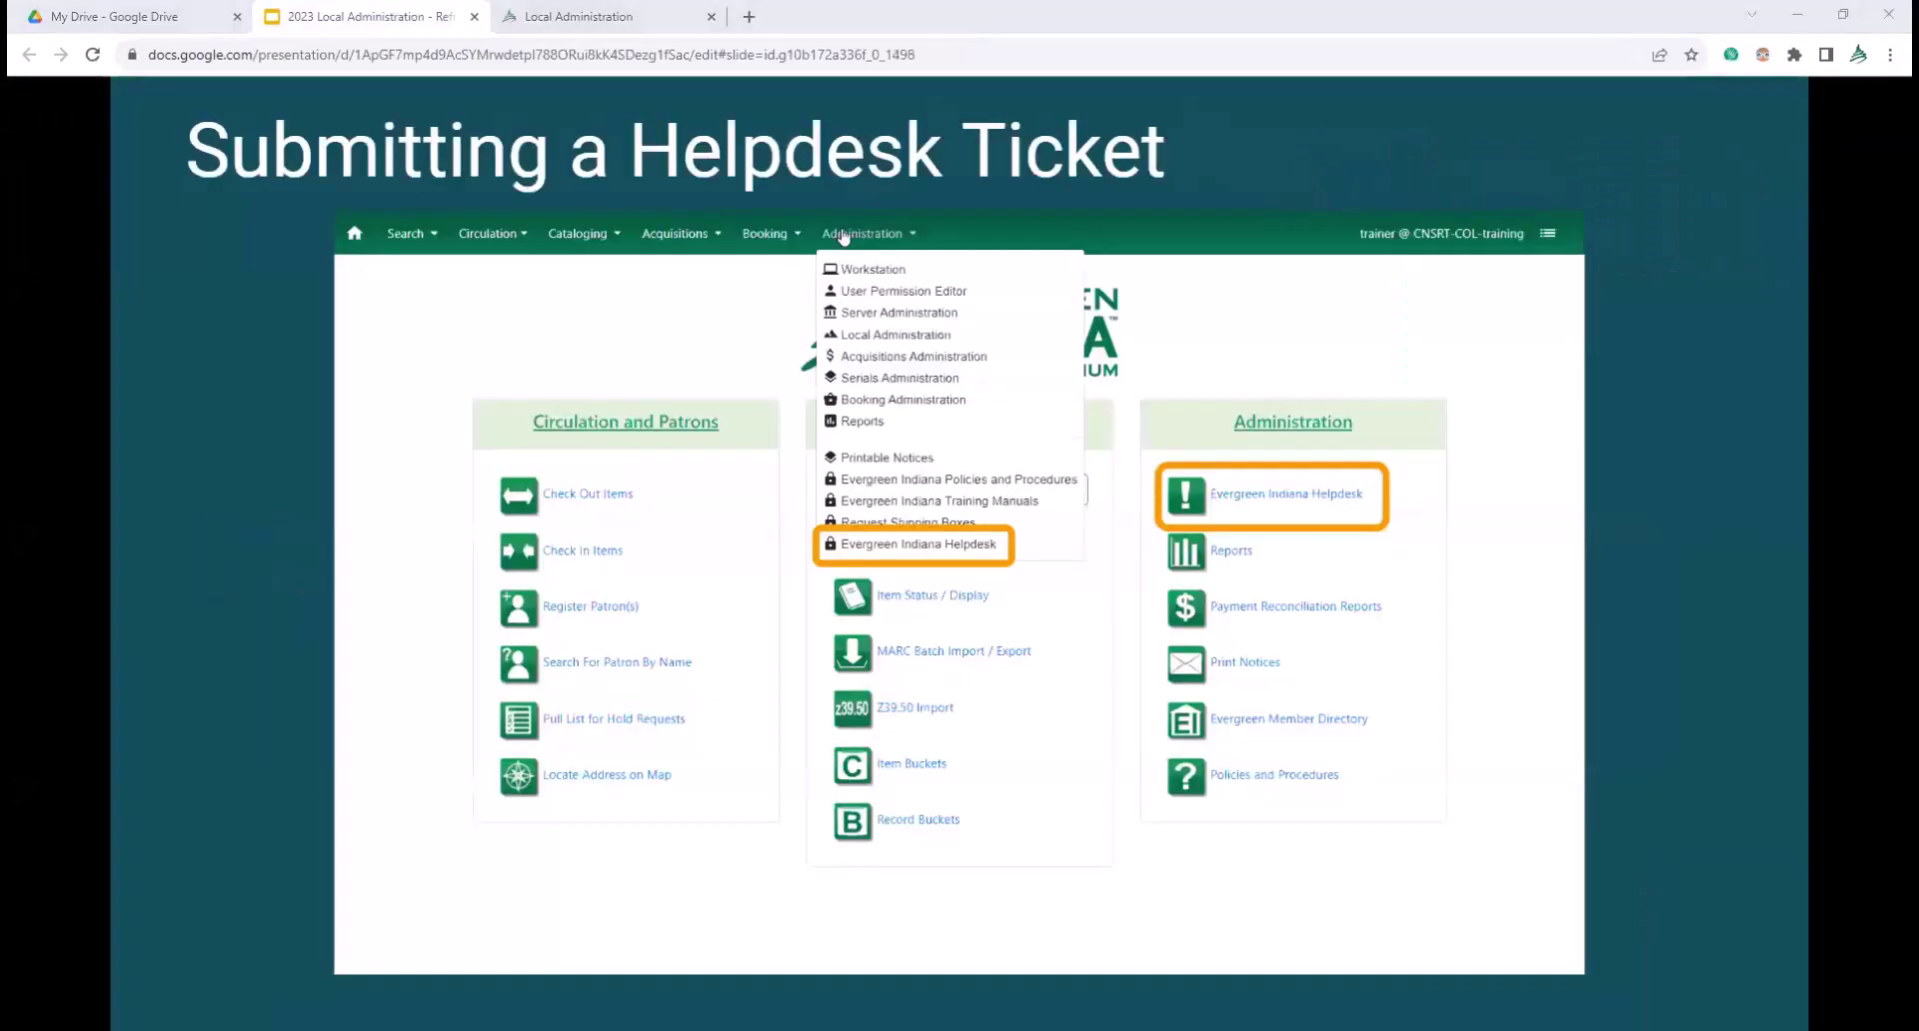
key(Right)
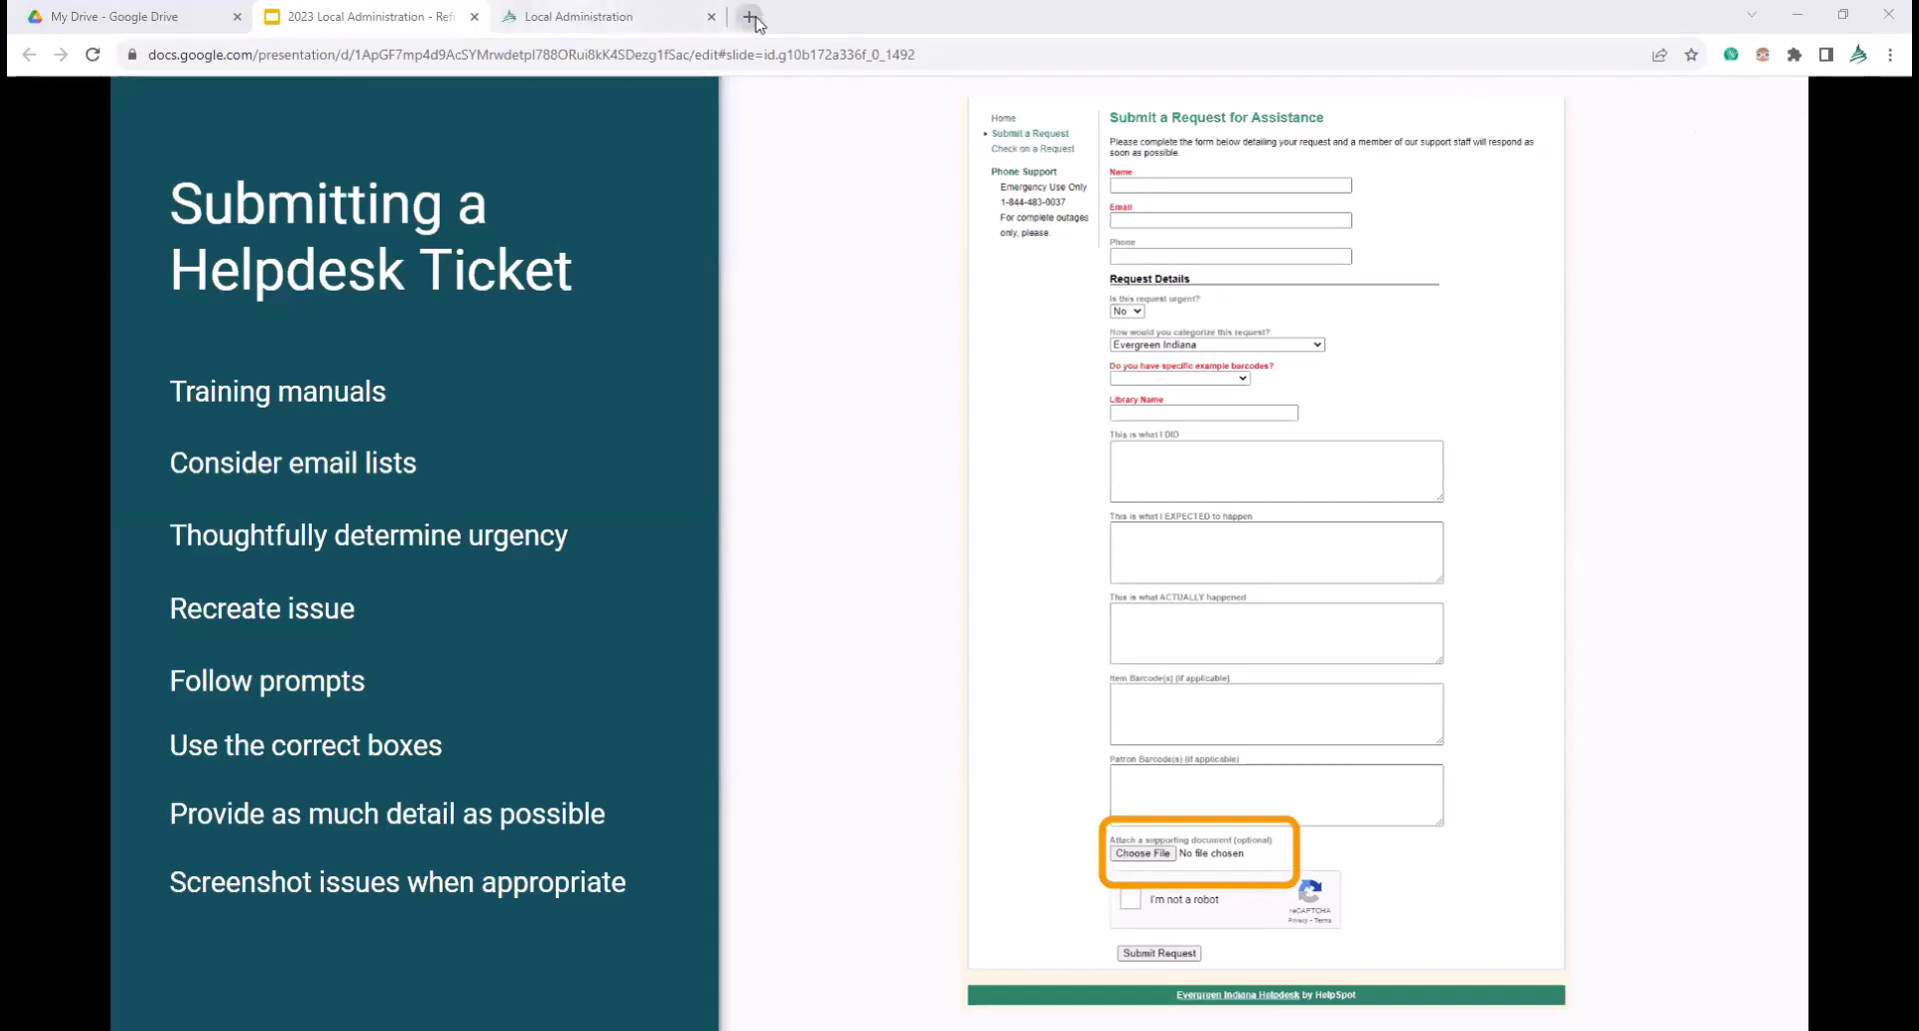
click(599, 17)
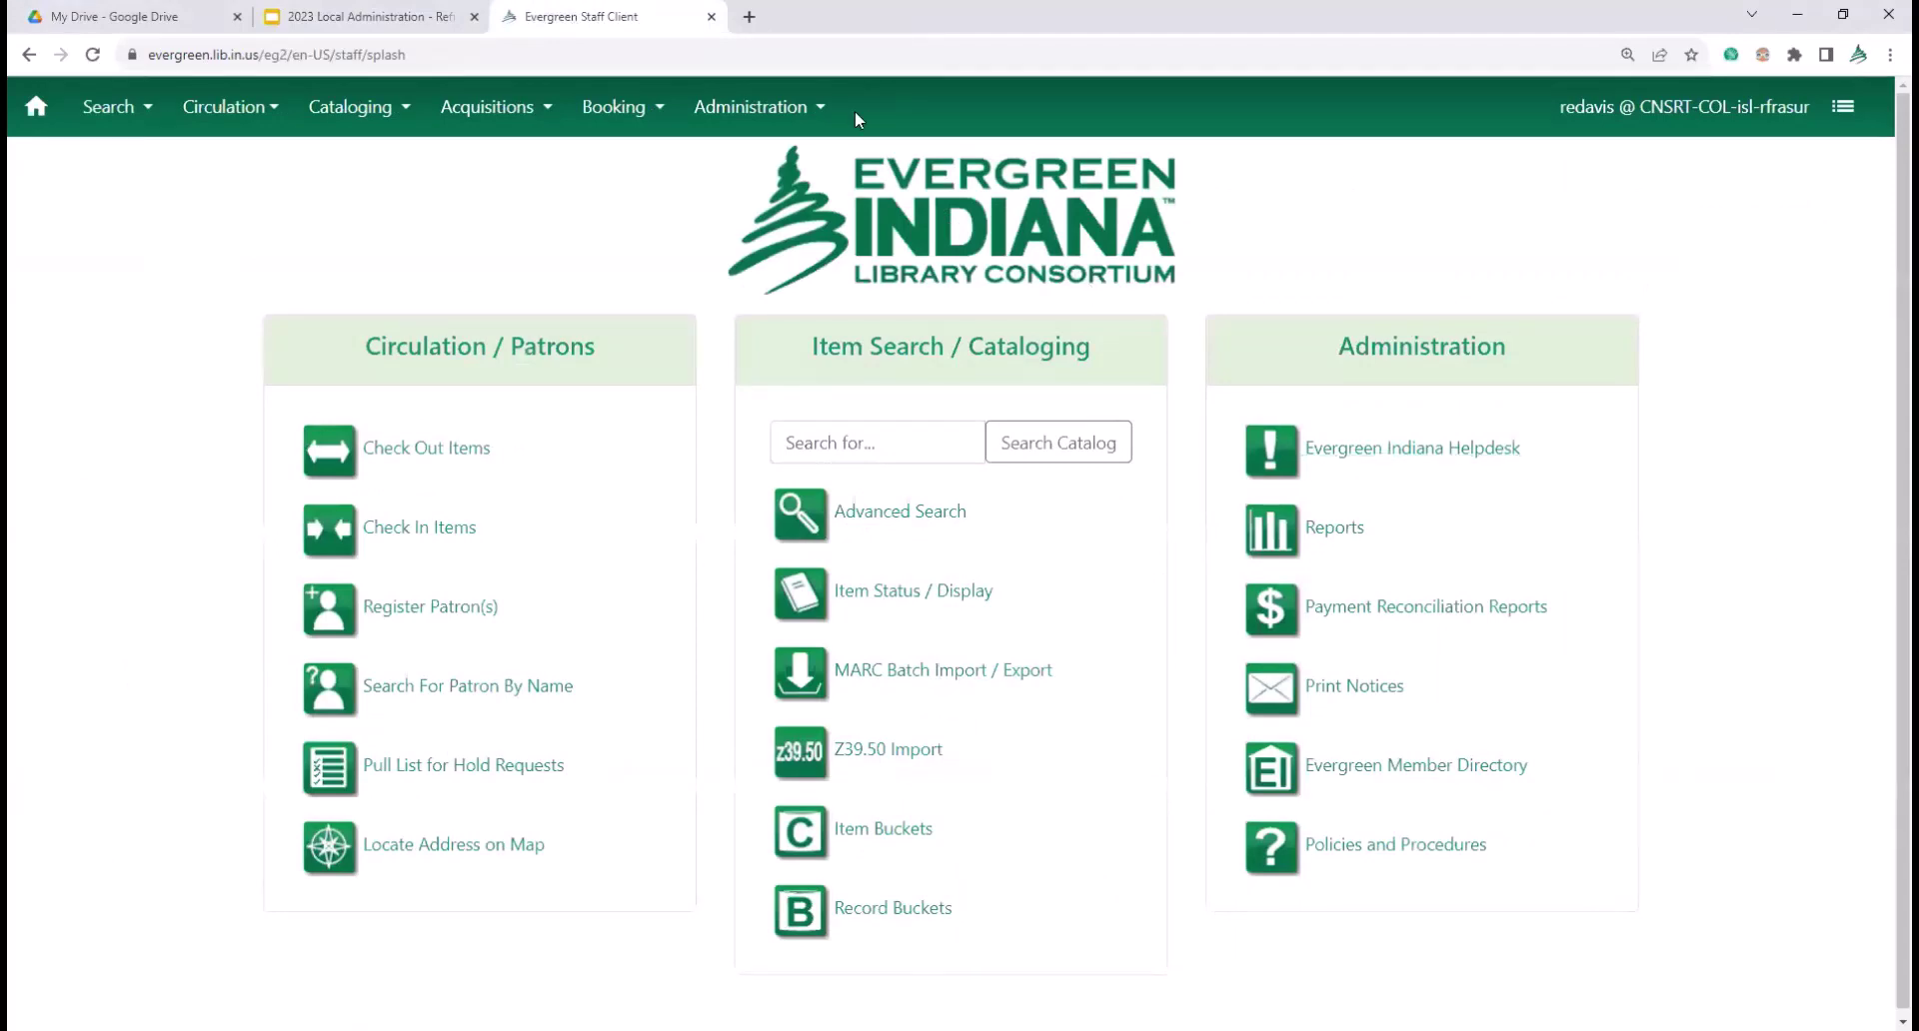
Show the Administration menu, then advance the Google Slides deck to its closing 'Thanks!' slide.
click(800, 111)
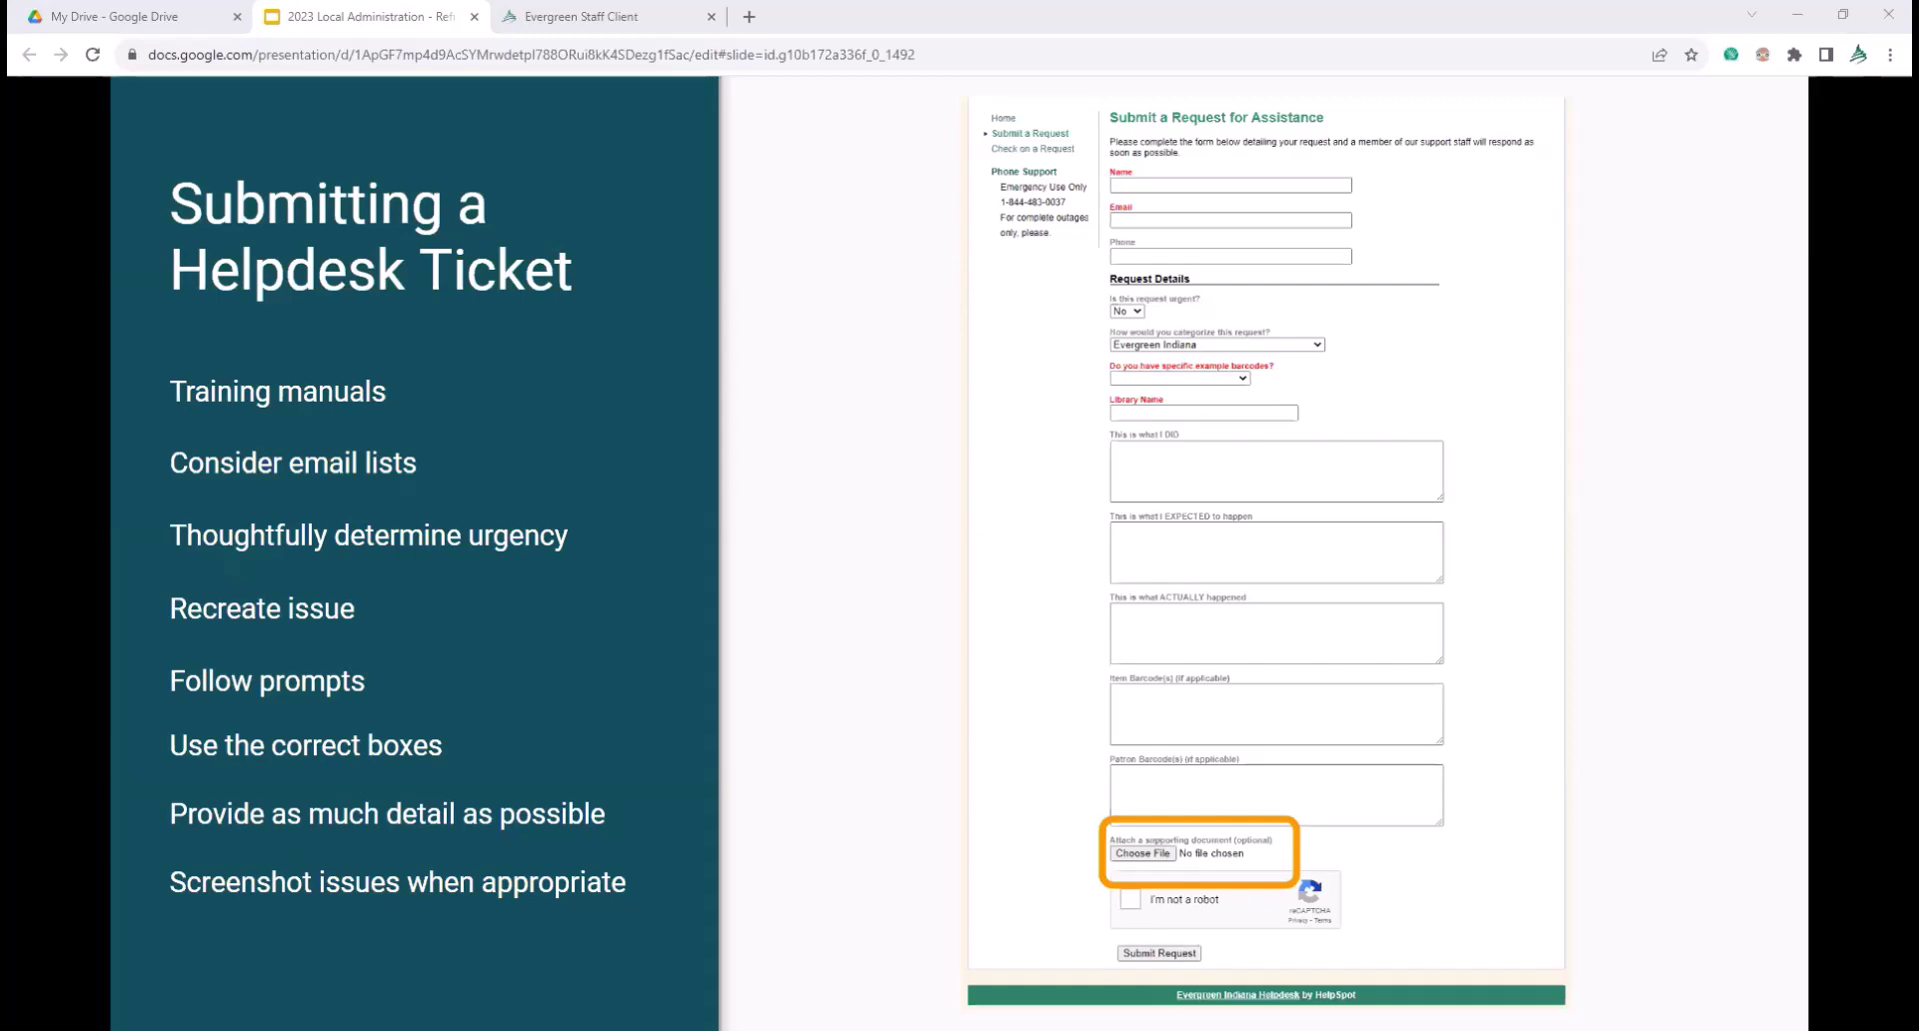
key(Right)
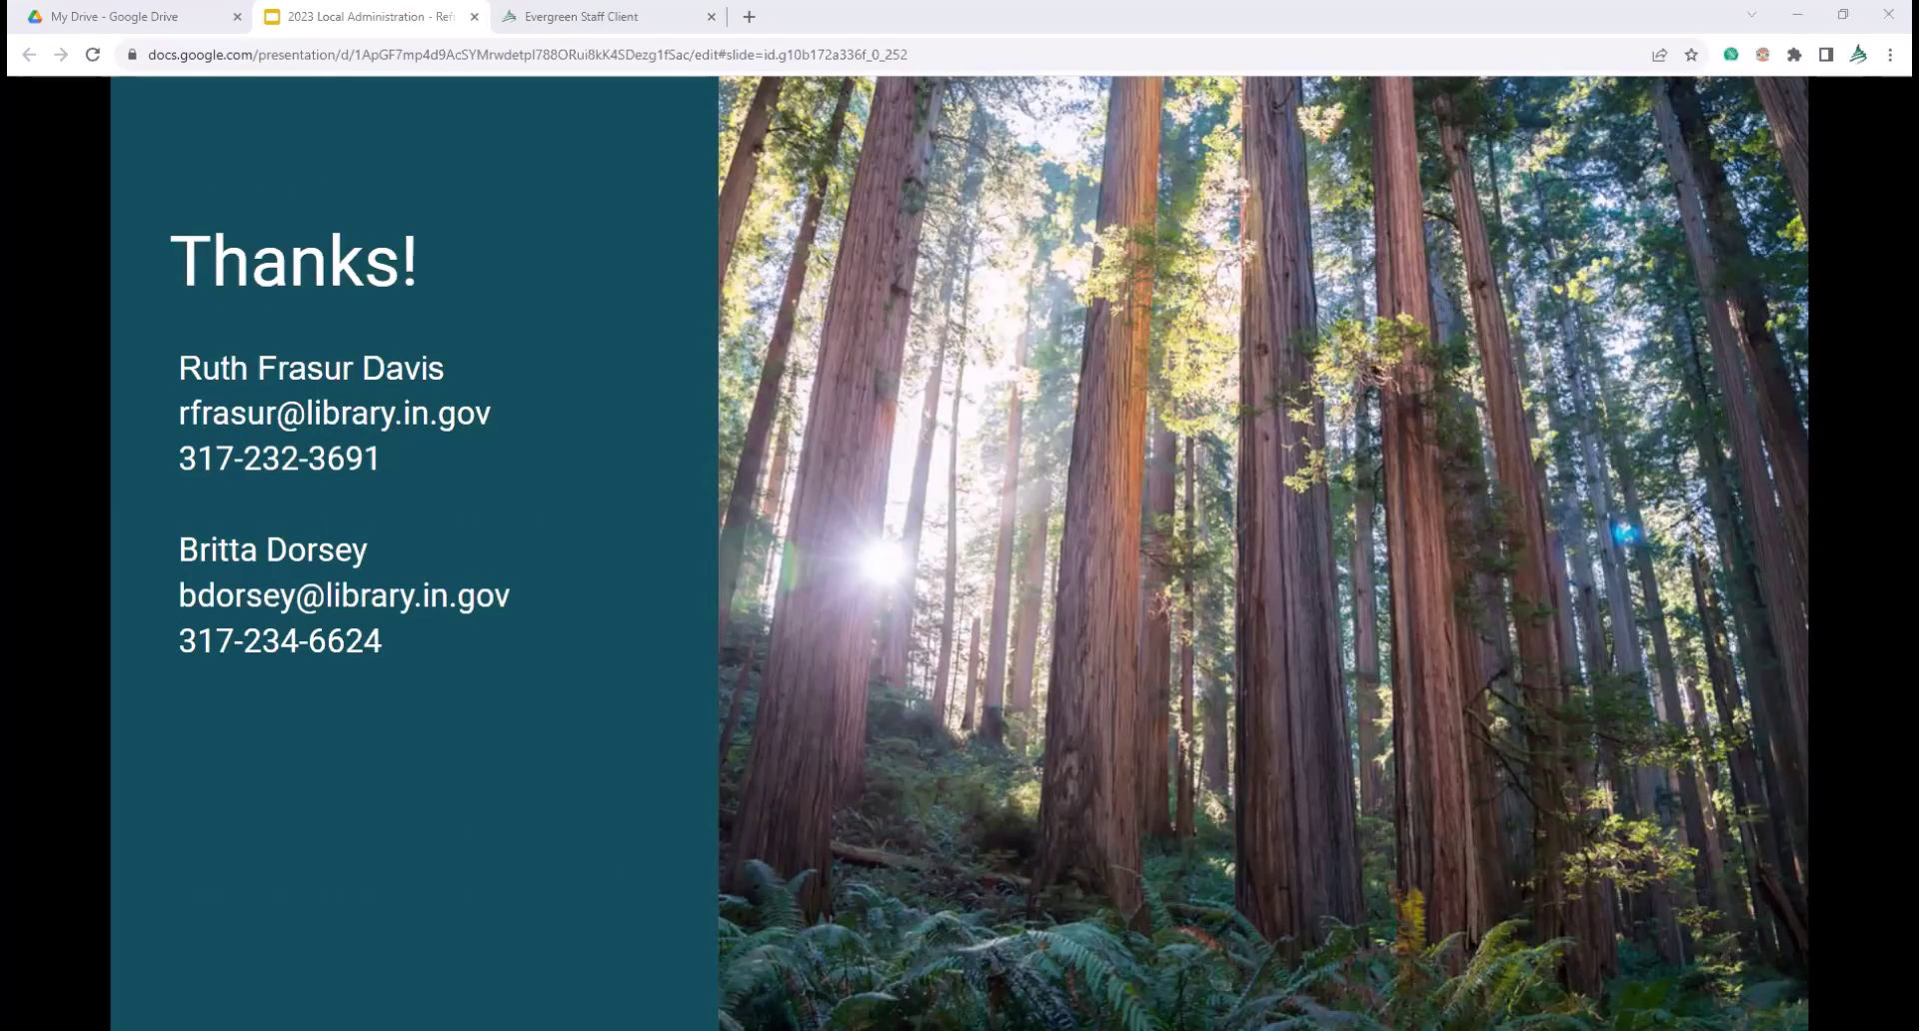